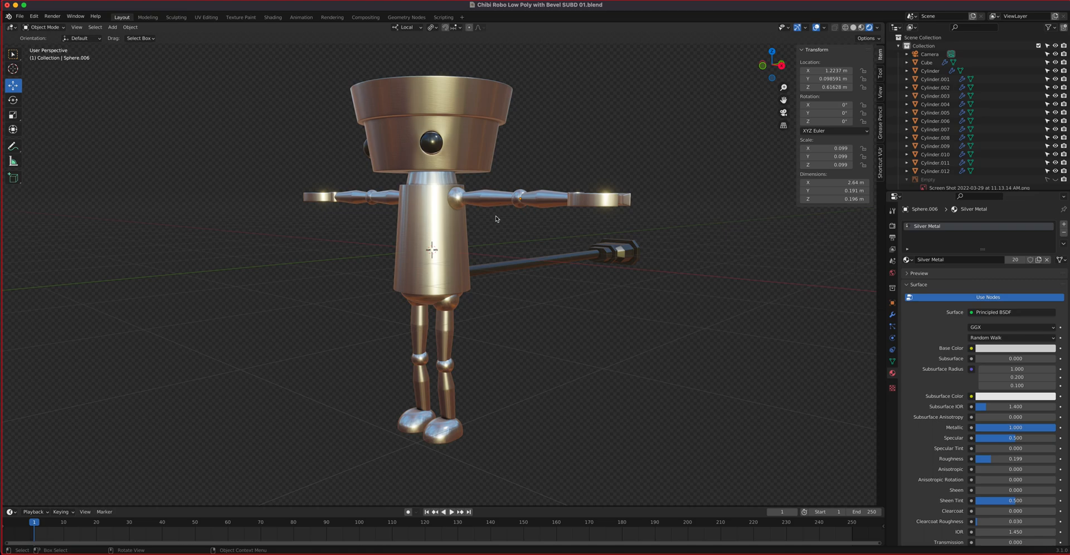
Examine the robot's shoulder, arm, claw and head parts from several angles.
scroll(496, 216, up, 5)
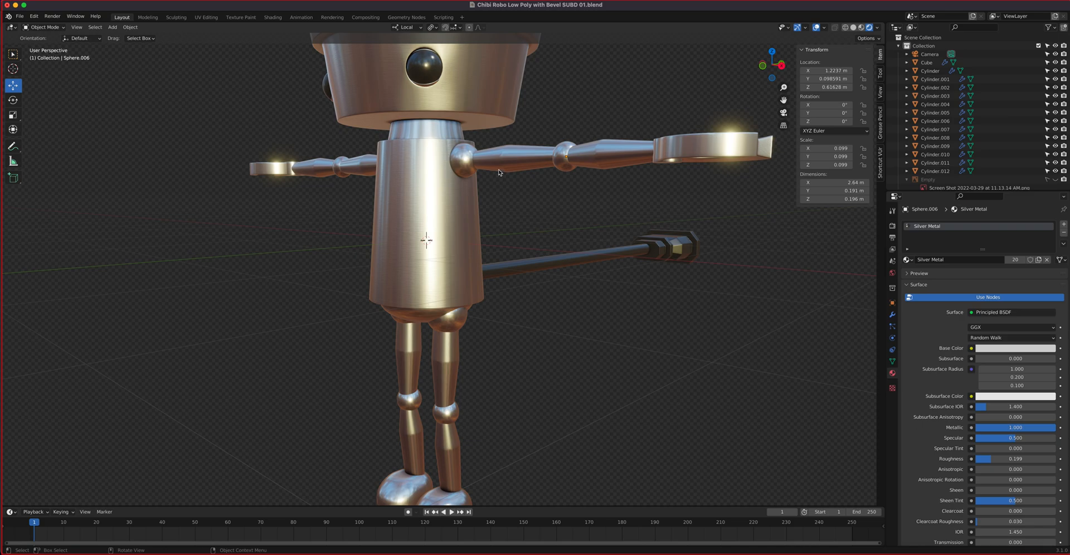
click(462, 158)
click(635, 158)
click(681, 149)
middle_drag(657, 177, 645, 201)
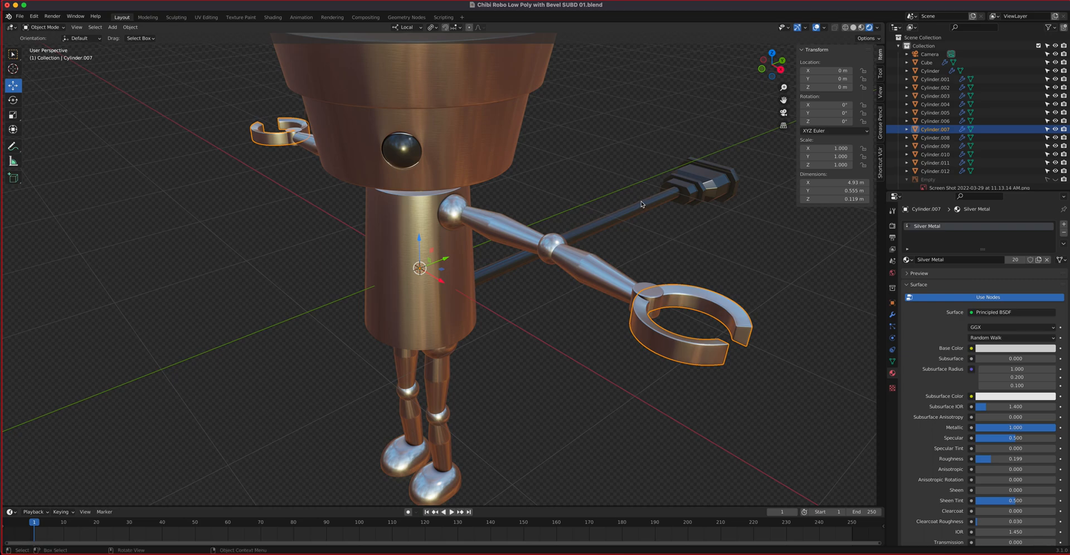
shift+middle_drag(641, 274, 578, 226)
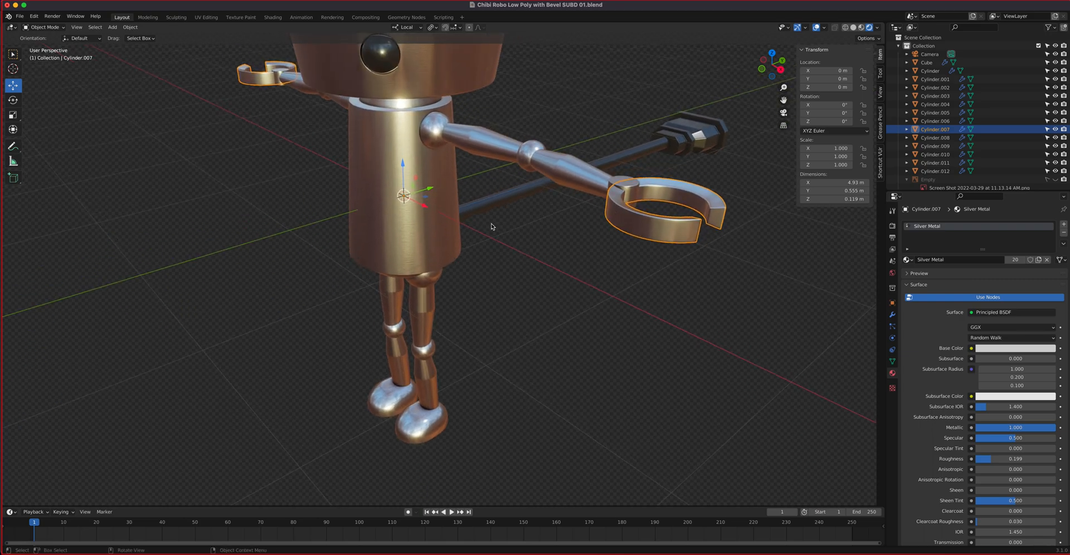
shift+middle_drag(442, 142, 519, 202)
scroll(520, 200, up, 3)
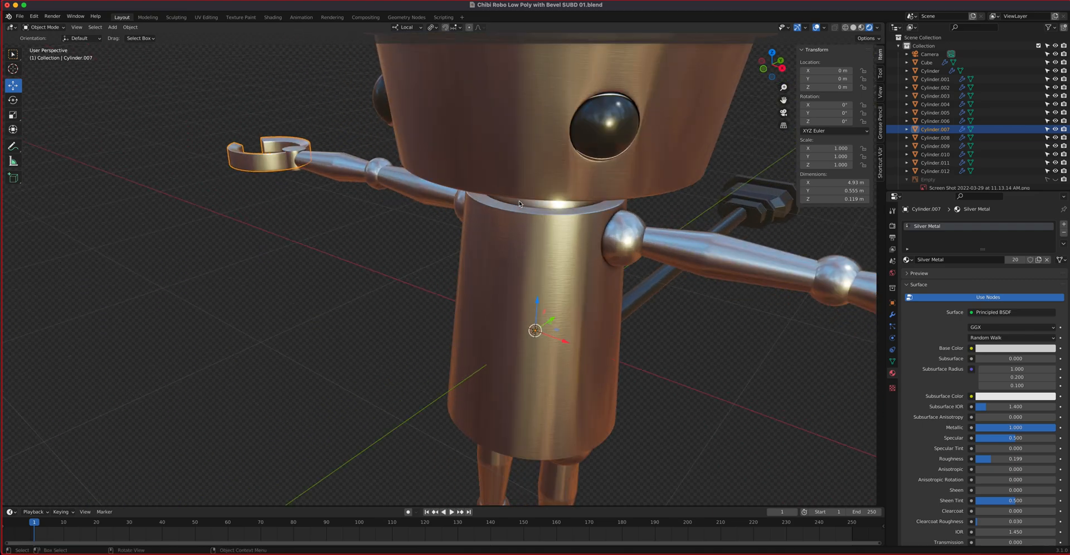
shift+middle_drag(577, 179, 511, 234)
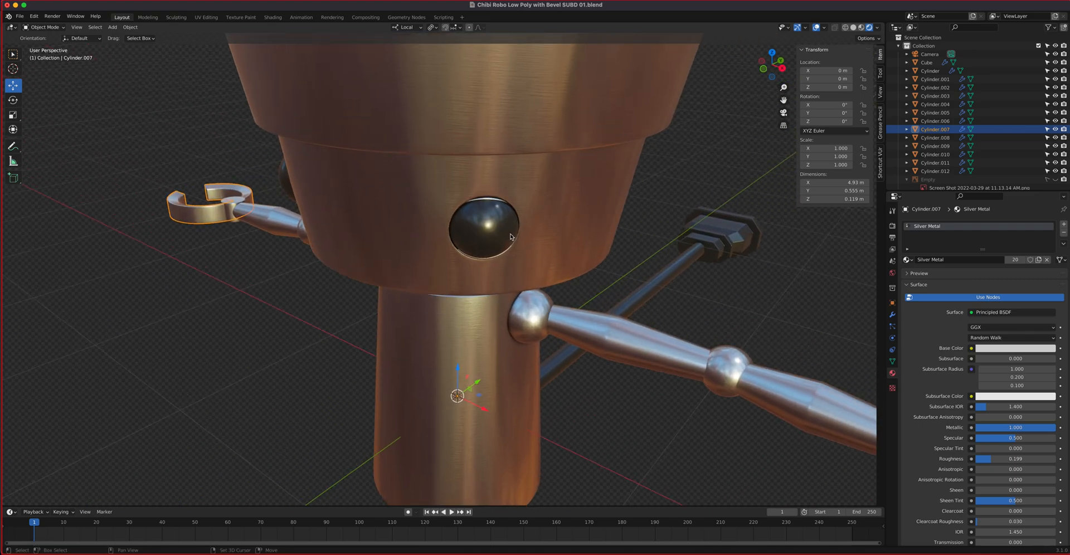
Try rotating the mirrored eyelids about their local Z axis.
click(495, 203)
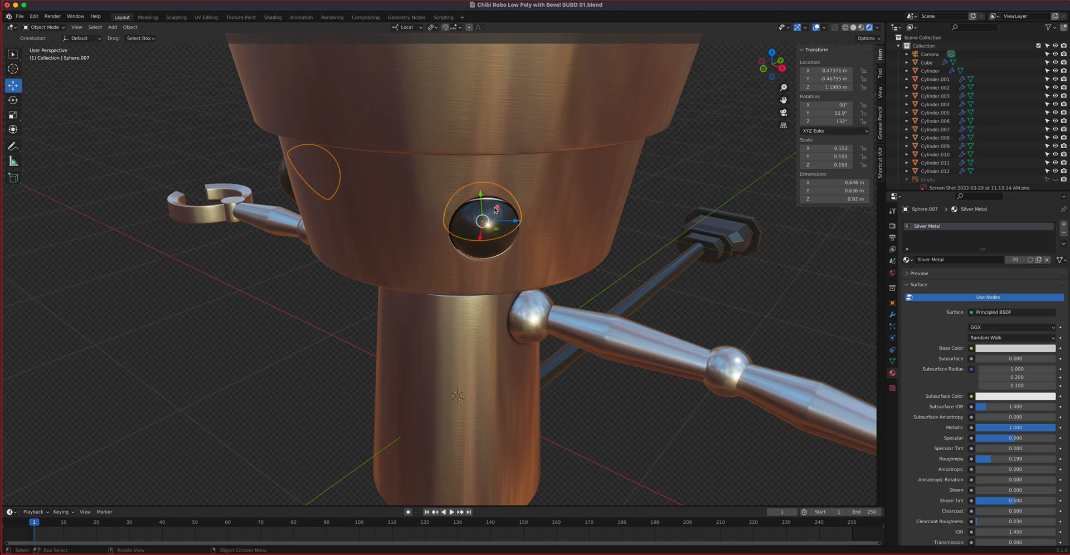
mouse_move(530, 233)
middle_down()
mouse_move(543, 273)
mouse_move(533, 246)
mouse_move(549, 230)
middle_up()
key(r)
key(z)
key(z)
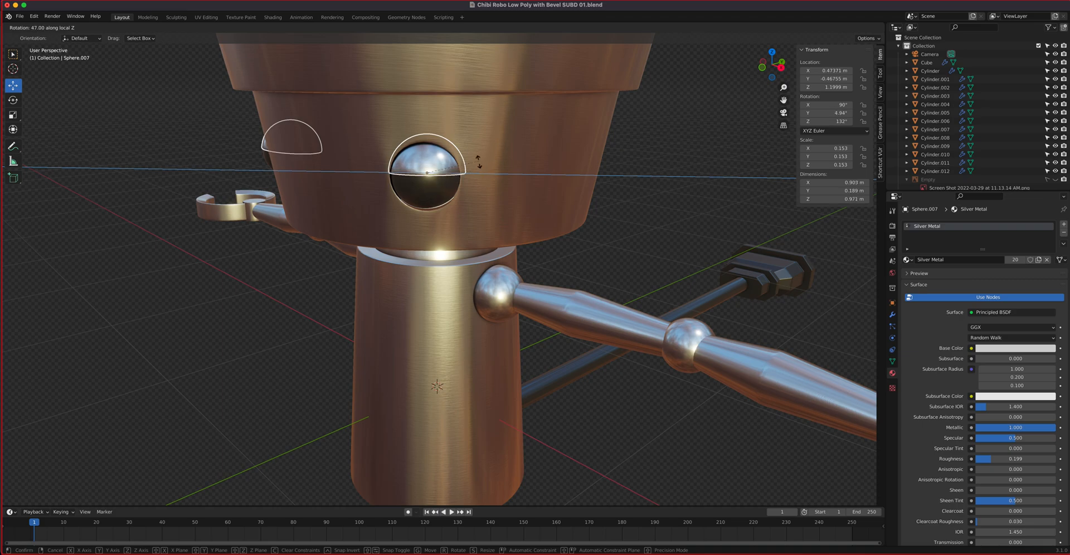
click(516, 180)
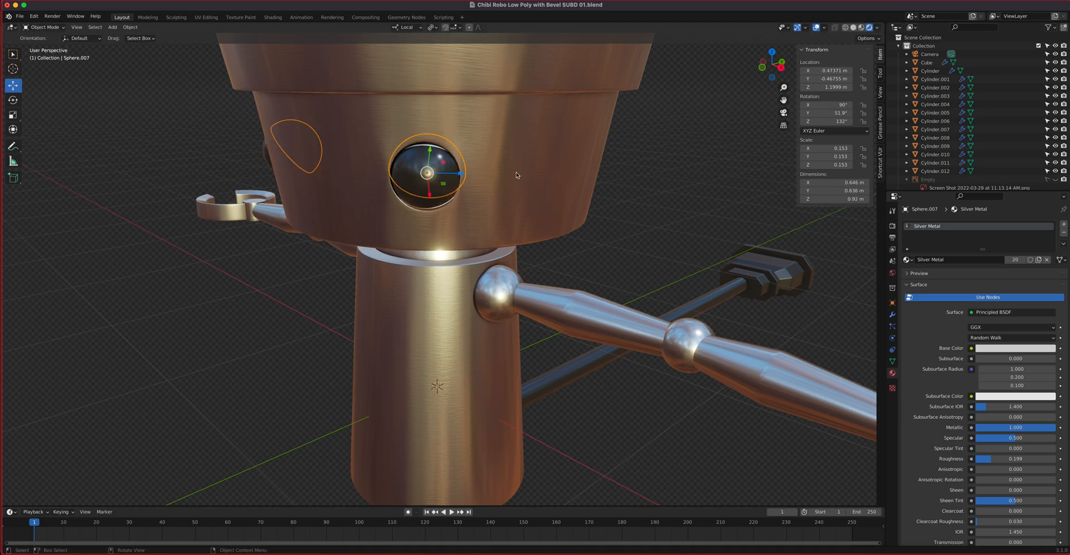
Remove the Mirror and Subdivision modifiers from the left shoulder ball.
scroll(518, 177, down, 3)
scroll(527, 214, down, 1)
middle_drag(587, 248, 490, 240)
scroll(491, 240, up, 3)
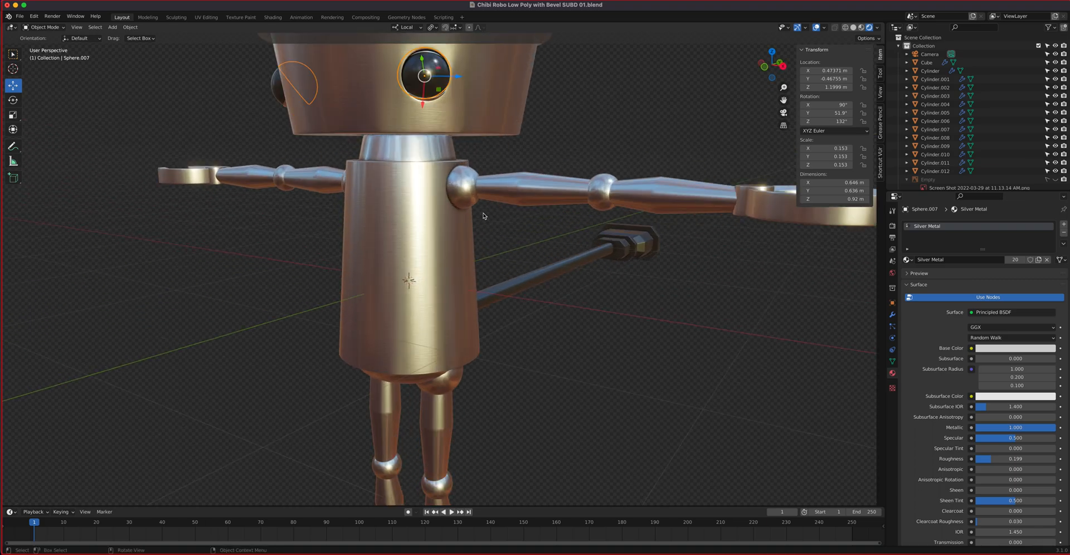
click(468, 198)
scroll(467, 199, up, 4)
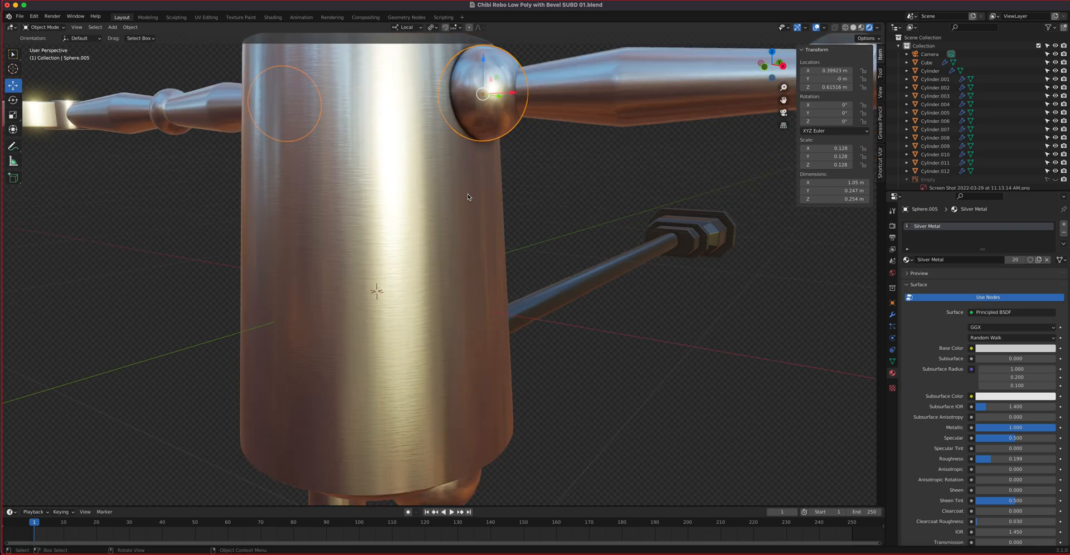
scroll(487, 178, down, 5)
click(574, 178)
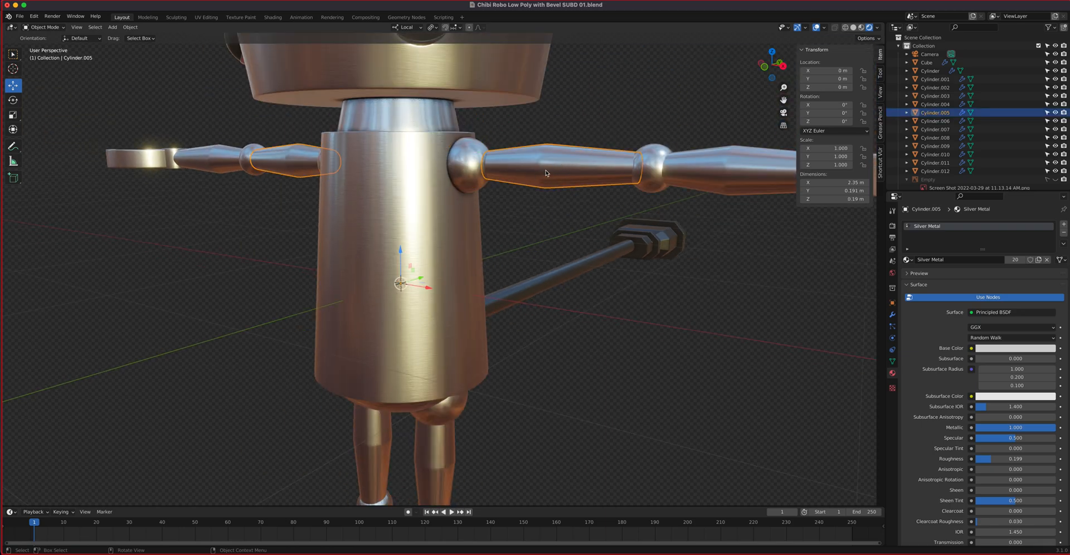
shift+click(475, 170)
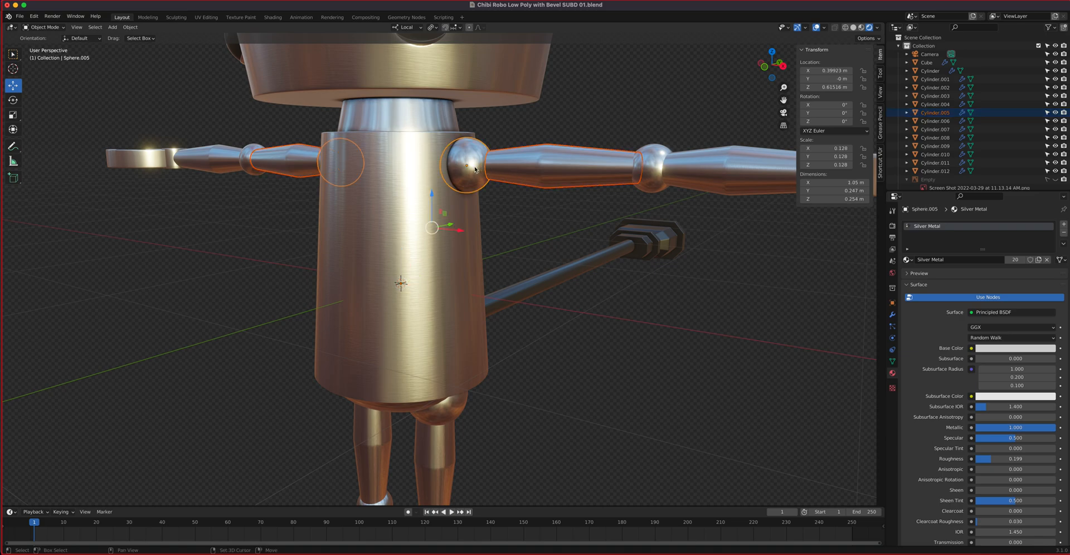
shift+middle_drag(524, 168, 451, 205)
scroll(450, 206, up, 3)
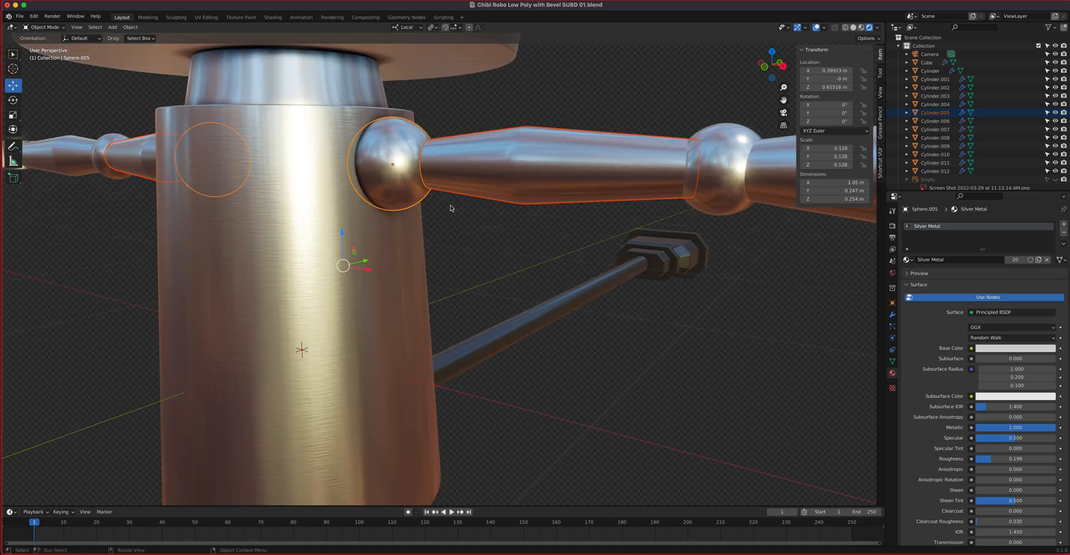
click(893, 315)
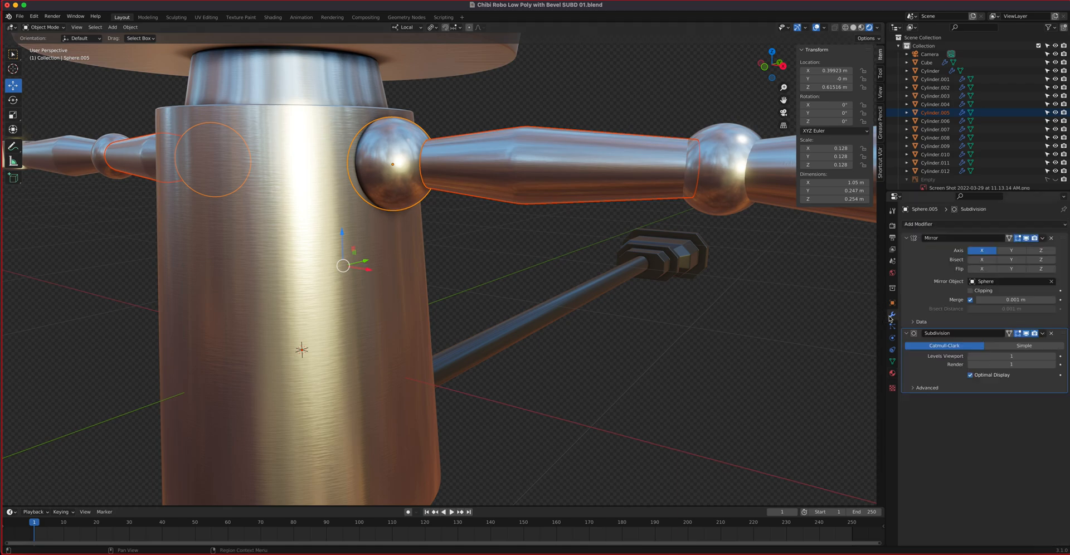
click(1052, 241)
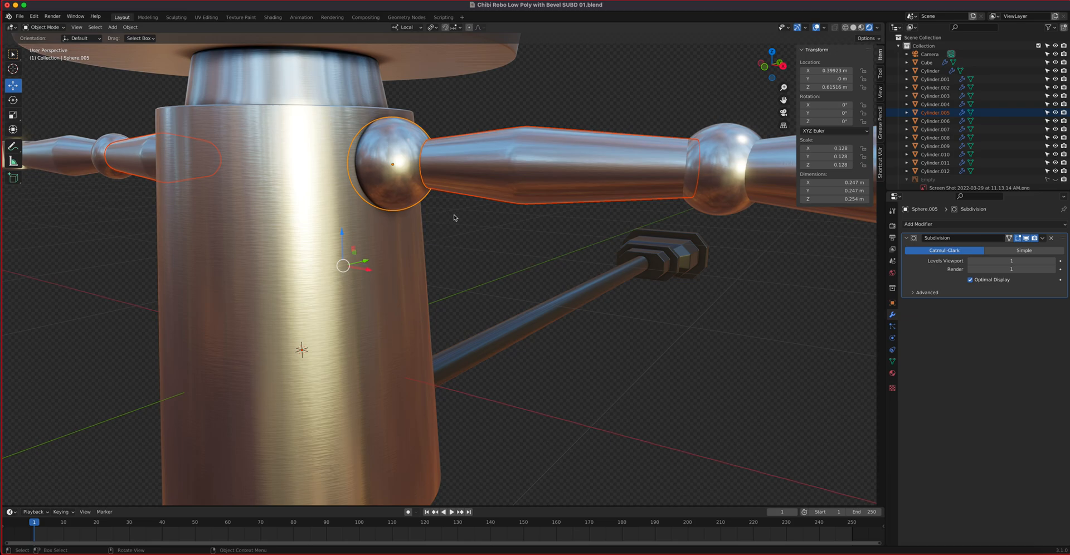
scroll(421, 241, down, 3)
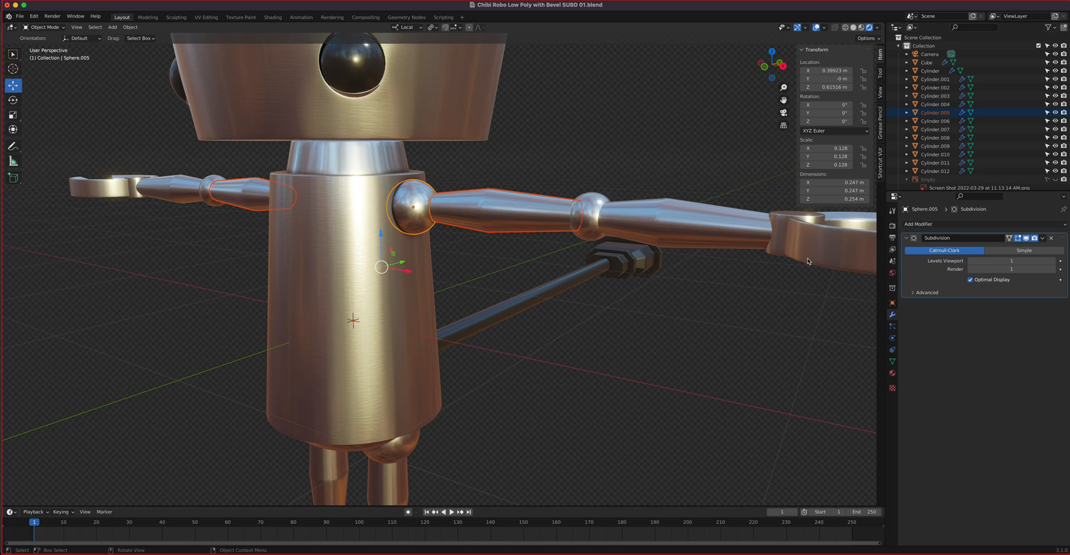
click(1053, 239)
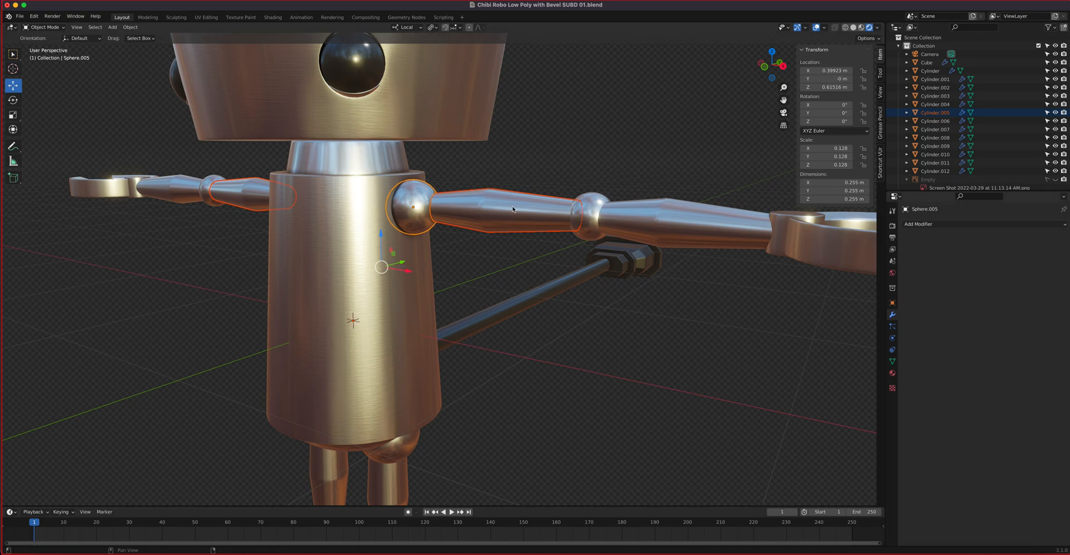
Remove the Mirror and Subdivision modifiers from the left upper arm segment.
click(461, 205)
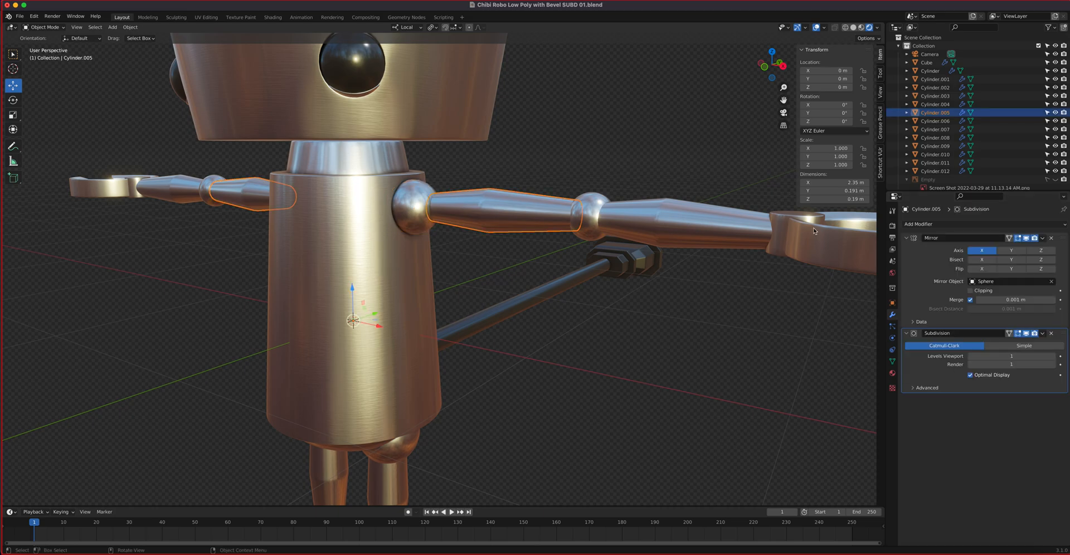
click(1052, 238)
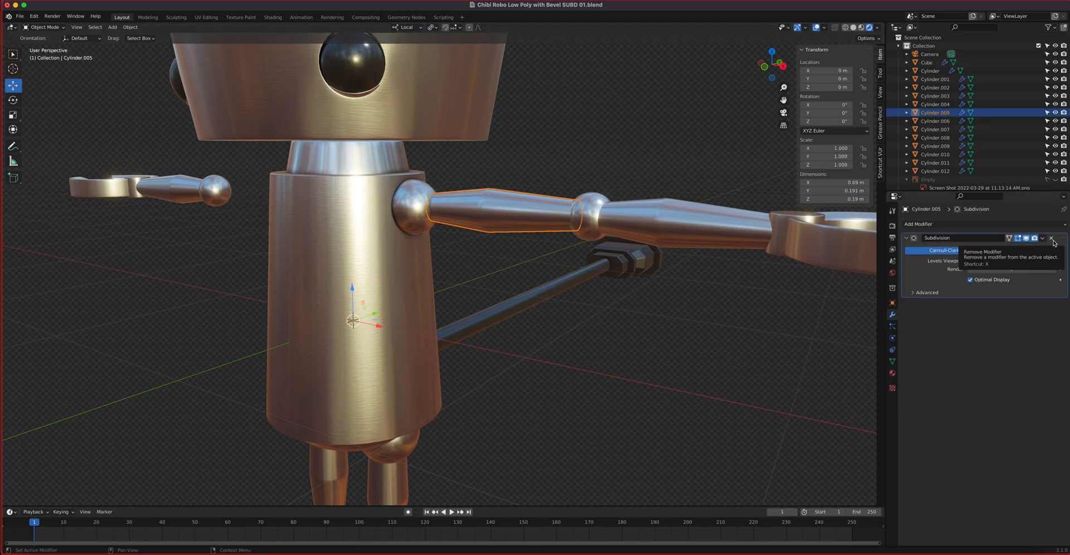
click(1052, 238)
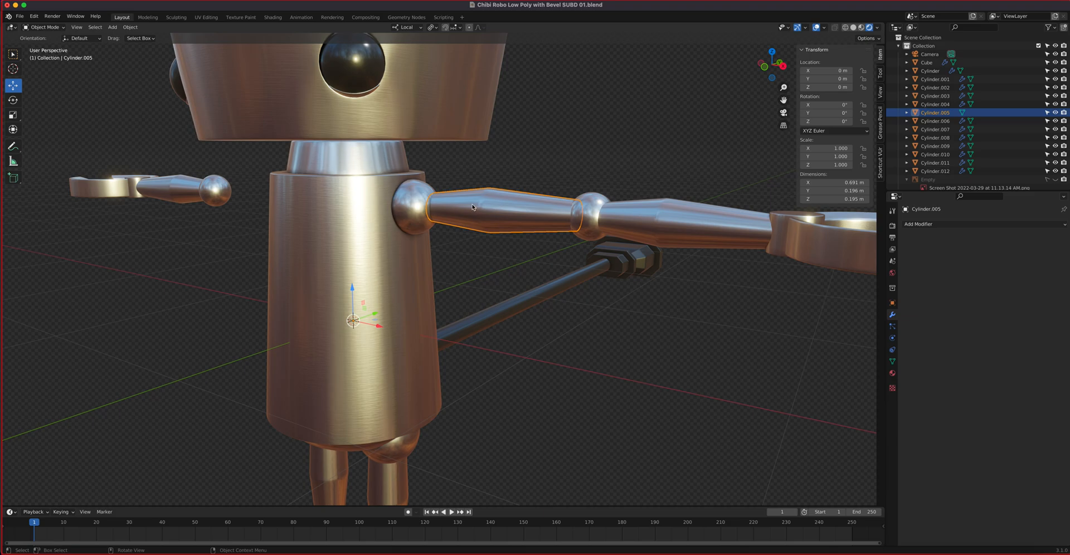
Join the left upper arm segment into the shoulder ball, keeping the ball as the active object.
scroll(493, 206, up, 2)
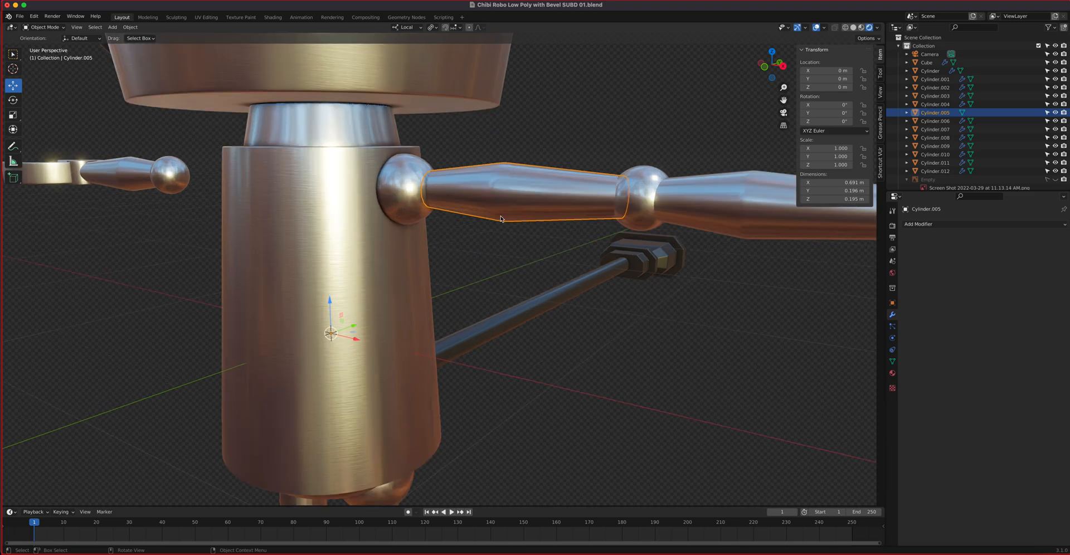
shift+click(400, 205)
middle_drag(426, 218, 484, 247)
click(472, 228)
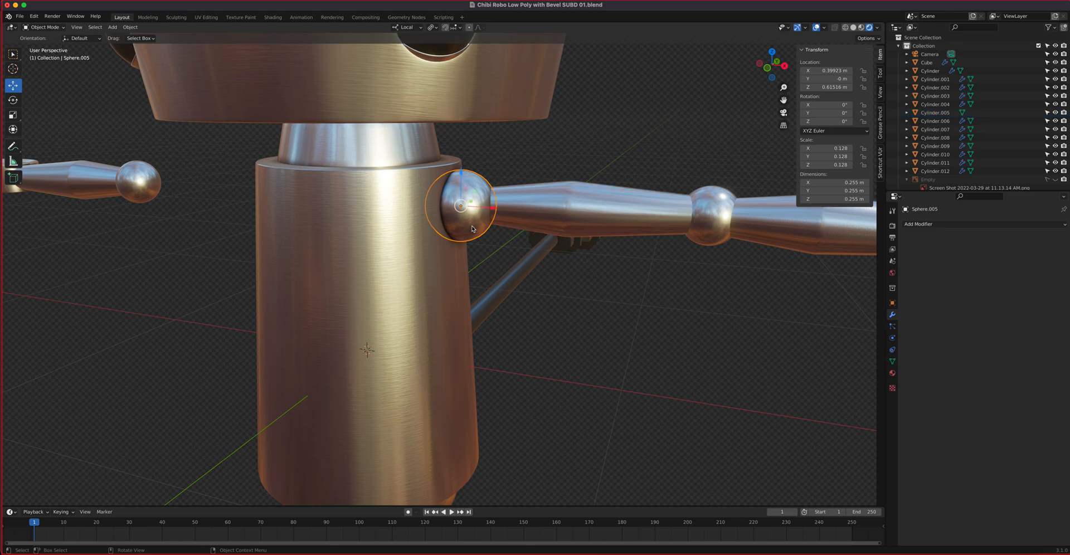
shift+click(573, 224)
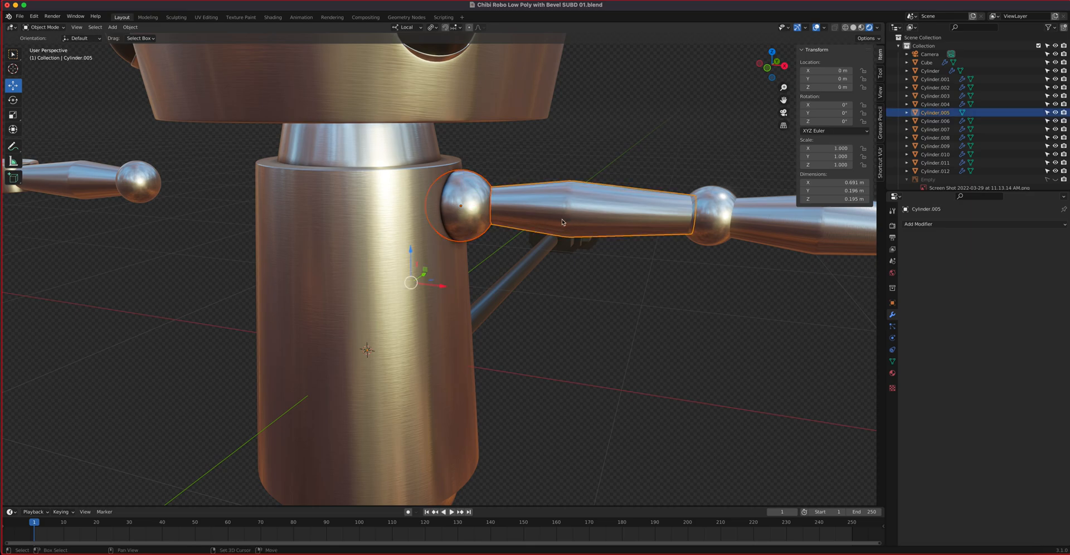
shift+click(466, 220)
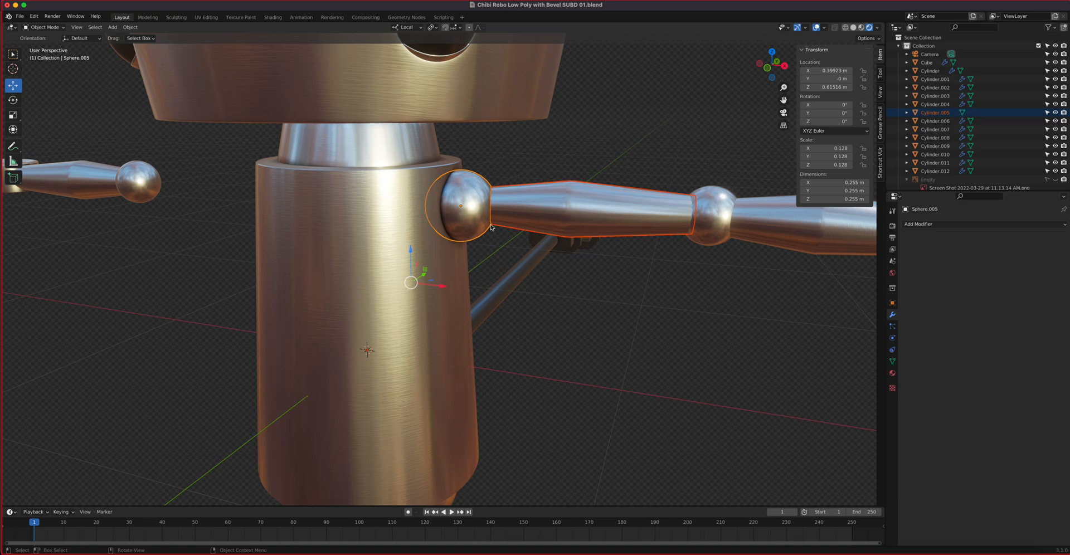
key(ctrl+j)
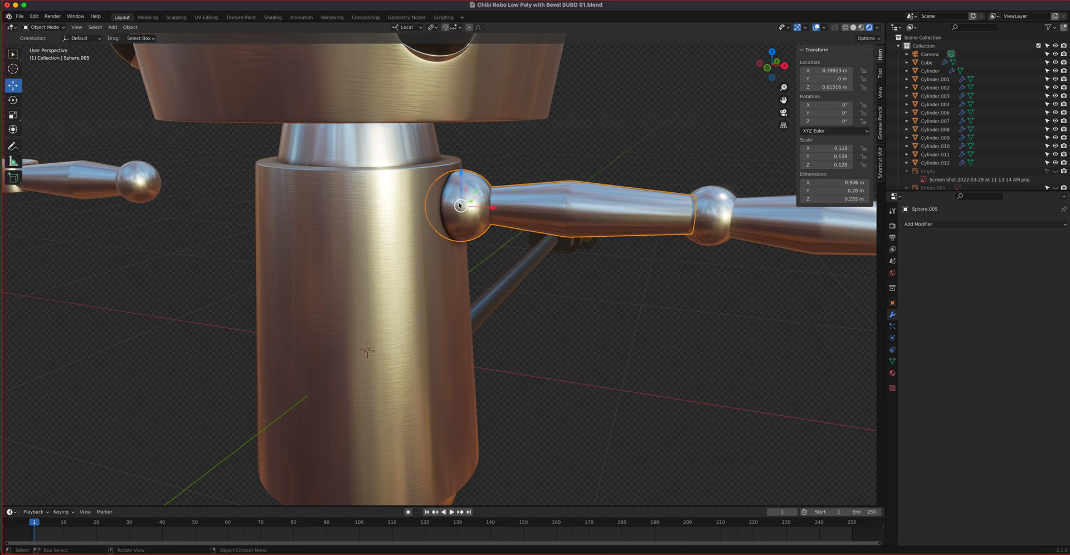
Try rotating the joined upper arm about the shoulder ball's centre in the front view.
middle_drag(667, 231, 577, 207)
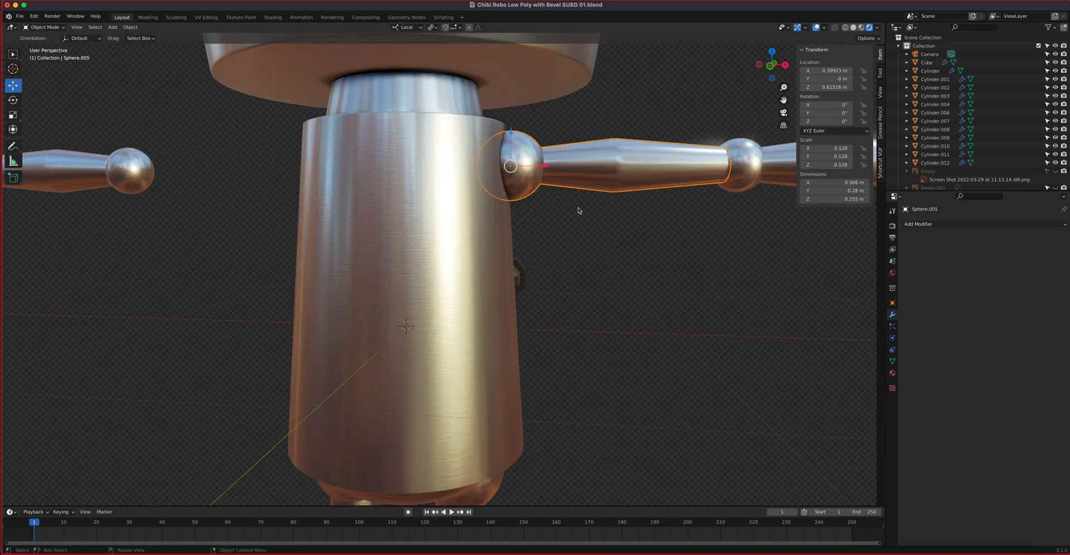
key(KP_1)
scroll(580, 208, up, 5)
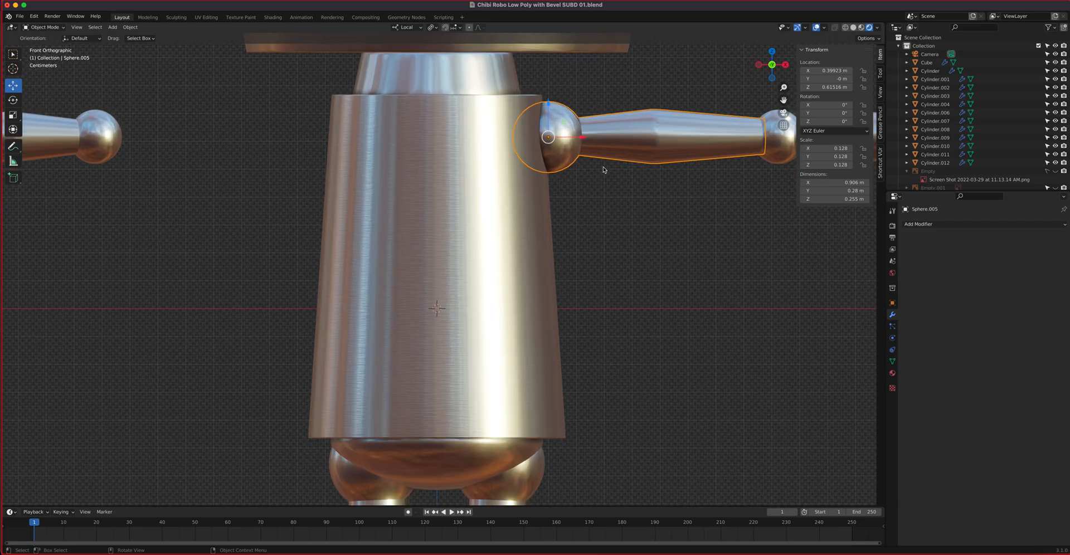
shift+middle_drag(627, 166, 558, 248)
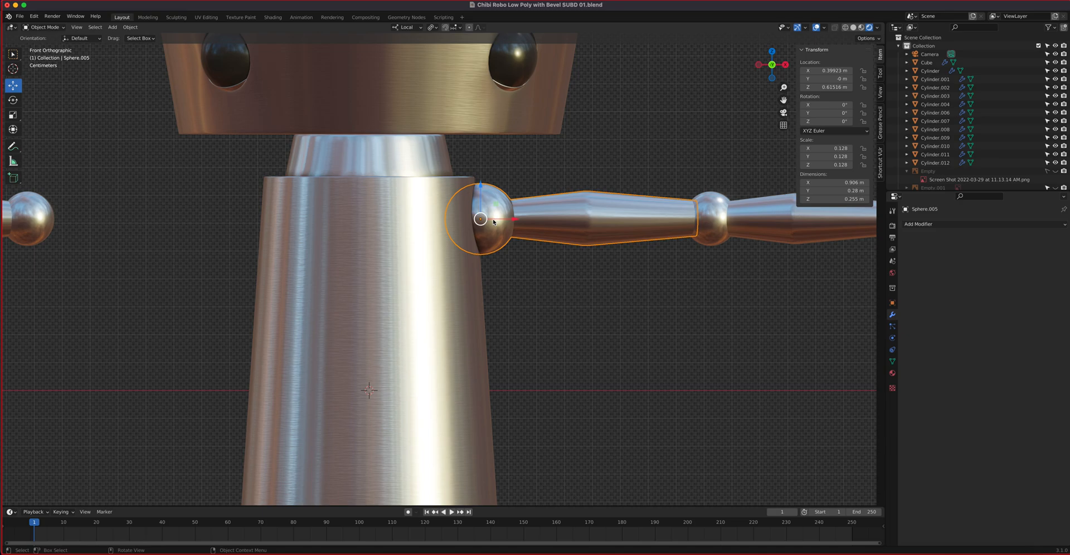
key(r)
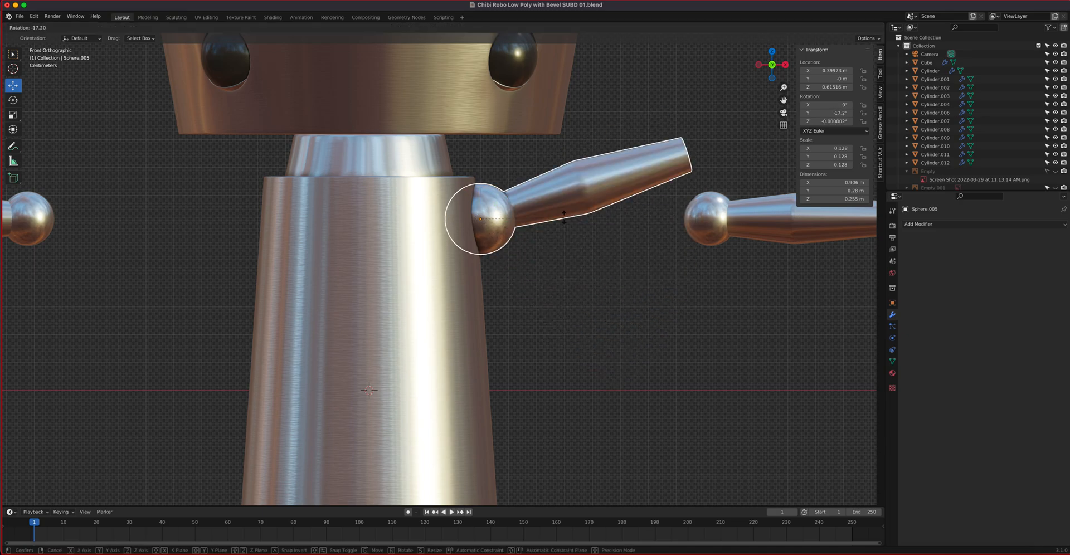
key(Escape)
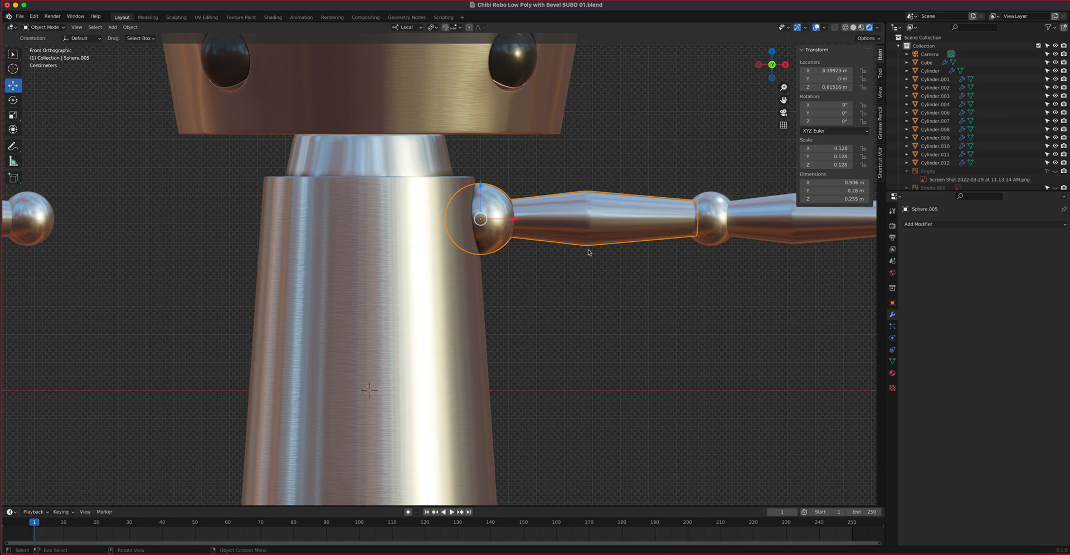
Rename the joined upper arm object as Upper Arm.L.
scroll(976, 139, down, 6)
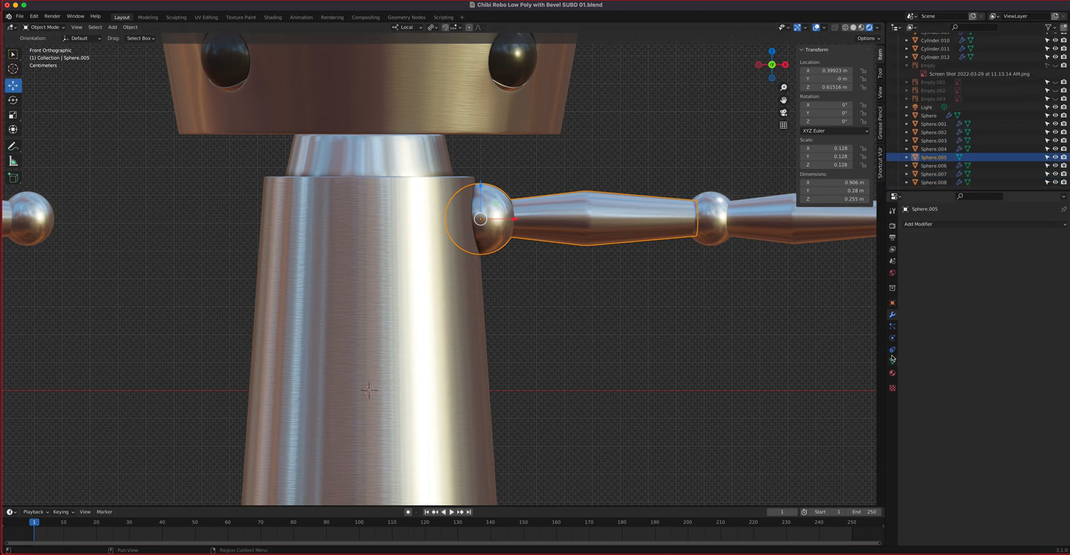
click(893, 303)
click(941, 224)
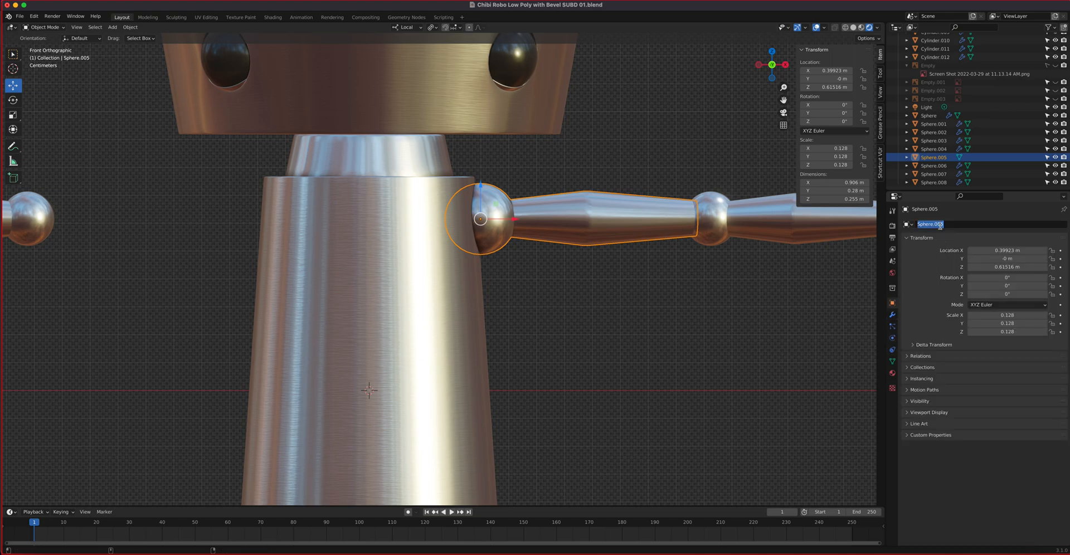
text(Upper Arm)
text(.L)
key(Return)
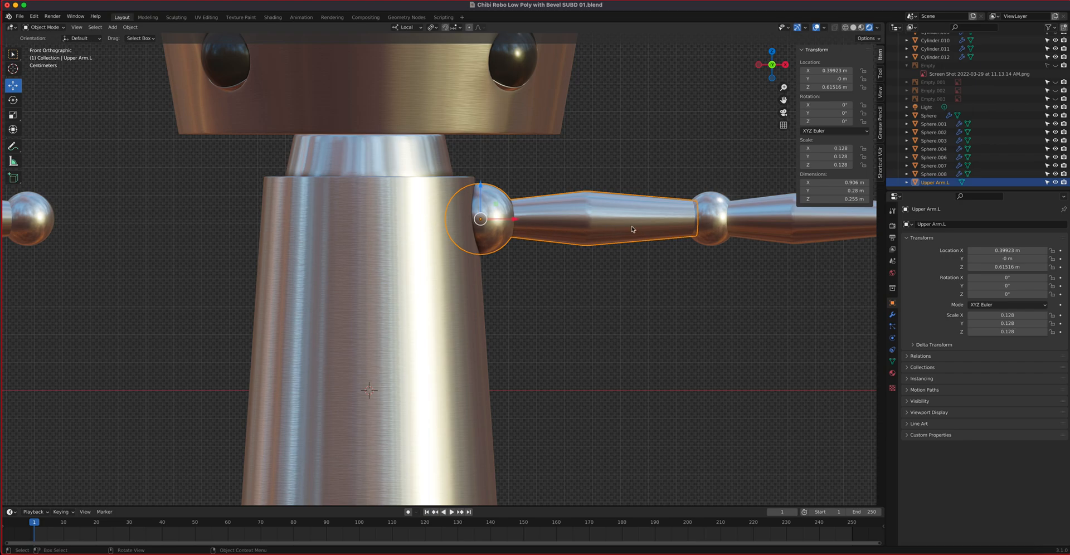
Join the left lower arm segment into the elbow ball, keeping the ball as the active object.
click(718, 229)
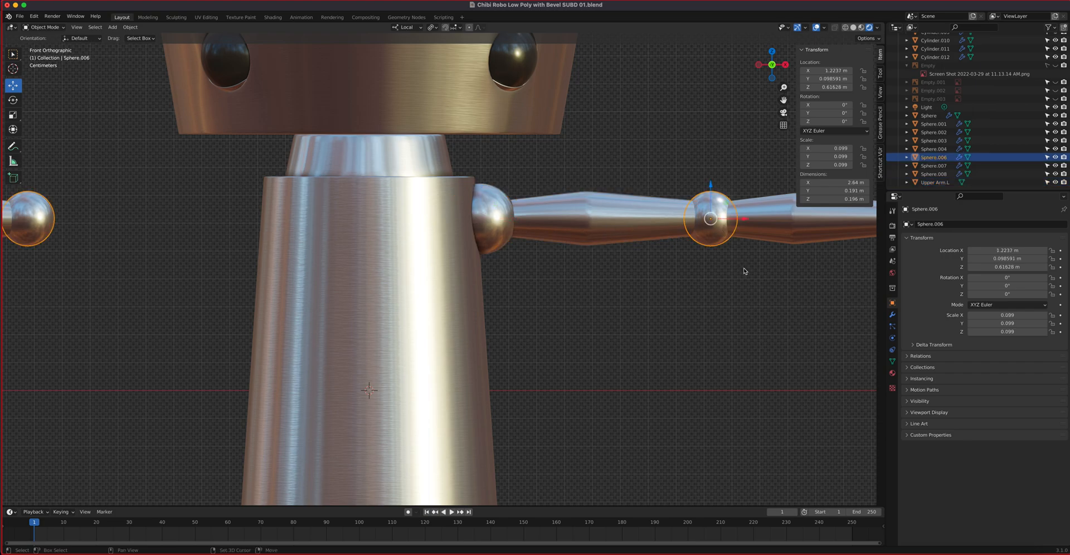
shift+middle_drag(688, 262, 499, 262)
click(532, 235)
shift+click(527, 236)
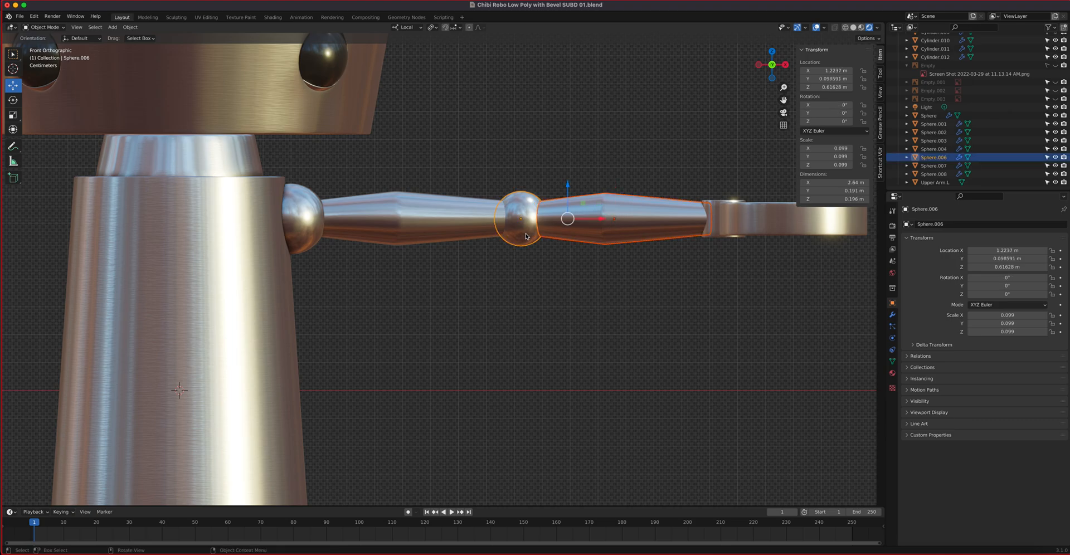
key(ctrl+j)
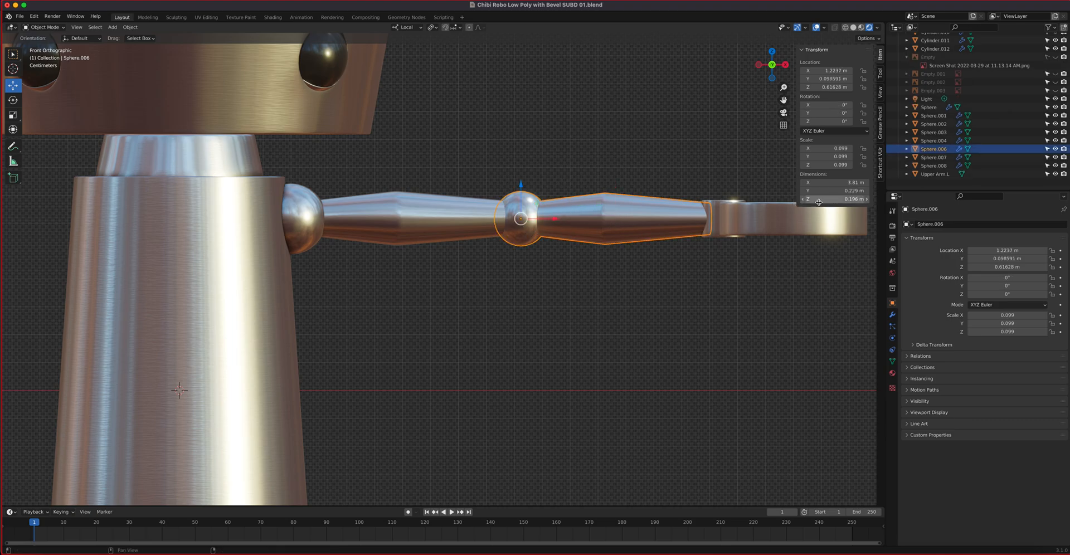
Start the Shortcut VUr display and set its horizontal offset to 80.
click(882, 161)
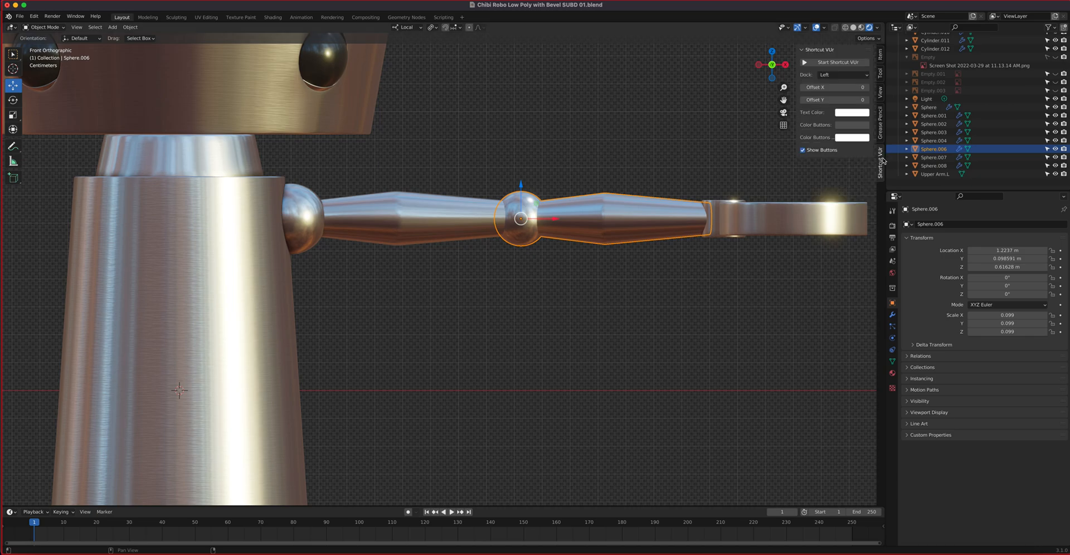
click(851, 63)
drag(824, 88, 858, 88)
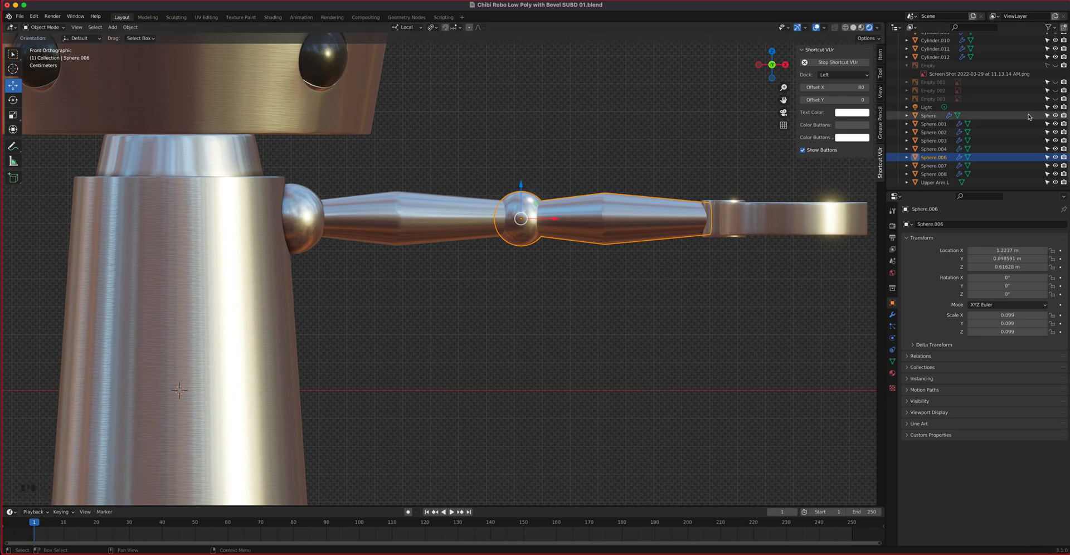
Rename the joined lower arm object as Lower Arm.L.
double_click(942, 157)
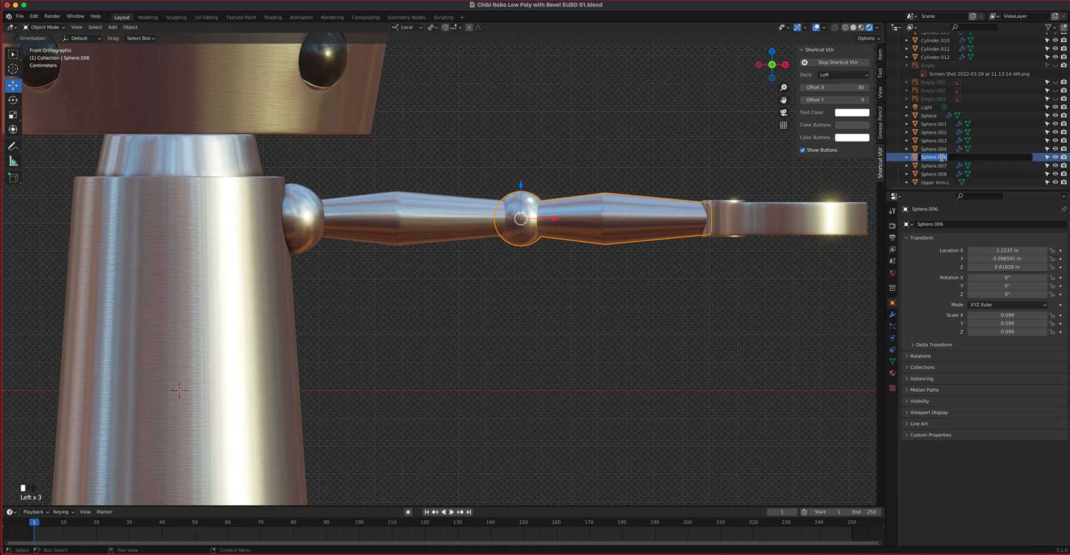
text(Lower Arm.L)
key(Return)
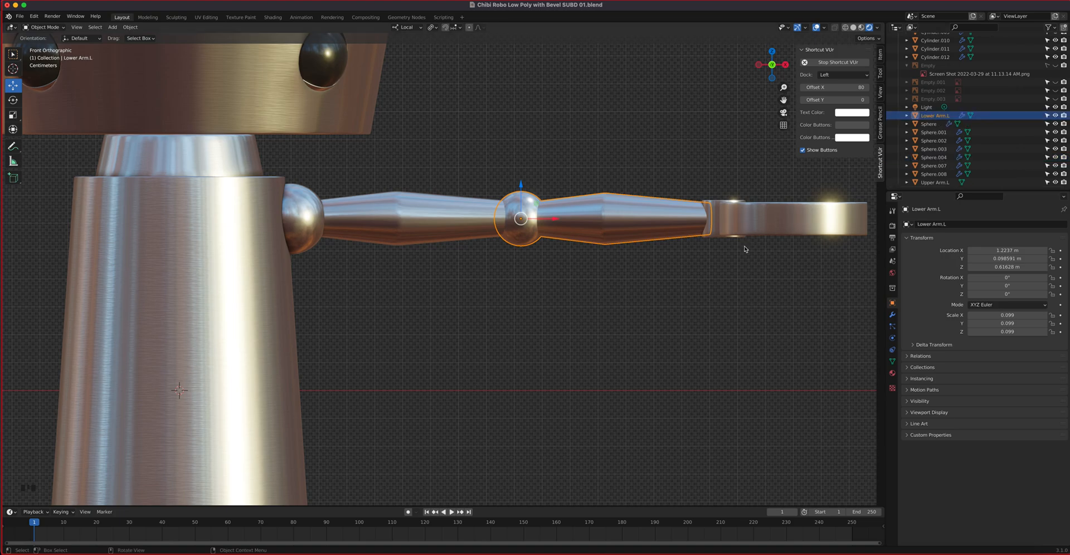
Rename the cylinder at the end of the left lower arm as Wrist.L.
middle_drag(751, 222, 713, 274)
click(575, 420)
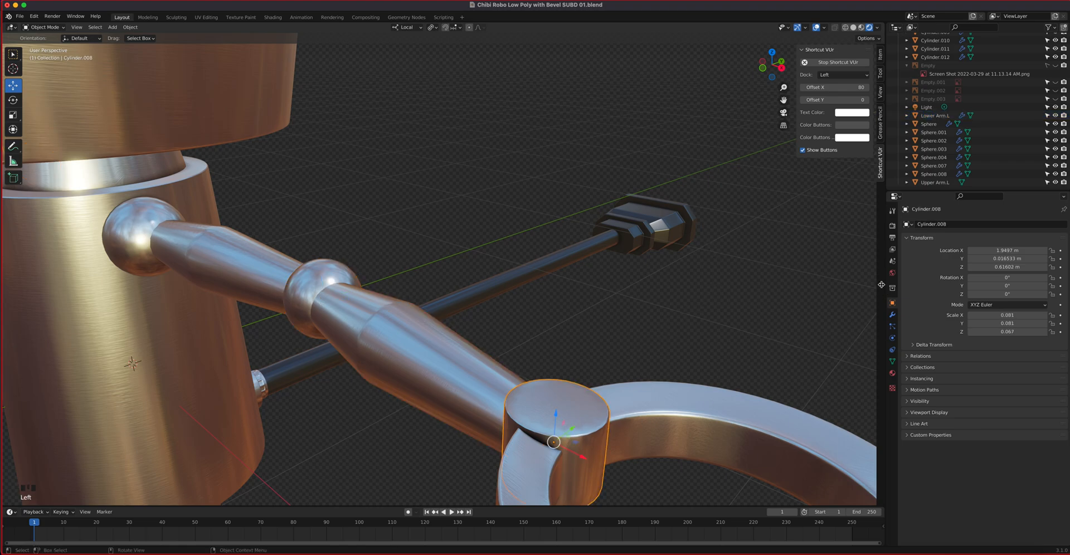
double_click(938, 225)
text(Wrist.L)
key(Return)
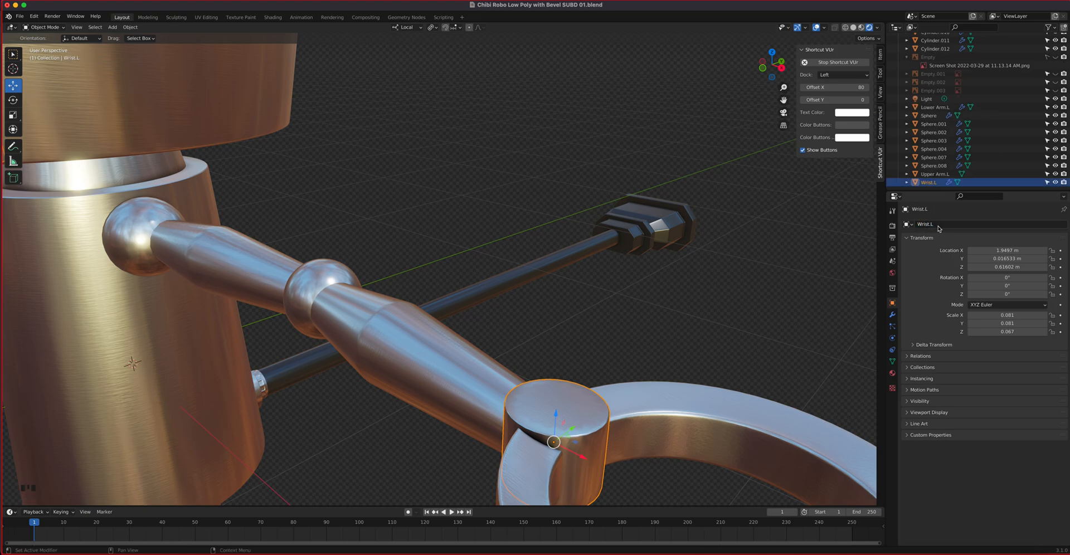
Isolate the left claw in local view and open its modifier settings.
middle_drag(654, 382, 590, 283)
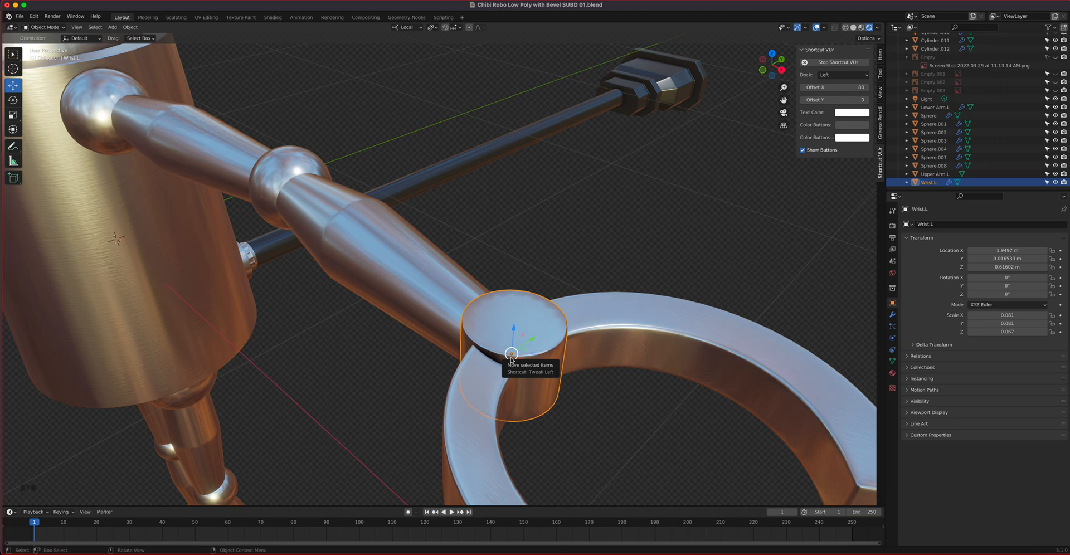
click(467, 432)
shift+middle_drag(534, 387, 541, 264)
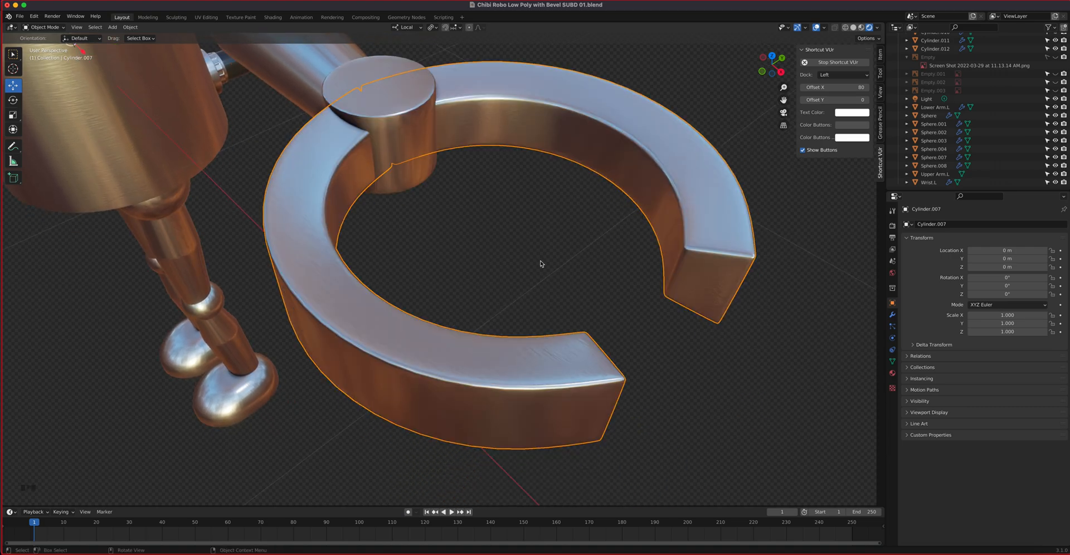
key(slash)
scroll(540, 263, up, 4)
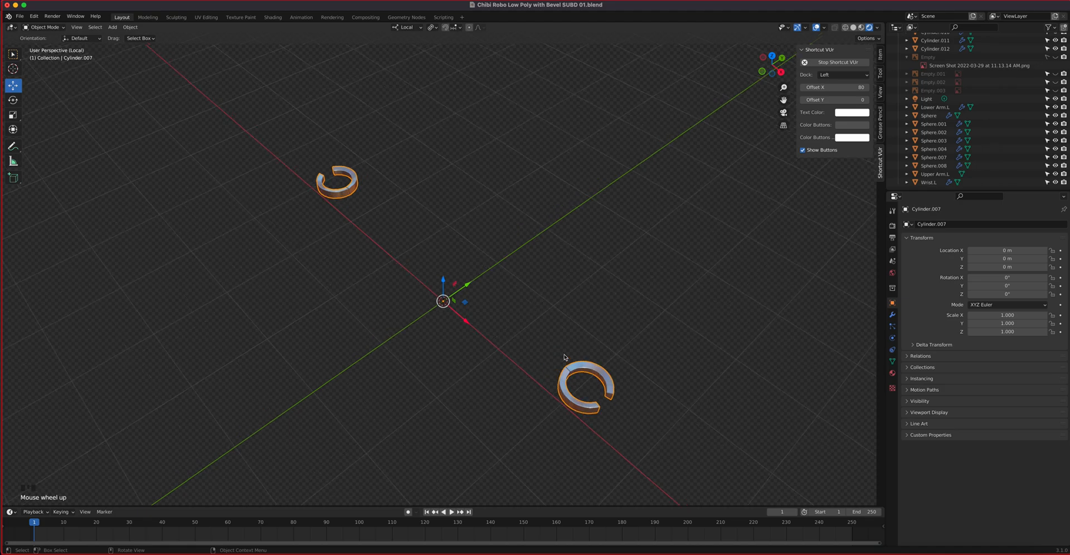
click(892, 315)
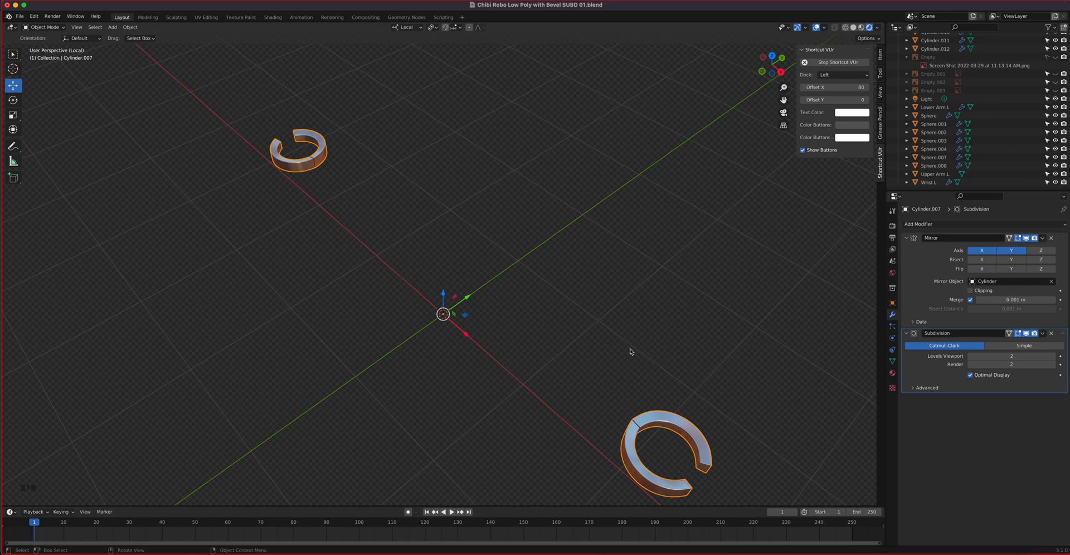
Leave local view and undo back through the claw selection and the wrist renaming.
key(KP_Divide)
key(ctrl+z)
key(ctrl+z)
key(ctrl+z)
key(ctrl+z)
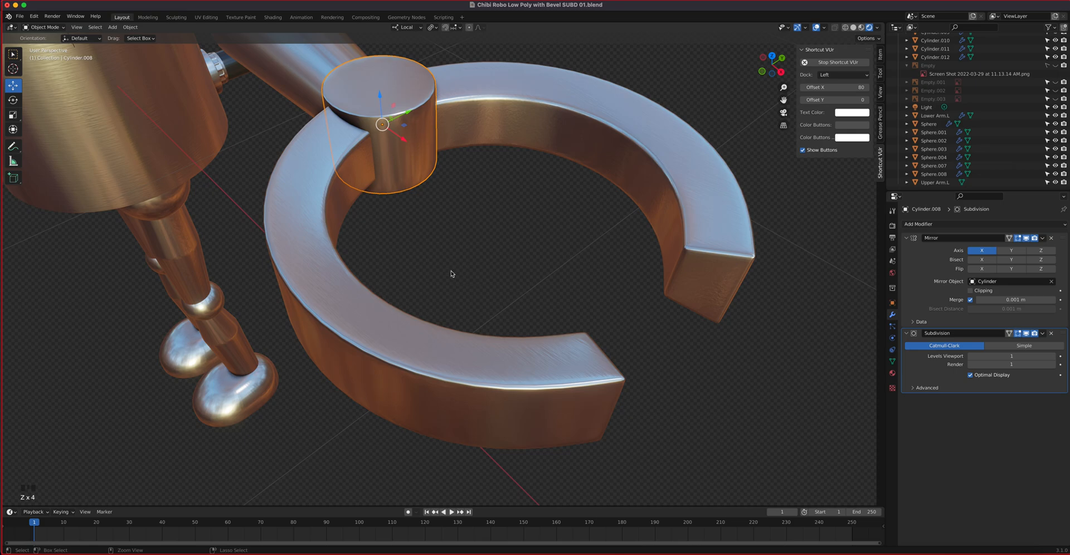
Remove the Mirror and Subdivision modifiers from Lower Arm.L and check that Upper Arm.L has none.
shift+middle_drag(394, 233, 586, 341)
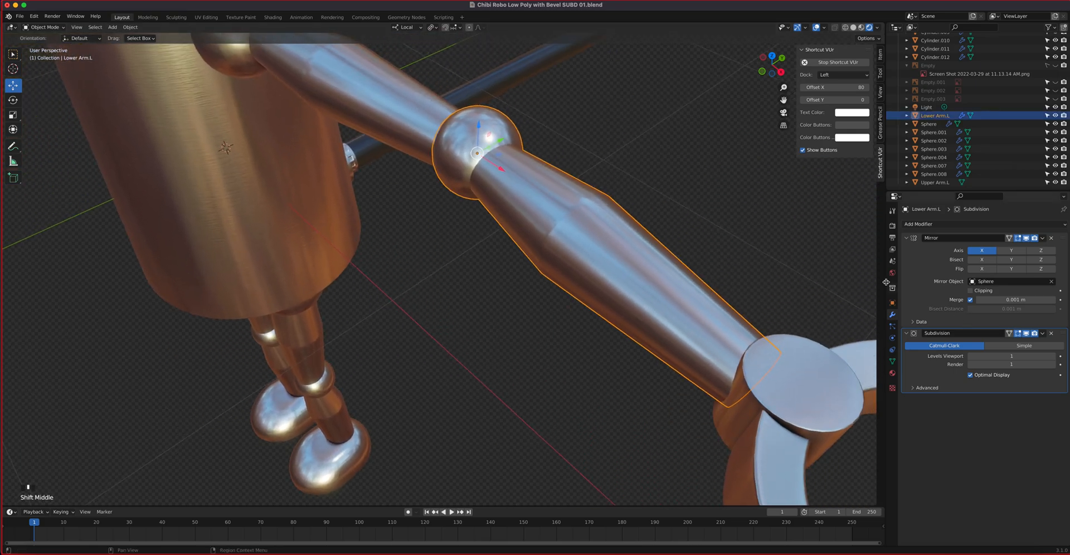
click(462, 166)
click(525, 197)
click(1051, 239)
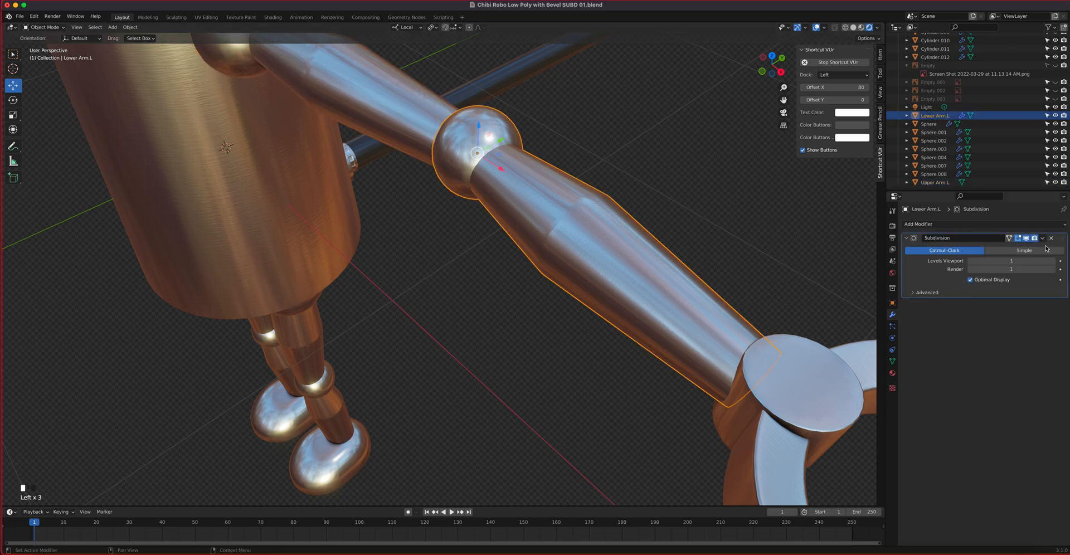
click(1052, 239)
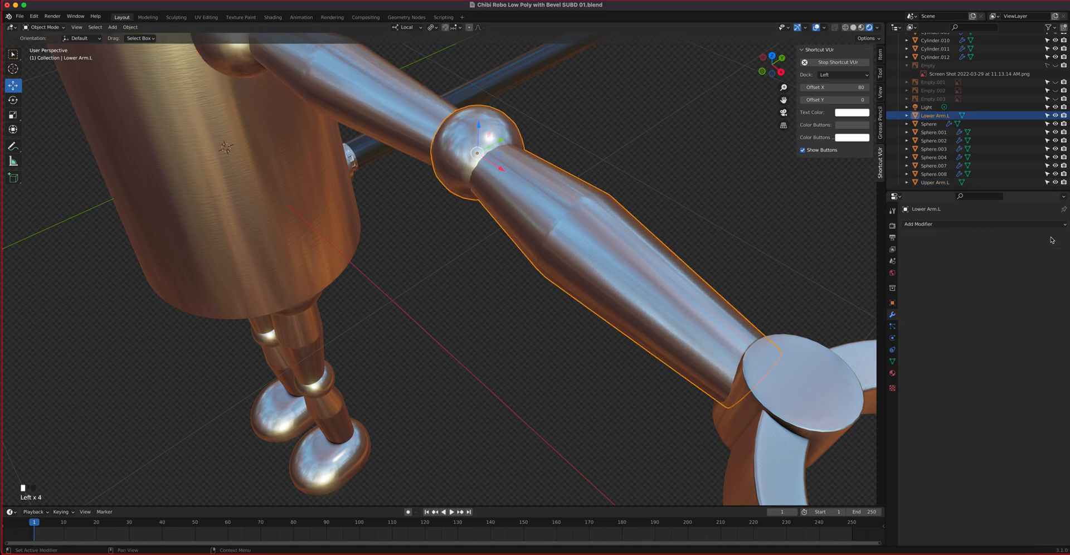
click(432, 153)
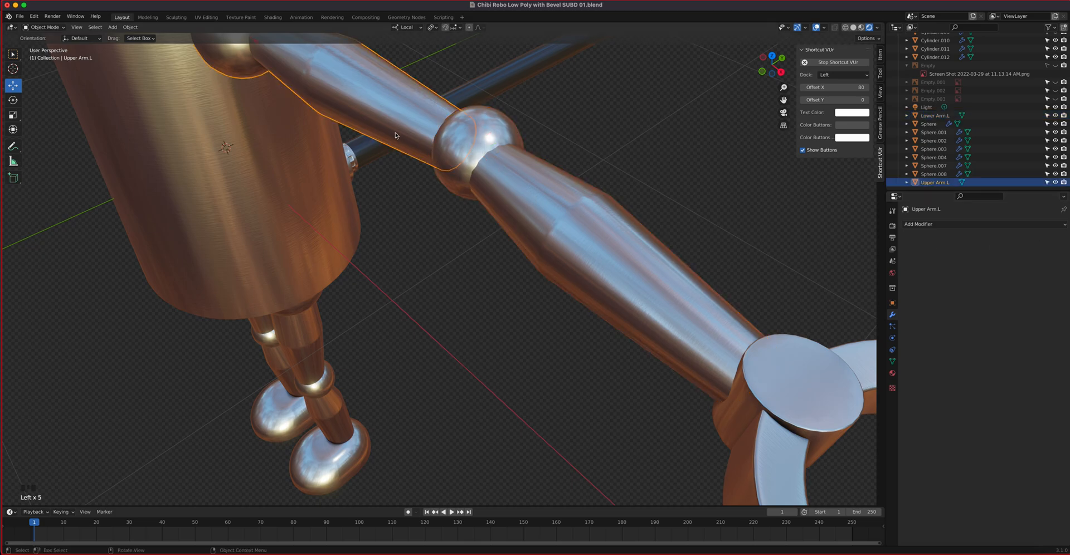
click(515, 182)
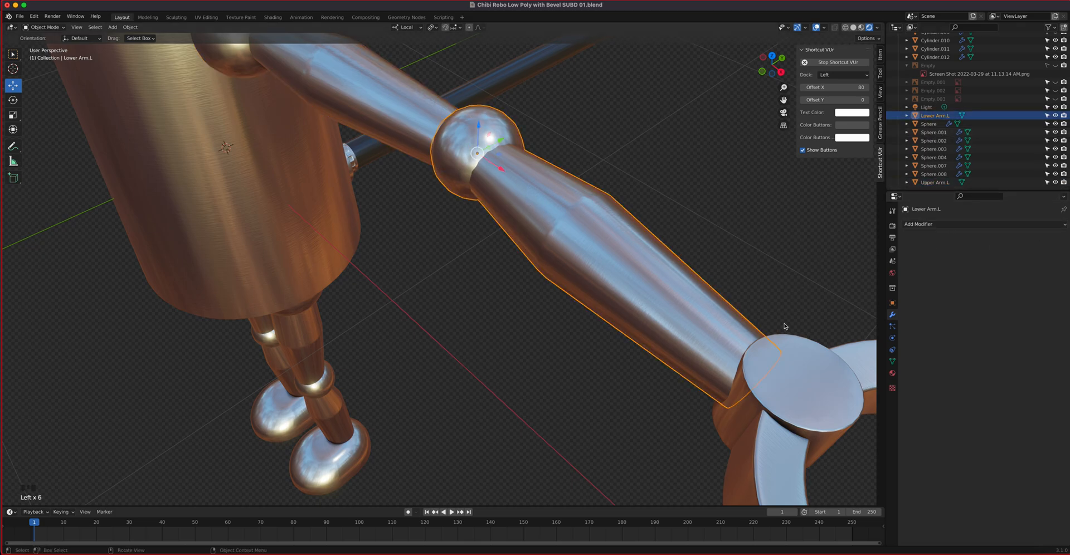
Remove the Mirror and Subdivision modifiers from the left wrist cylinder and rename it Wrist.L.
click(810, 373)
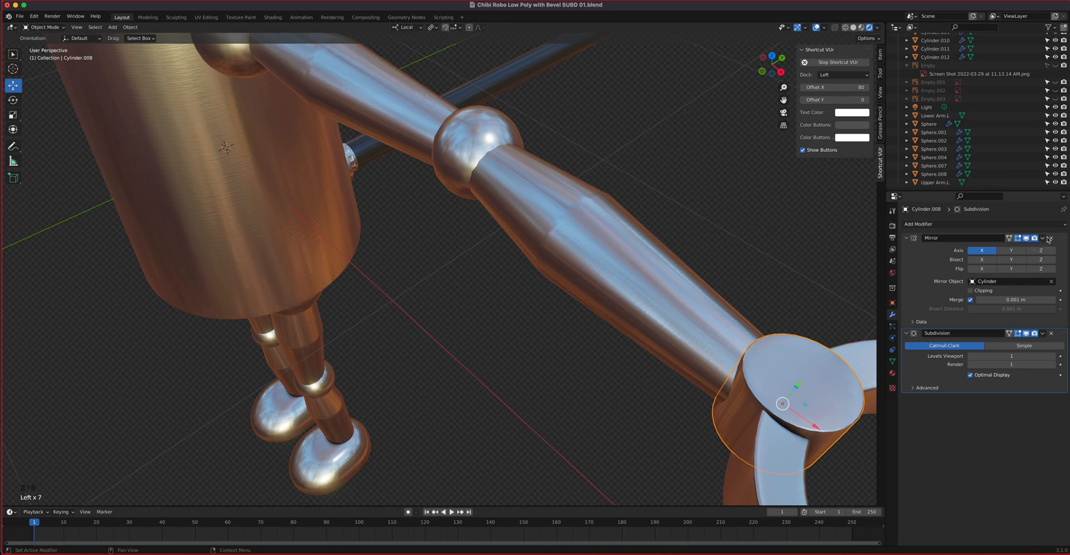
click(1052, 239)
click(1052, 239)
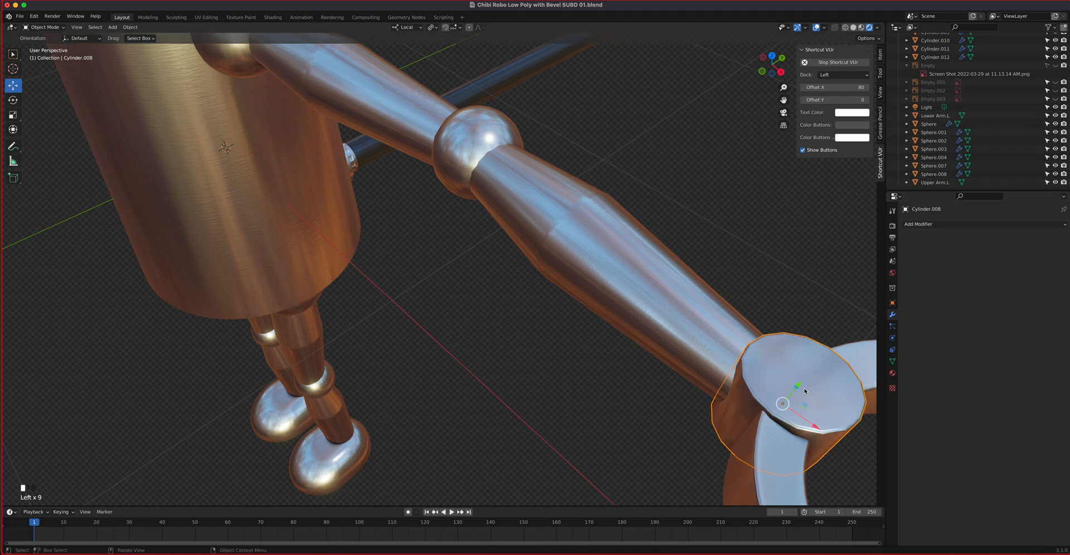
click(893, 302)
double_click(938, 225)
text(Wrist.L)
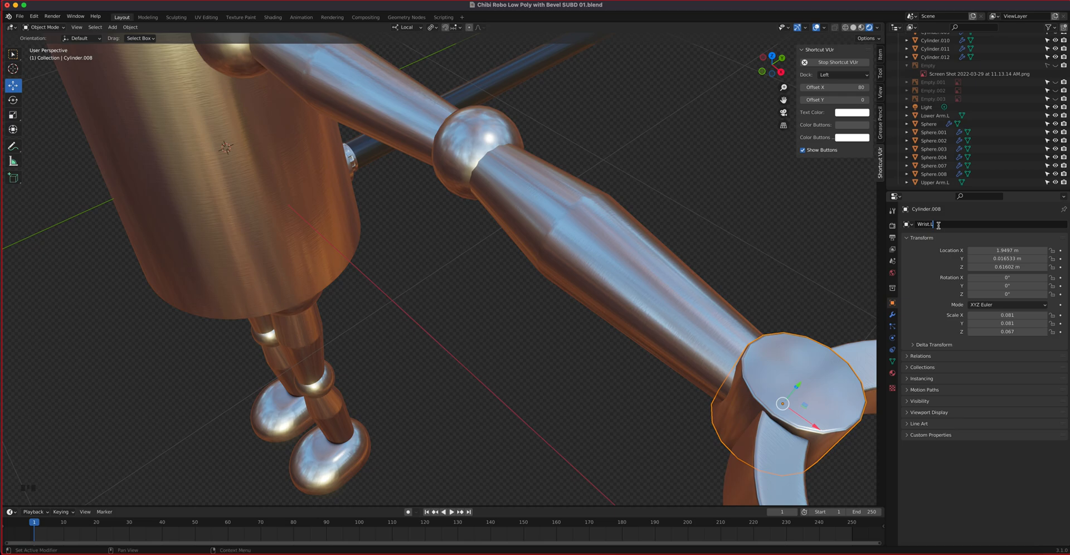
key(Return)
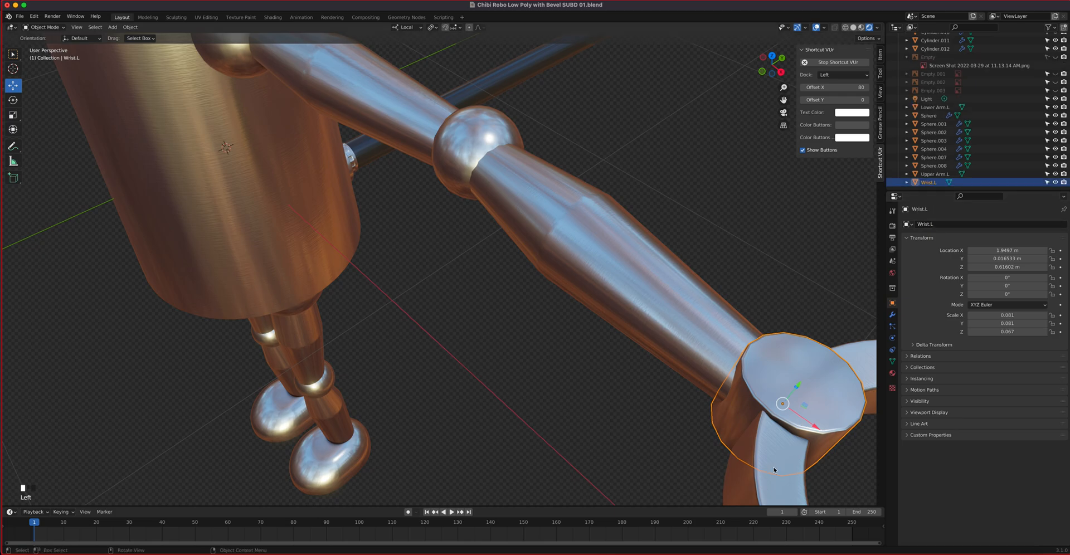
Isolate the claw object in local view and remove its Mirror and Subdivision modifiers.
click(766, 436)
shift+middle_drag(766, 437, 581, 275)
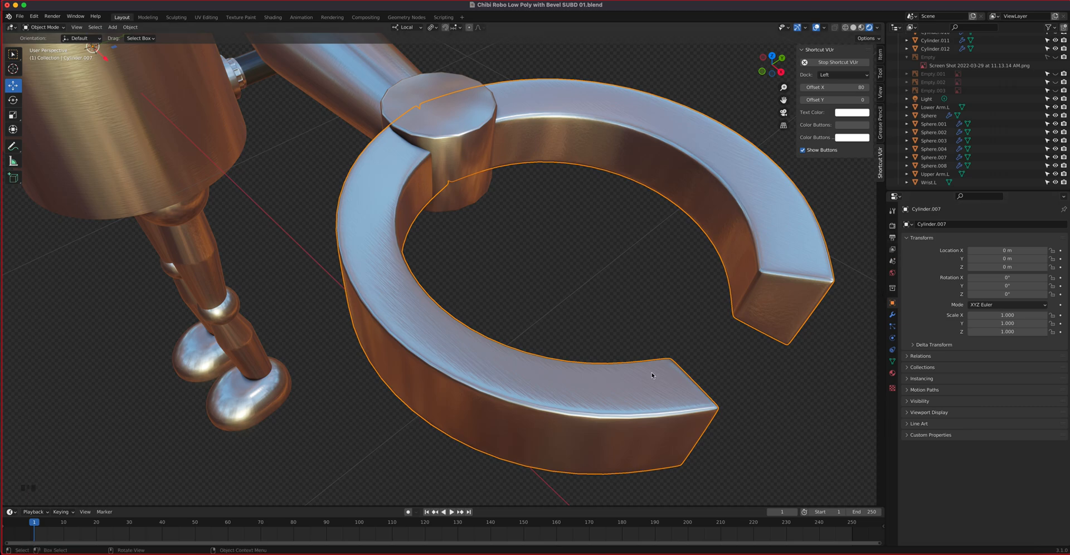
key(slash)
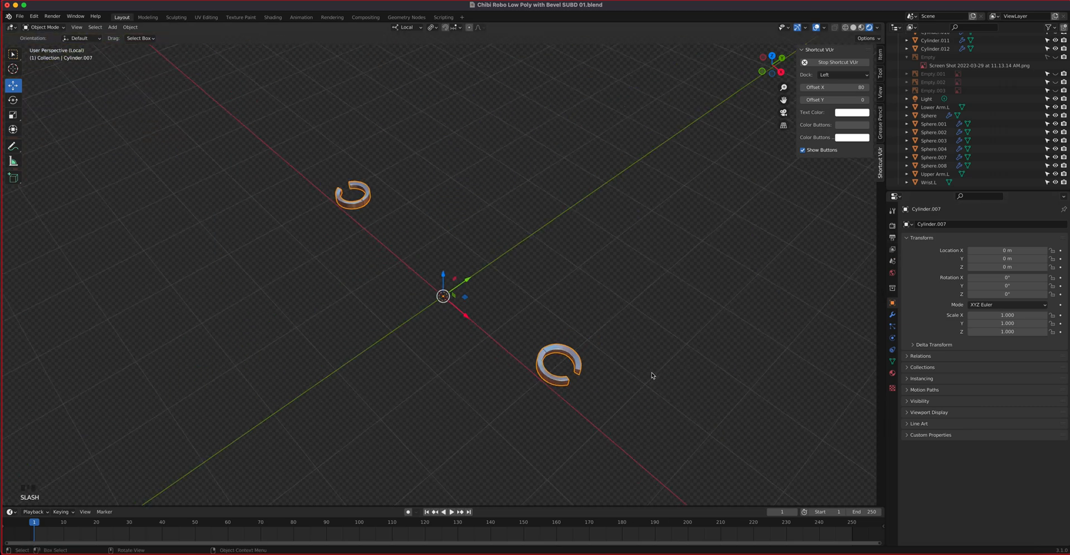
click(893, 314)
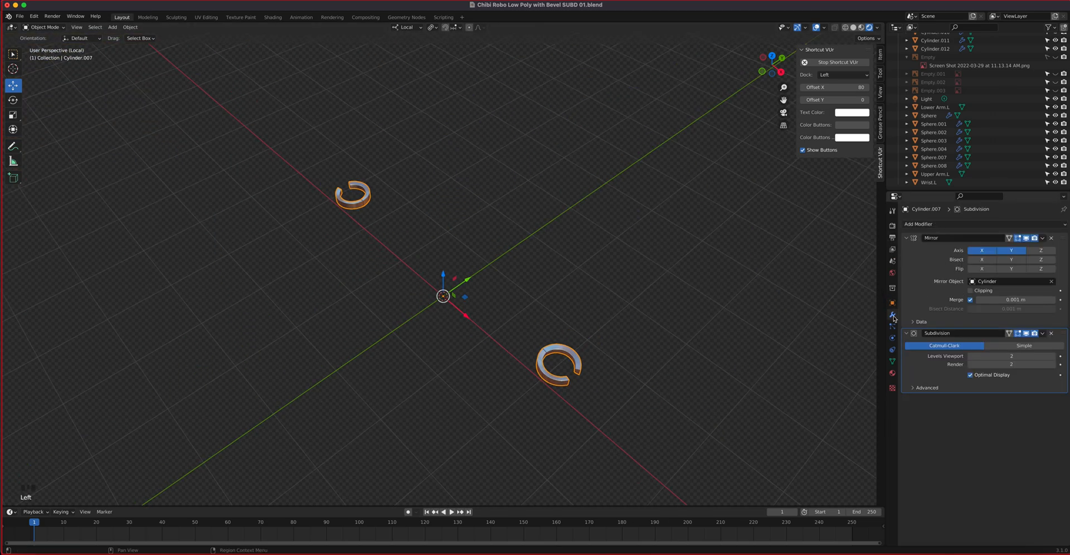
click(1052, 238)
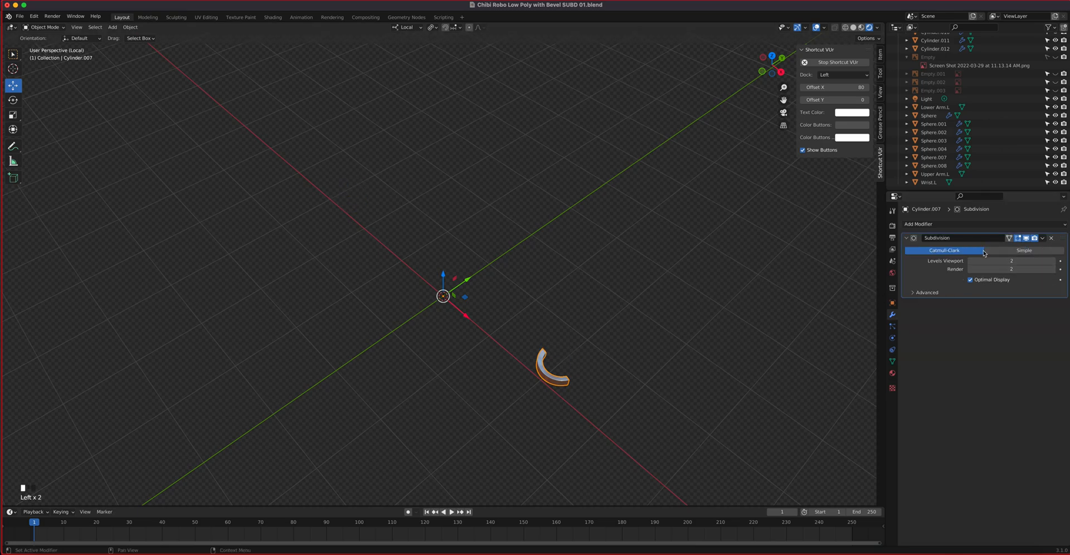
click(1051, 238)
Add a Mirror modifier to the half claw on the Y axis only and apply it.
scroll(581, 426, up, 6)
shift+middle_drag(710, 443, 640, 323)
scroll(675, 333, up, 3)
shift+middle_drag(742, 348, 627, 371)
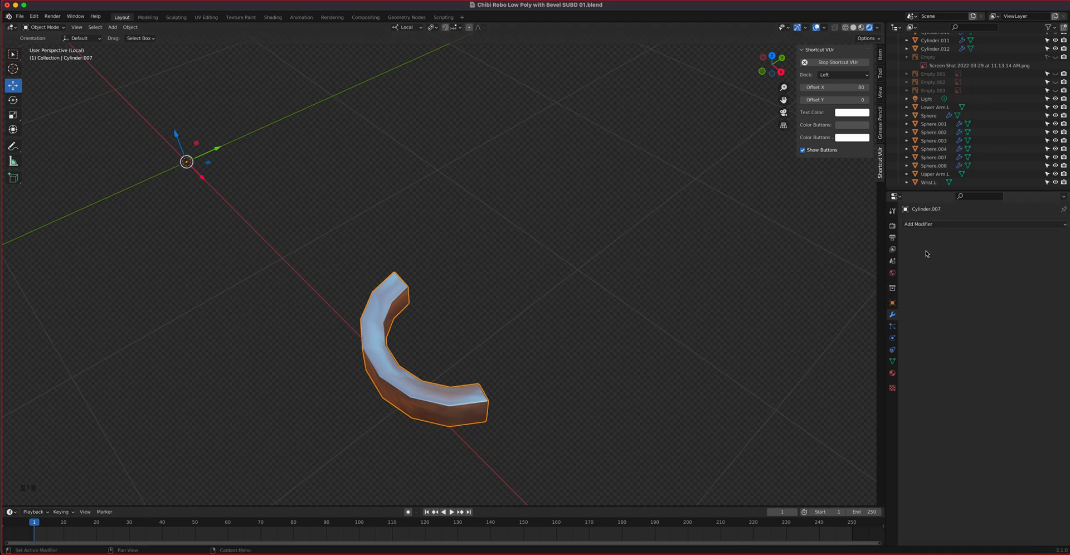
click(935, 226)
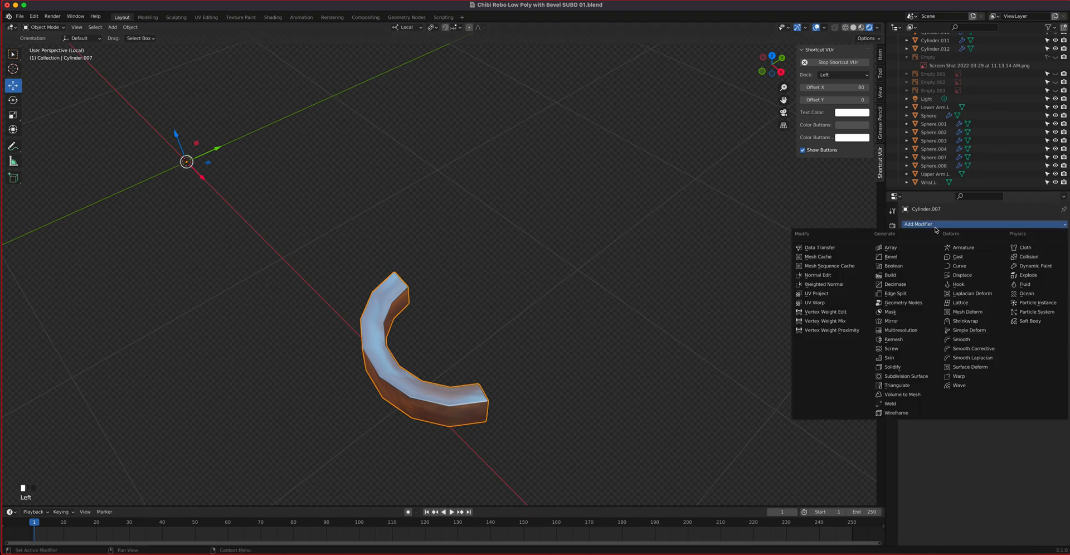
click(906, 322)
click(1012, 251)
click(985, 252)
scroll(446, 310, up, 3)
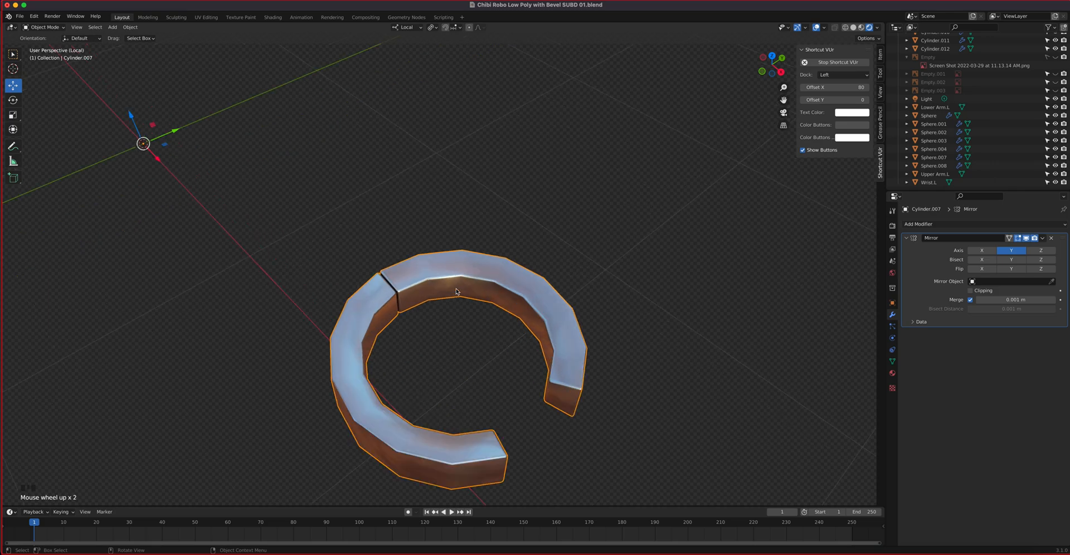
shift+middle_drag(446, 310, 464, 216)
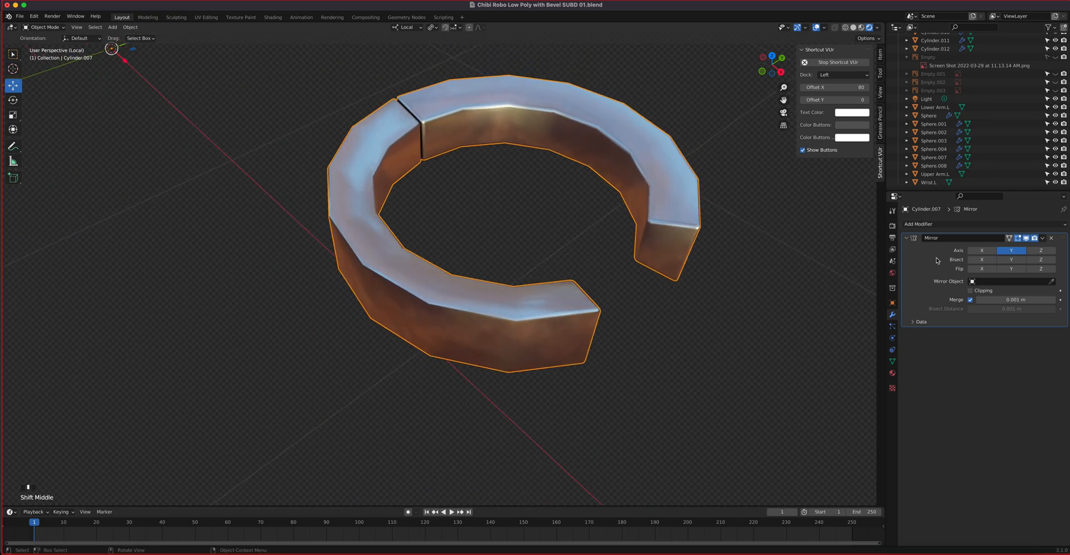
click(1044, 239)
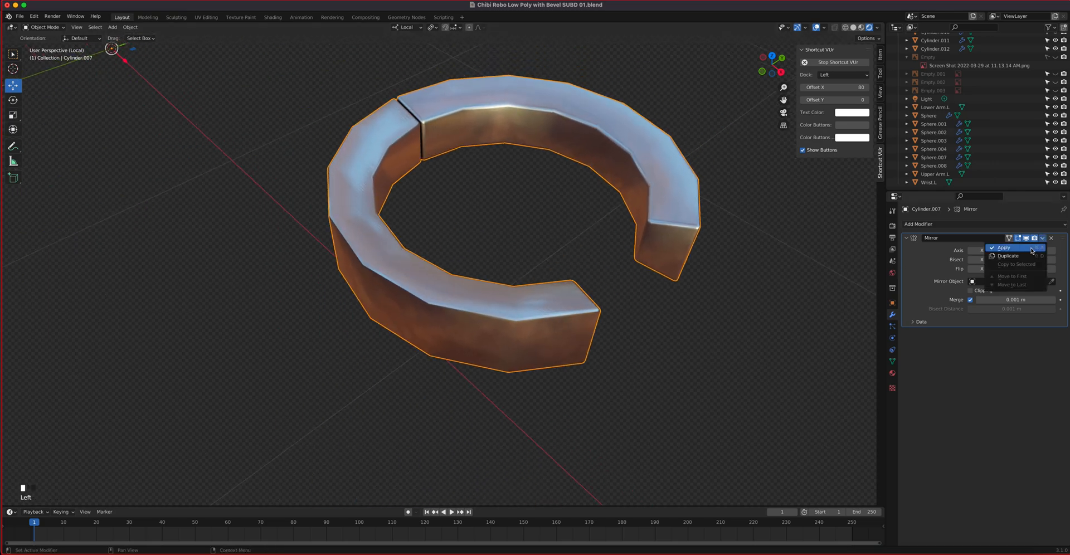
click(1032, 249)
Separate the claw half with the end face at the far side of the gap into its own object by selection.
key(Tab)
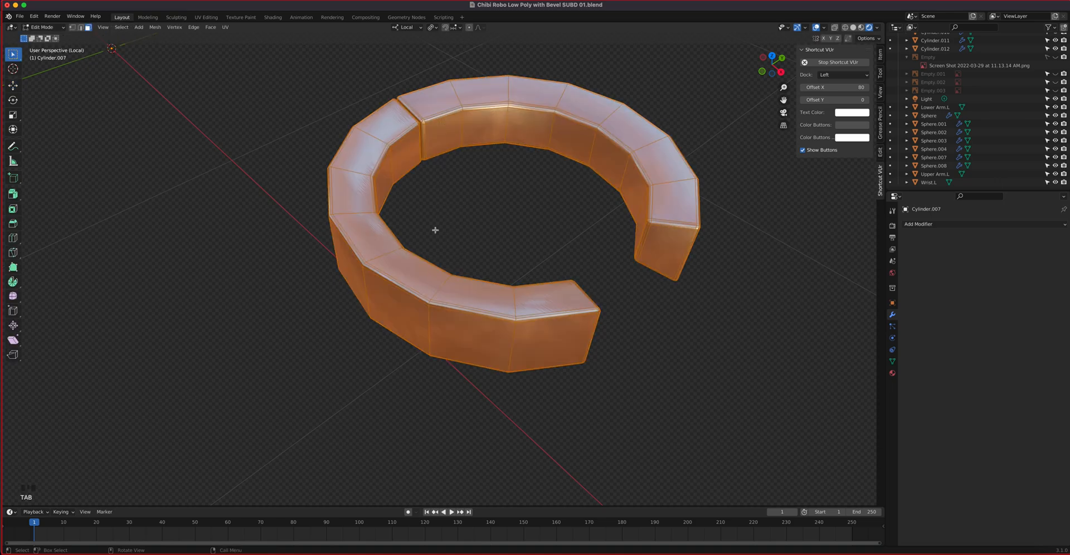
click(674, 257)
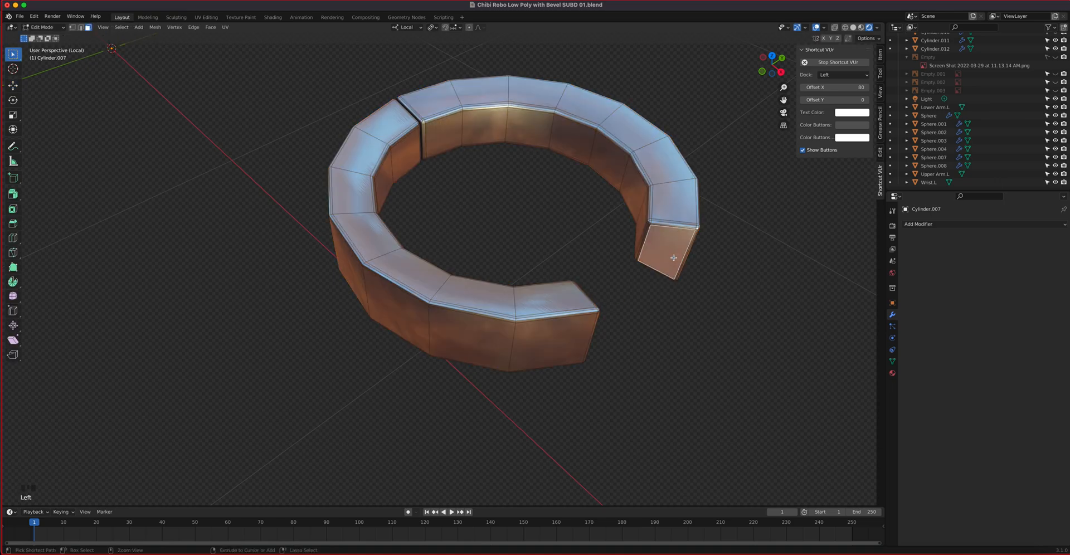
key(ctrl+KP_Add)
key(ctrl+KP_Add)
key(ctrl+KP_Add)
key(ctrl+KP_Add)
key(ctrl+KP_Add)
key(ctrl+KP_Add)
key(ctrl+KP_Add)
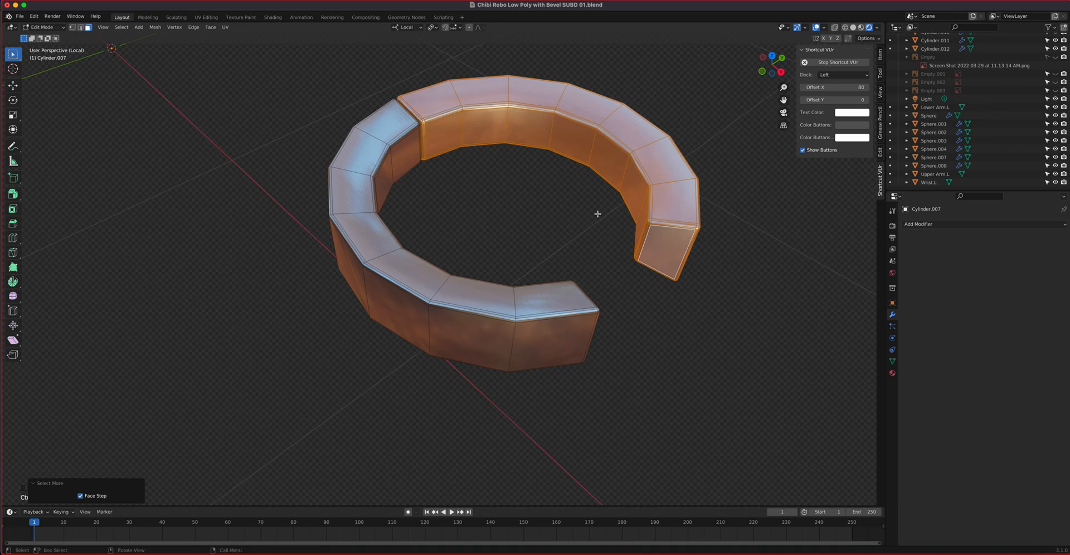
key(p)
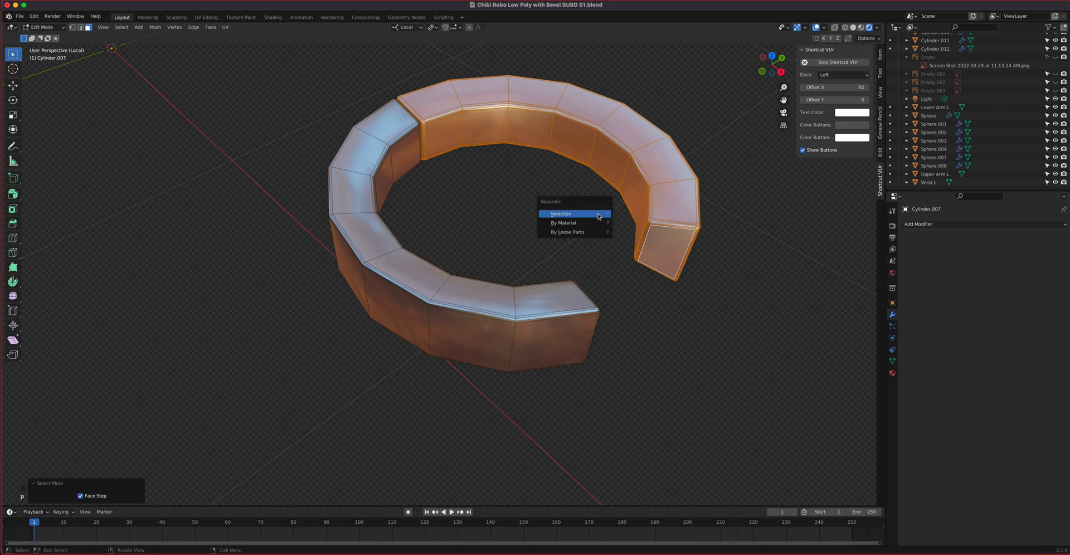
click(566, 214)
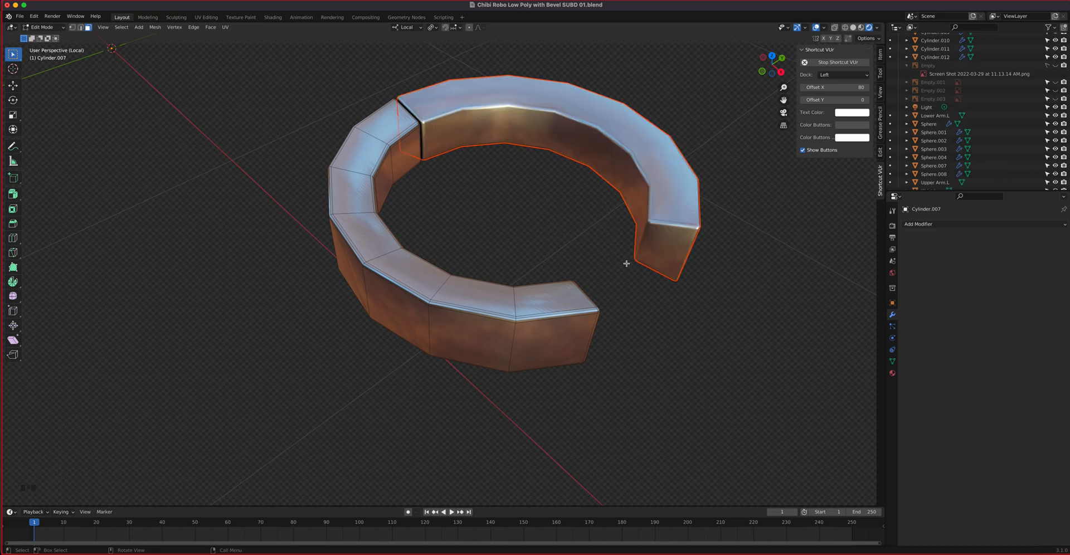
click(657, 240)
key(Tab)
Rename the near half of the claw as Claw 01.L.
click(659, 242)
click(503, 330)
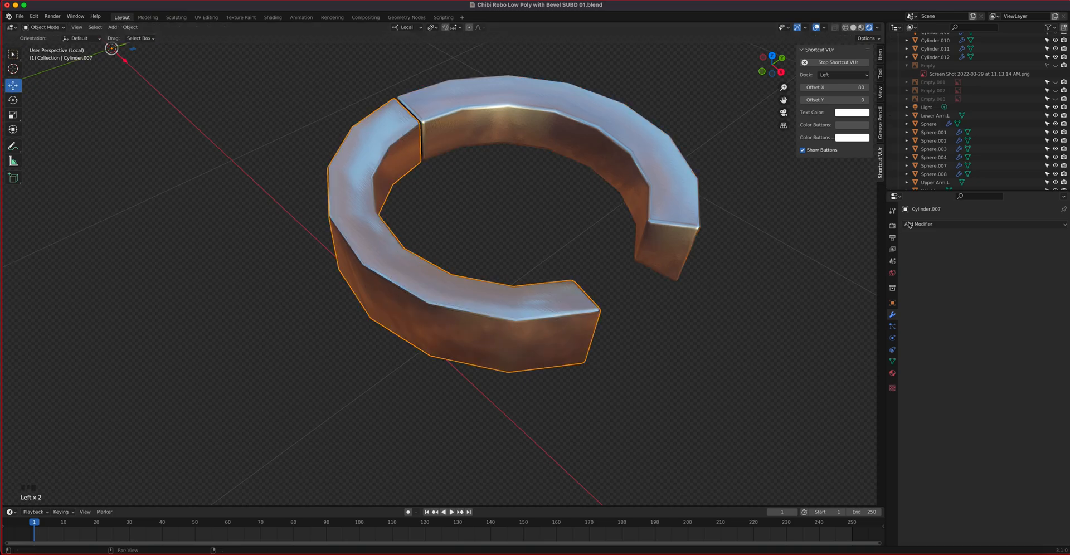
click(929, 224)
click(893, 302)
click(962, 224)
text(Claw 01)
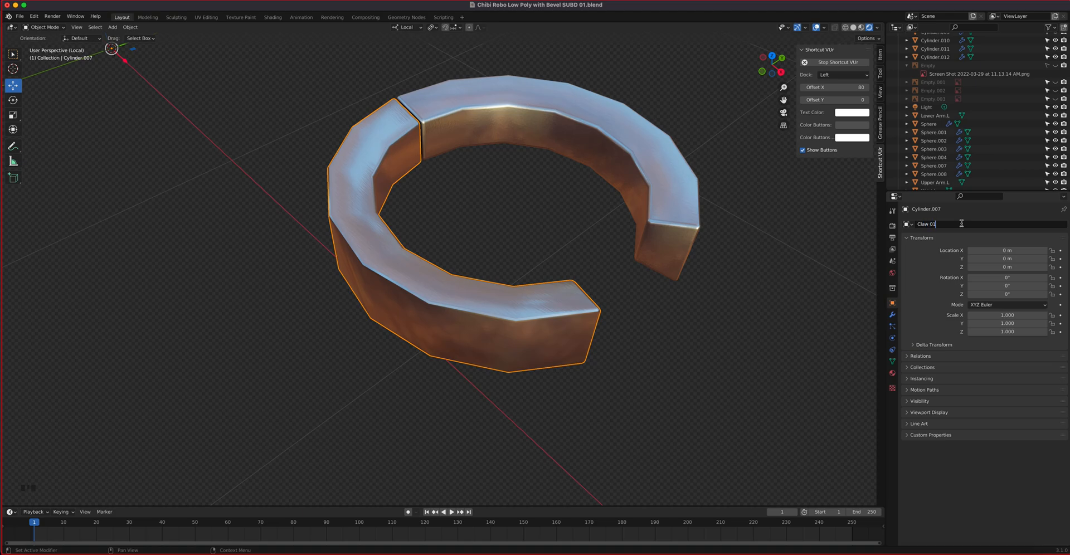
text(.L)
Rename the separated far claw half as Claw 02.L and leave local view.
click(658, 200)
click(658, 197)
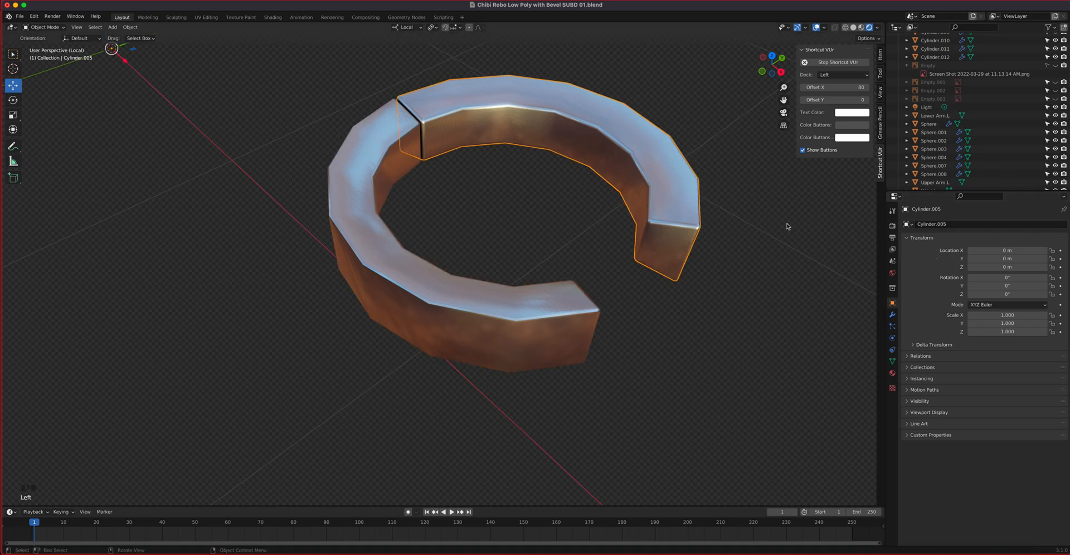
double_click(928, 225)
text(Claw 02.L)
key(Return)
key(KP_Divide)
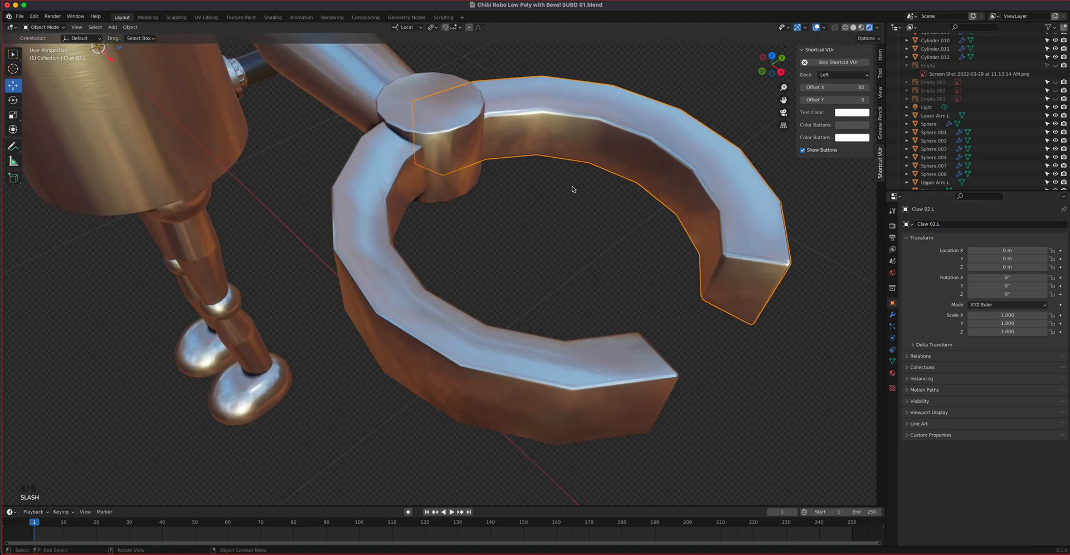
Check the names of the left arm's parts from the upper arm to both claw halves.
scroll(557, 239, down, 5)
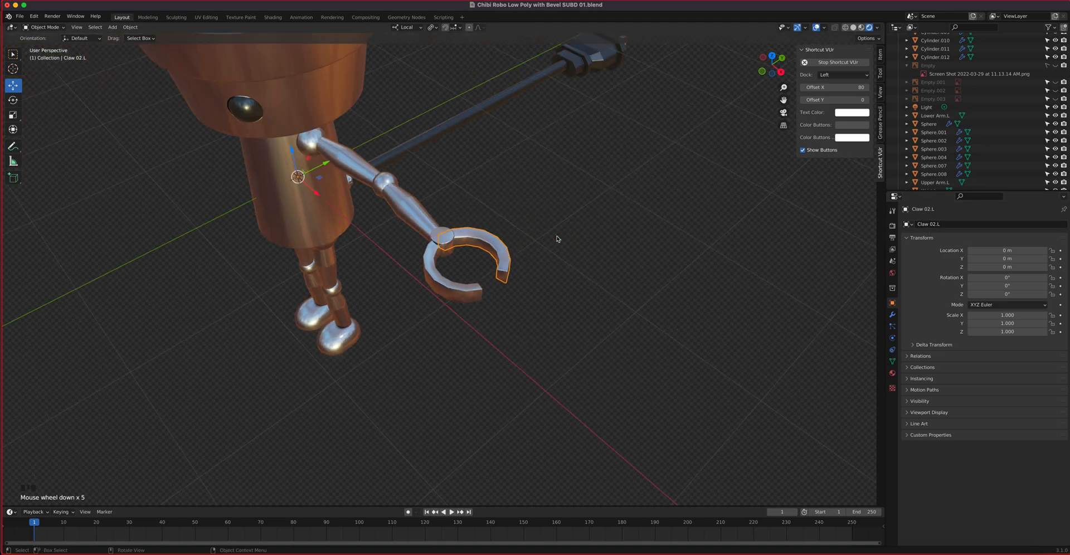
click(352, 169)
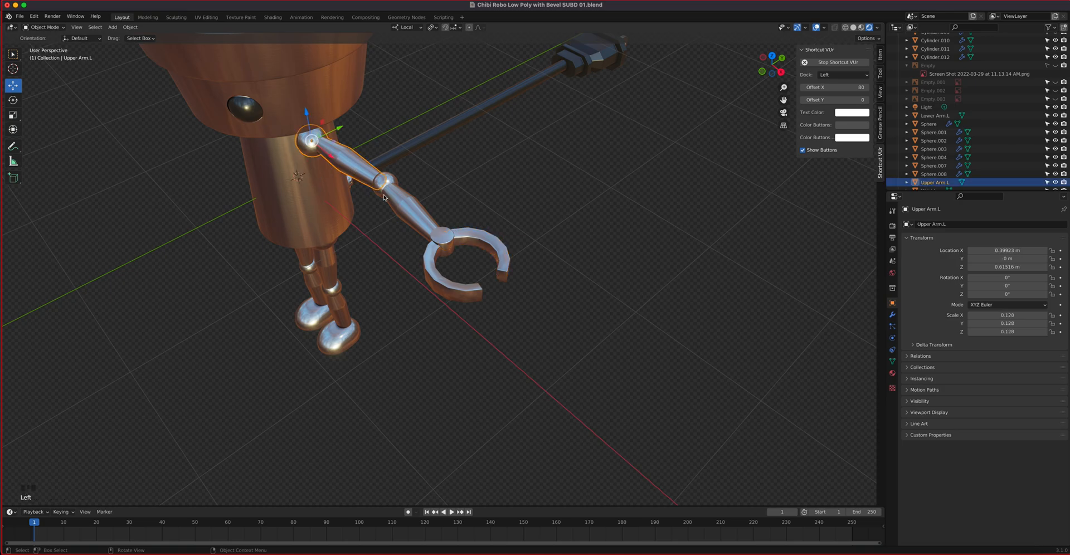
click(406, 209)
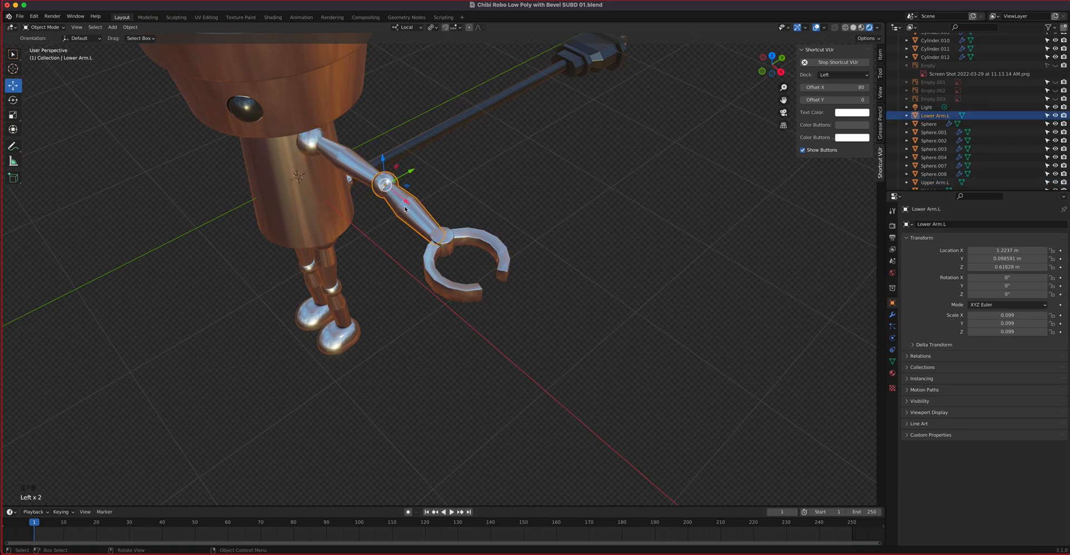
click(449, 241)
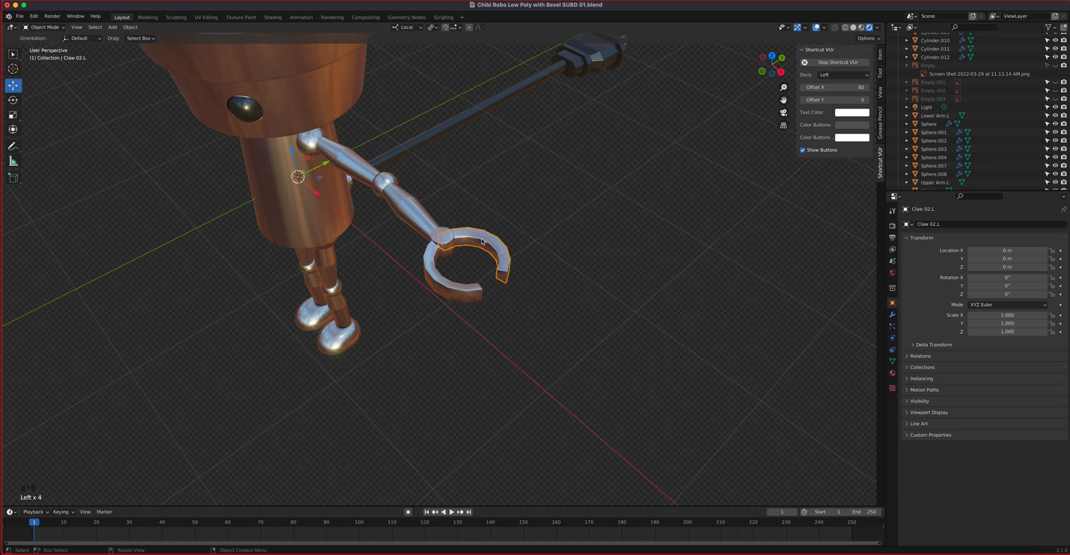
click(433, 271)
Add an X-axis Mirror modifier to Upper Arm.L with the body cylinder as mirror object, and apply it.
shift+middle_drag(367, 194, 456, 207)
scroll(389, 163, up, 1)
scroll(388, 163, up, 2)
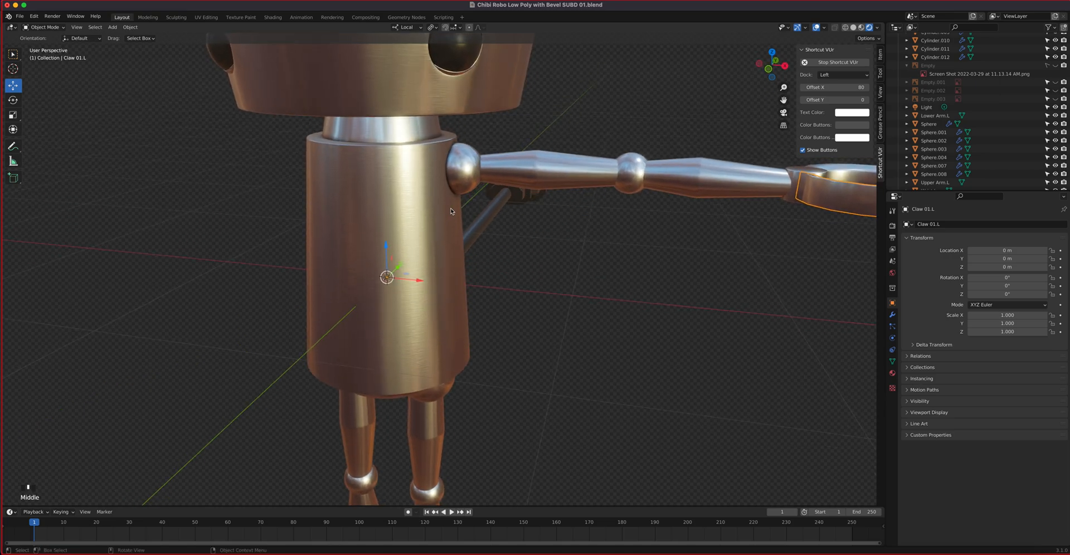
click(516, 172)
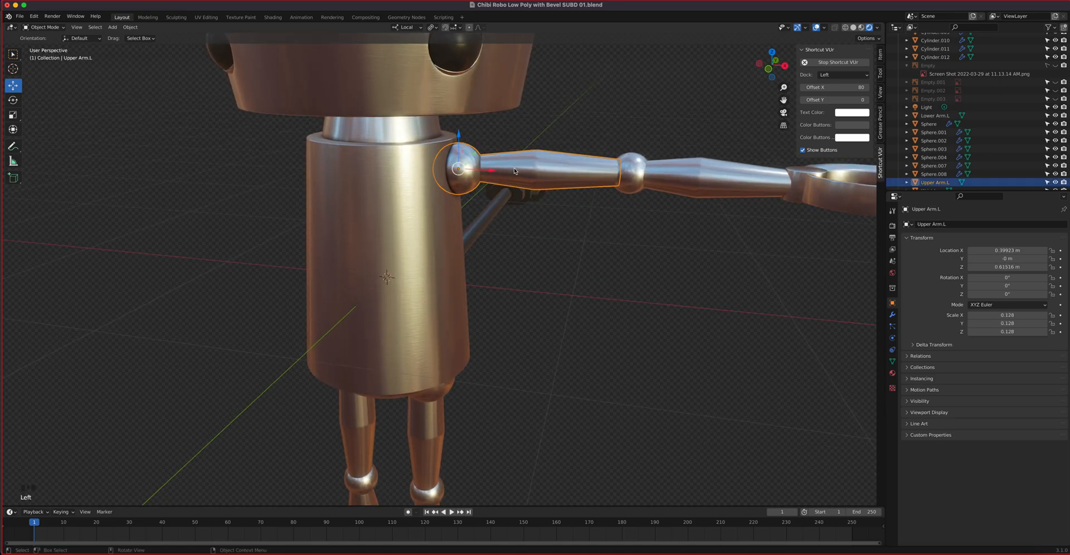
click(892, 316)
click(925, 223)
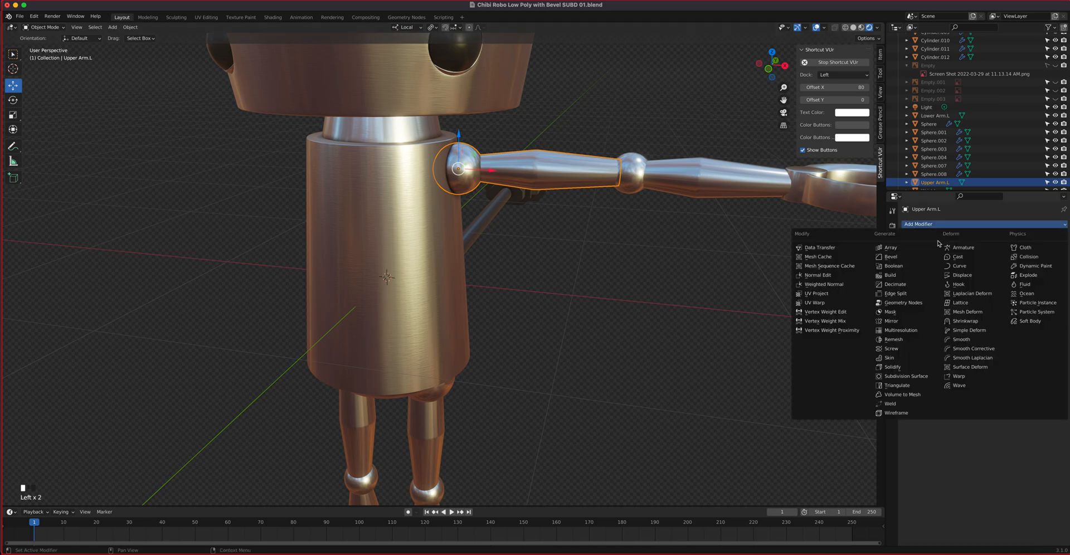
click(920, 325)
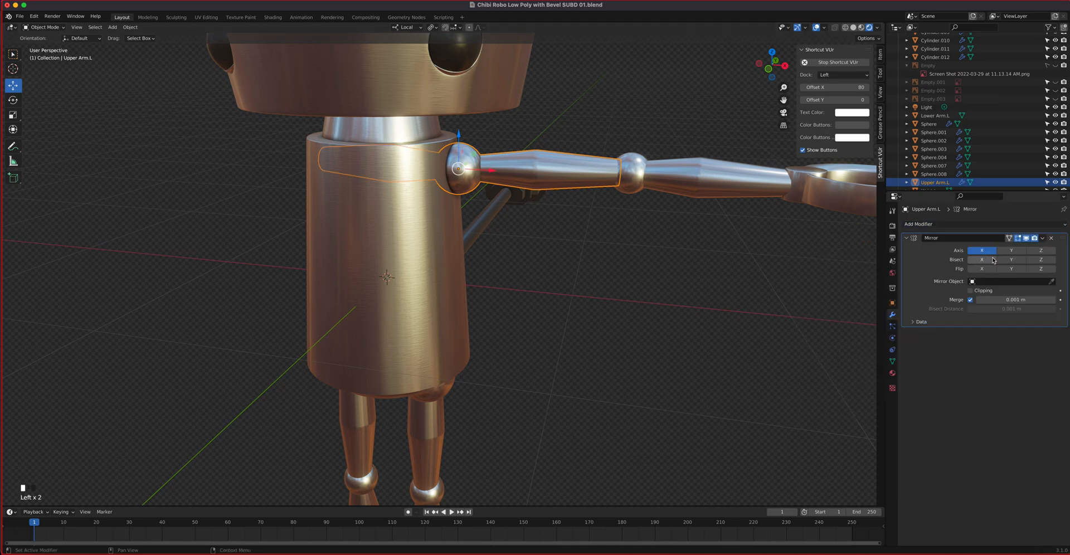
click(1052, 281)
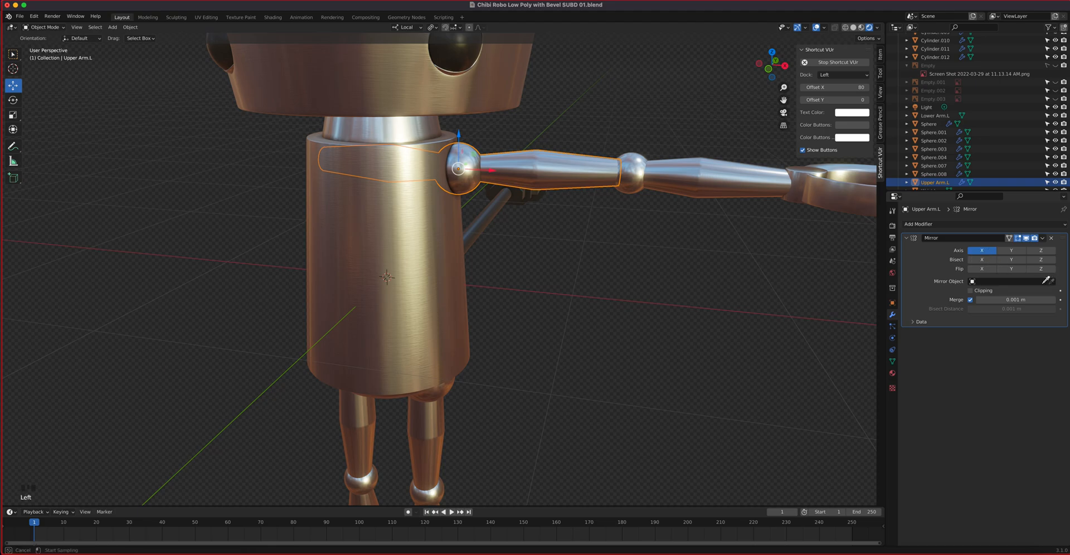
click(398, 255)
mouse_move(393, 256)
middle_down()
mouse_move(442, 256)
mouse_move(400, 255)
middle_up()
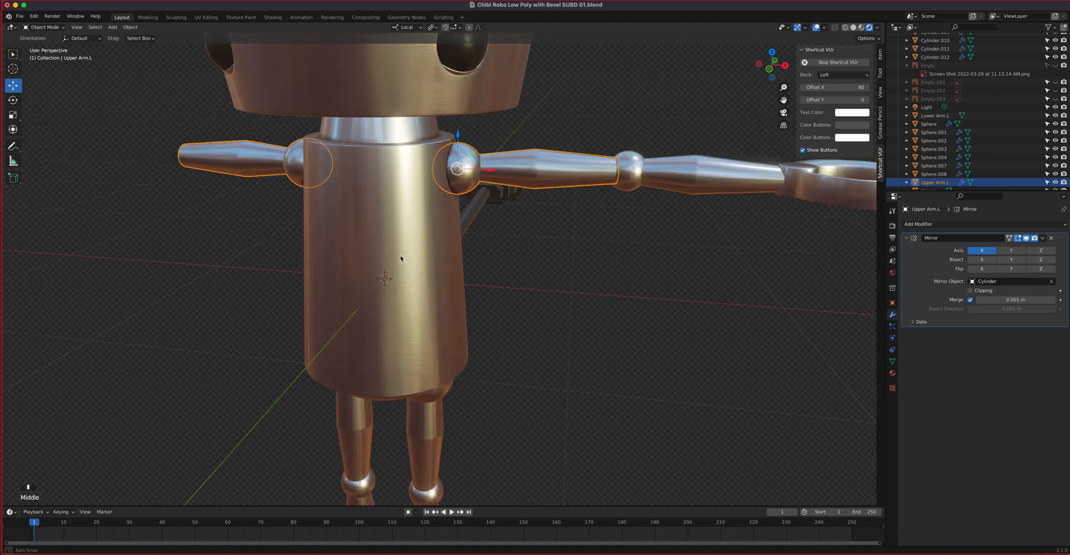
click(1043, 238)
click(1015, 249)
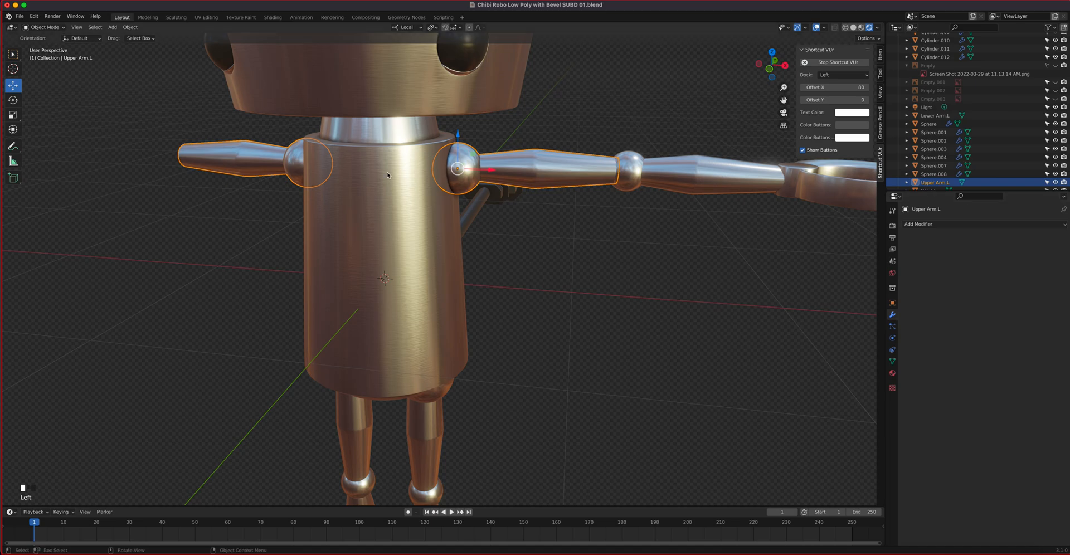
Separate the mirrored upper arm and its shoulder sphere from Upper Arm.L into a new object by selection.
click(260, 171)
key(Tab)
middle_drag(287, 168, 198, 173)
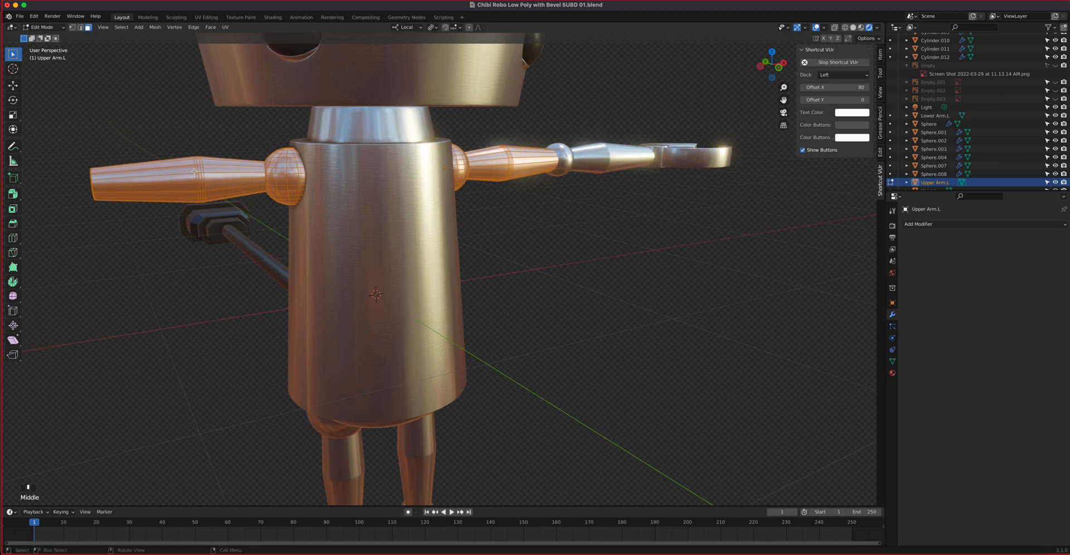
click(262, 174)
shift+click(252, 175)
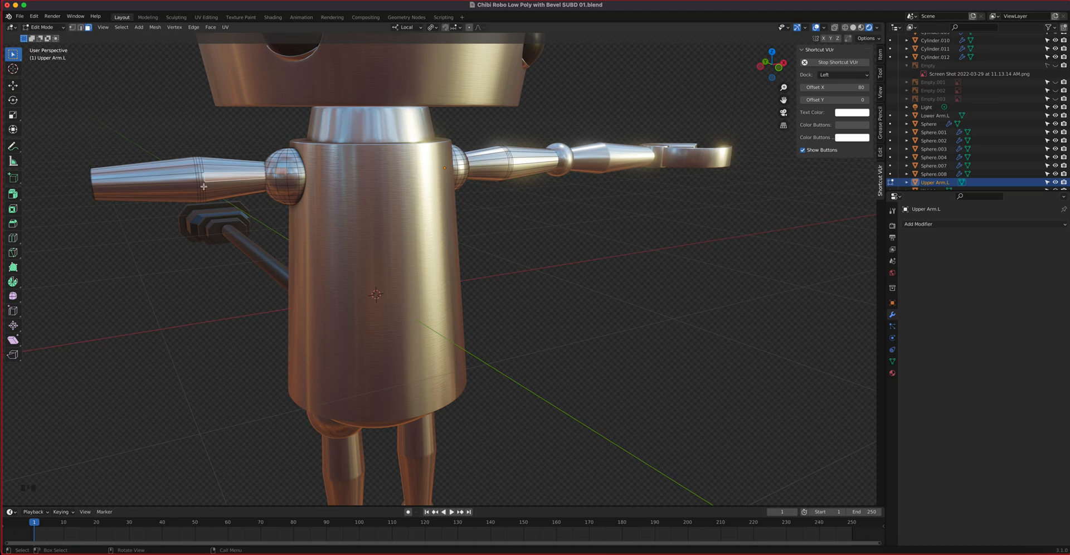
key(ctrl+KP_Add)
key(ctrl+KP_Add)
key(ctrl+KP_Add)
key(ctrl+KP_Add)
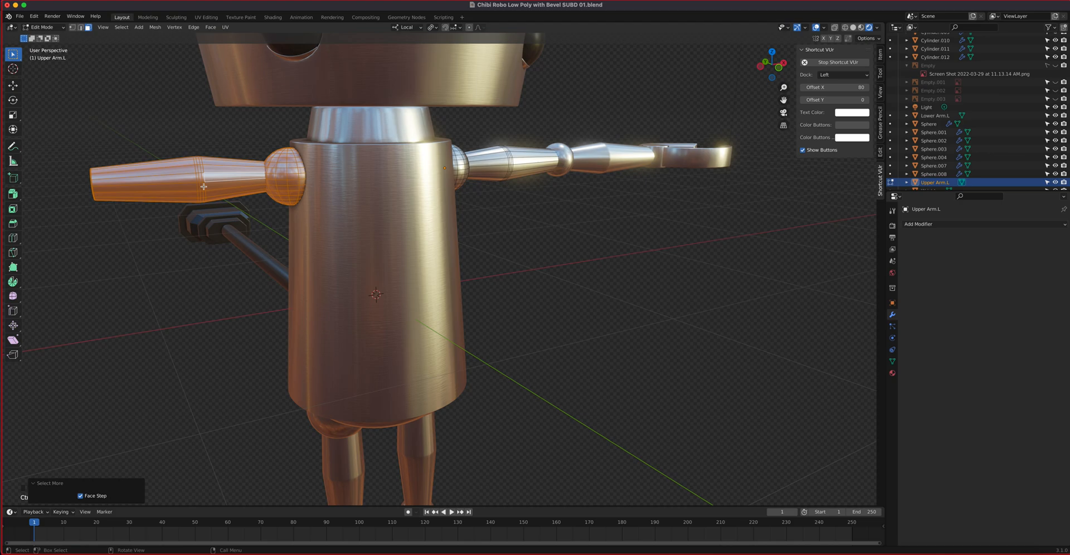
key(p)
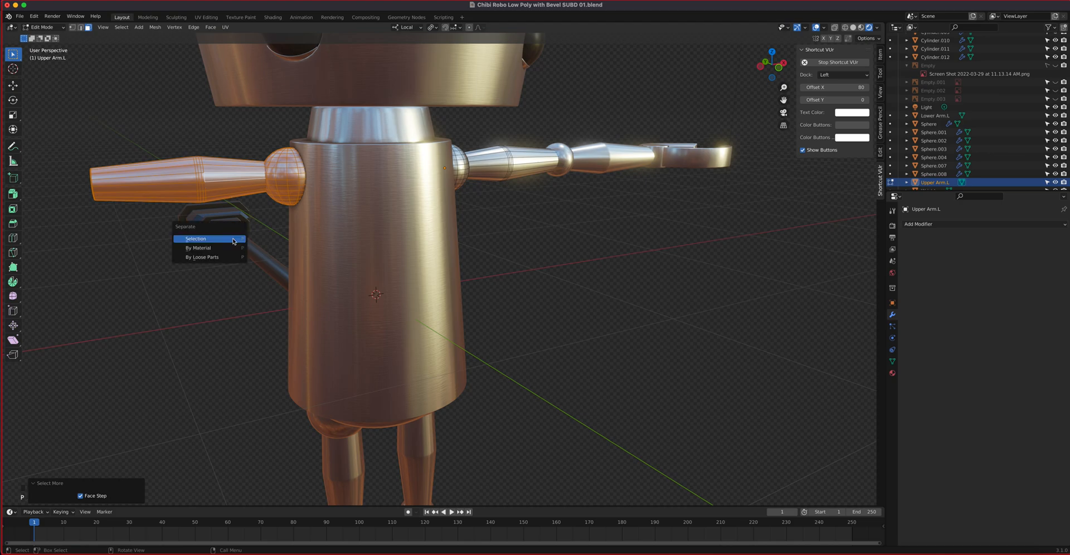
click(233, 241)
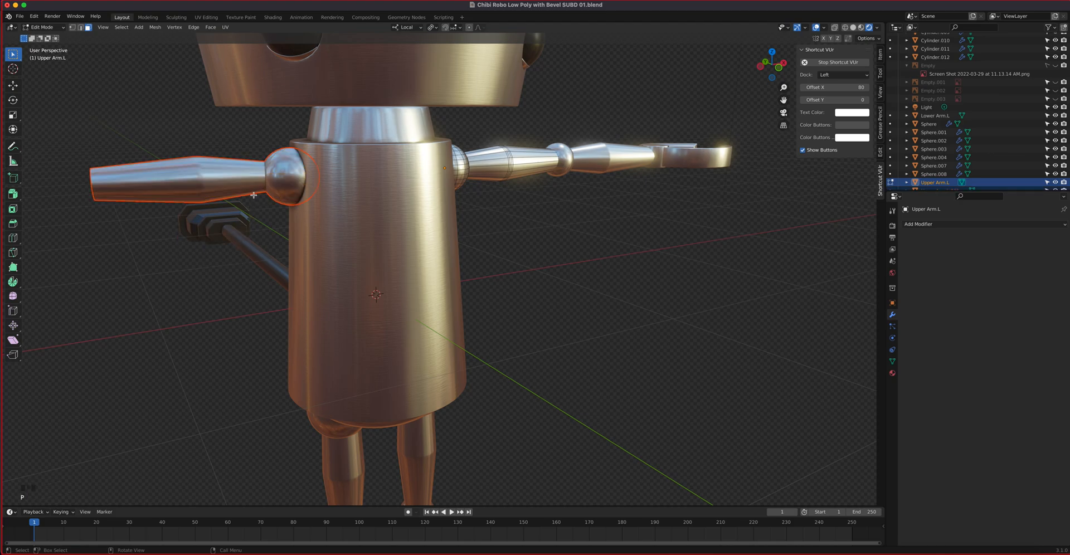
click(55, 27)
Snap the 3D cursor to the centre of the shoulder sphere on the separated upper arm.
click(178, 165)
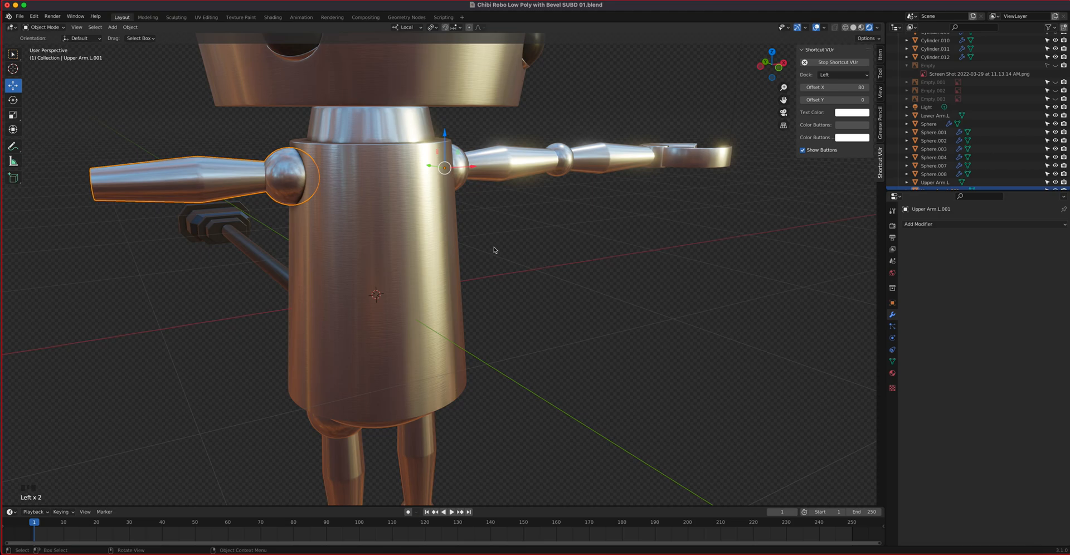
mouse_move(331, 204)
middle_down()
mouse_move(320, 184)
mouse_move(339, 183)
mouse_move(307, 196)
mouse_move(326, 188)
middle_up()
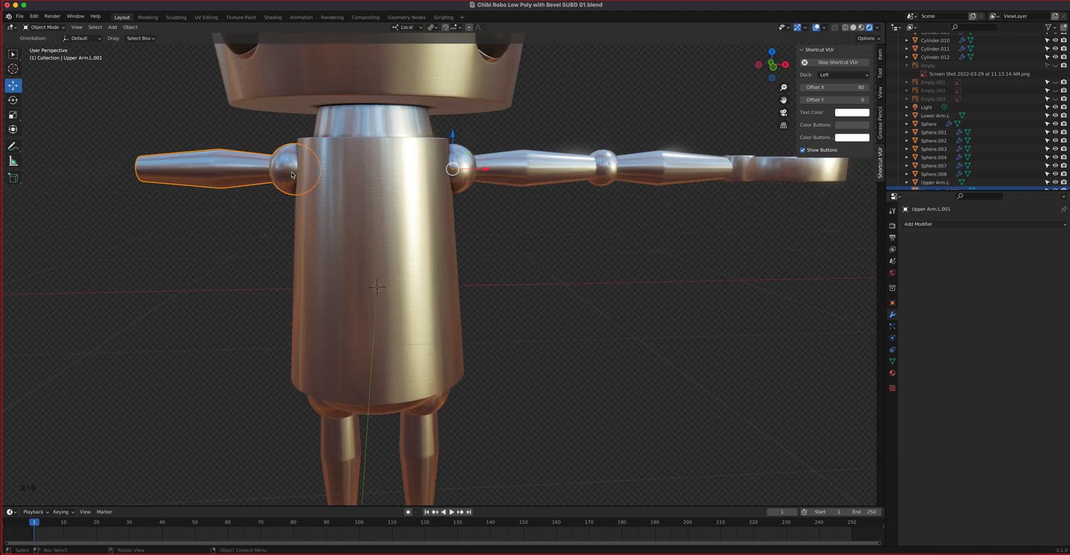
scroll(240, 148, up, 2)
shift+middle_drag(226, 142, 336, 199)
key(Tab)
drag(321, 185, 333, 189)
key(ctrl+KP_Add)
key(ctrl+KP_Add)
key(ctrl+KP_Add)
key(ctrl+KP_Add)
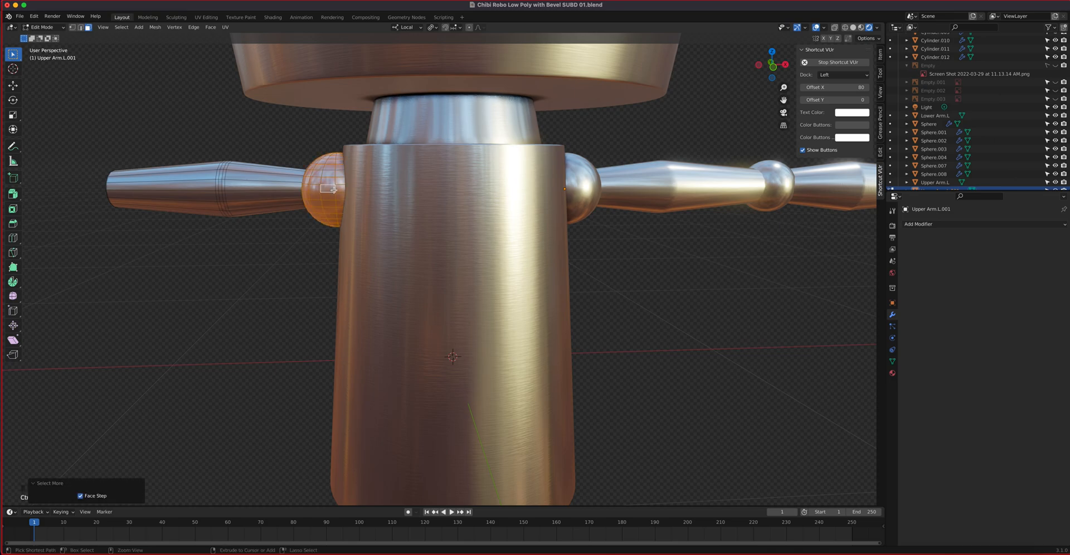
middle_drag(364, 195, 442, 231)
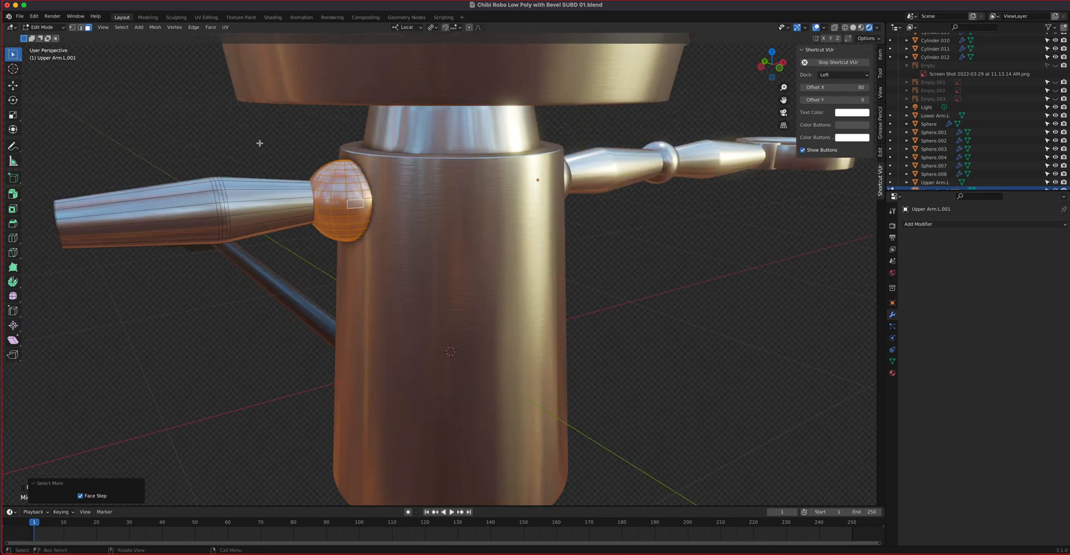
click(155, 30)
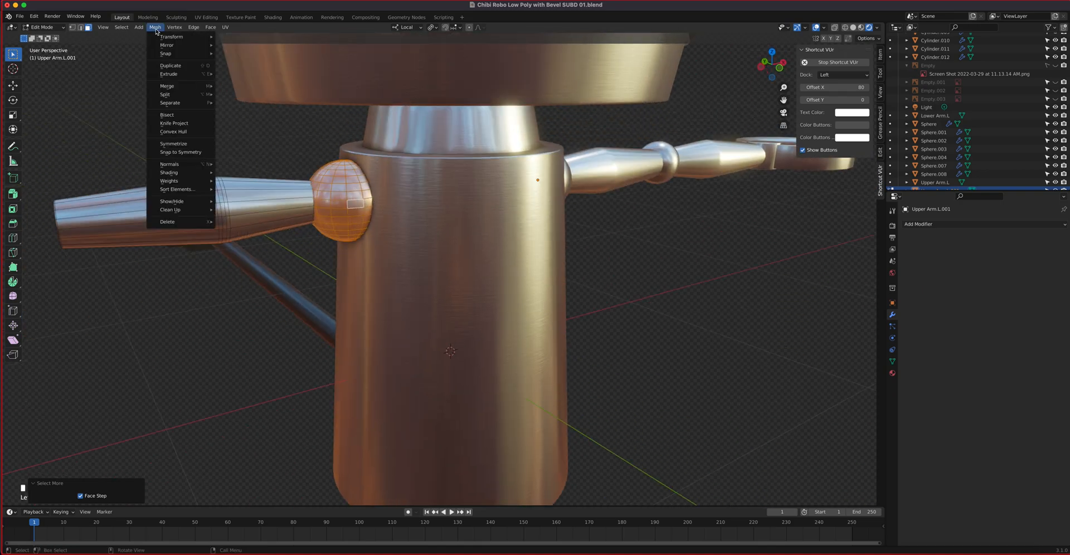
mouse_move(159, 55)
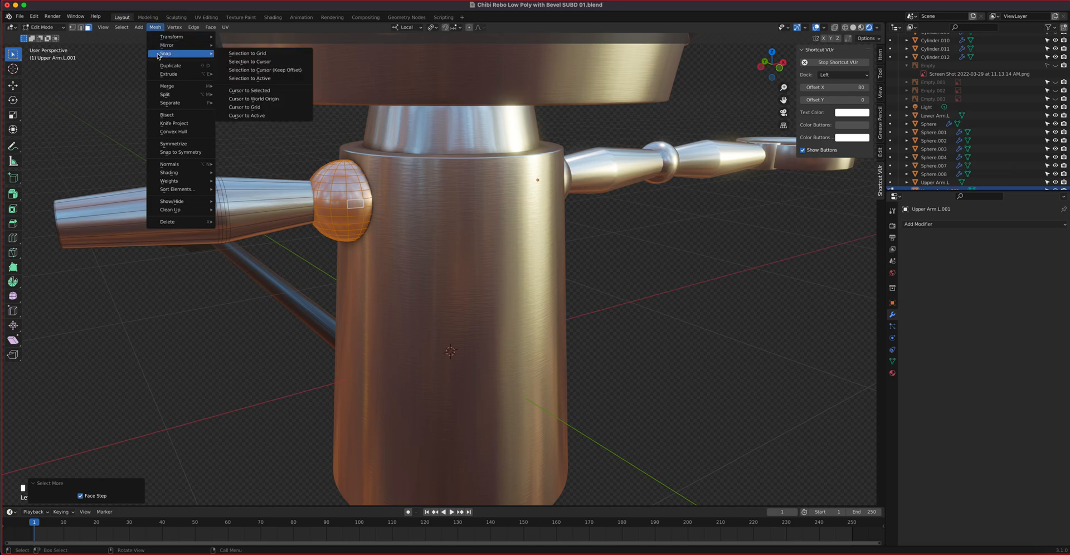
click(273, 91)
middle_drag(327, 167, 341, 189)
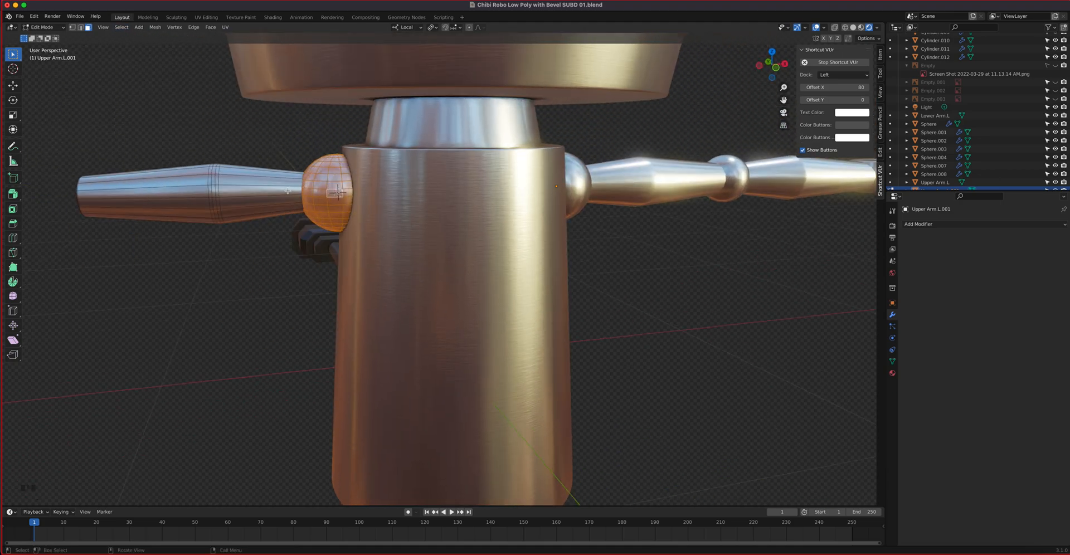
Set the separated upper arm's origin to the 3D cursor.
key(Tab)
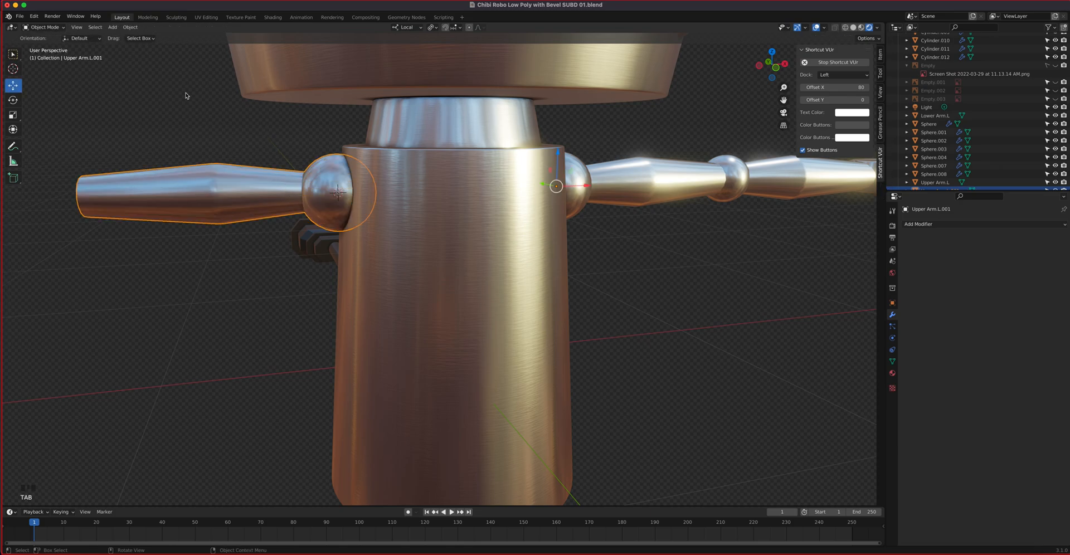
click(130, 27)
mouse_move(146, 46)
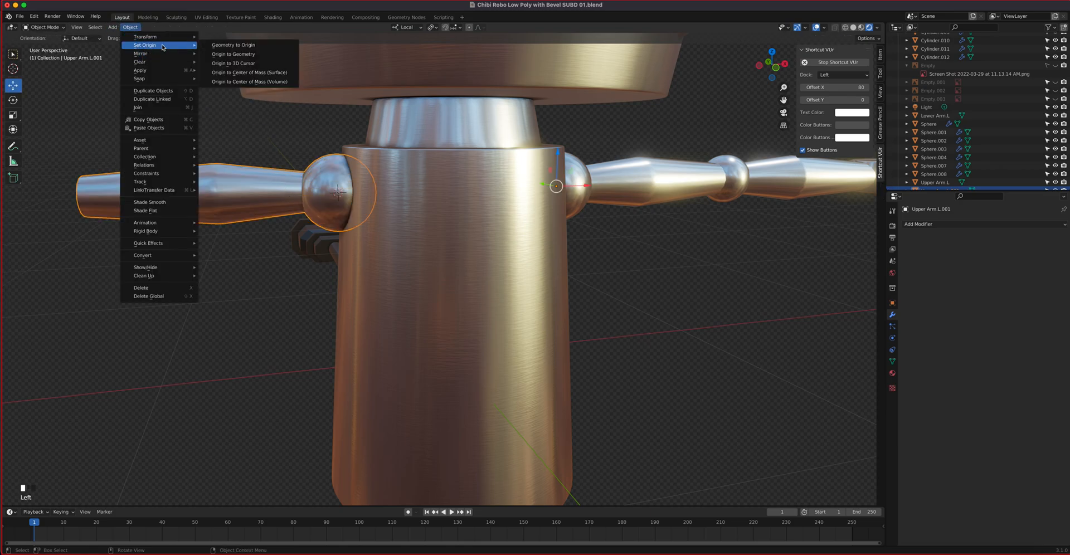
click(251, 63)
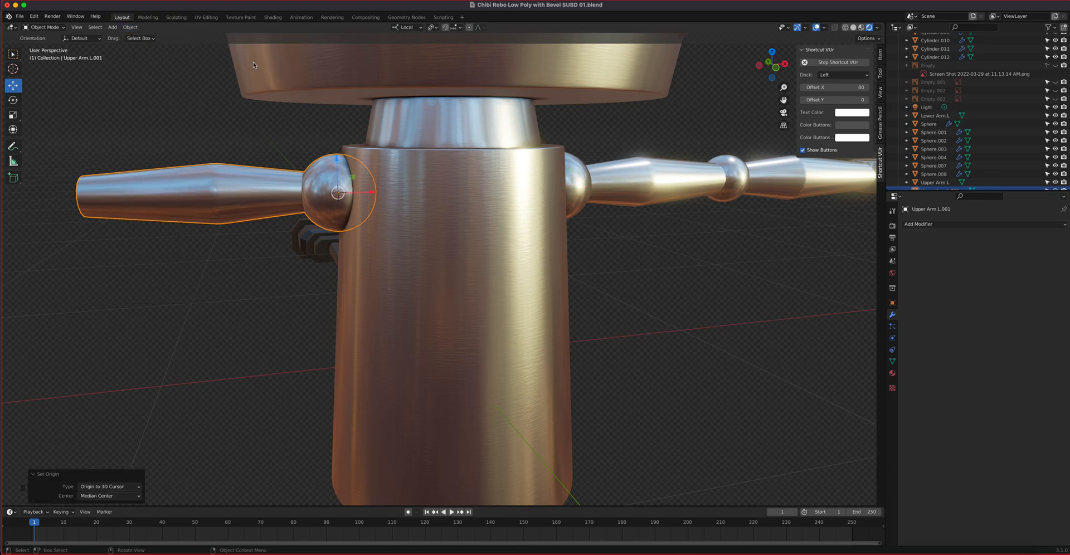
Test-rotate the separated upper arm and Upper Arm.L in front orthographic view to check their pivots, cancelling each rotation.
key(KP_1)
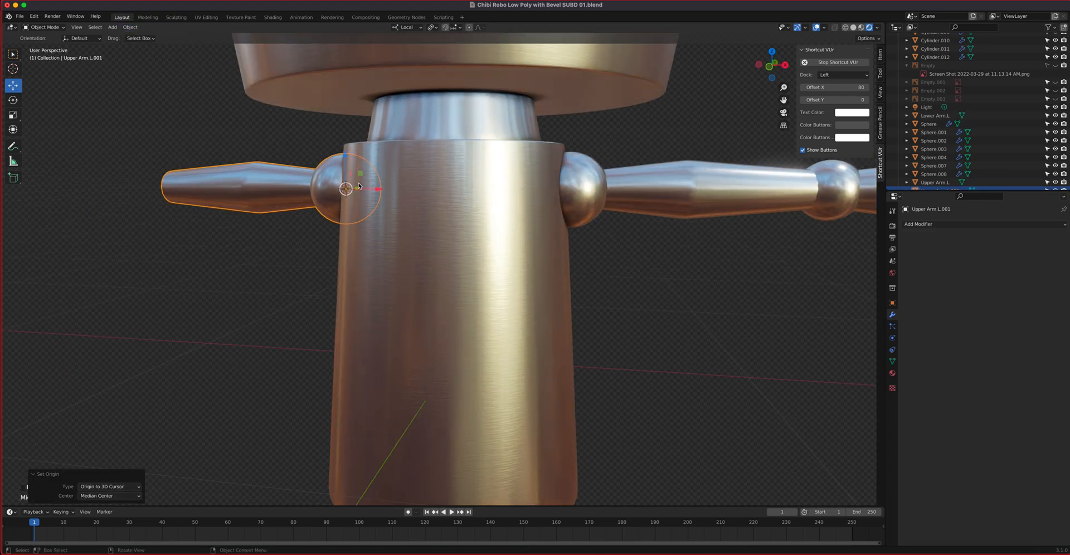
key(KP_5)
key(r)
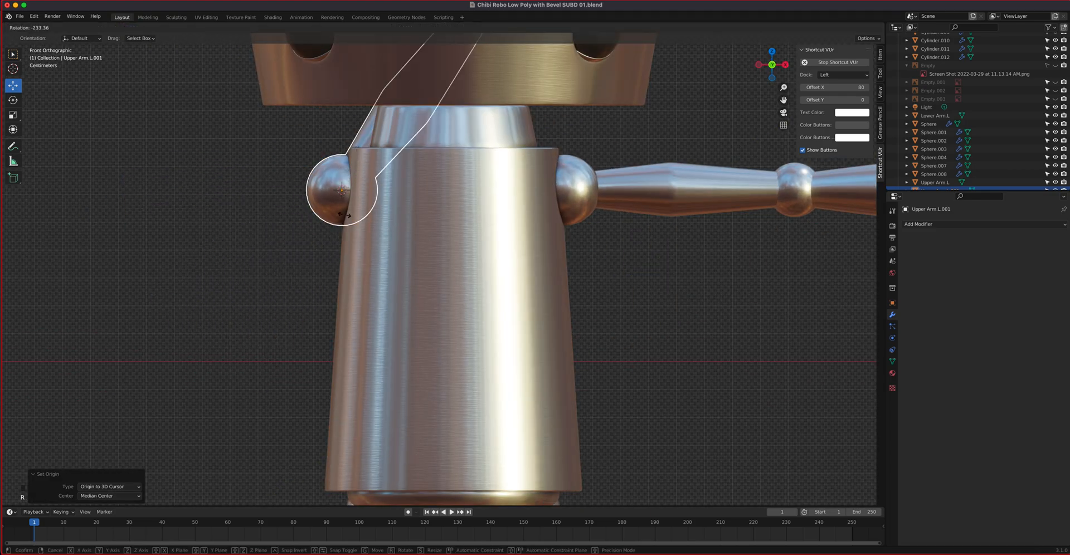
right_click(384, 206)
click(572, 201)
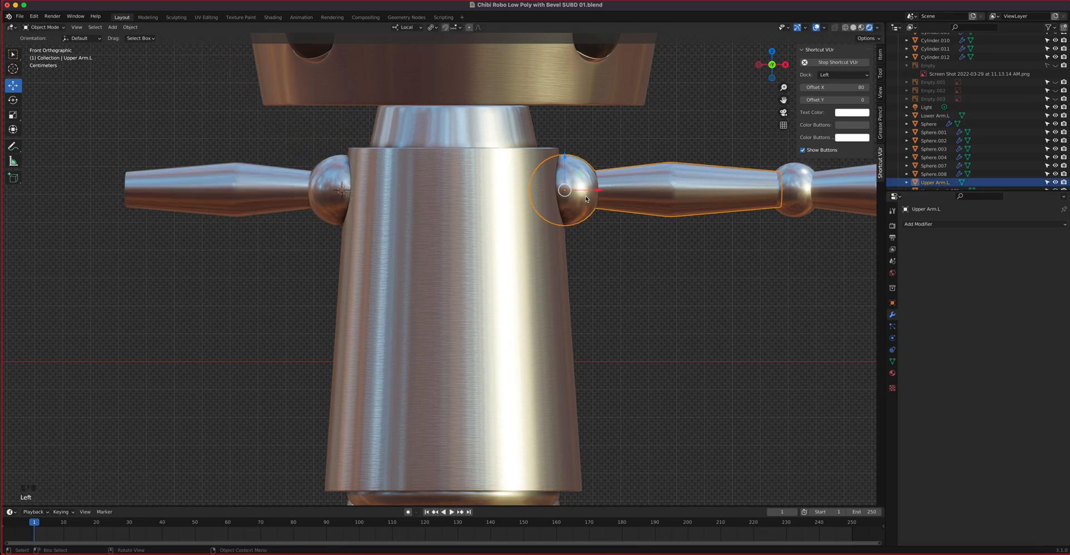
key(r)
right_click(570, 189)
Rename the separated upper arm object as Upper Arm.R.
click(297, 197)
click(893, 303)
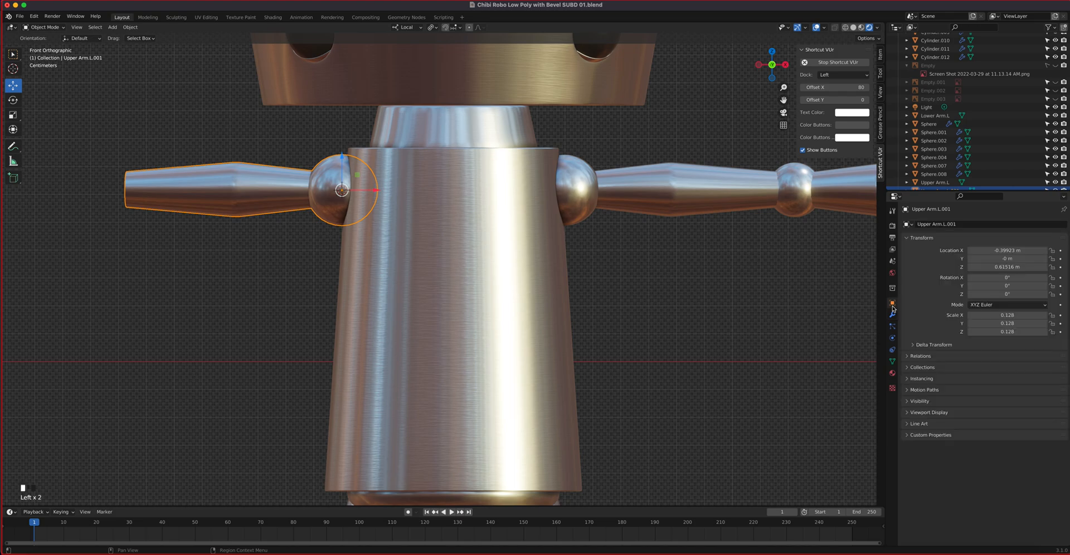
click(938, 225)
click(947, 225)
drag(943, 224, 978, 223)
text(R)
key(Return)
click(799, 193)
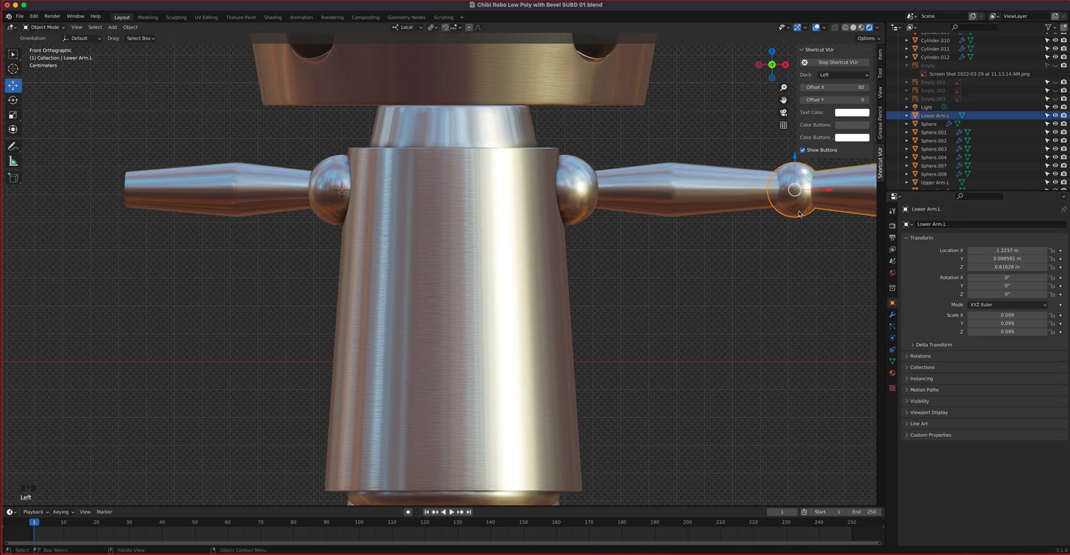
scroll(791, 198, down, 3)
shift+middle_drag(691, 184, 702, 239)
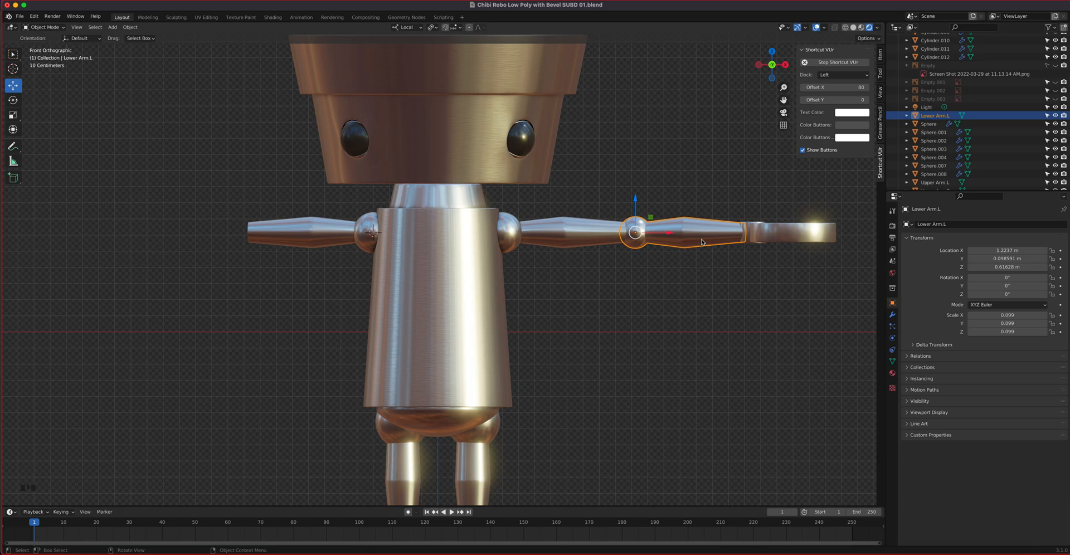
key(shift+d)
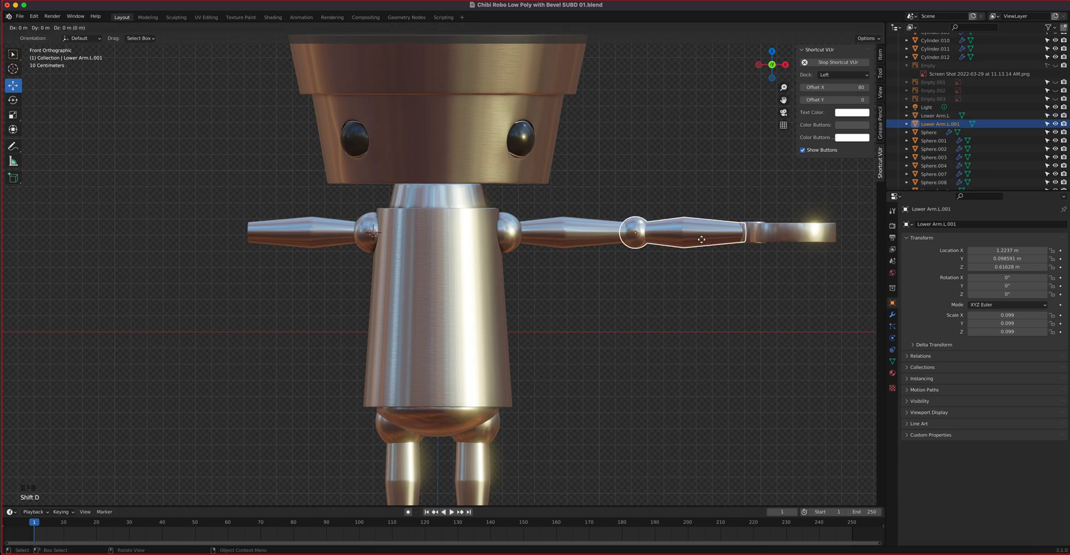
right_click(701, 240)
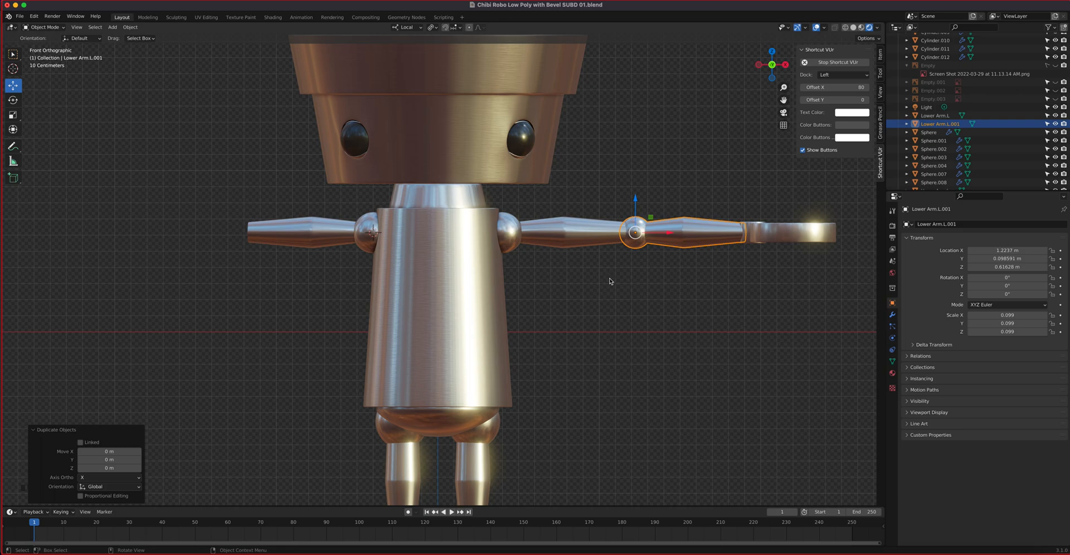
key(Delete)
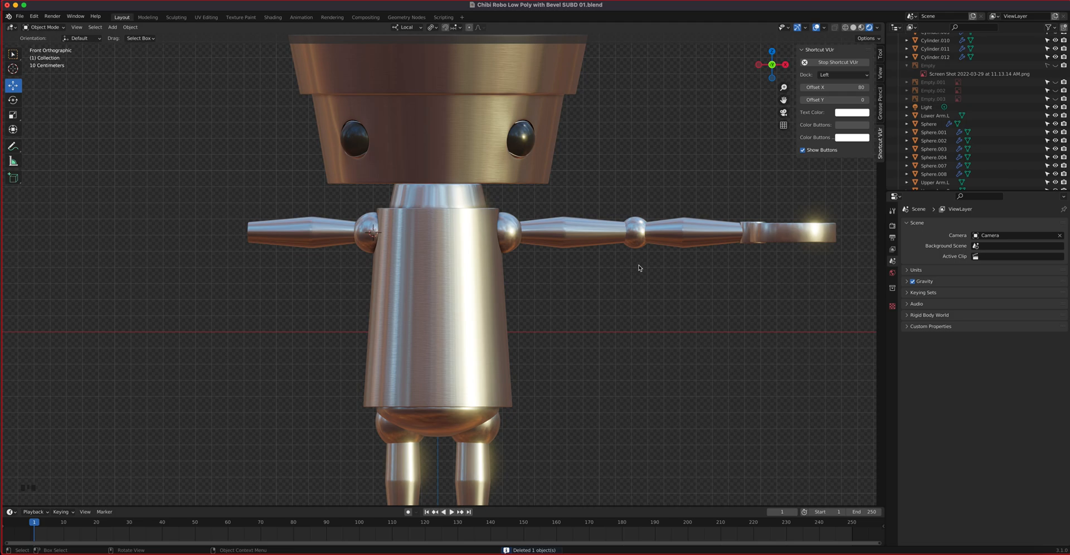
Add an X-axis Mirror modifier to Lower Arm.L with the body cylinder as mirror object, and apply it.
click(639, 238)
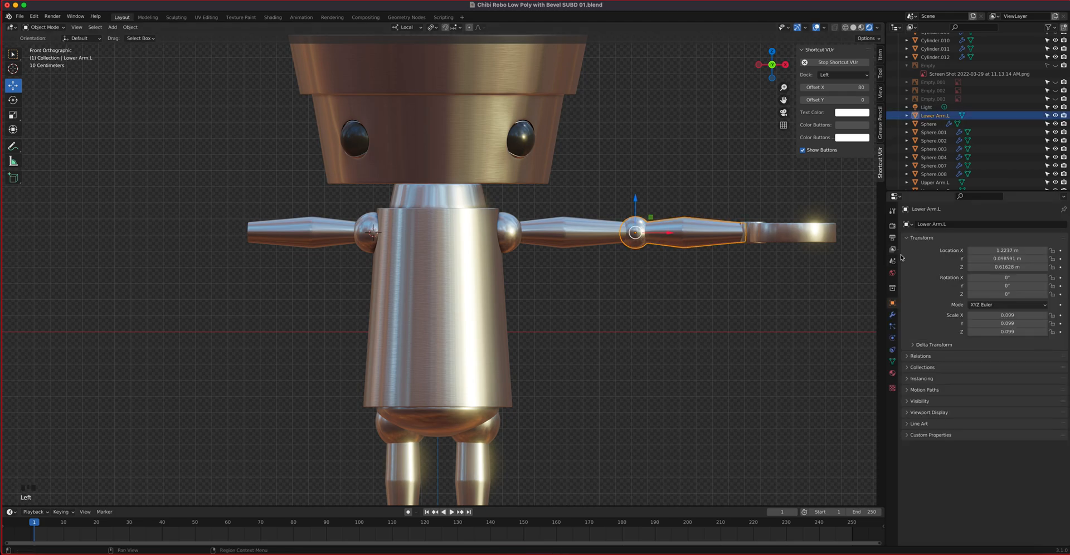
click(893, 314)
click(928, 224)
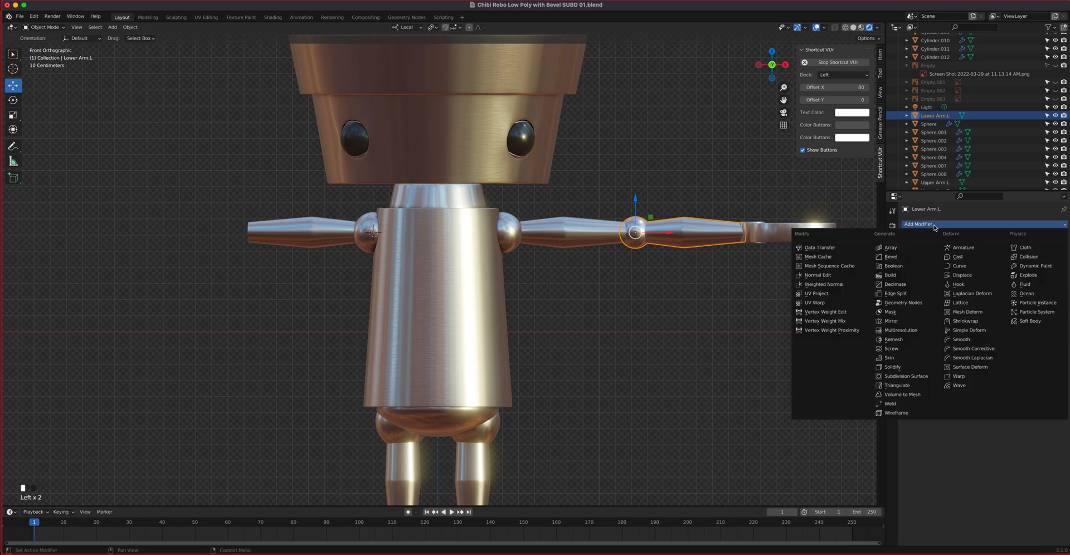
click(892, 321)
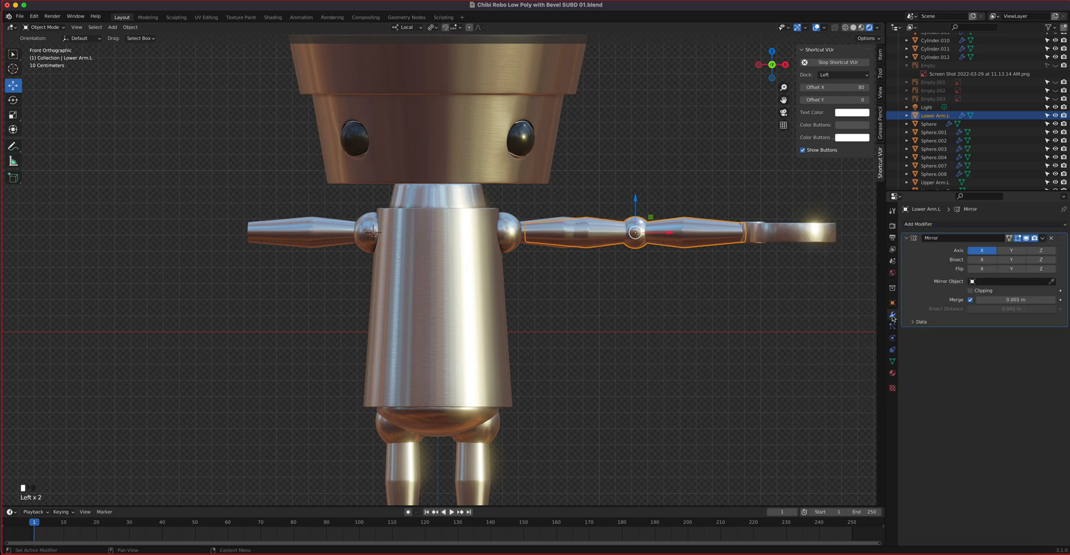
click(1052, 281)
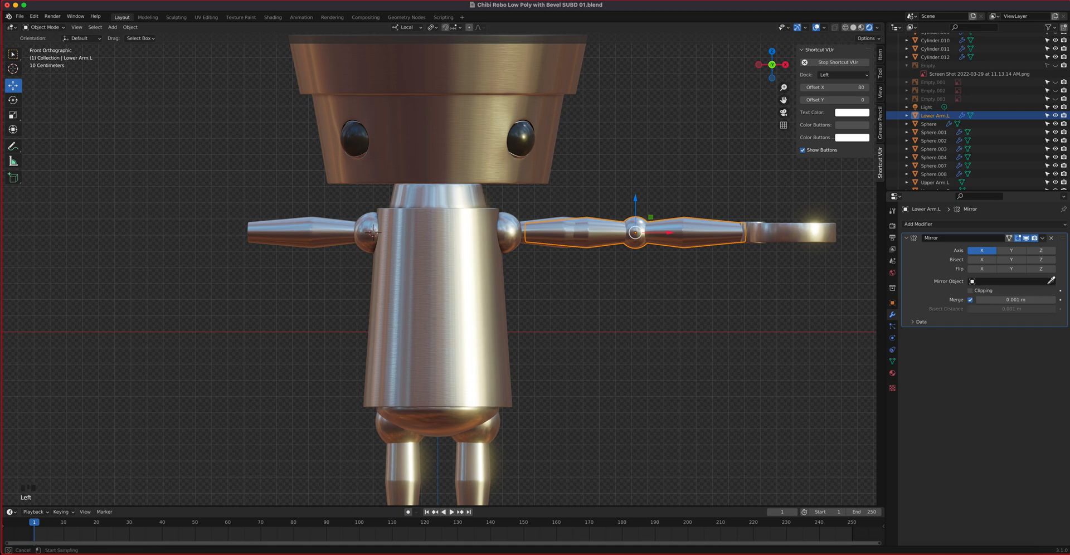
click(432, 272)
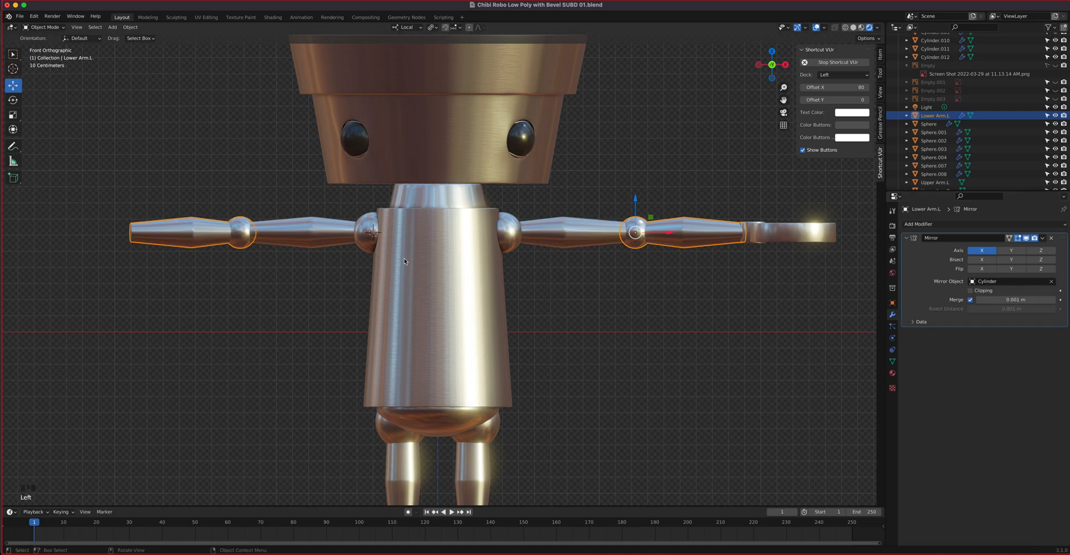
click(1045, 239)
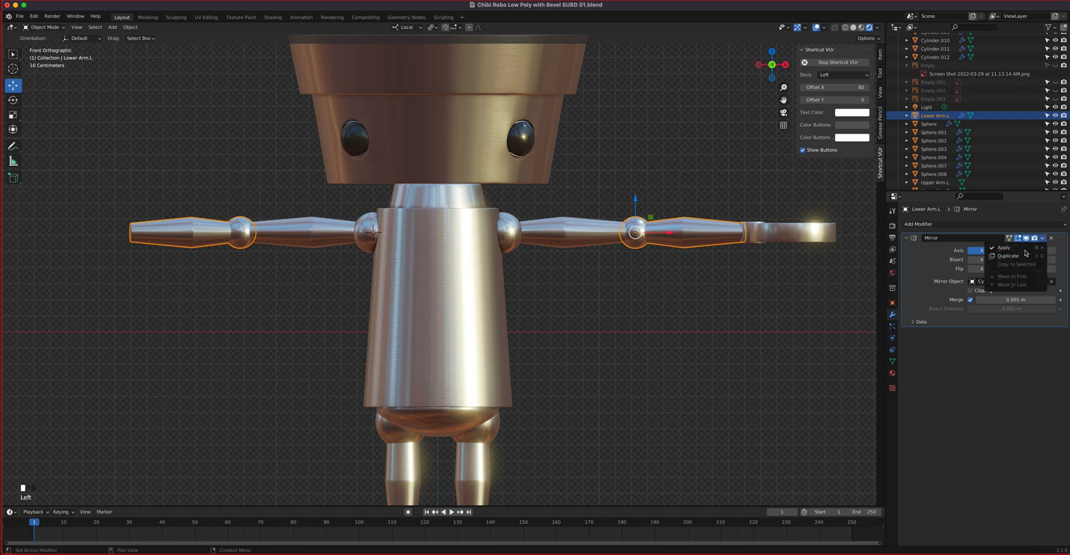
click(1024, 251)
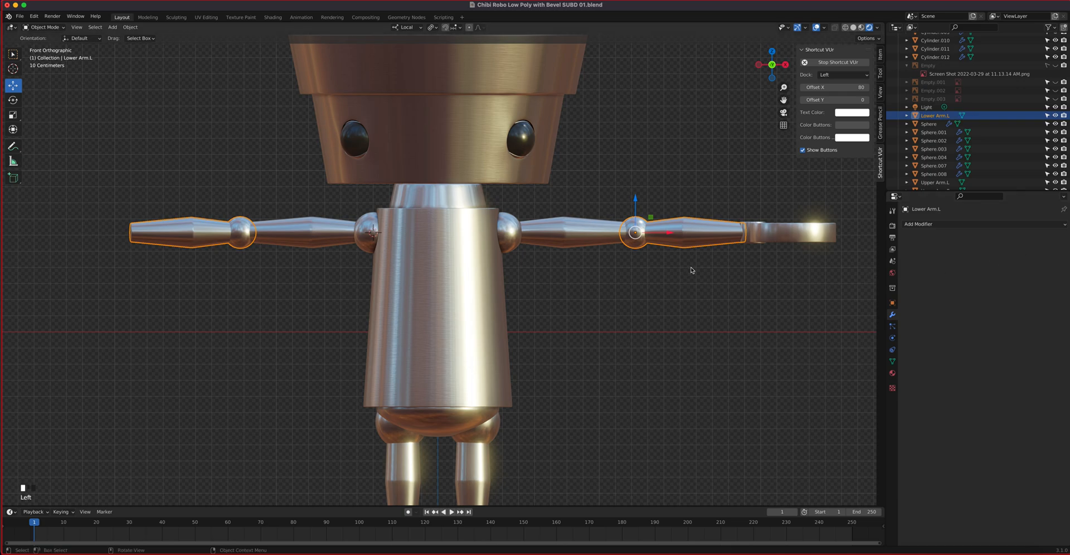
Separate the mirrored lower arm and its elbow sphere from Lower Arm.L into a new object by selection.
click(227, 234)
key(Tab)
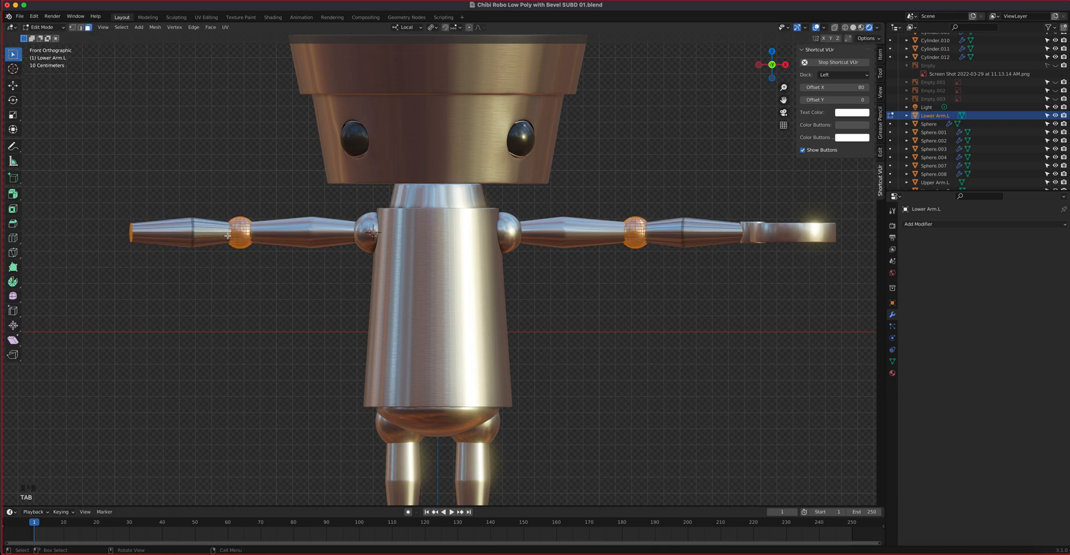
click(229, 233)
shift+click(212, 236)
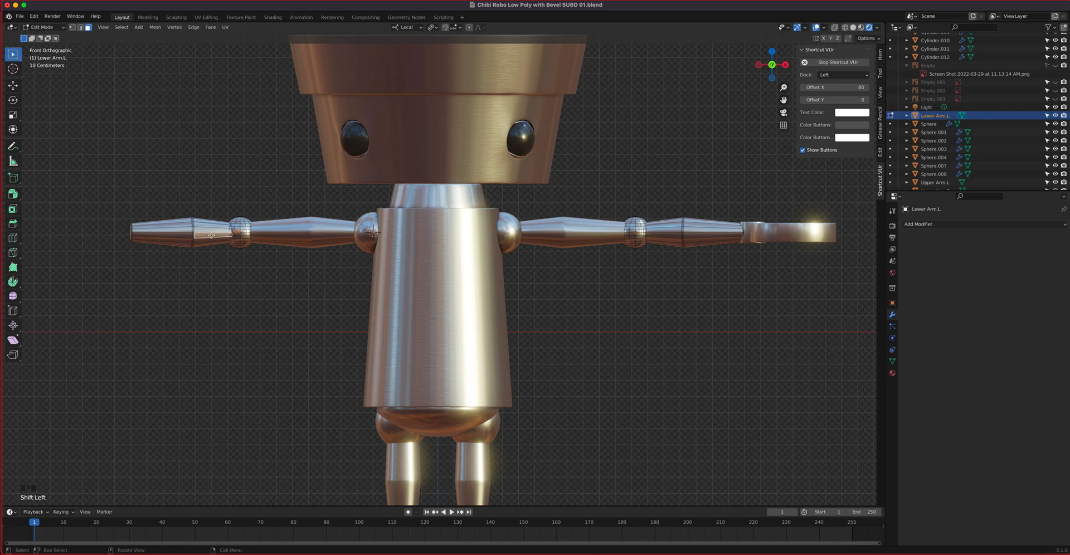
key(ctrl+KP_Add)
key(ctrl+KP_Add)
key(ctrl+KP_Add)
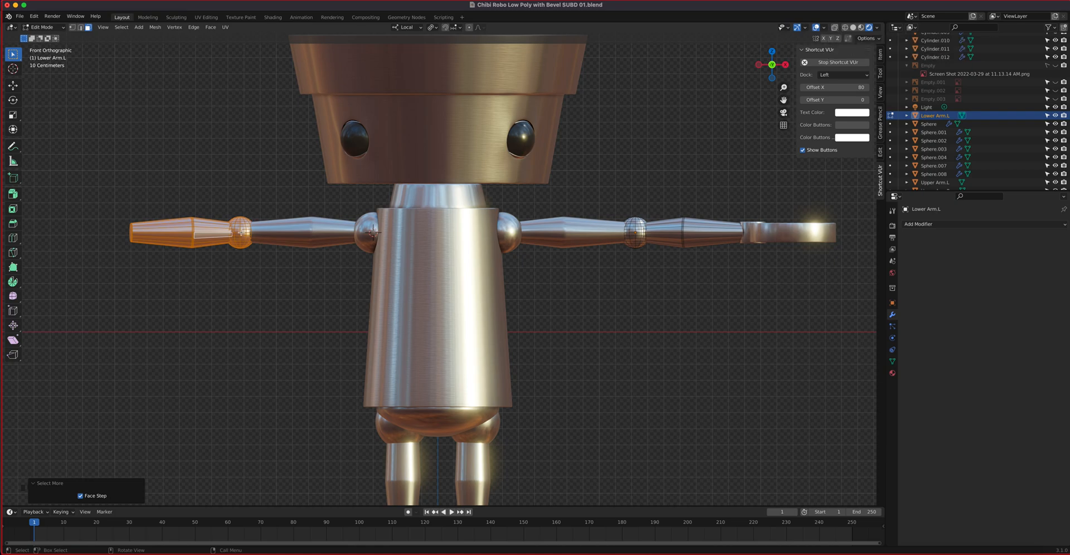
key(p)
click(34, 484)
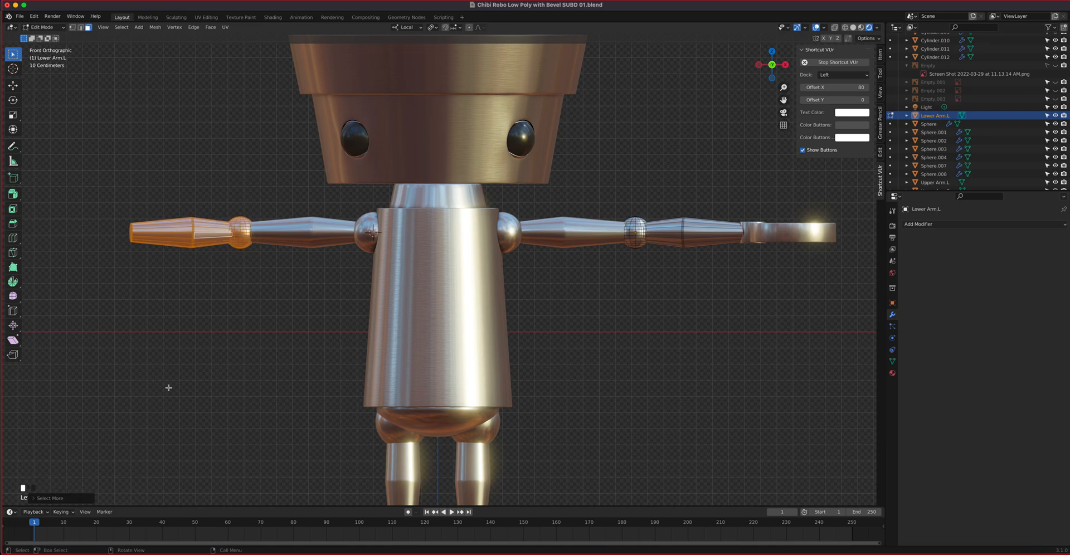
key(p)
click(242, 233)
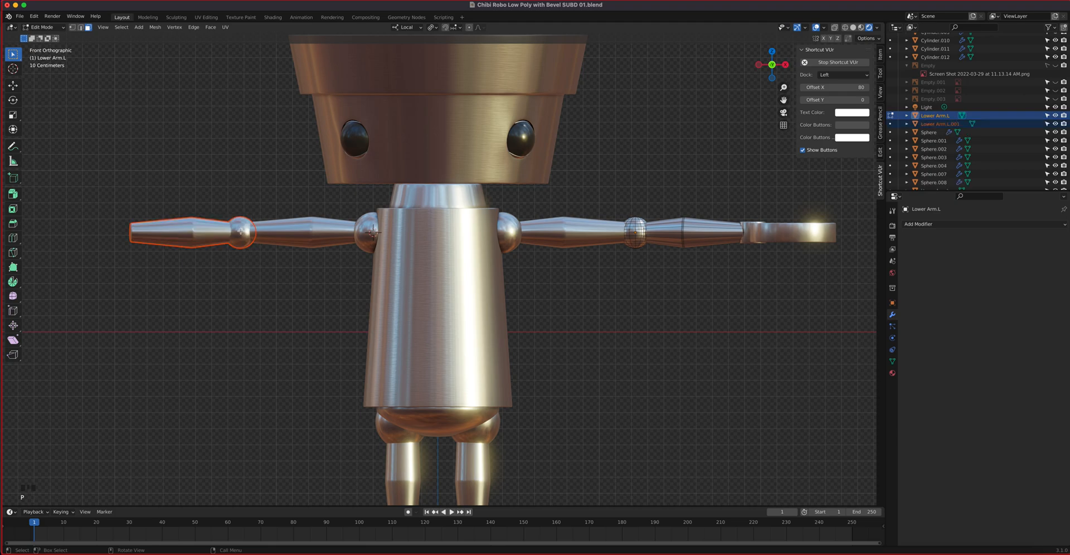
key(Tab)
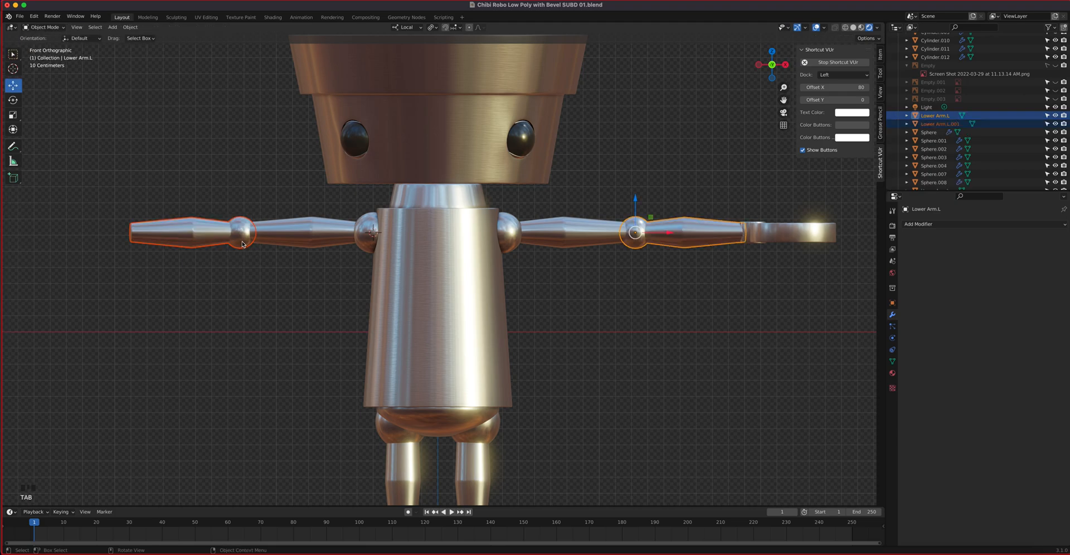
Switch the viewport to Solid shading and snap the 3D cursor to the centre of the elbow sphere on the separated lower arm.
click(242, 244)
key(Tab)
click(374, 232)
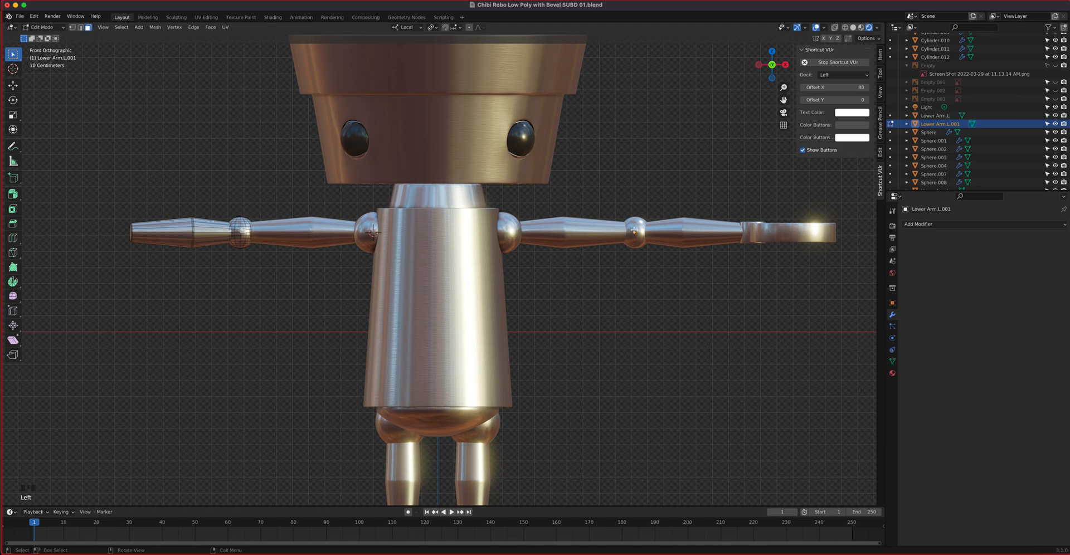
scroll(246, 232, up, 4)
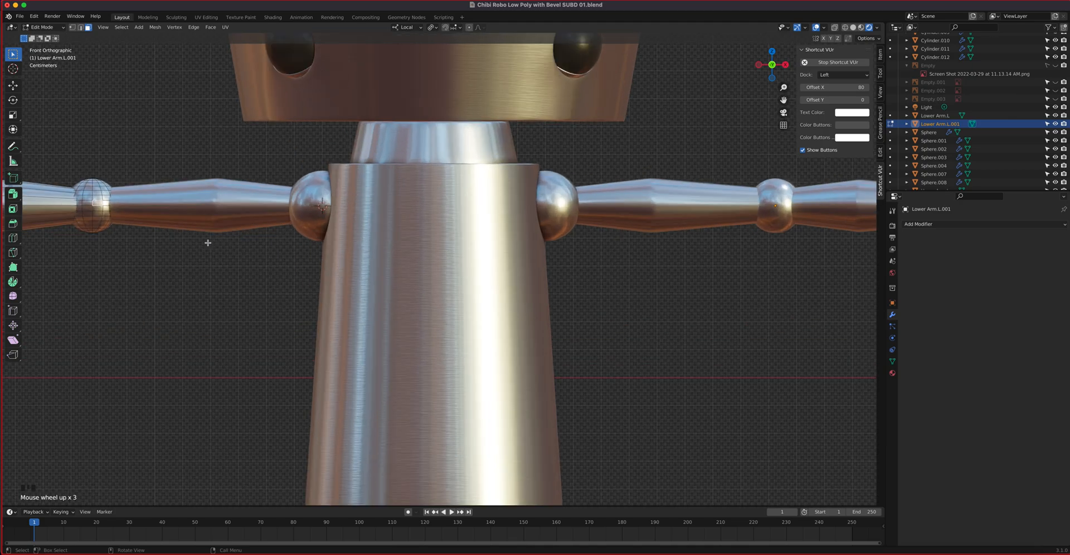
shift+middle_drag(206, 243, 424, 299)
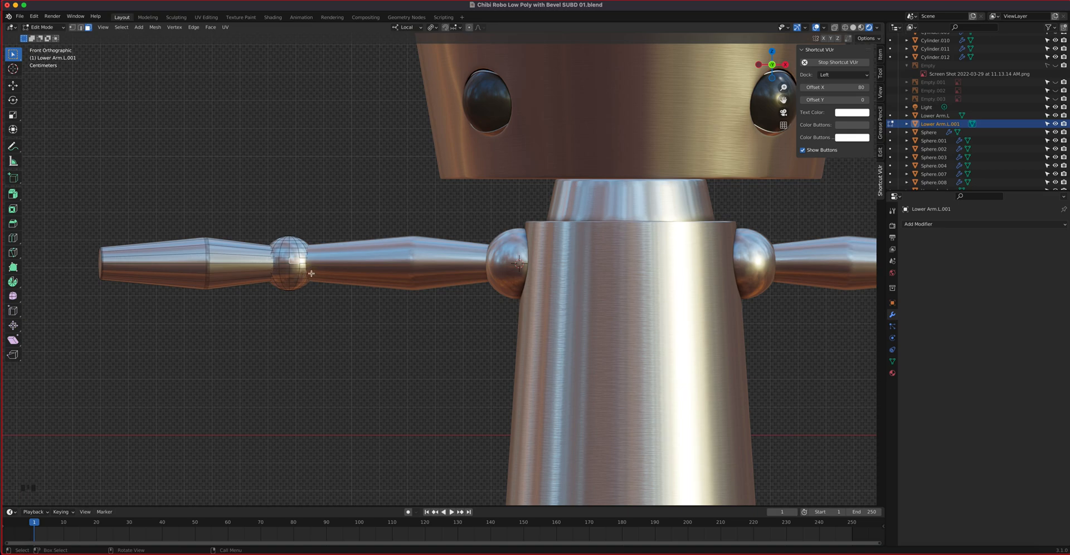
middle_drag(534, 297, 589, 318)
scroll(441, 331, down, 2)
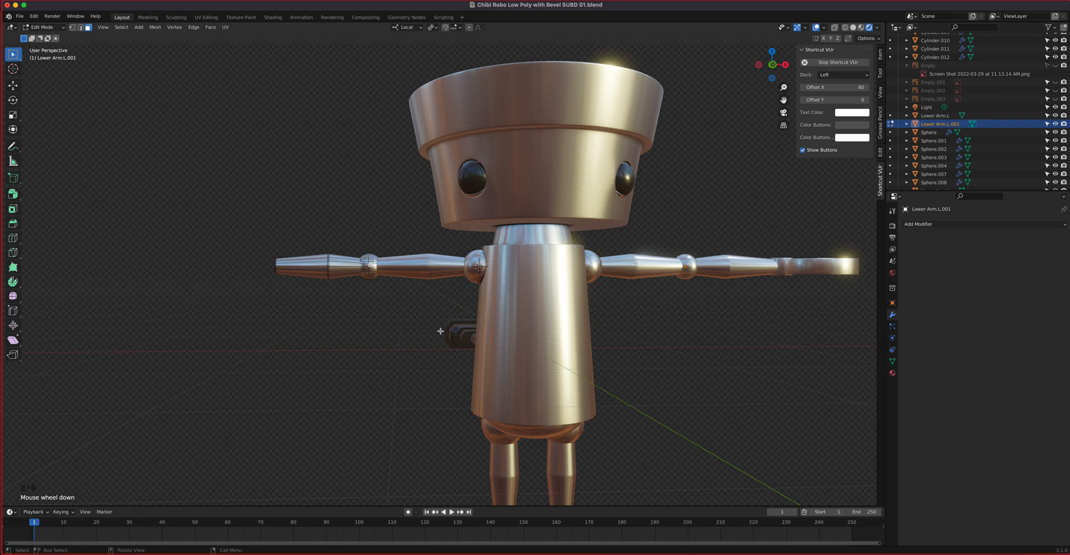
scroll(440, 331, up, 5)
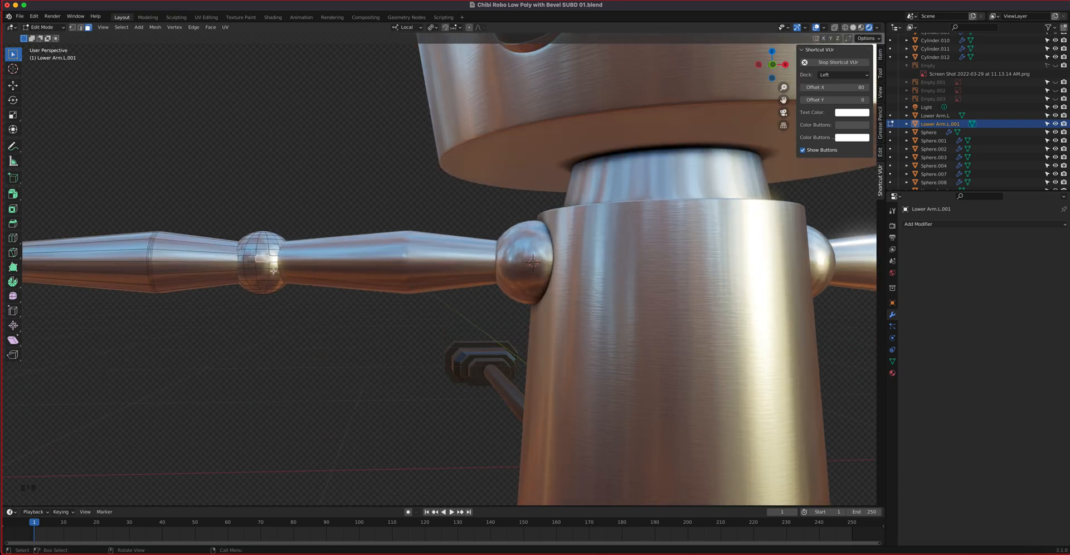
scroll(263, 273, down, 1)
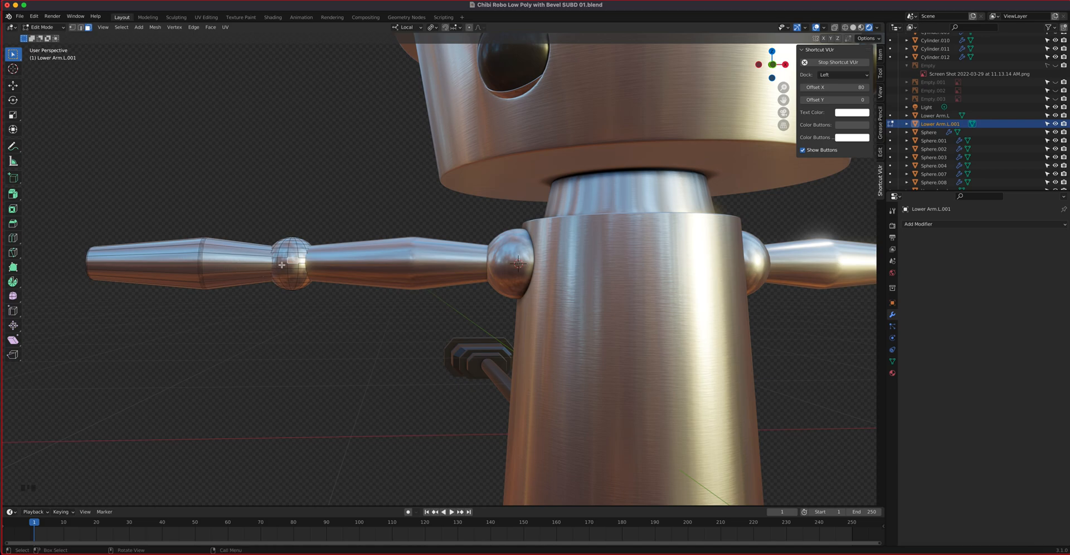
key(ctrl+KP_Add)
key(ctrl+KP_Add)
key(ctrl+KP_Add)
key(ctrl+KP_Add)
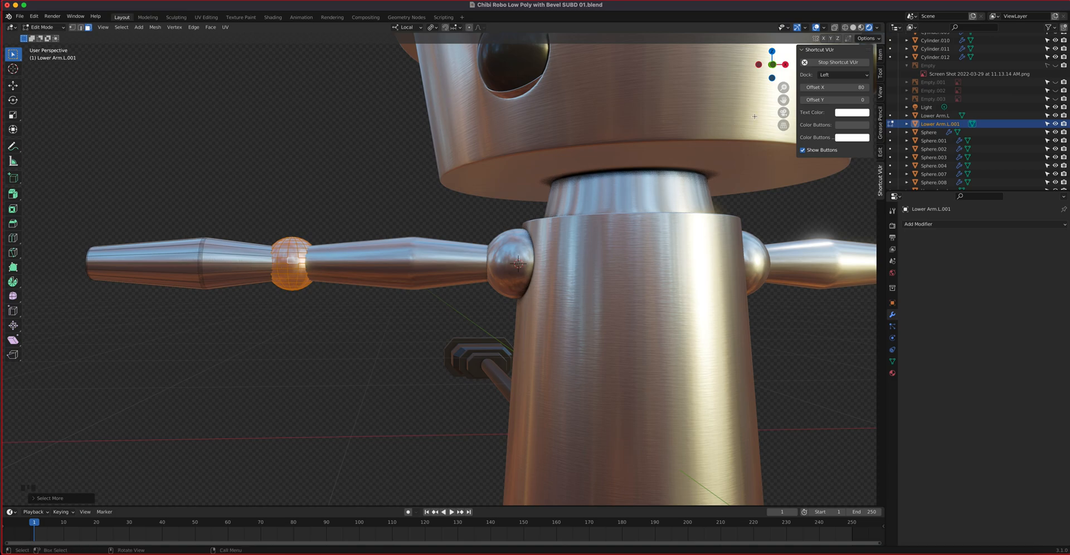
click(844, 28)
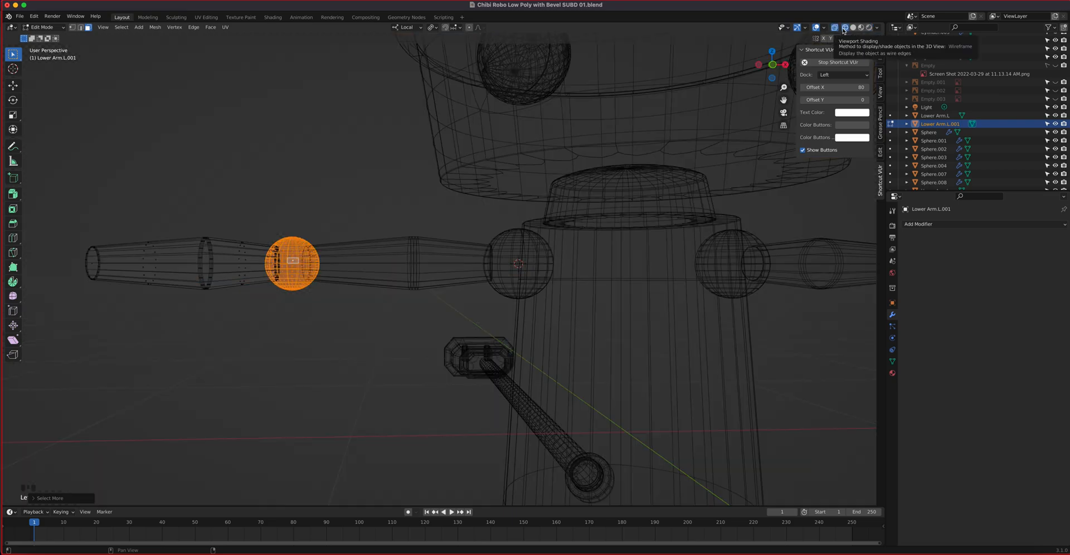
click(853, 28)
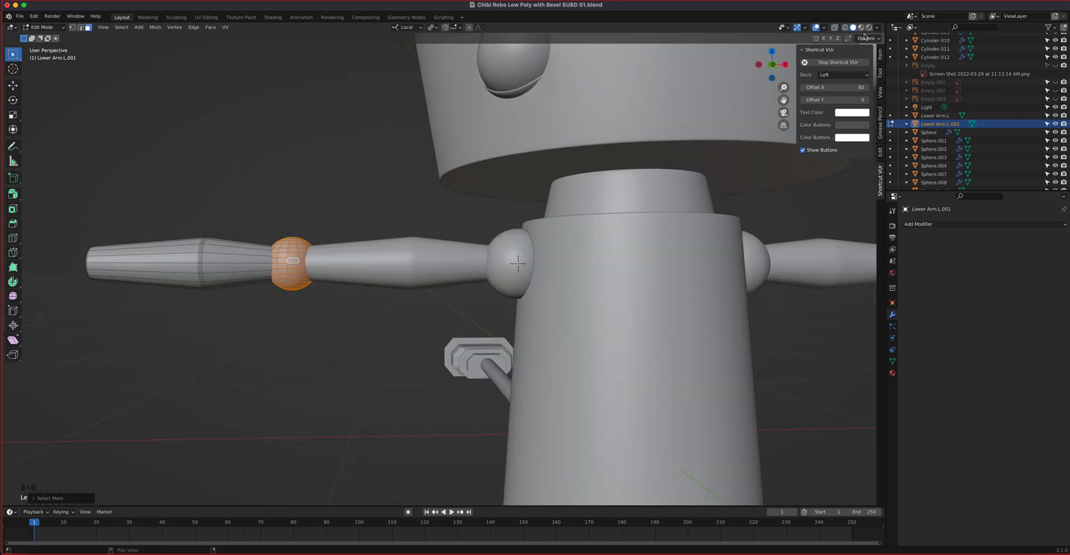
click(155, 28)
mouse_move(165, 54)
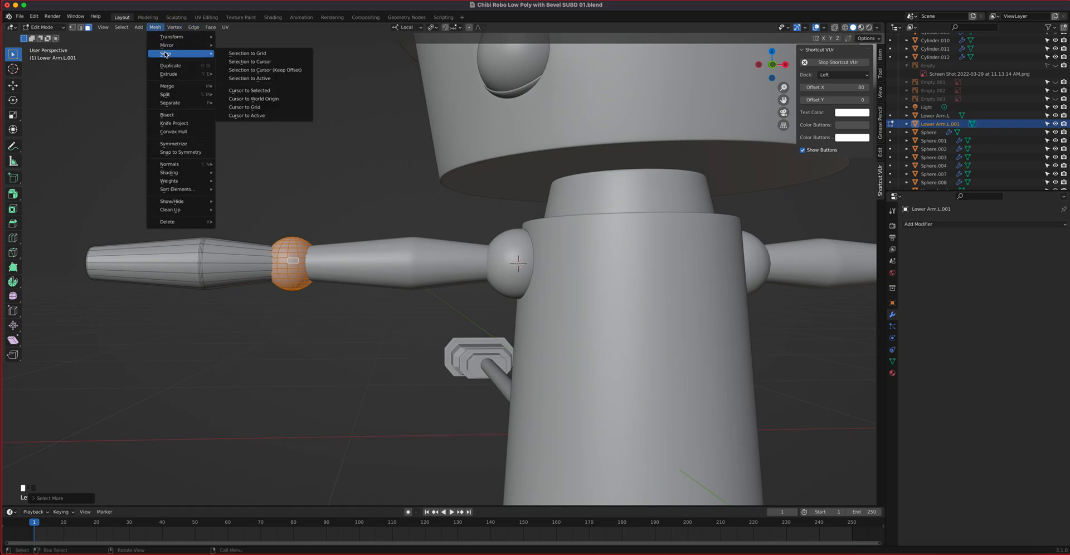
click(262, 90)
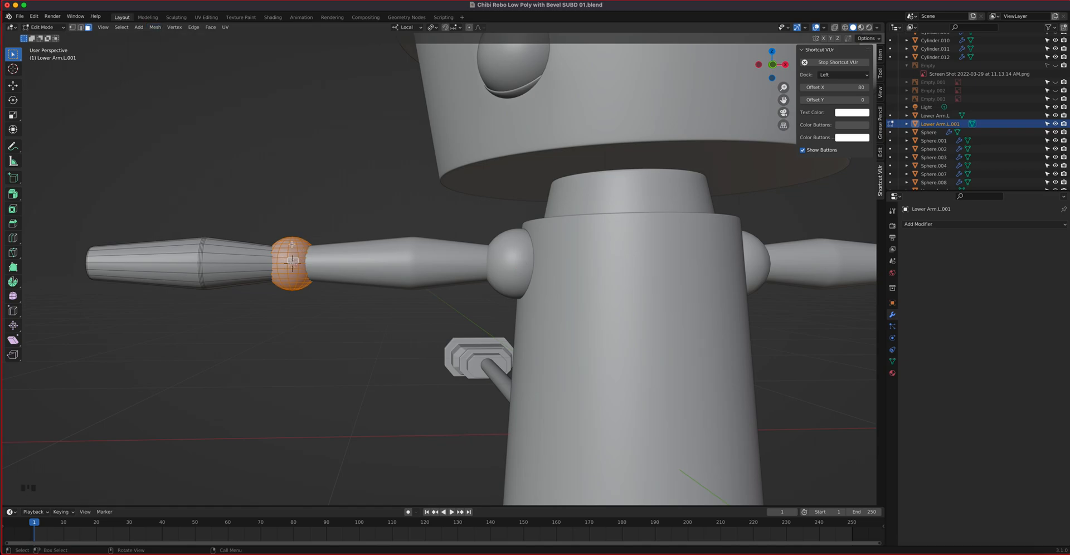
Set the origin of the separated lower arm to the 3D cursor at its elbow sphere.
key(Tab)
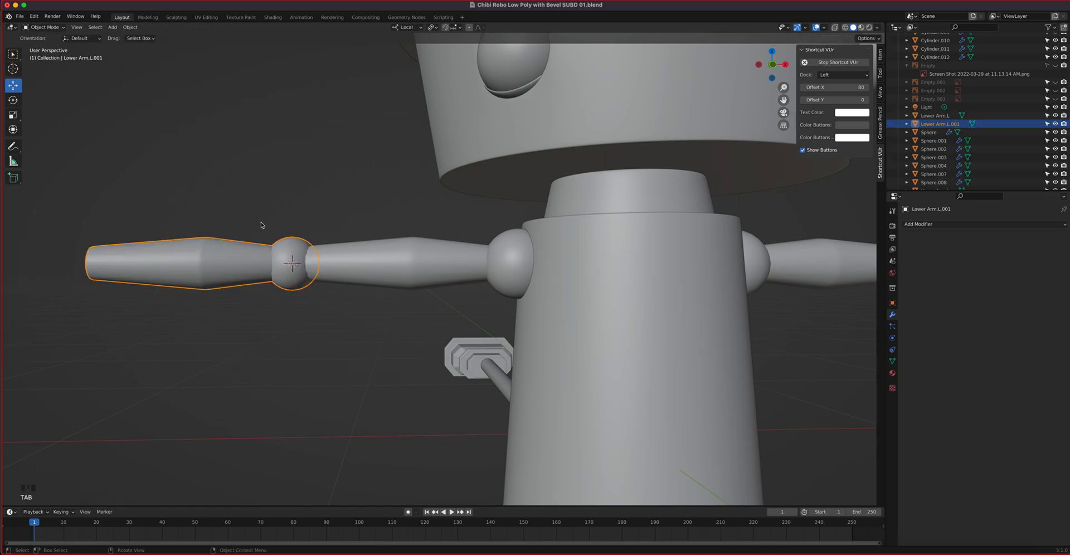
click(130, 27)
mouse_move(147, 80)
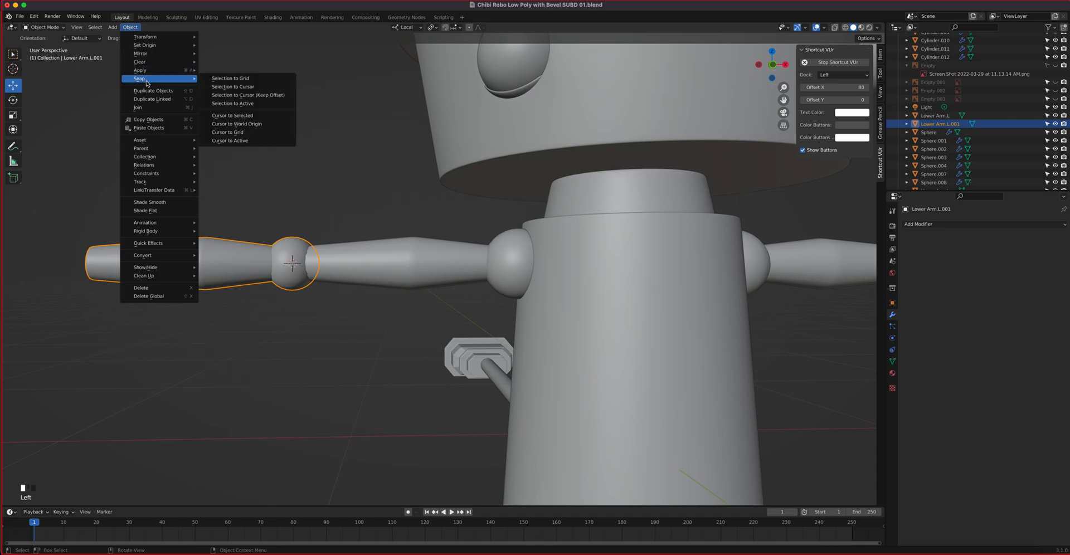
mouse_move(147, 45)
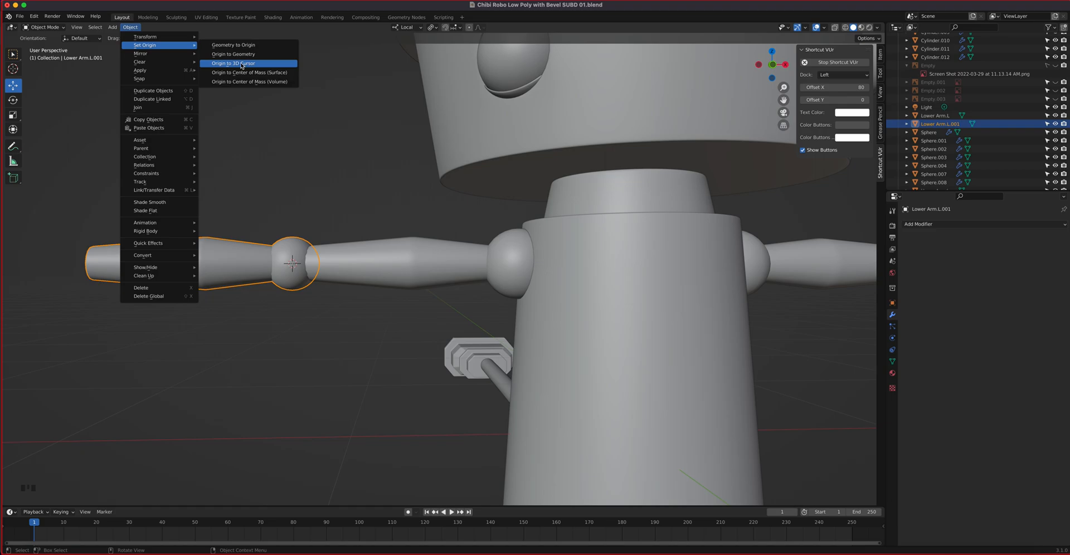
click(260, 64)
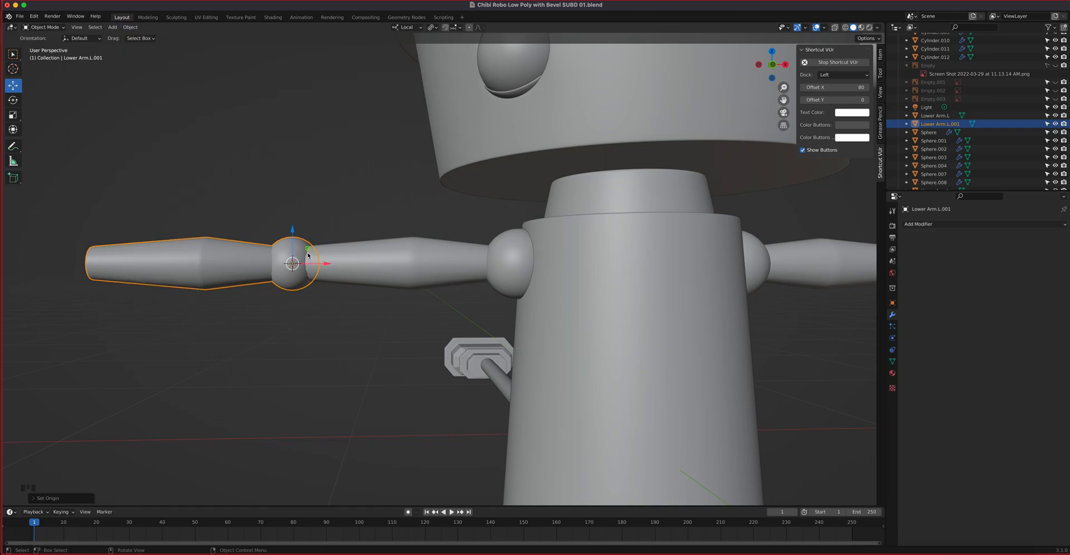
key(r)
Add an X-axis Mirror modifier to Wrist.L with the body cylinder as mirror object.
scroll(422, 329, down, 5)
middle_drag(422, 329, 518, 363)
click(631, 310)
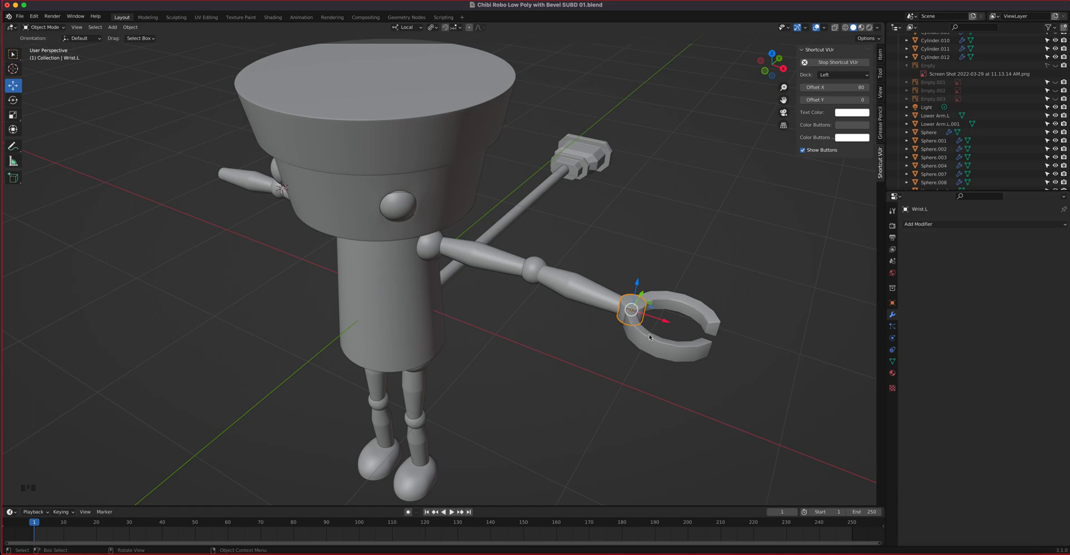
click(939, 224)
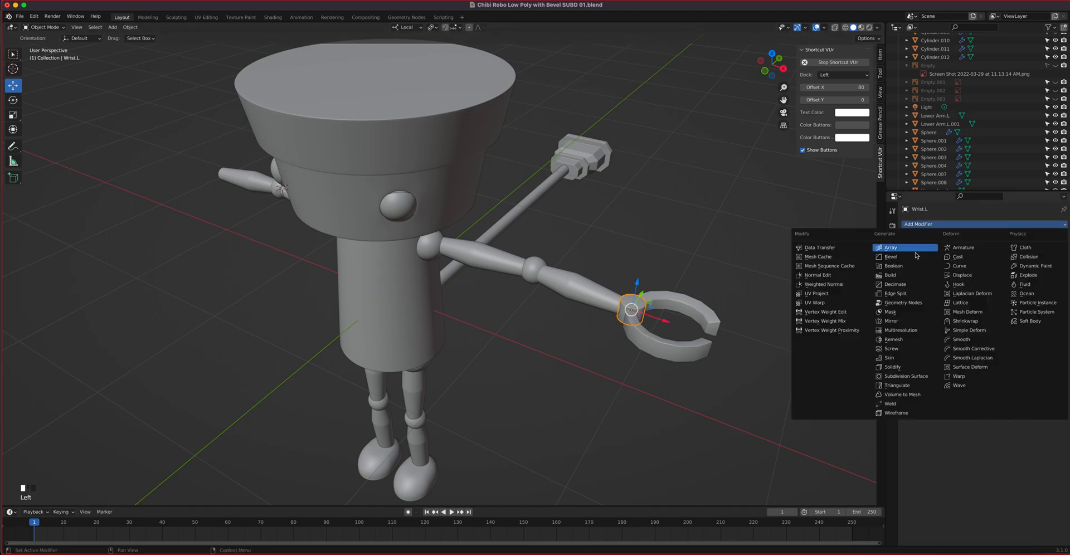
click(898, 322)
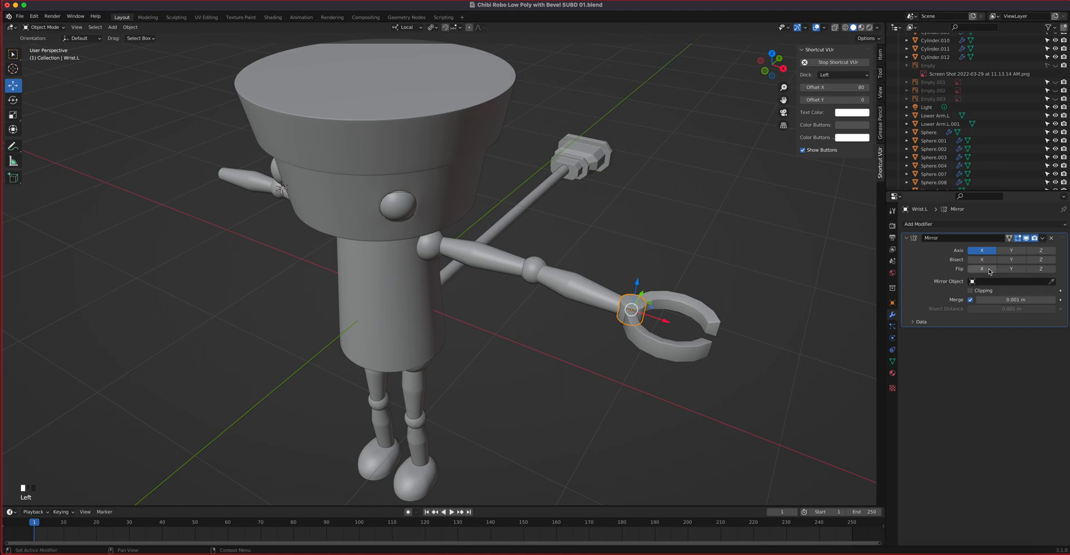
click(1052, 282)
click(393, 306)
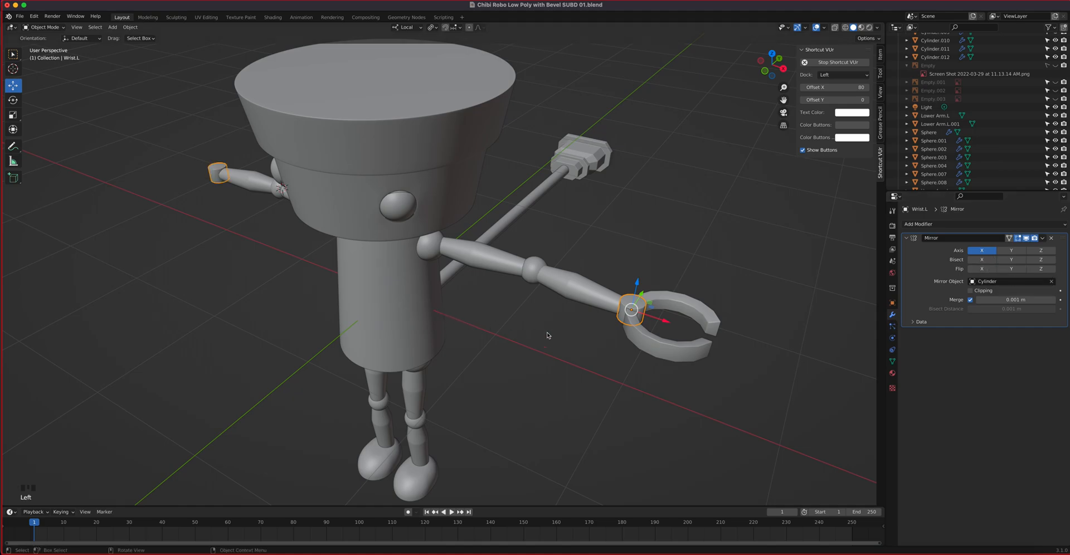
key(Tab)
key(Tab)
Add an X-axis Mirror modifier without a mirror object to both Claw 01.L and Claw 02.L.
click(659, 346)
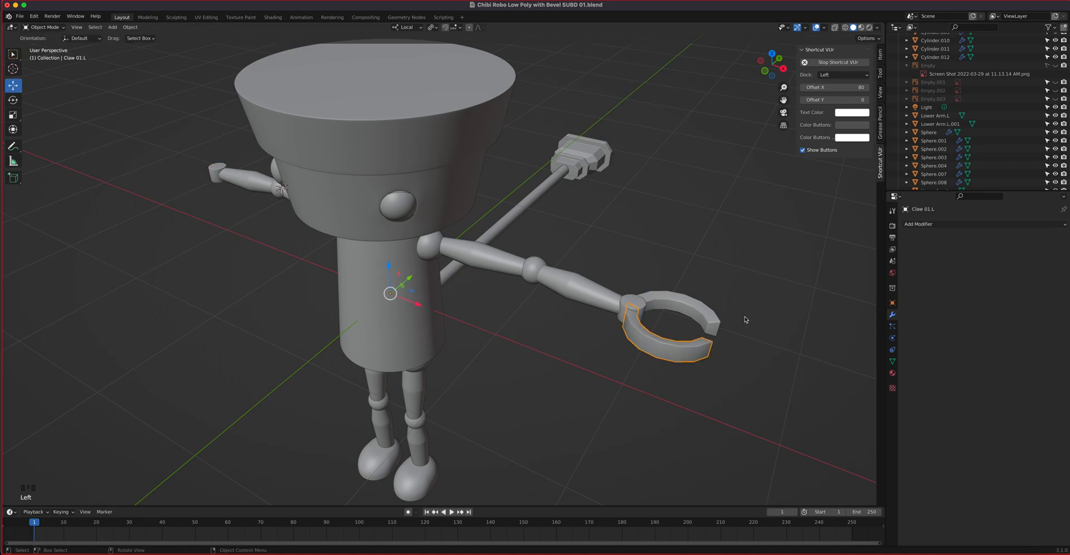
click(924, 224)
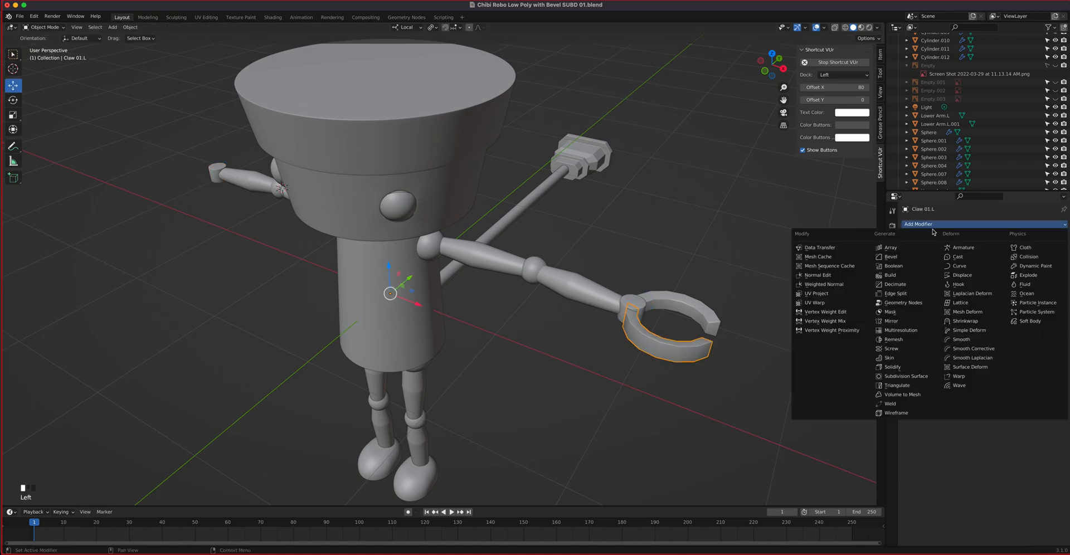
click(905, 321)
middle_drag(649, 259, 691, 227)
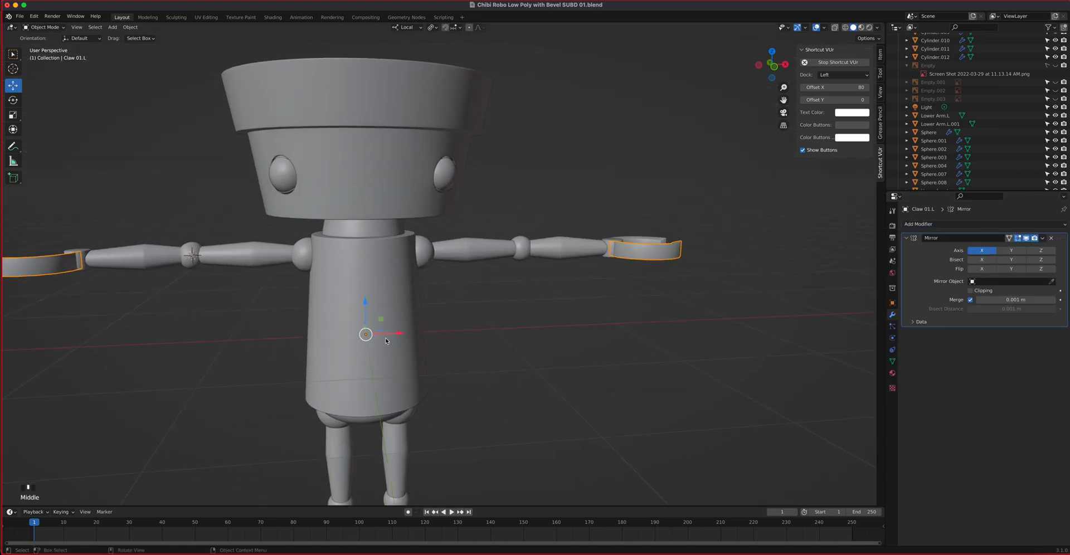
middle_drag(541, 289, 580, 293)
click(671, 270)
click(923, 224)
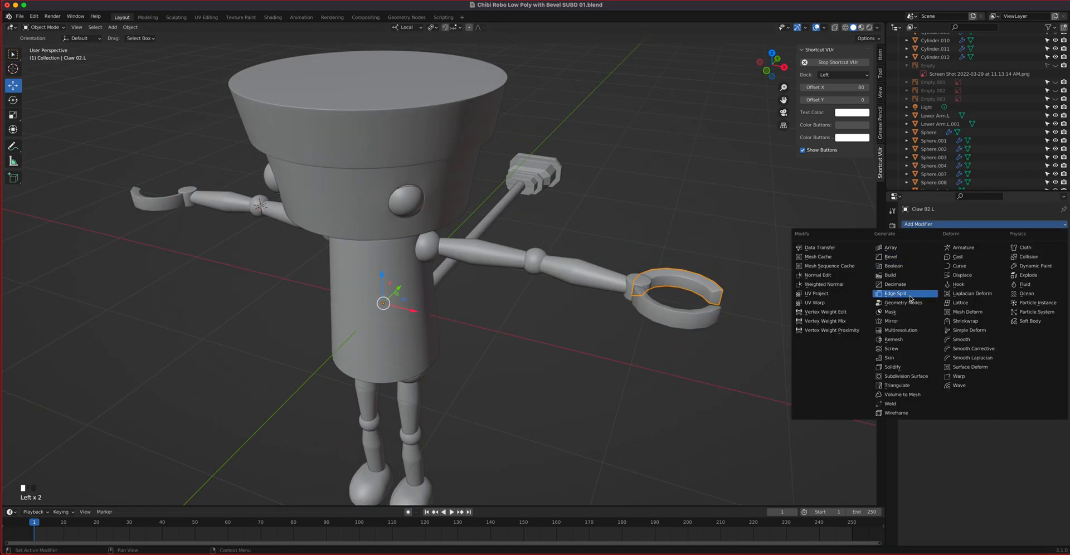
click(904, 321)
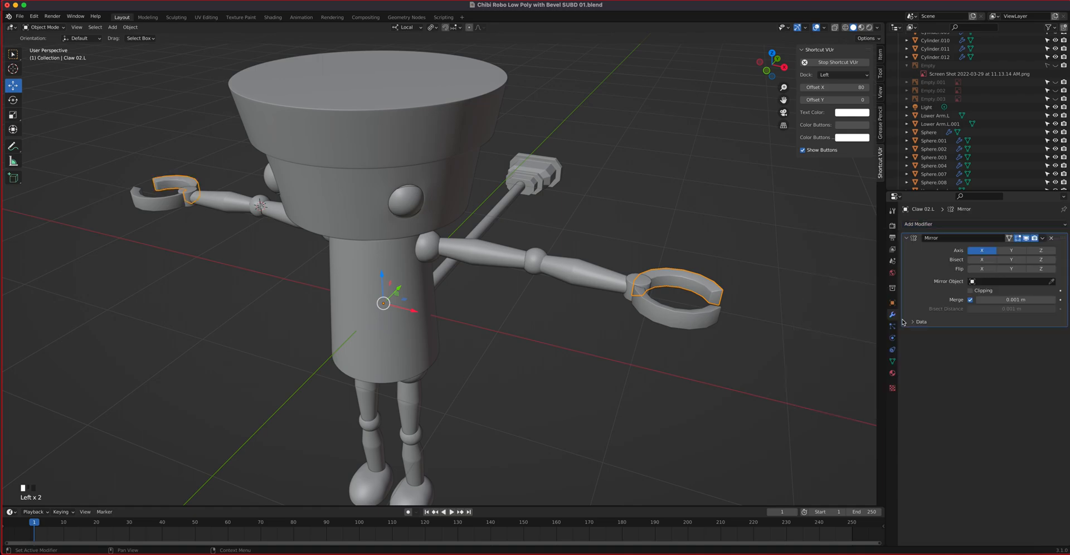
Apply the Mirror modifiers on Claw 02.L, Claw 01.L and Wrist.L.
scroll(609, 229, up, 2)
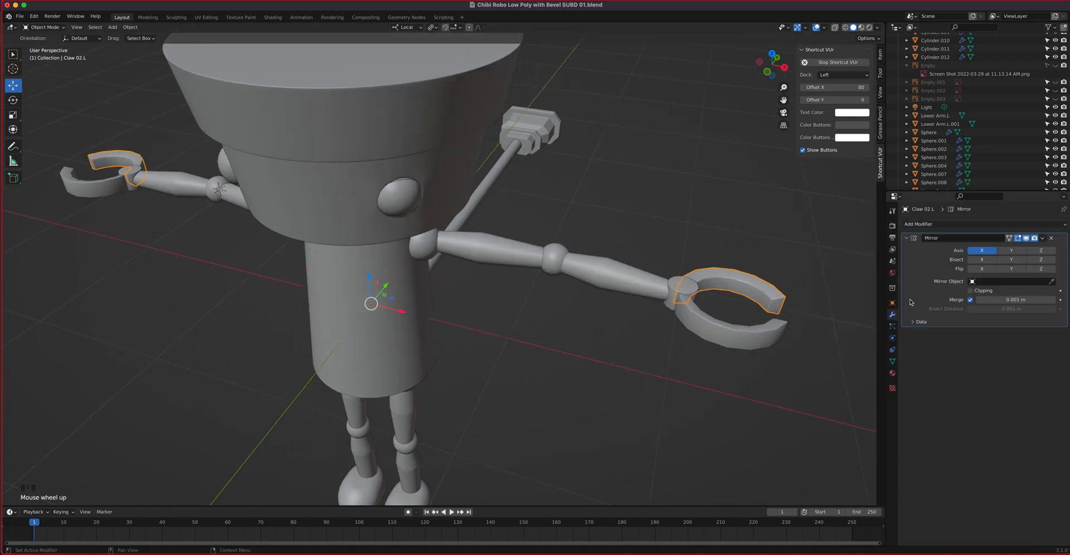
click(1046, 240)
click(1023, 246)
click(763, 339)
click(1041, 239)
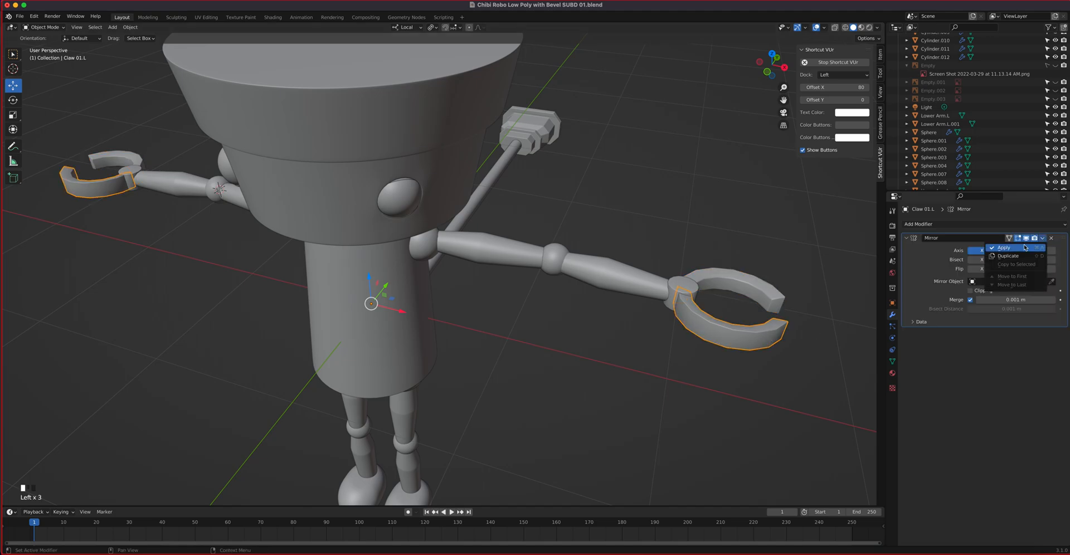
click(1023, 246)
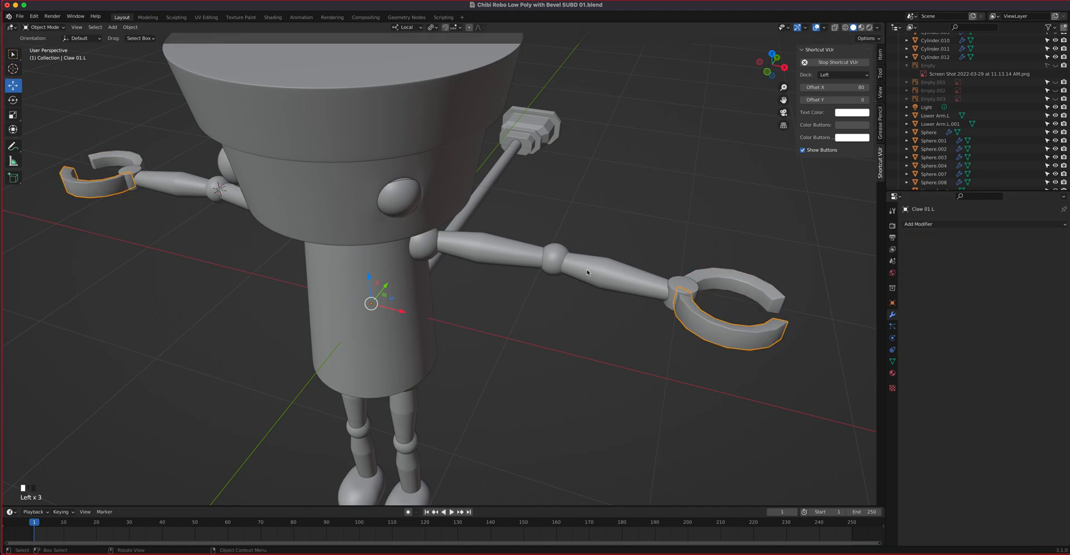
click(686, 283)
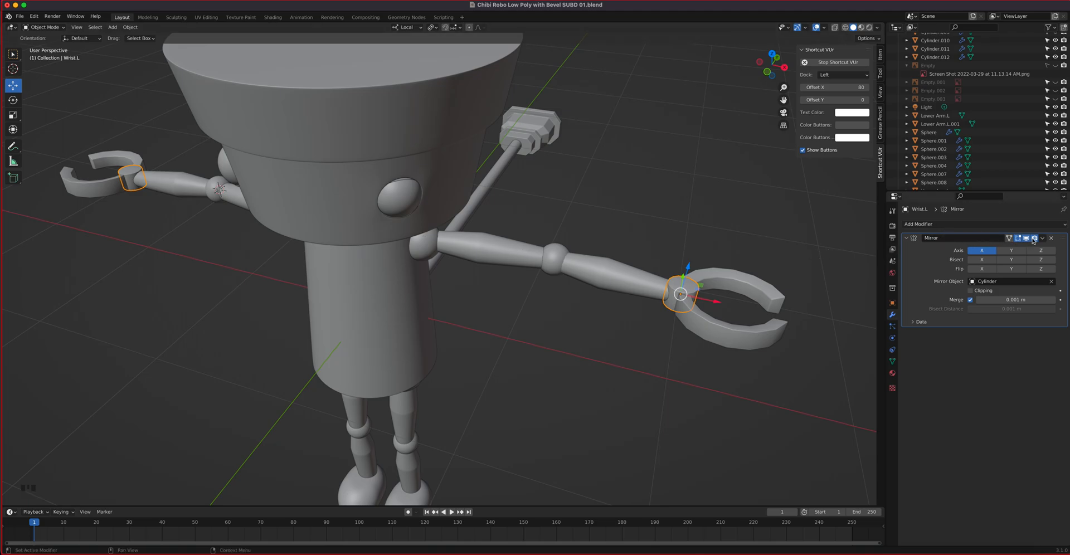
click(1044, 240)
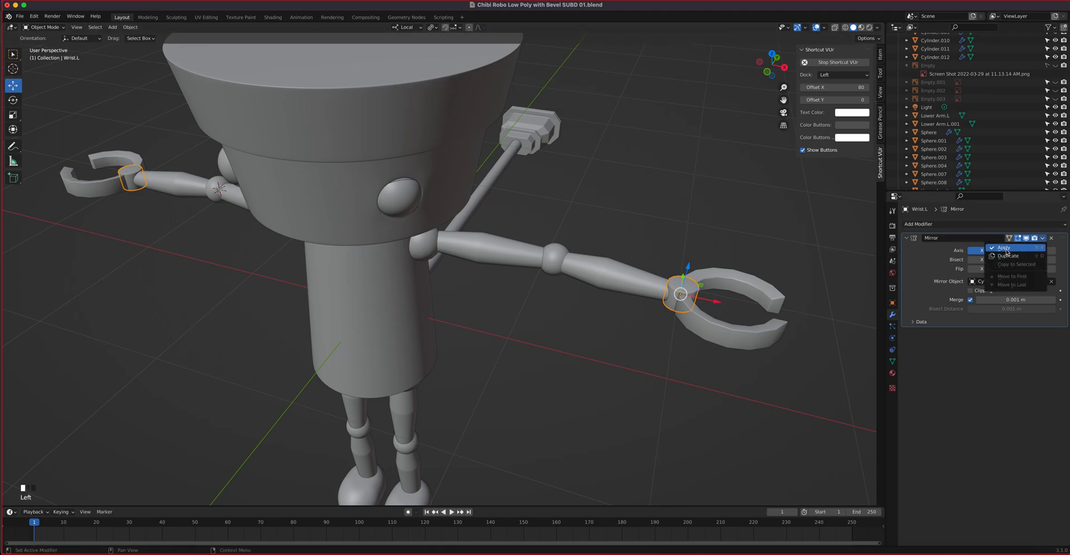
click(1006, 252)
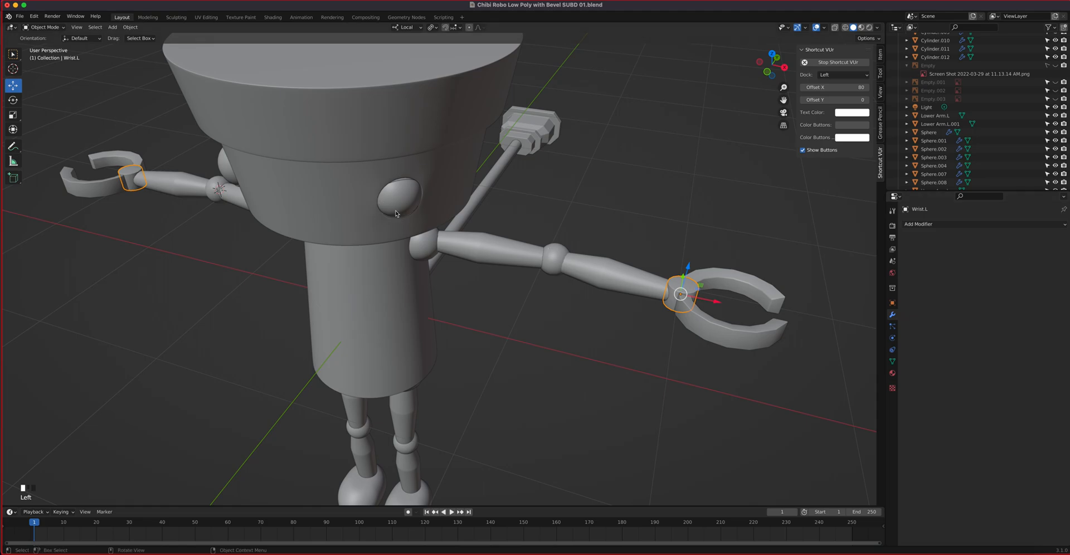
Separate the mirrored wrist cylinder from Wrist.L into a new object by selection.
shift+middle_drag(301, 219, 463, 270)
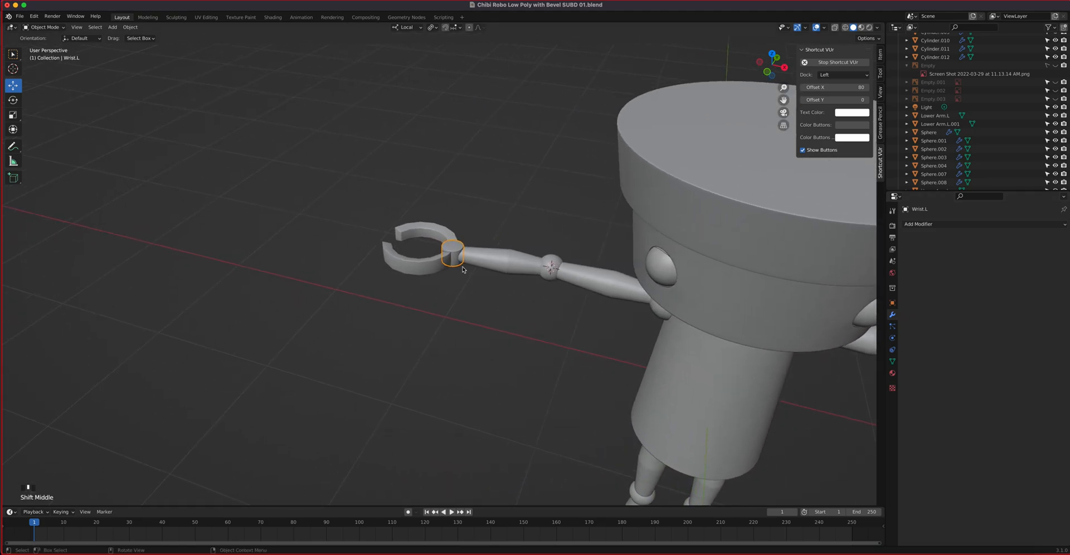
scroll(463, 269, up, 1)
key(Tab)
click(456, 238)
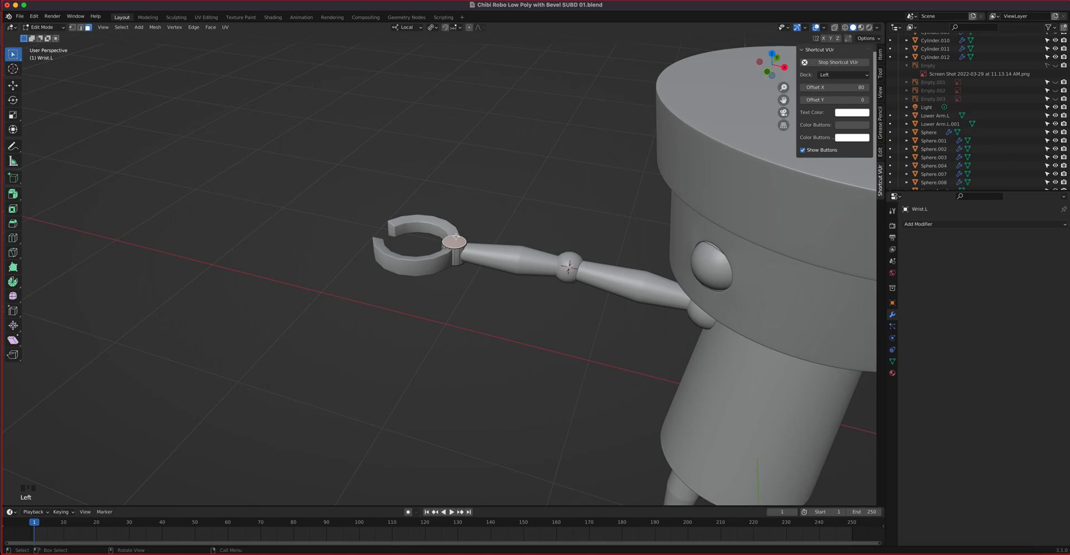
key(ctrl+KP_Add)
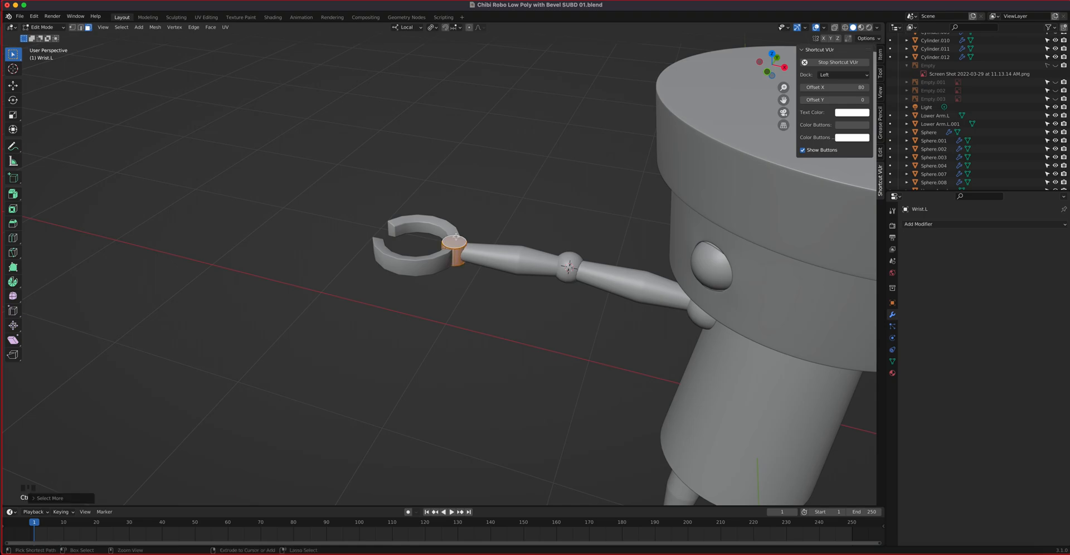
key(p)
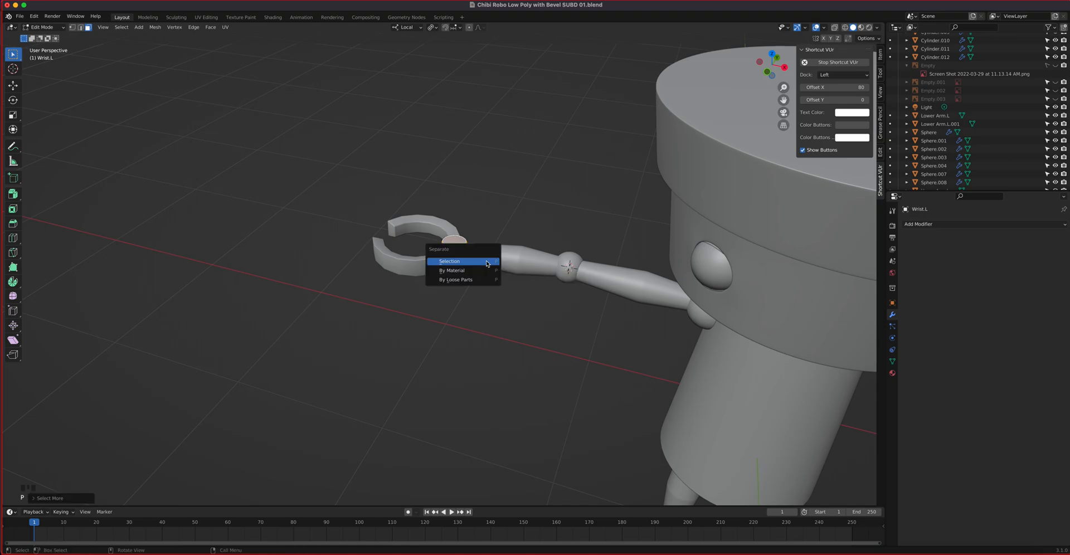
click(478, 260)
key(Tab)
Separate the mirrored half of Claw 01.L into its own object by selection.
click(429, 270)
scroll(435, 270, down, 3)
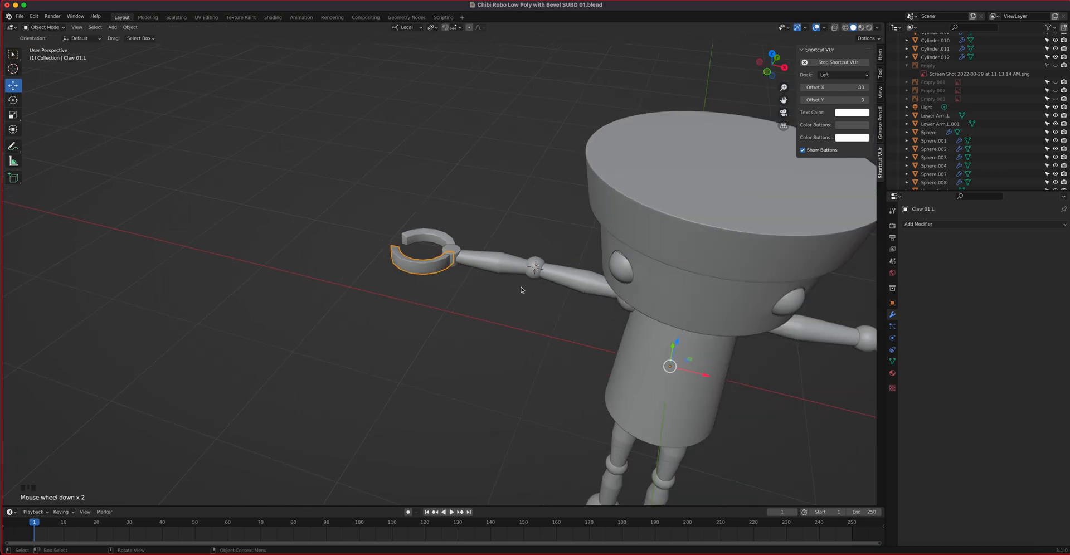
key(Tab)
click(424, 271)
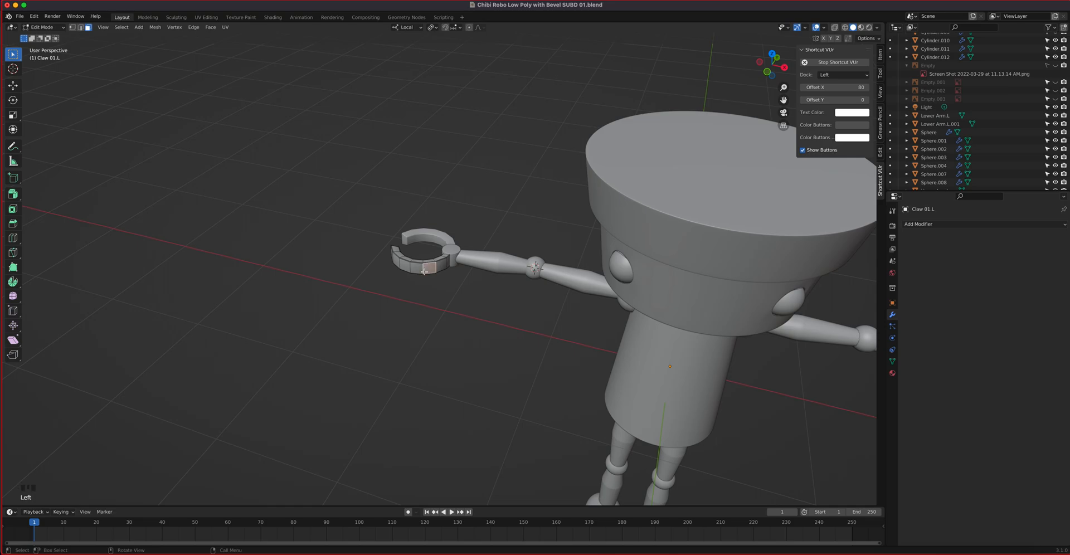
key(ctrl+KP_Add)
key(ctrl+KP_Add)
key(ctrl+KP_Add)
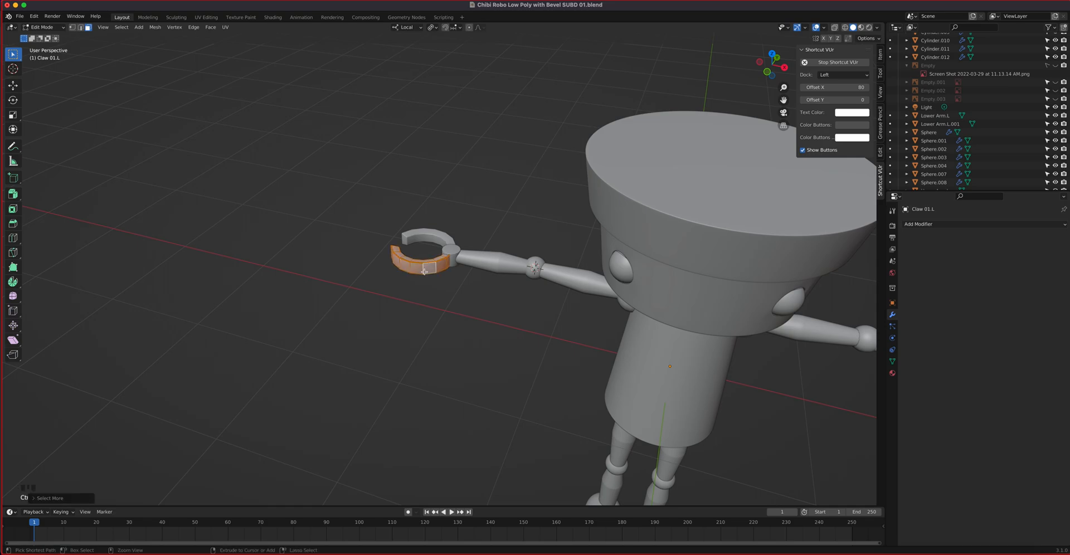
shift+middle_drag(693, 299, 465, 259)
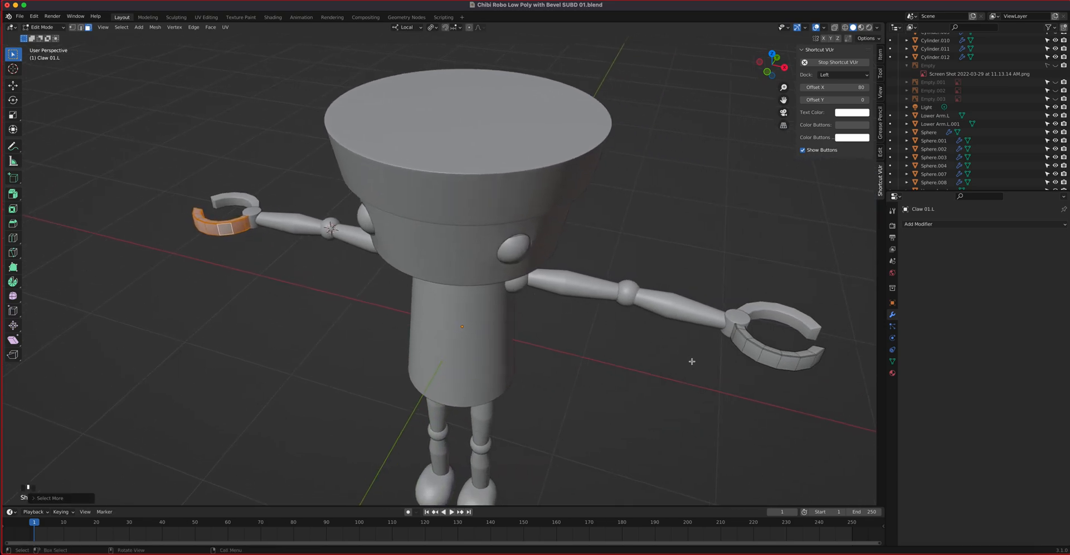
key(p)
click(288, 285)
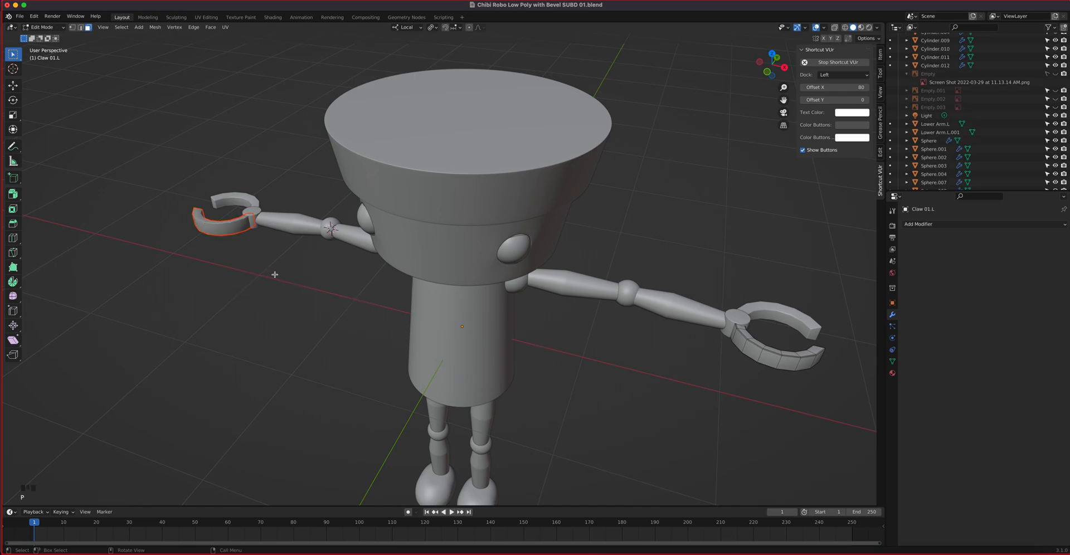
key(Tab)
Separate the mirrored half of Claw 02.L into its own object by selection.
click(229, 204)
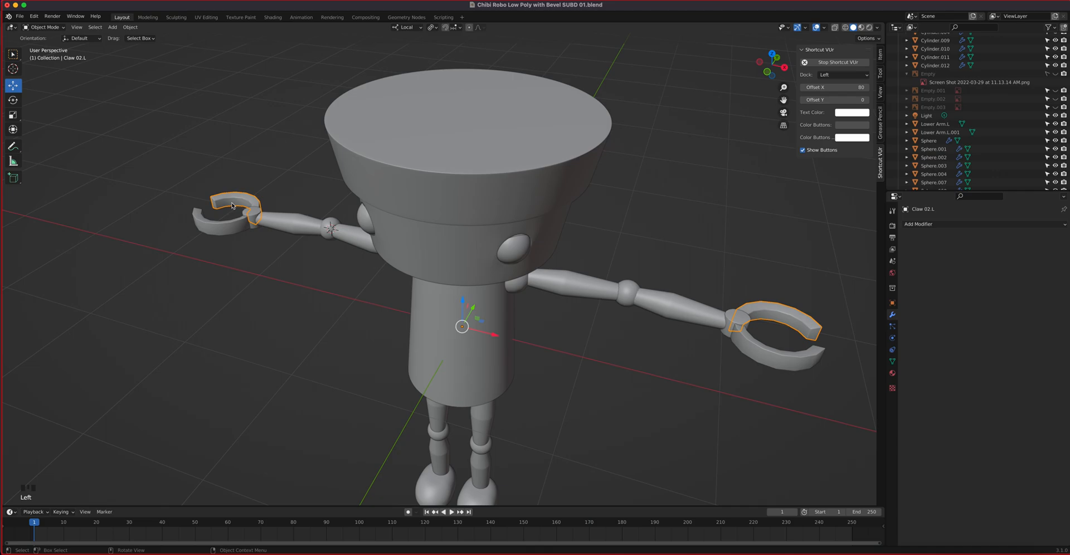
key(Tab)
click(249, 204)
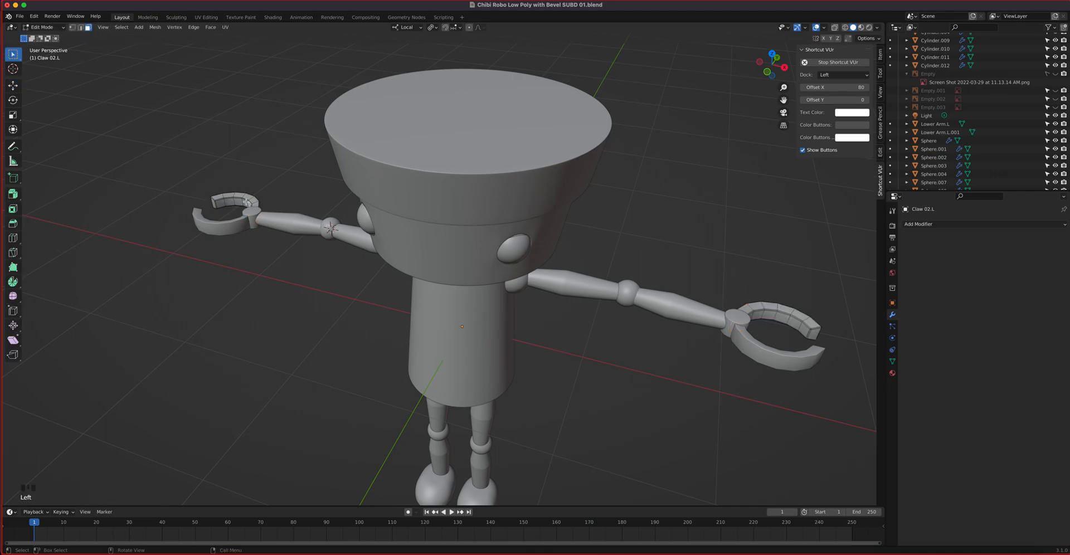
key(ctrl+KP_Add)
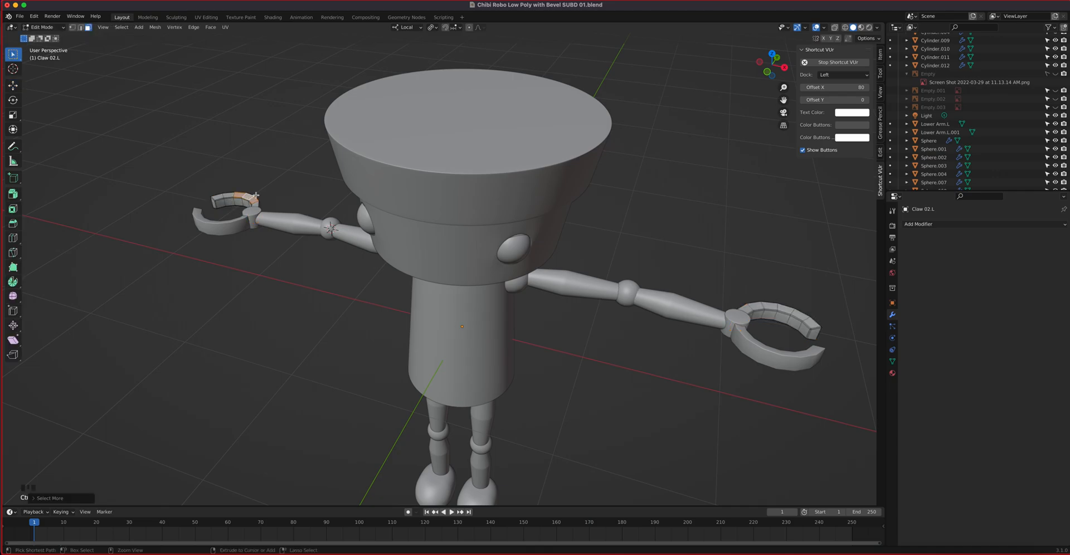
key(ctrl+KP_Add)
key(ctrl+KP_Add)
key(p)
click(255, 195)
key(Tab)
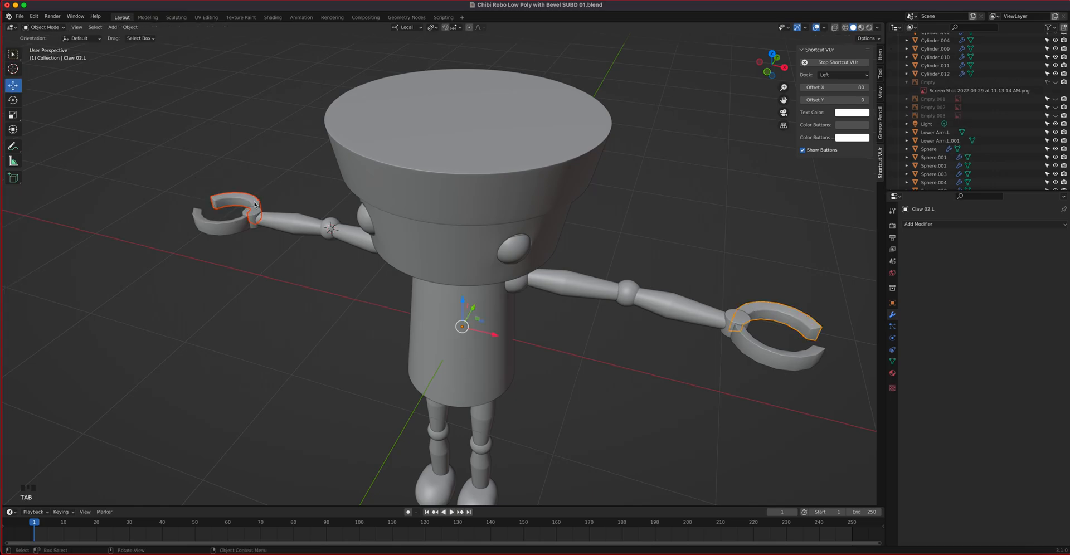
Rename the separated mirrored piece of Claw 02.L as Claw 02.R.
click(253, 201)
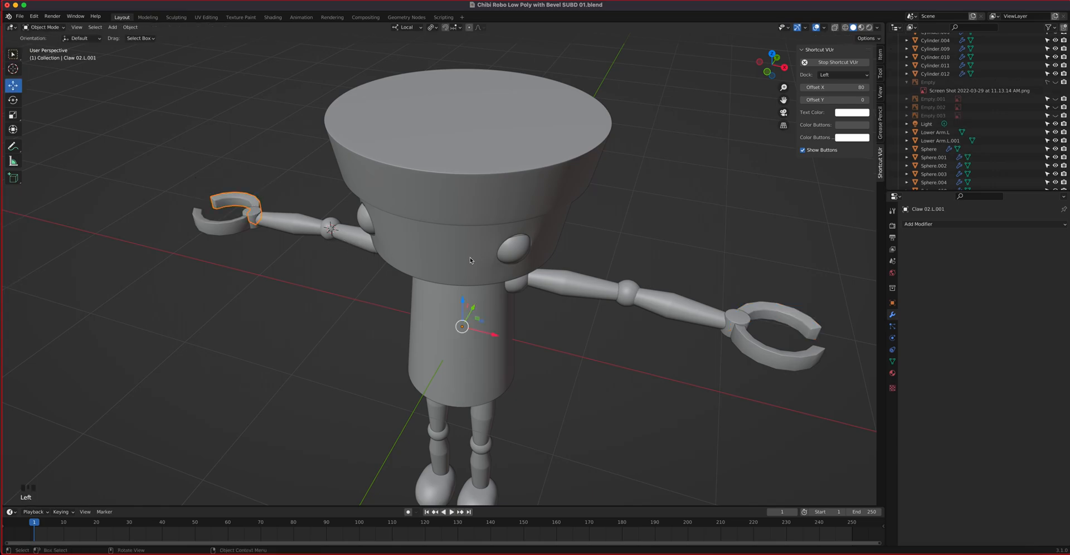
click(892, 303)
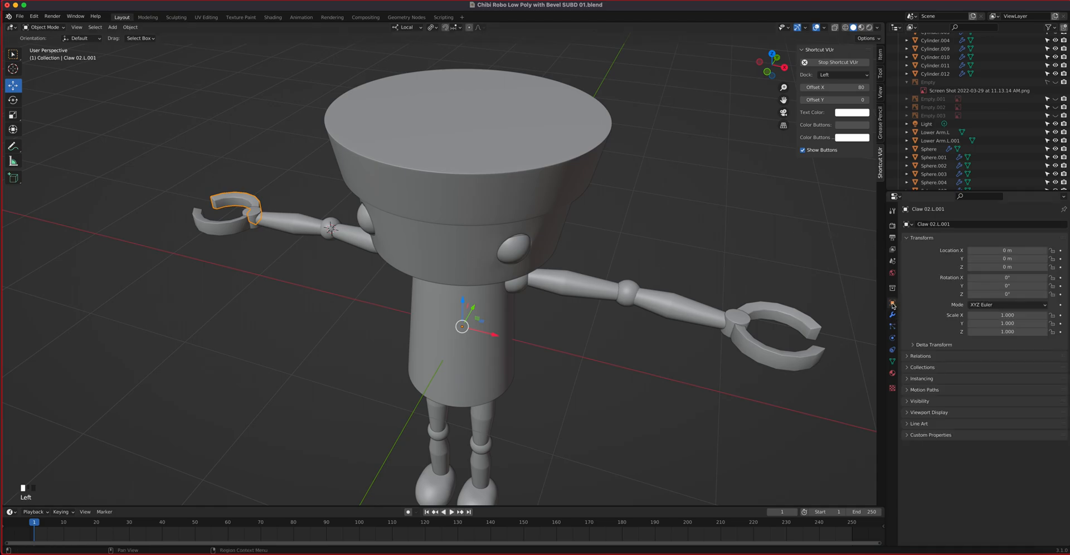
double_click(932, 223)
click(939, 223)
drag(939, 224, 966, 223)
text(R)
Rename the separated mirrored piece of Claw 01.L as Claw 01.R.
click(229, 231)
double_click(940, 224)
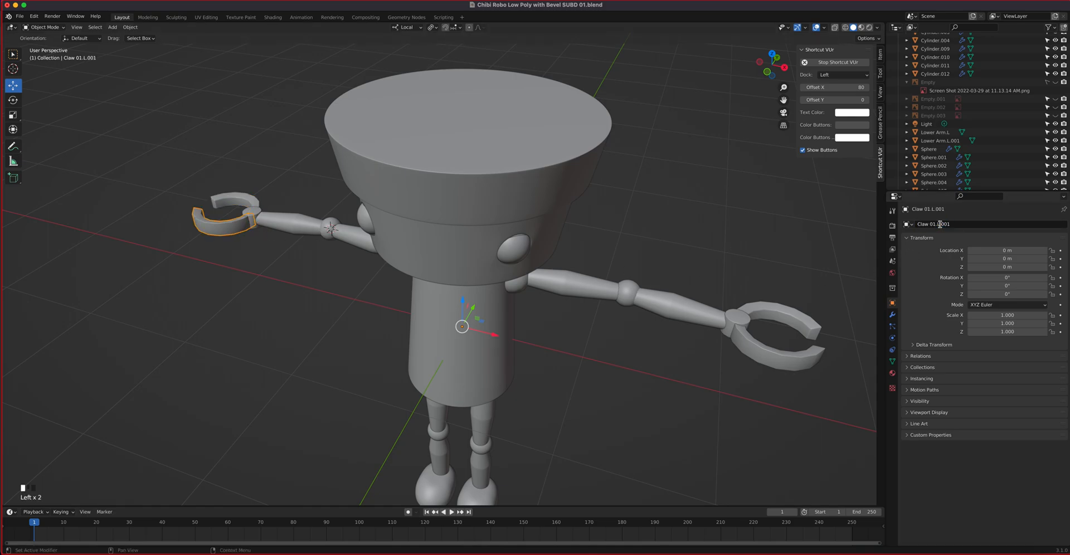
drag(938, 225, 977, 222)
text(R)
key(Return)
Rename the separated mirrored wrist cylinder as Wrist.R.
click(254, 213)
double_click(937, 224)
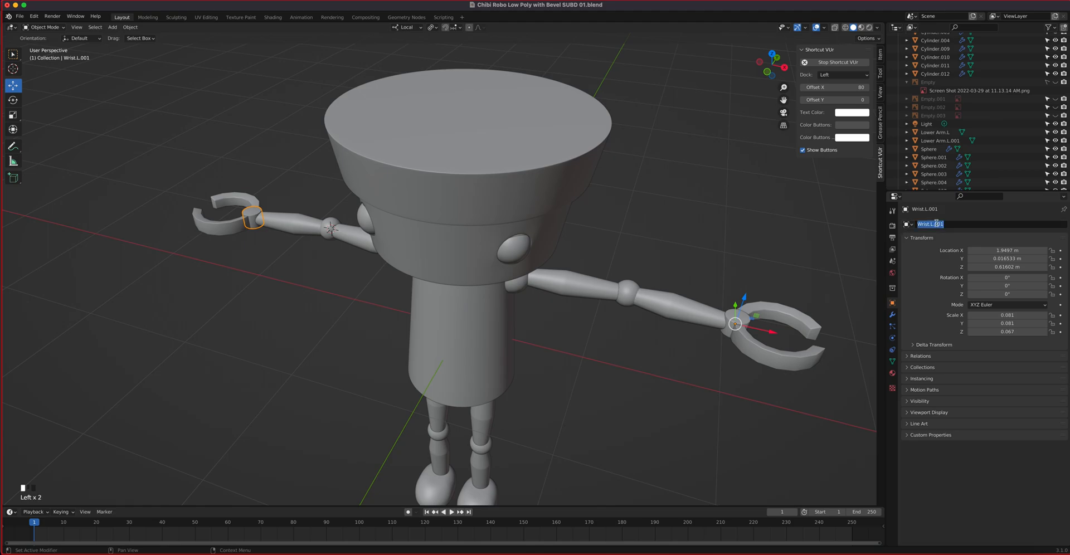
drag(931, 224, 965, 222)
text(R)
key(Return)
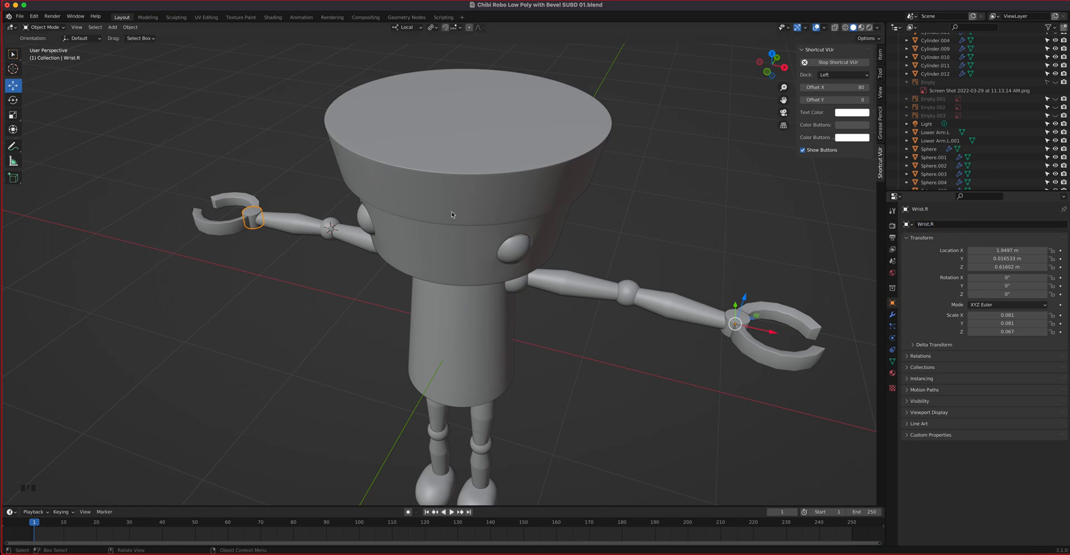
Rename the mirrored lower arm as Lower Arm.R and select the mirrored upper arm to check its name.
click(290, 224)
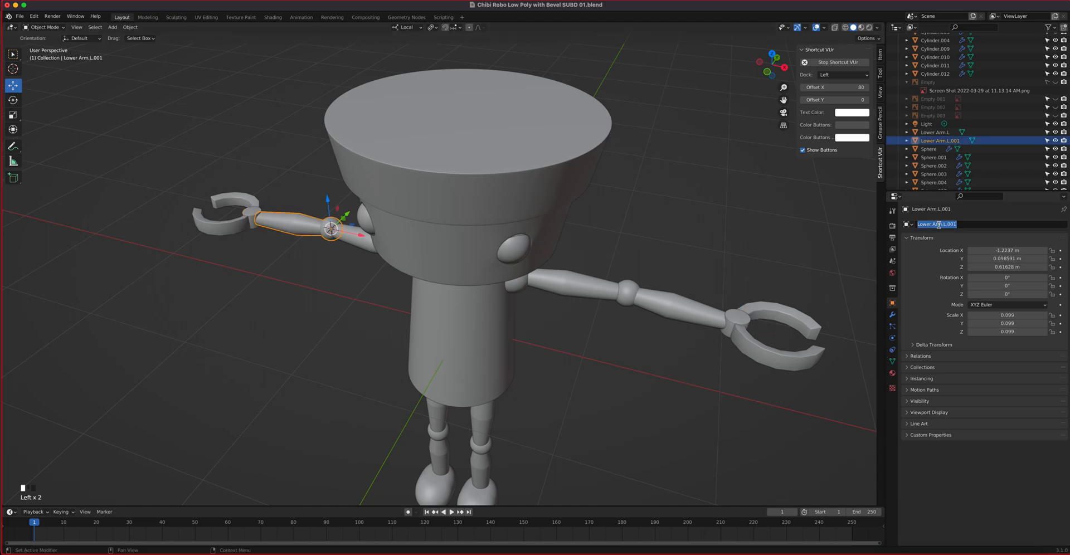
drag(946, 224, 988, 225)
text(R)
key(Return)
click(373, 248)
mouse_move(525, 279)
middle_down()
mouse_move(514, 282)
mouse_move(520, 267)
mouse_move(514, 291)
middle_up()
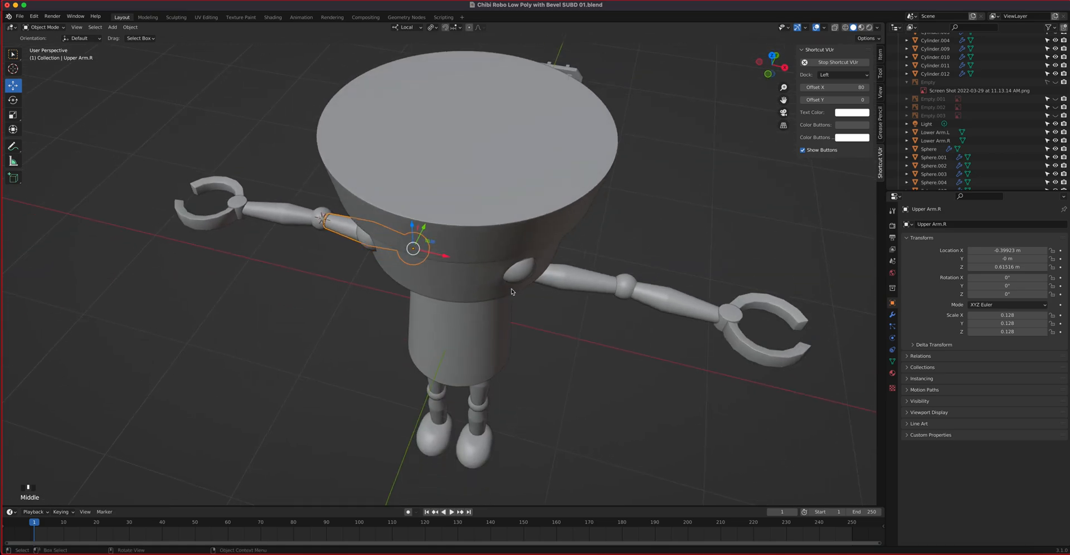
Isolate Claw 01.L in local view and snap the 3D cursor to its wrist-end face in Edit Mode.
click(759, 359)
middle_drag(705, 315, 527, 239)
scroll(501, 271, up, 2)
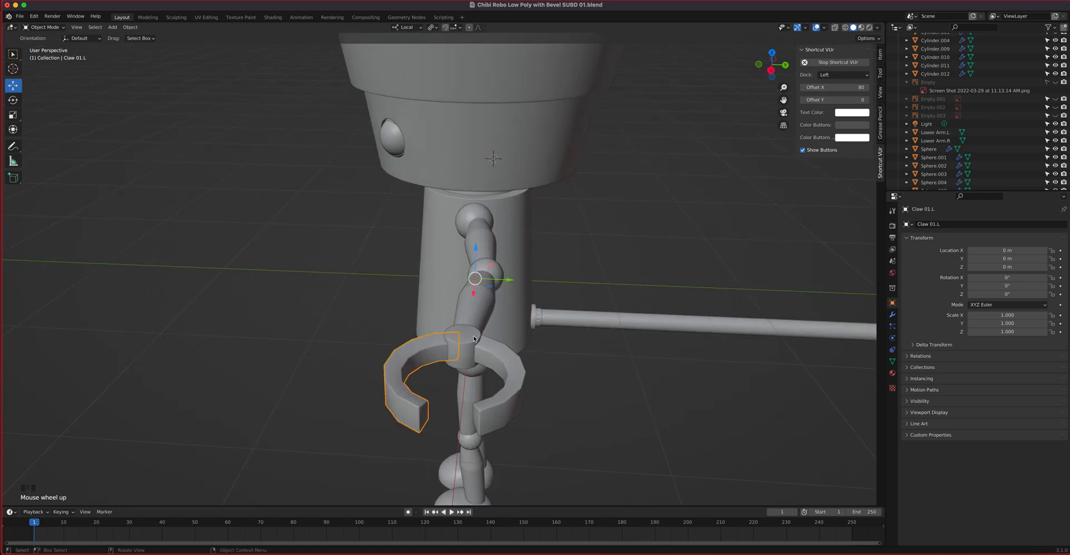
scroll(472, 341, up, 3)
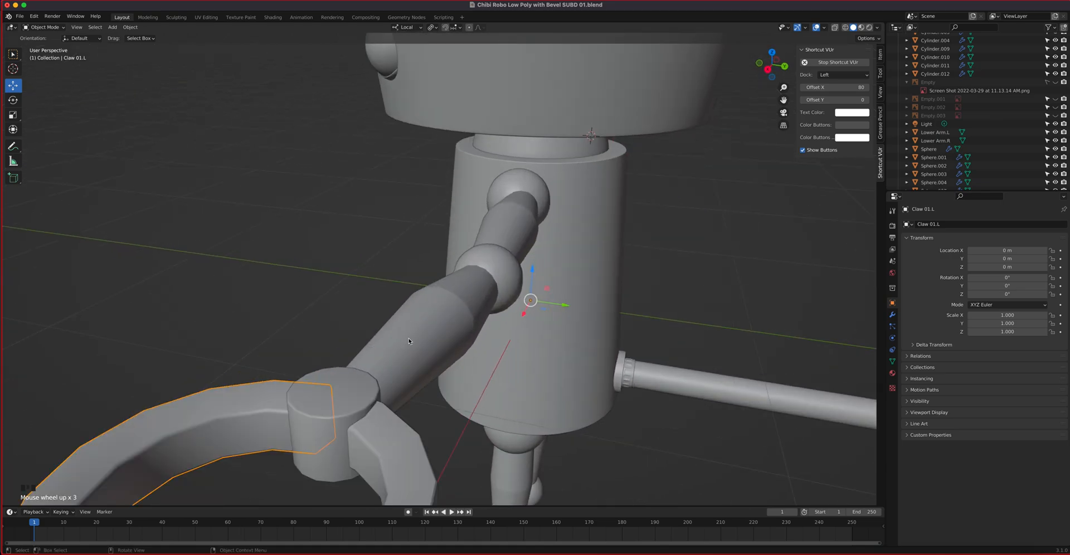
key(slash)
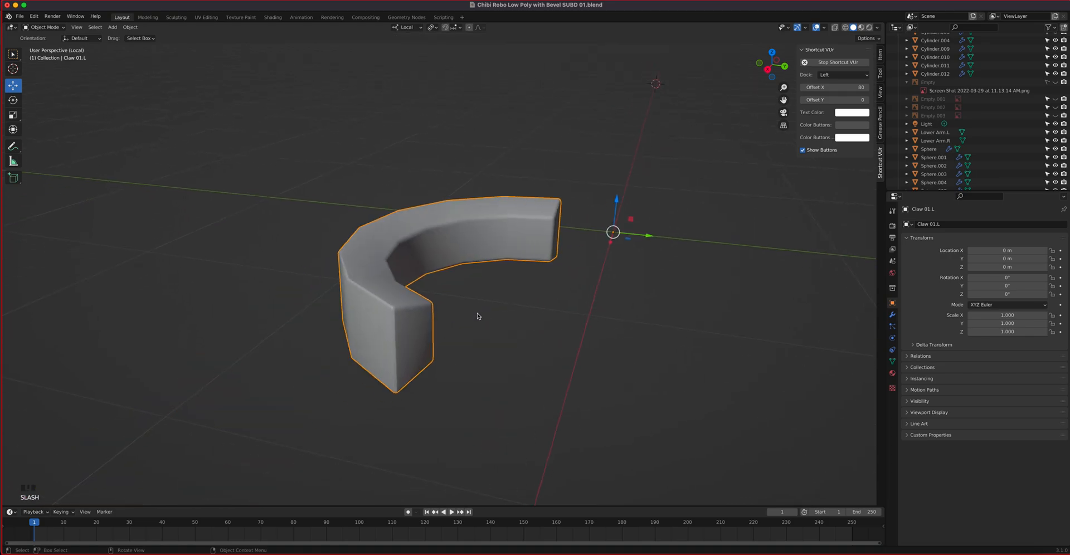
key(Tab)
middle_drag(516, 268, 484, 265)
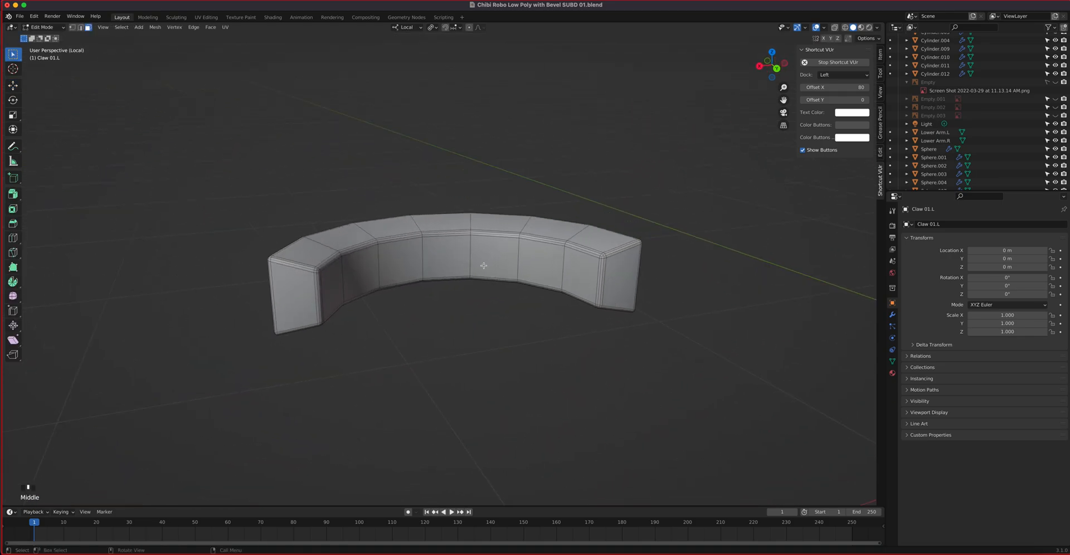
click(623, 279)
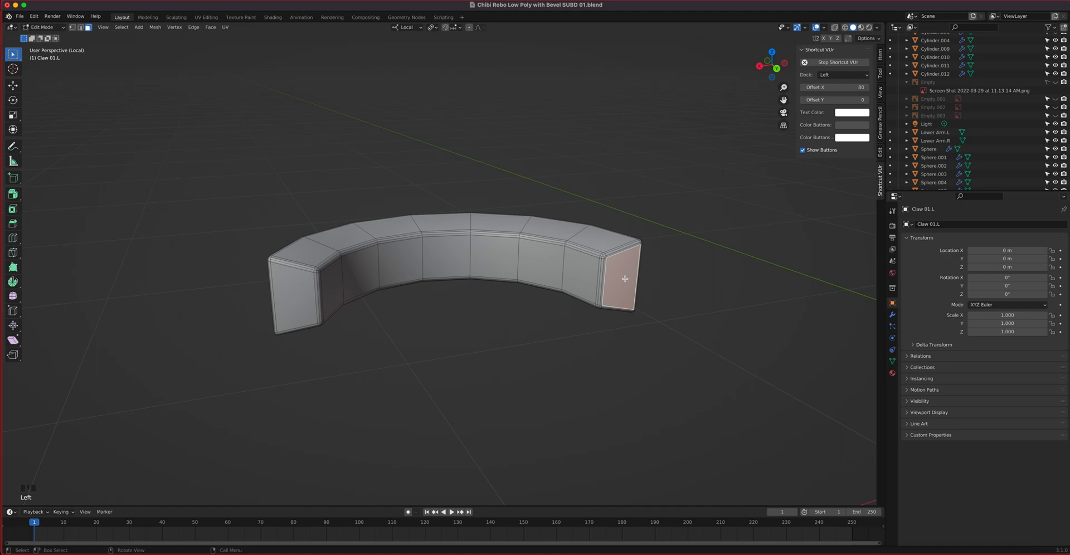
click(156, 26)
mouse_move(161, 55)
click(250, 91)
key(Tab)
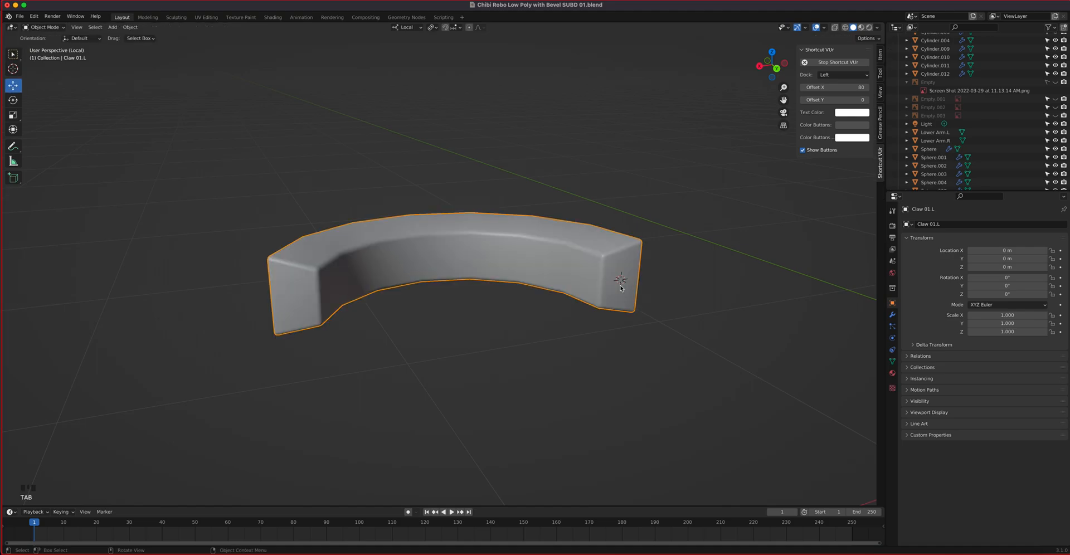
Set the origin of Claw 01.L to the 3D cursor, test its rotation from the top view, and exit local view.
click(130, 27)
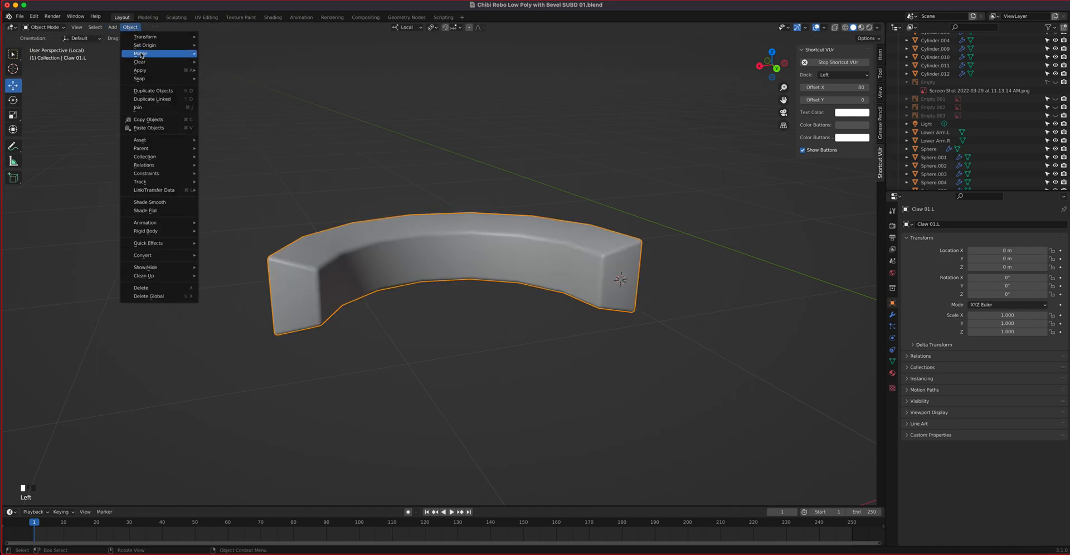
mouse_move(146, 45)
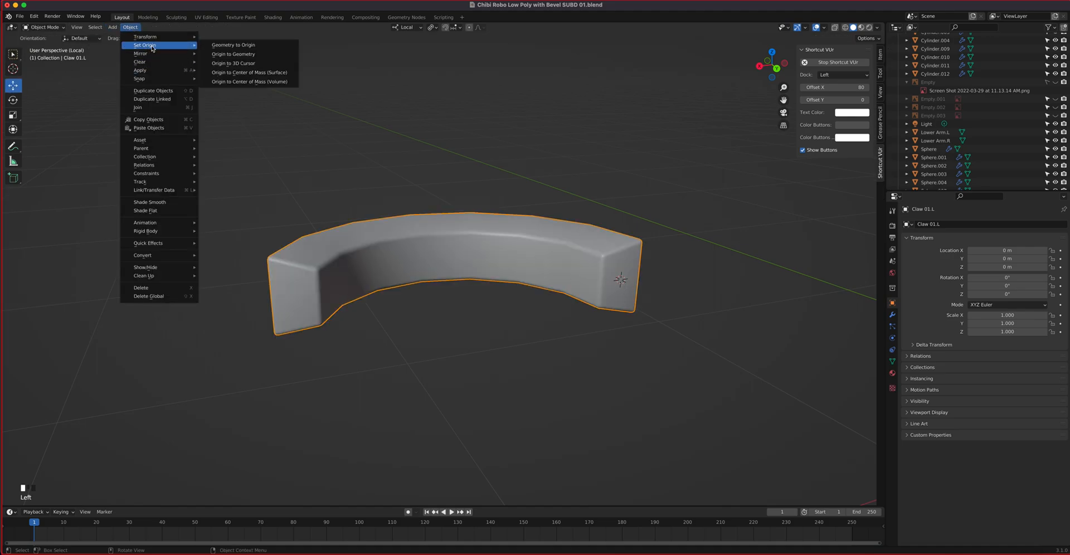
click(249, 66)
middle_drag(550, 270, 553, 290)
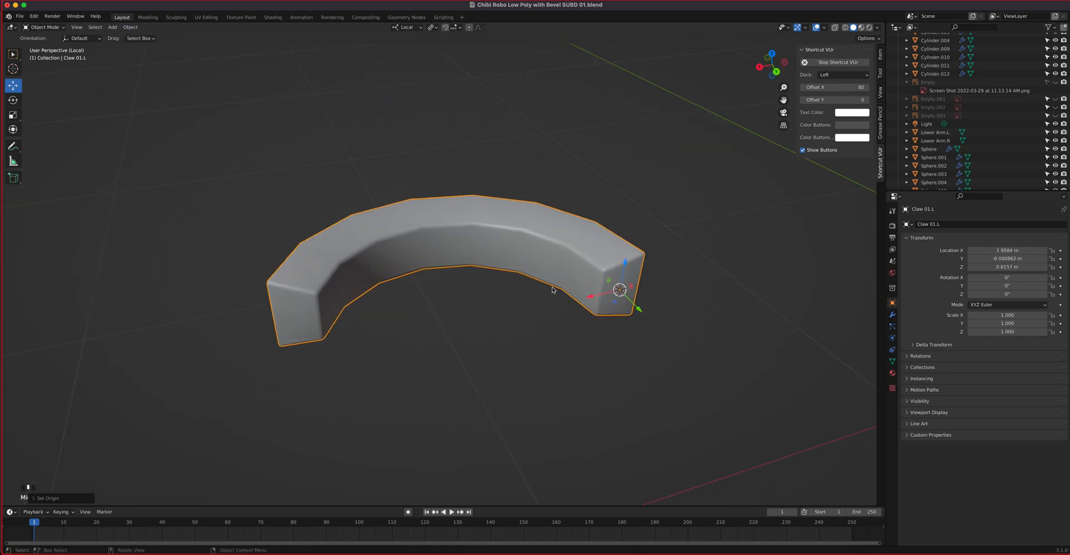
key(KP_7)
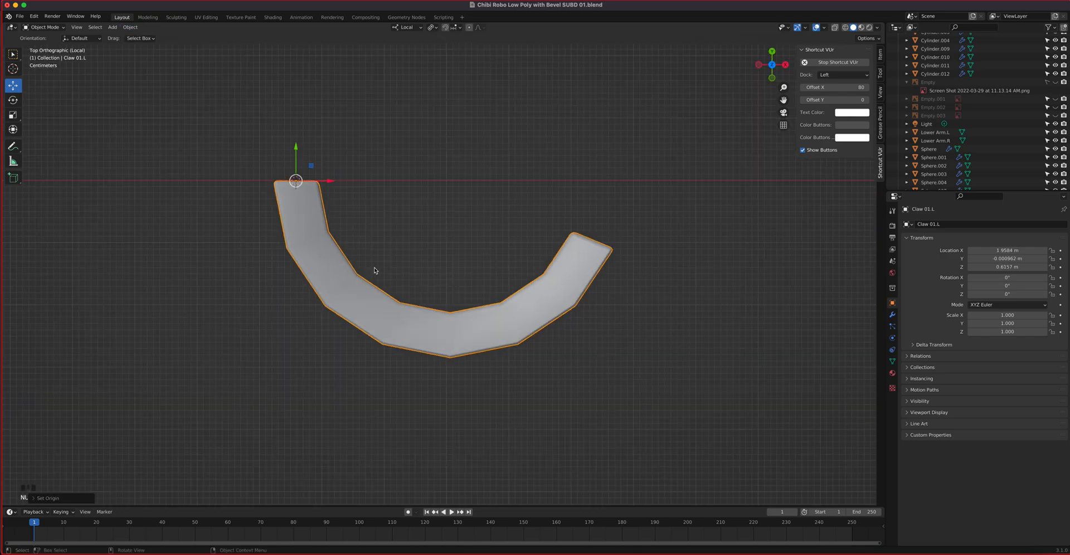
key(r)
key(Escape)
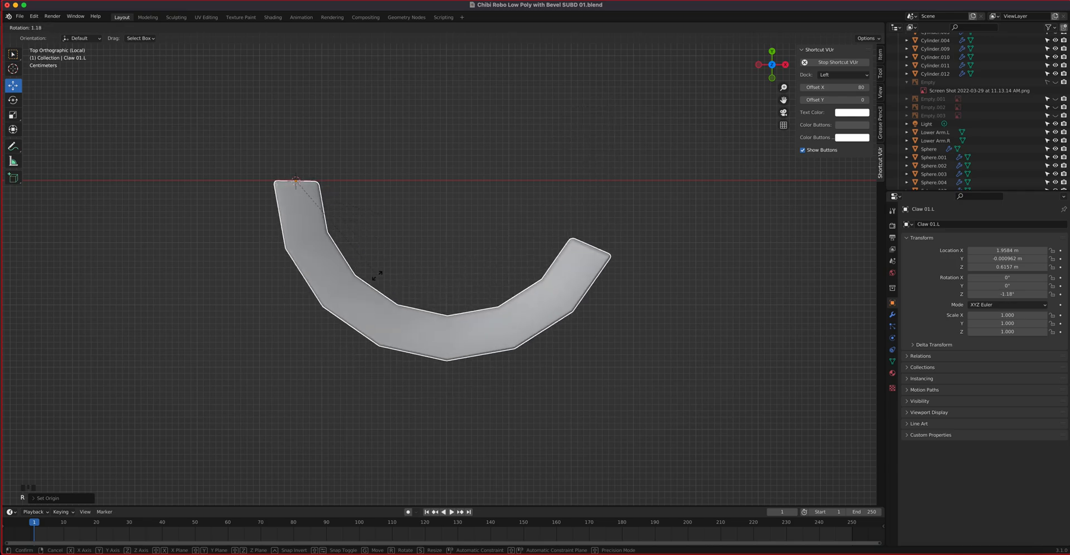
key(slash)
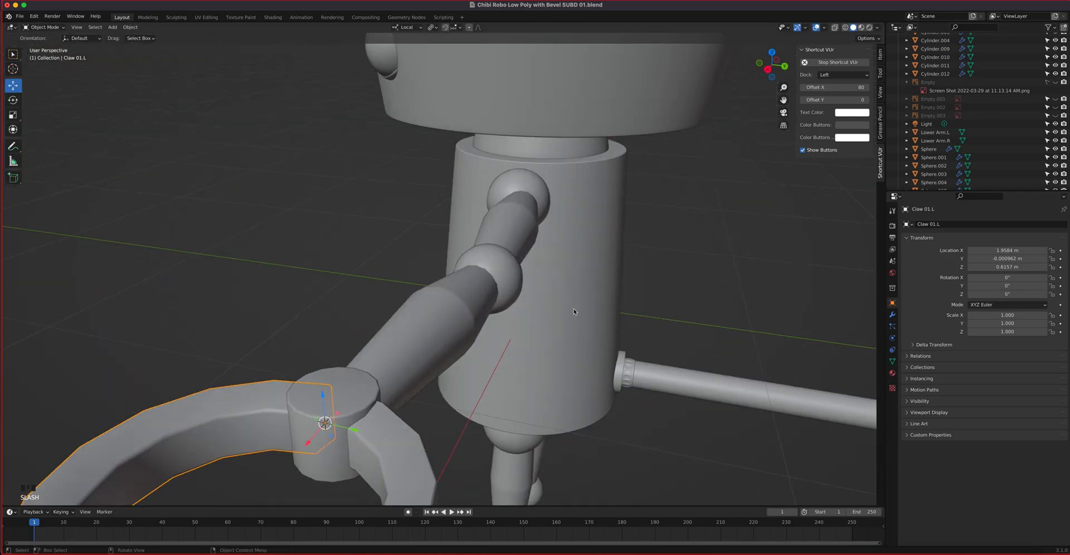
Isolate Claw 02.L in local view and snap the 3D cursor to its wrist-end face in Edit Mode.
click(384, 463)
middle_drag(374, 369, 443, 367)
key(slash)
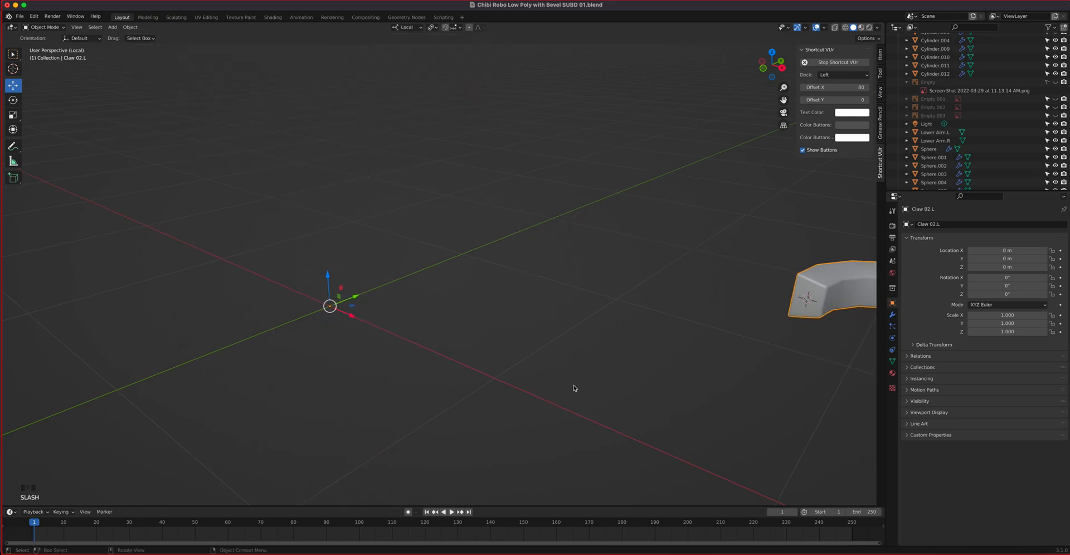
key(Tab)
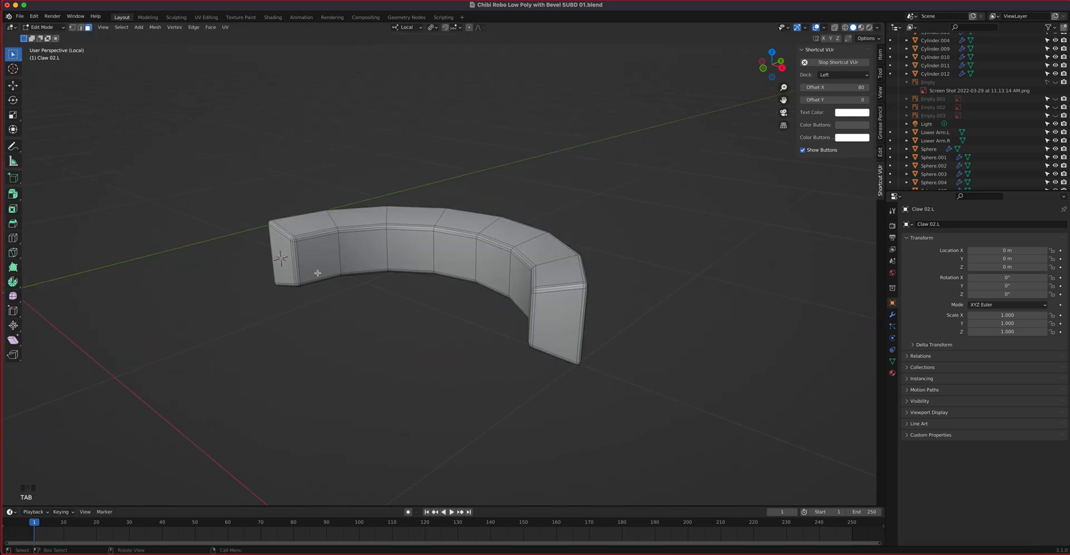
middle_drag(318, 273, 311, 268)
click(261, 251)
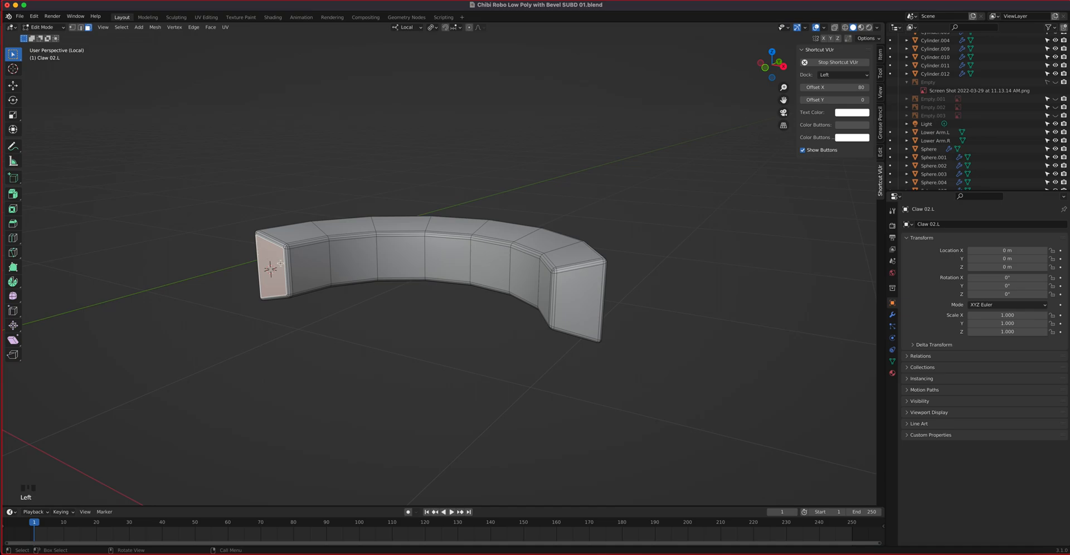
click(156, 27)
mouse_move(168, 54)
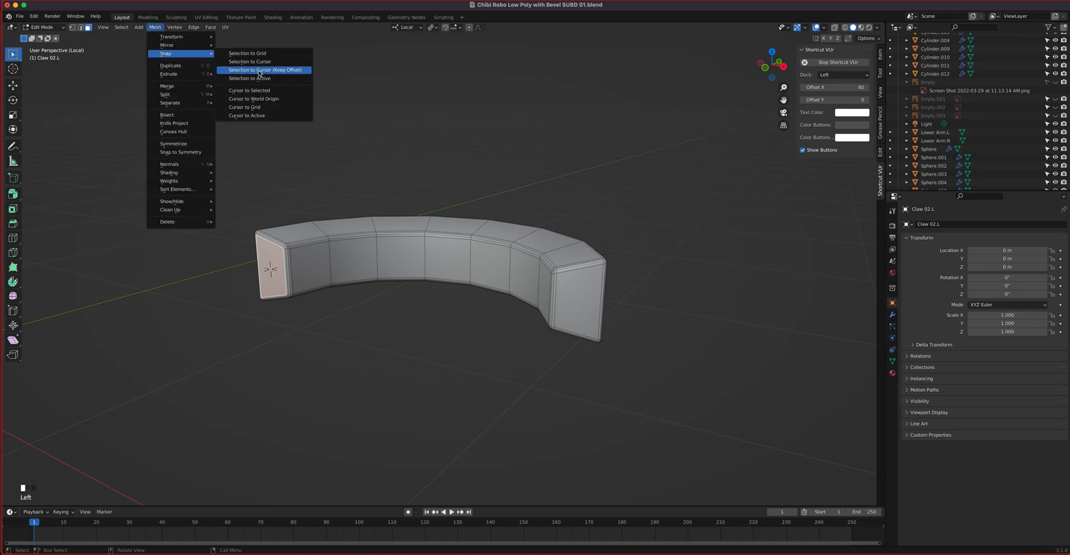
click(258, 90)
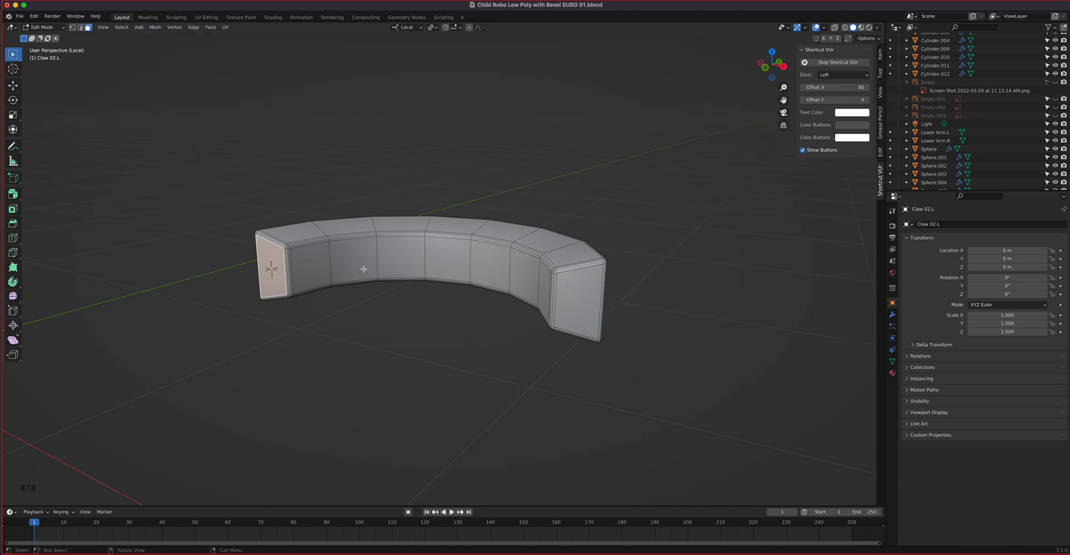
key(Tab)
Set the origin of Claw 02.L to the 3D cursor and exit local view.
middle_drag(368, 249, 346, 260)
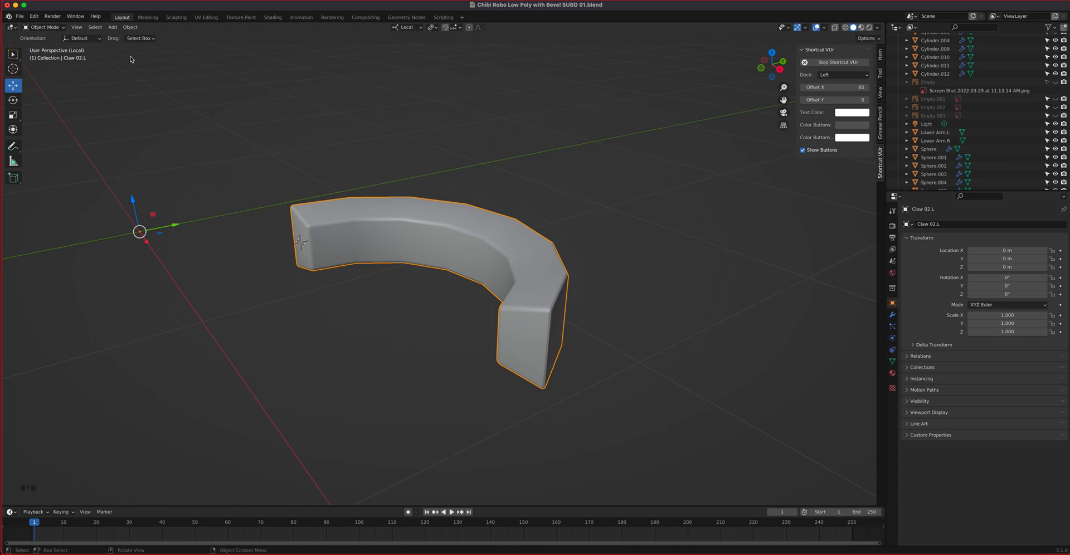
click(129, 28)
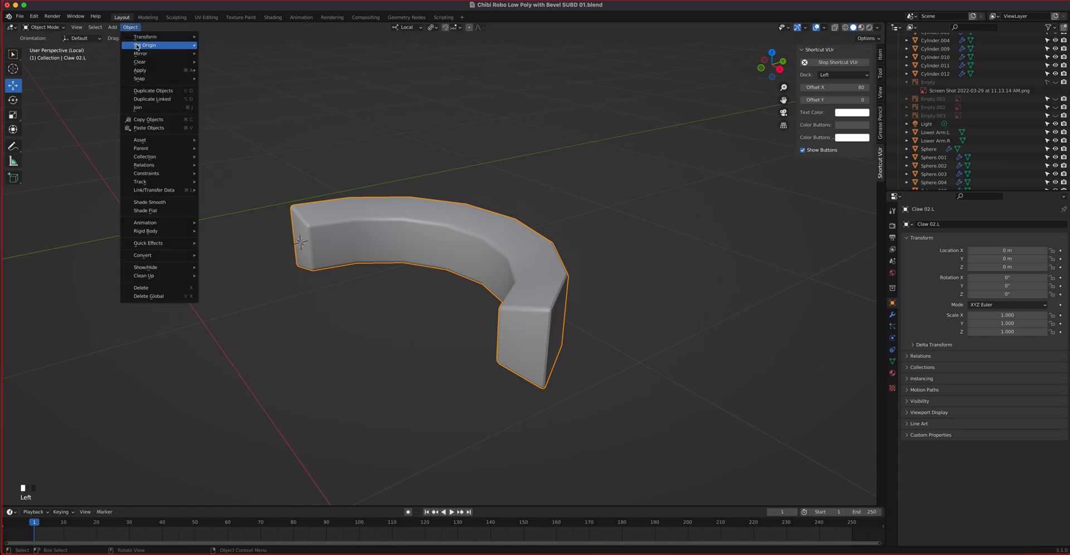
mouse_move(162, 45)
click(248, 63)
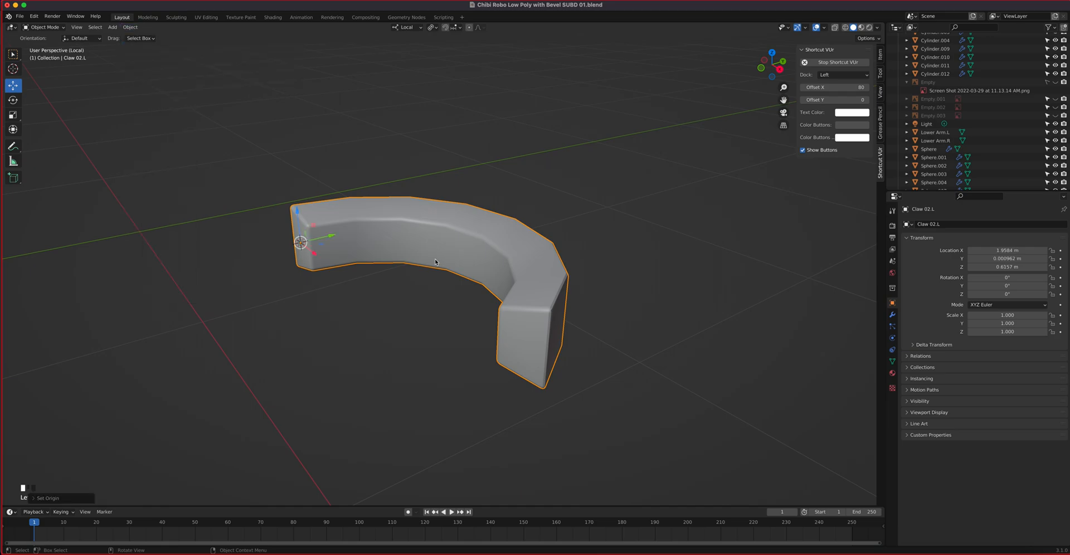
scroll(435, 259, down, 2)
key(slash)
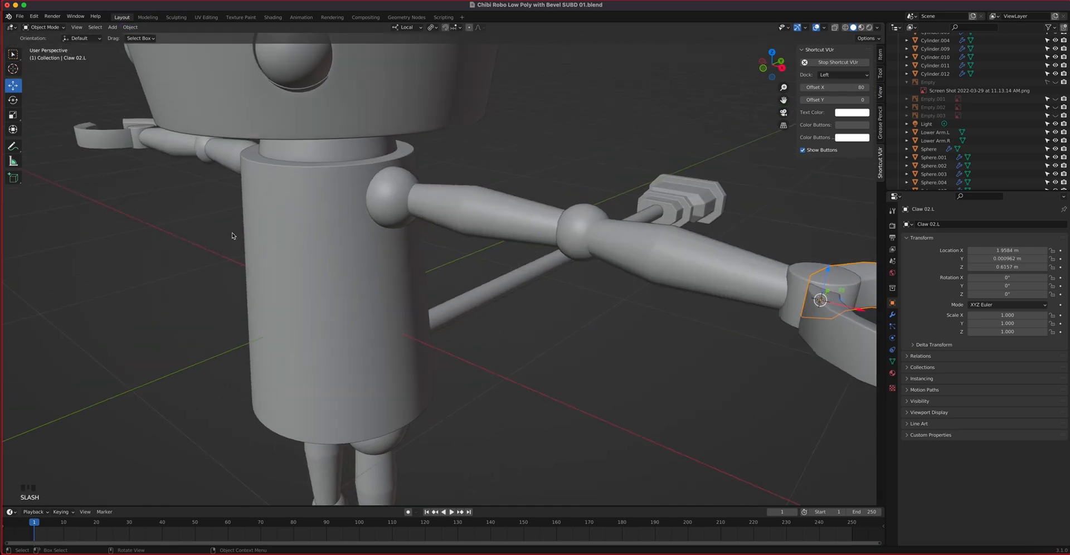
Examine the origin placement of Claw 01.R and of Wrist.L, checking the left wrist from the top and side.
shift+middle_drag(217, 186, 429, 209)
middle_drag(329, 179, 418, 204)
scroll(390, 212, down, 3)
shift+middle_drag(190, 250, 385, 198)
click(306, 217)
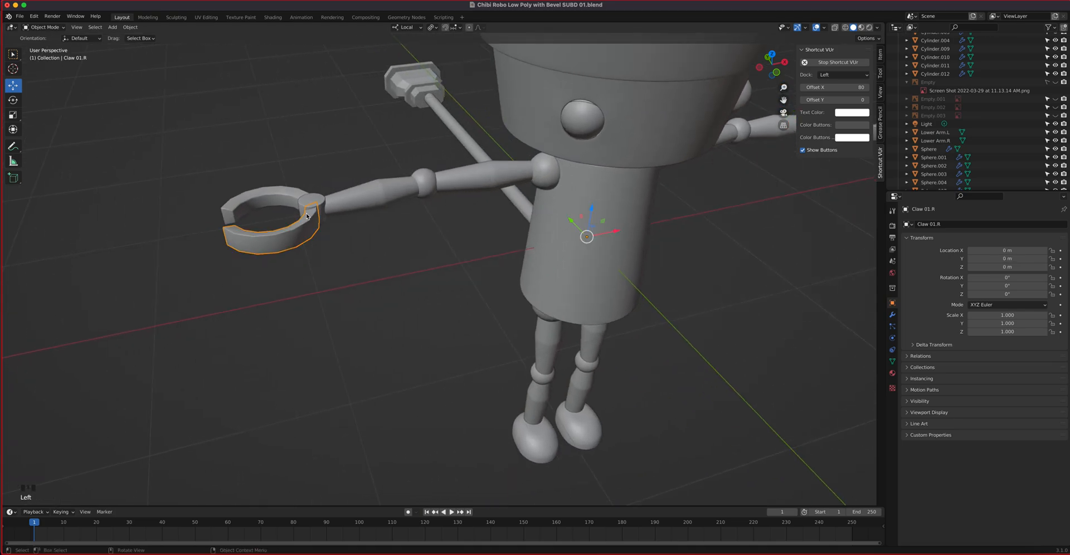
scroll(306, 216, up, 3)
click(226, 151)
shift+middle_drag(520, 235, 11, 317)
click(660, 116)
shift+middle_drag(661, 144, 555, 196)
middle_drag(555, 196, 357, 279)
key(KP_7)
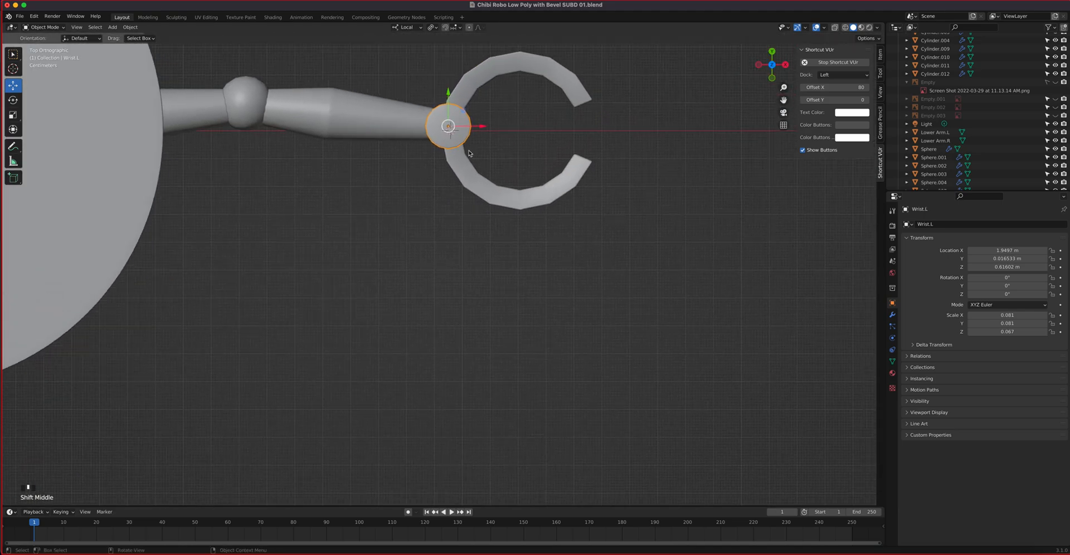
scroll(470, 127, up, 4)
shift+middle_drag(471, 127, 464, 171)
scroll(387, 271, down, 7)
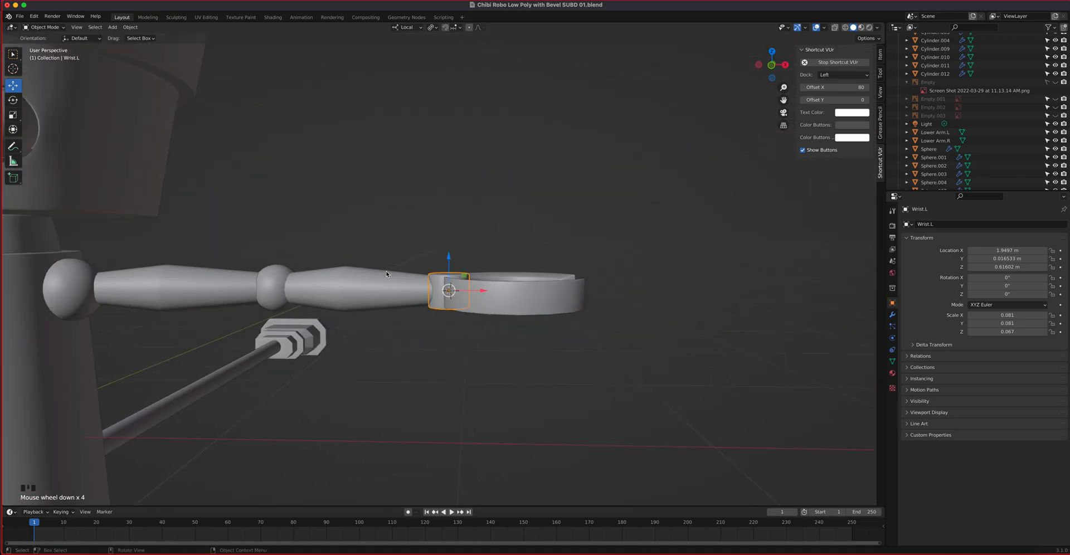
shift+middle_drag(255, 273, 553, 252)
Set the origin of Wrist.R to its geometry.
click(171, 257)
shift+middle_drag(193, 232, 387, 270)
scroll(405, 221, up, 5)
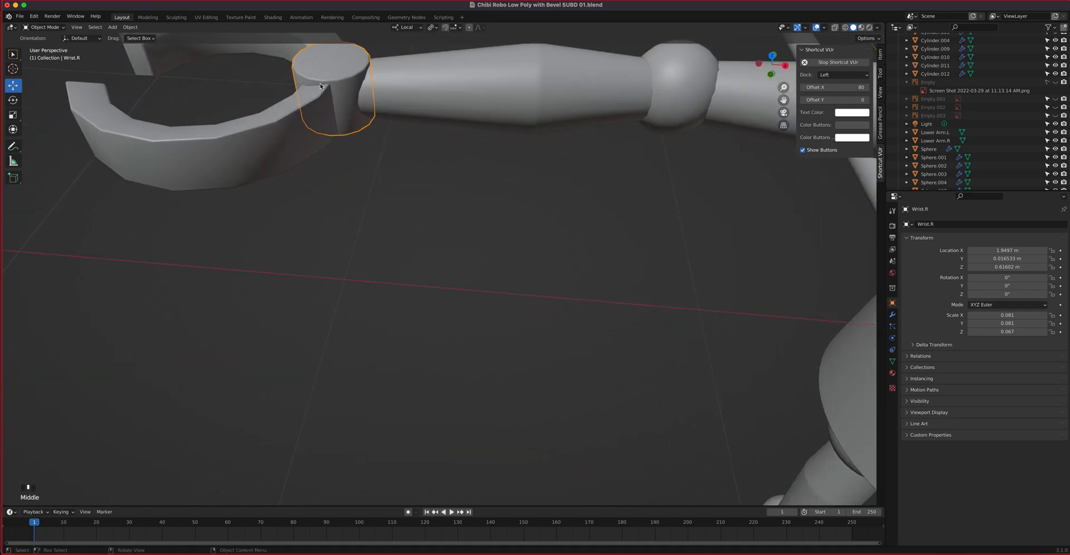
click(130, 26)
mouse_move(140, 45)
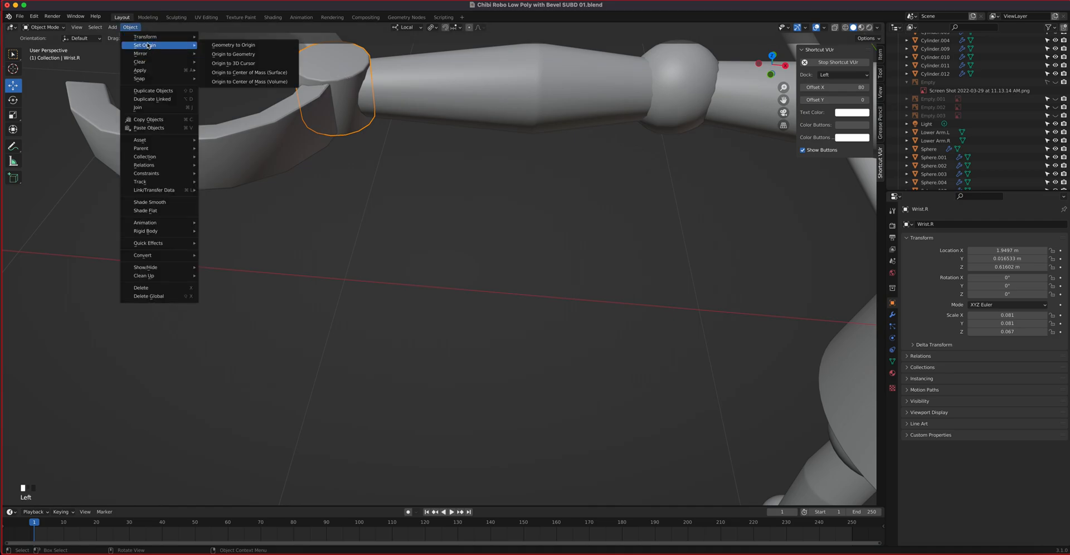
click(221, 56)
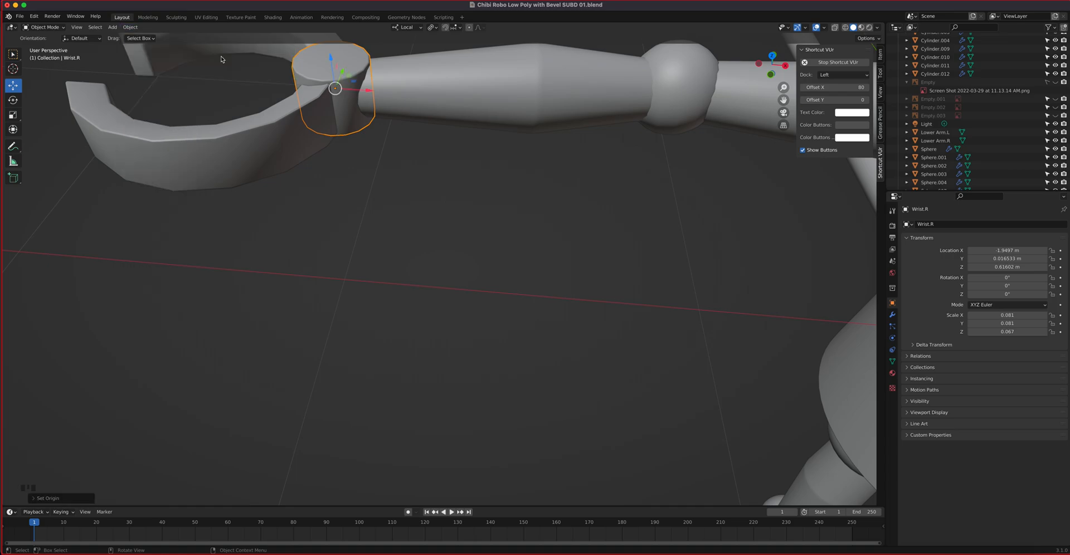
Isolate Claw 01.R in local view and snap the 3D cursor to its wrist-end face in Edit Mode.
click(290, 145)
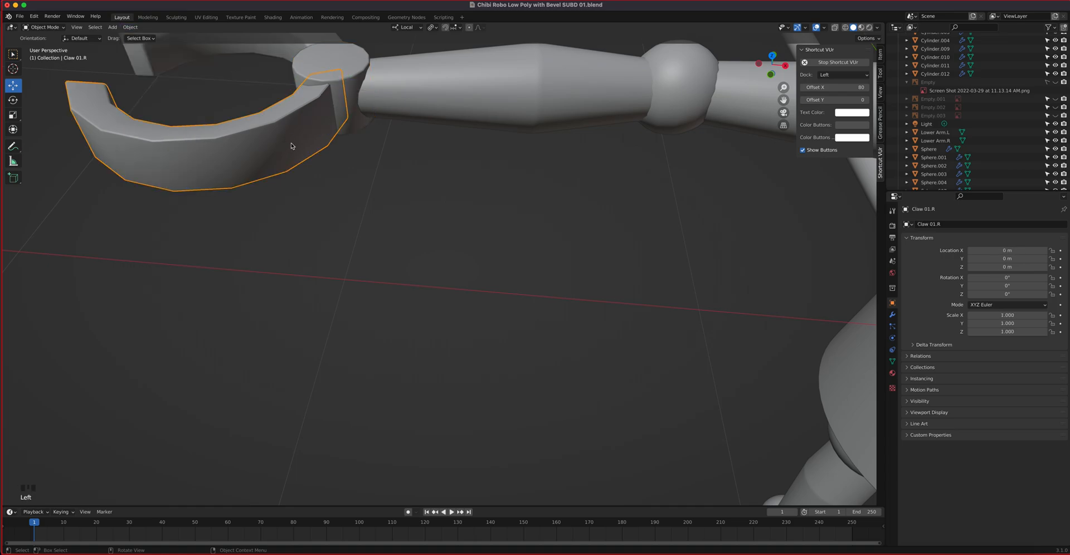
scroll(289, 150, down, 2)
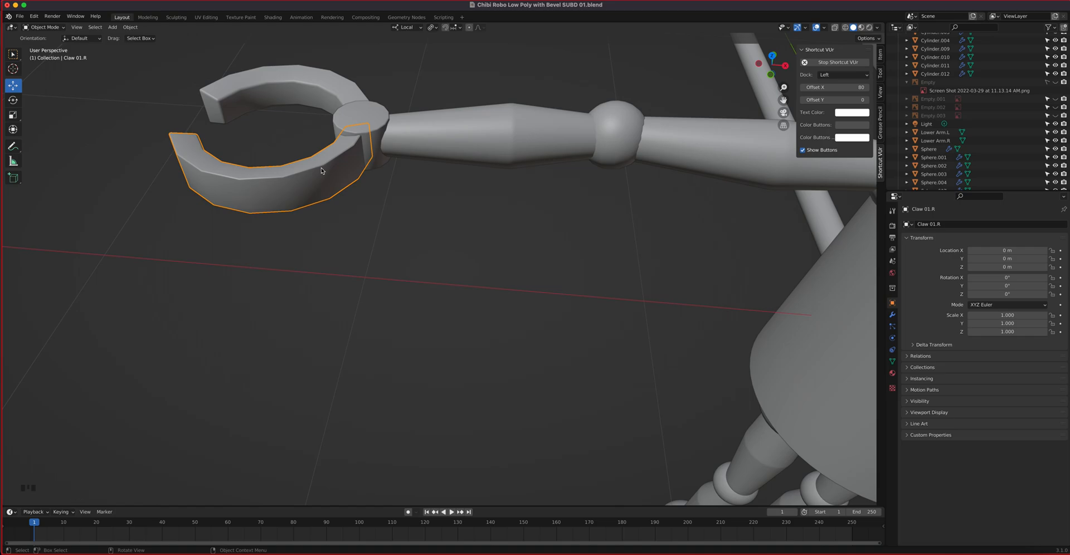
key(KP_Divide)
middle_drag(321, 169, 551, 219)
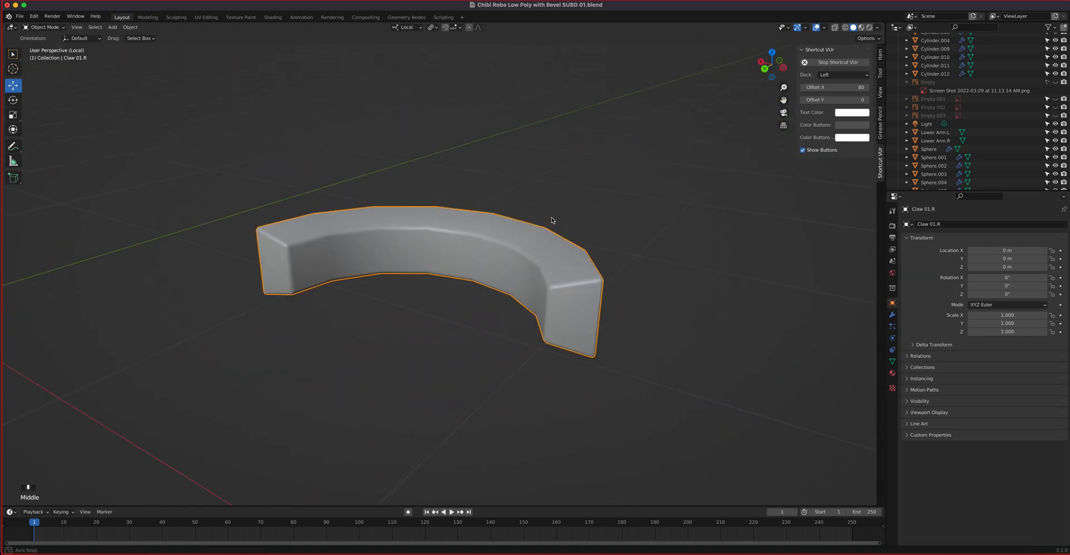
key(Tab)
click(266, 277)
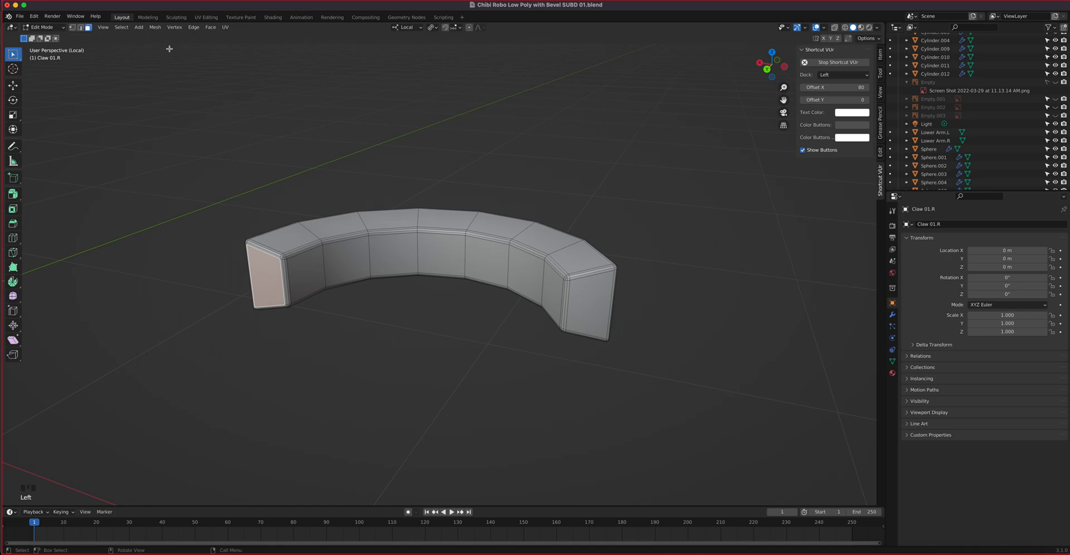
click(155, 27)
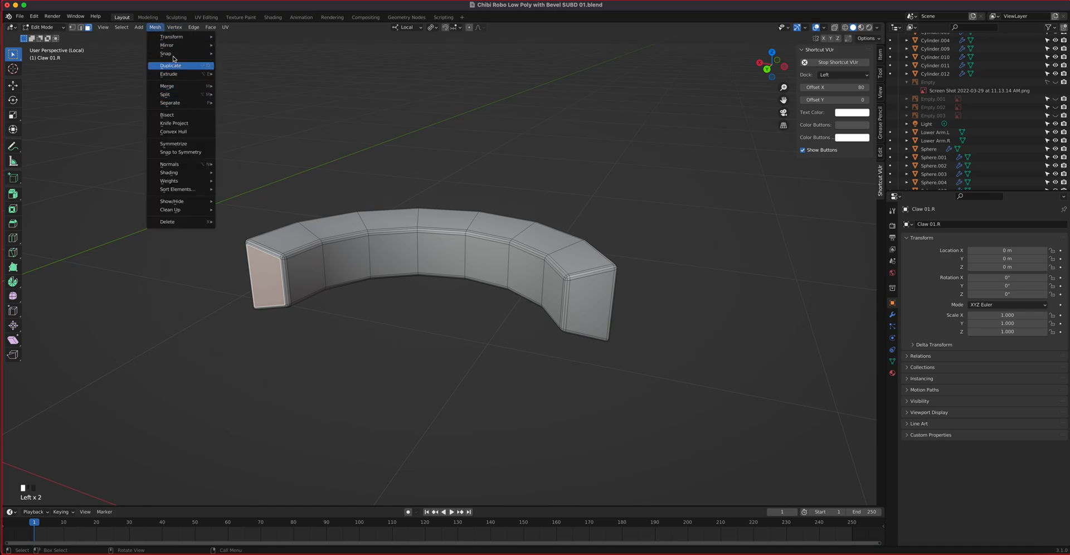
mouse_move(178, 54)
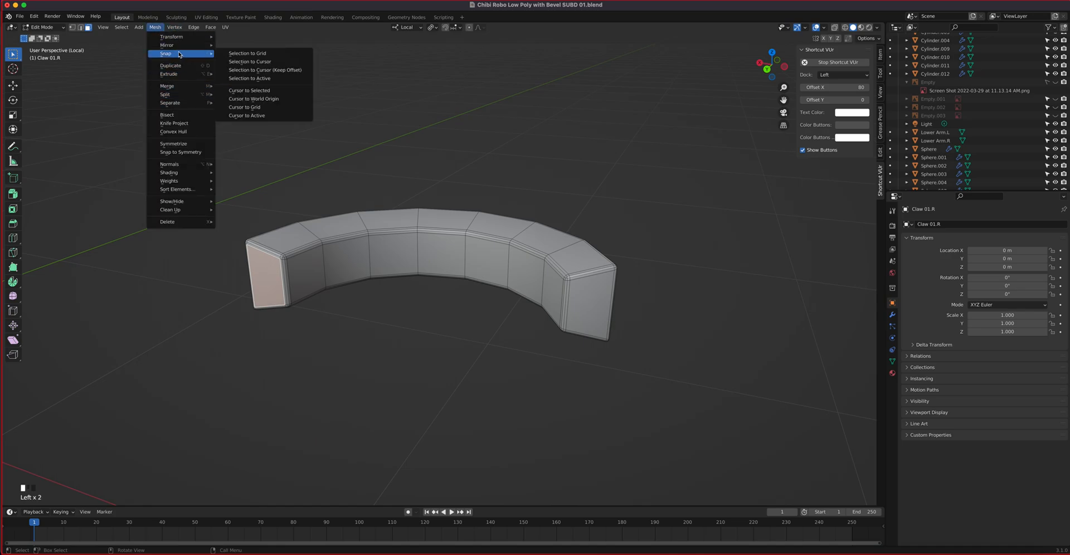
click(253, 90)
key(Tab)
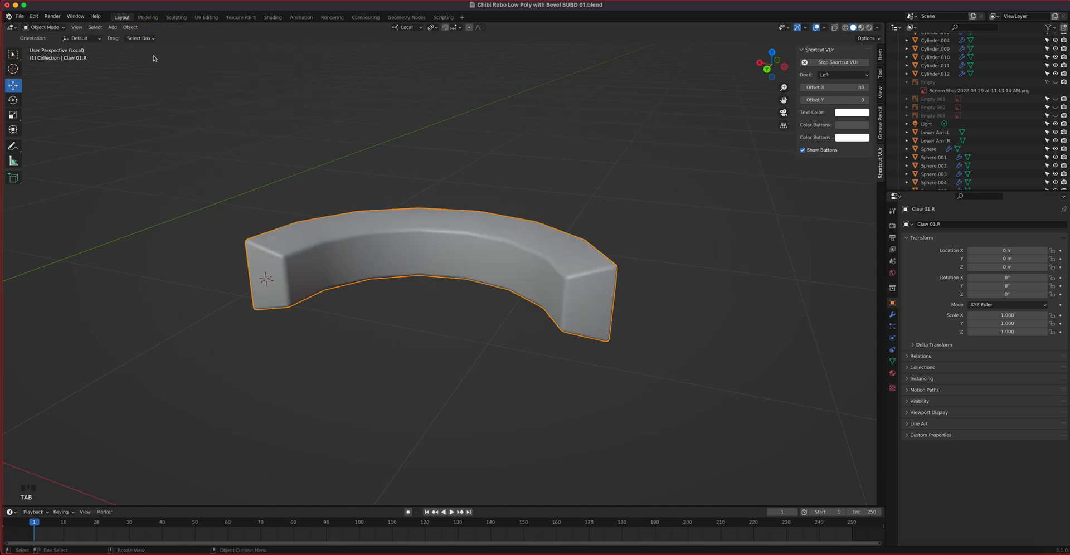
Set the origin of Claw 01.R to the 3D cursor and exit local view.
click(130, 27)
mouse_move(166, 48)
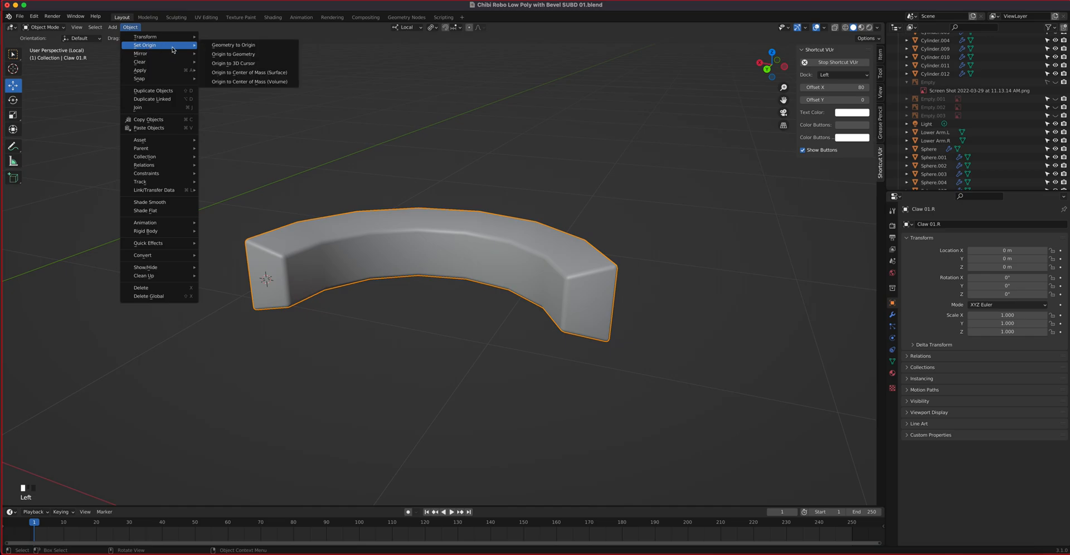
click(227, 65)
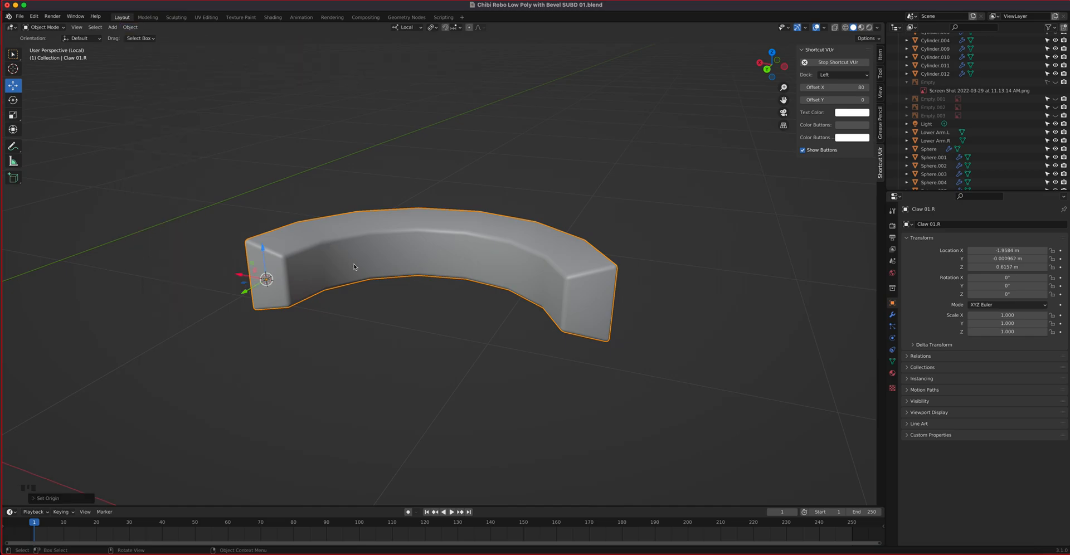
key(slash)
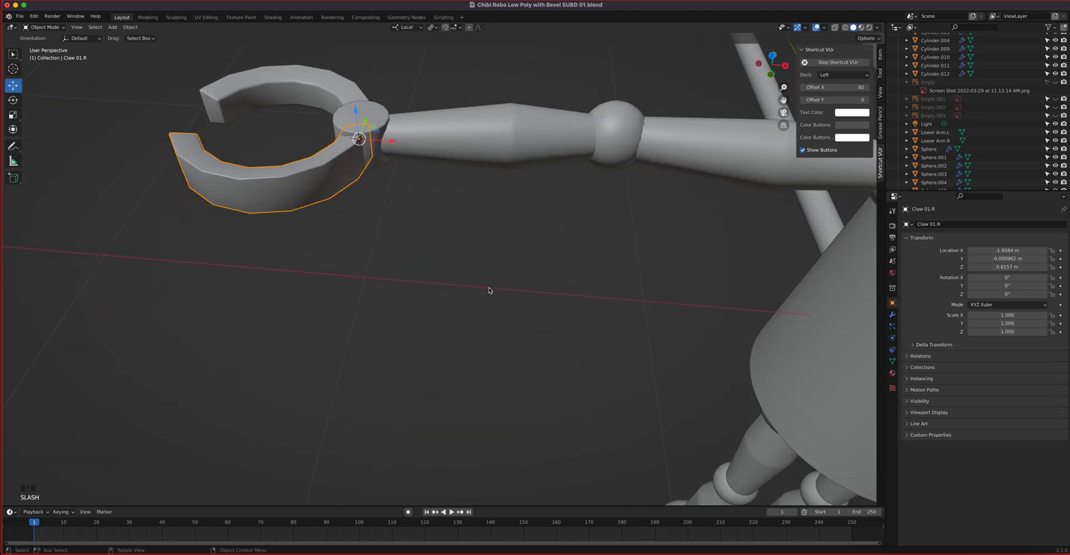
Set the origin of Claw 02.R to the same 3D cursor position at the right wrist.
click(282, 85)
middle_drag(392, 198, 363, 234)
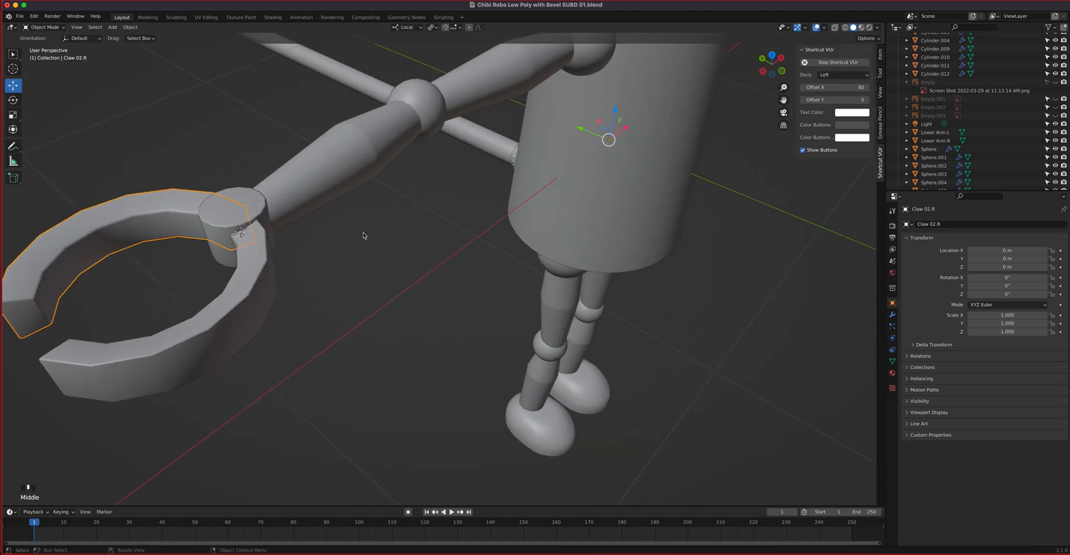
shift+middle_drag(236, 244, 409, 227)
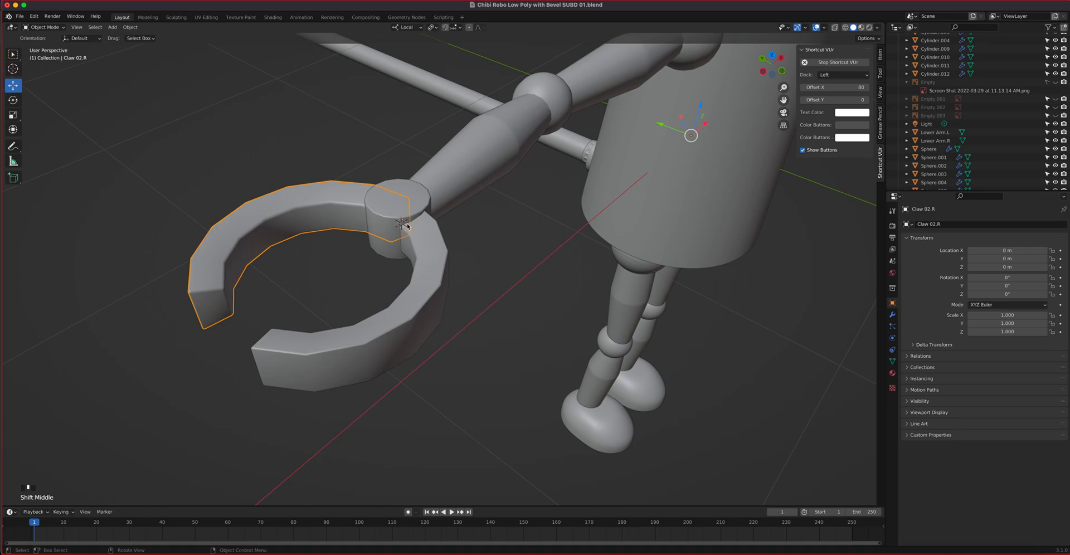
click(130, 27)
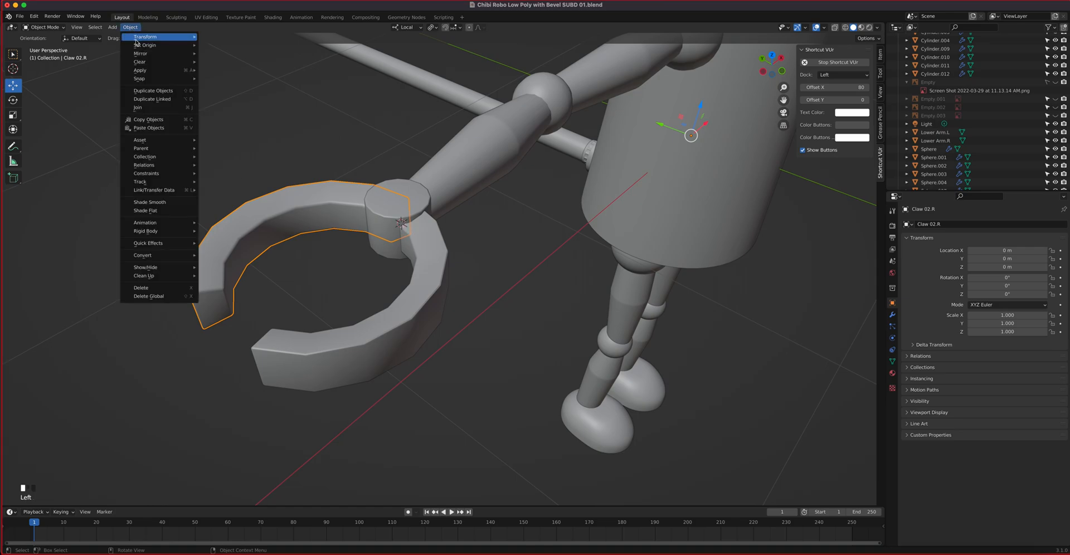
mouse_move(162, 46)
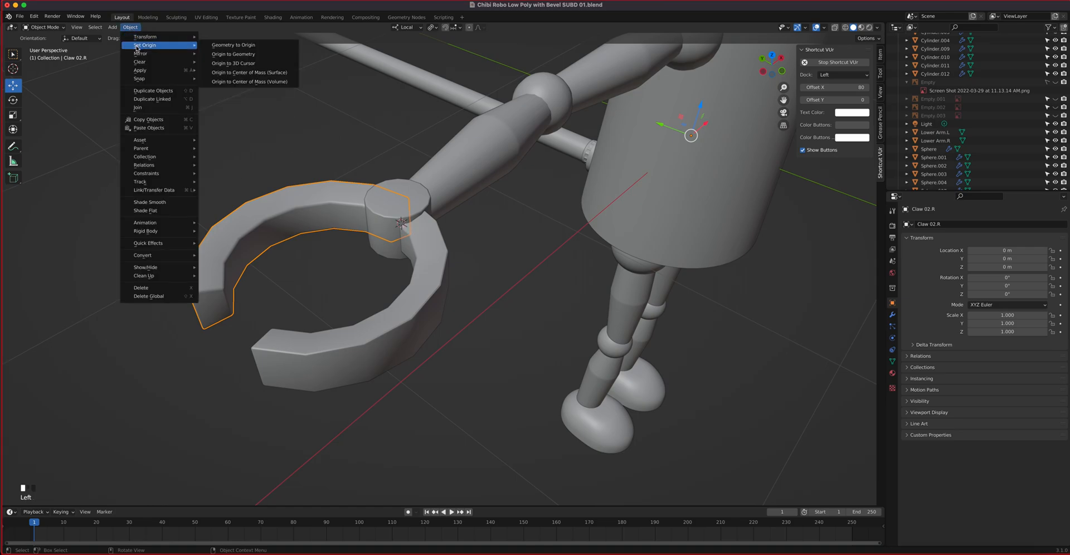
click(241, 55)
scroll(423, 268, down, 3)
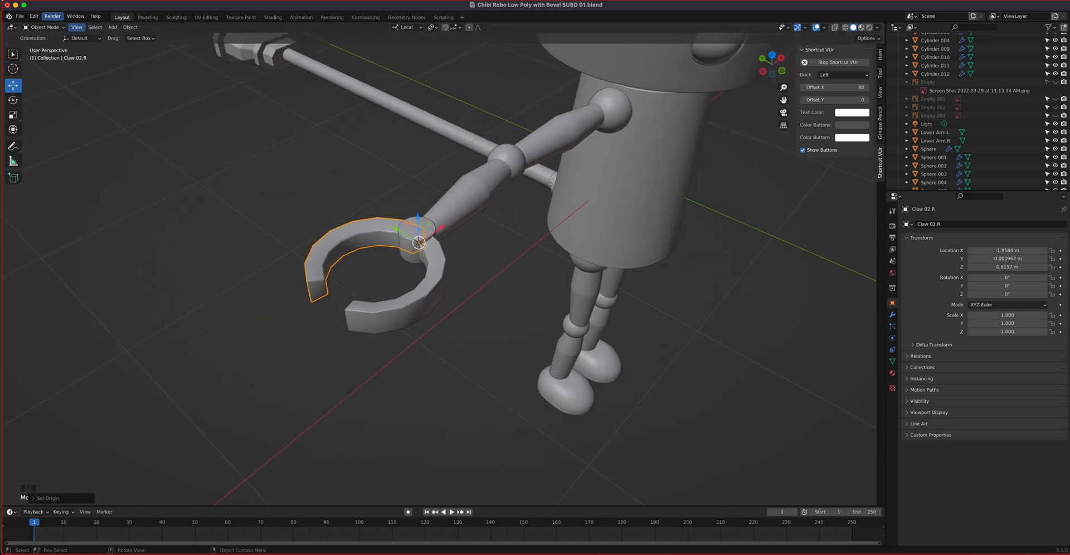
Save the scene as a new file named Chibi Robo Low Poly with Bevel Pivot Name.blend.
click(20, 16)
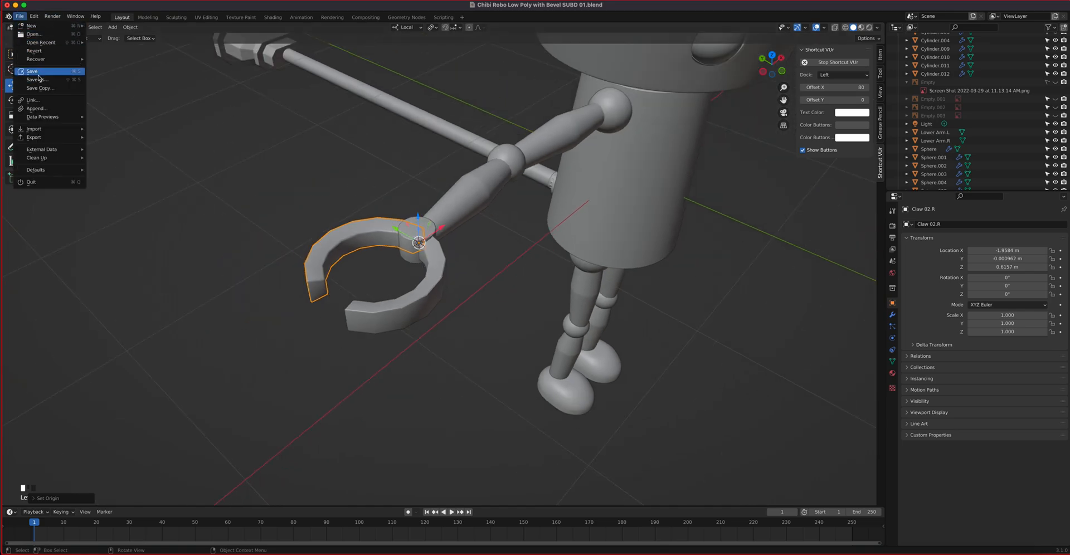
click(37, 80)
click(421, 365)
click(442, 365)
drag(427, 364, 471, 363)
click(456, 365)
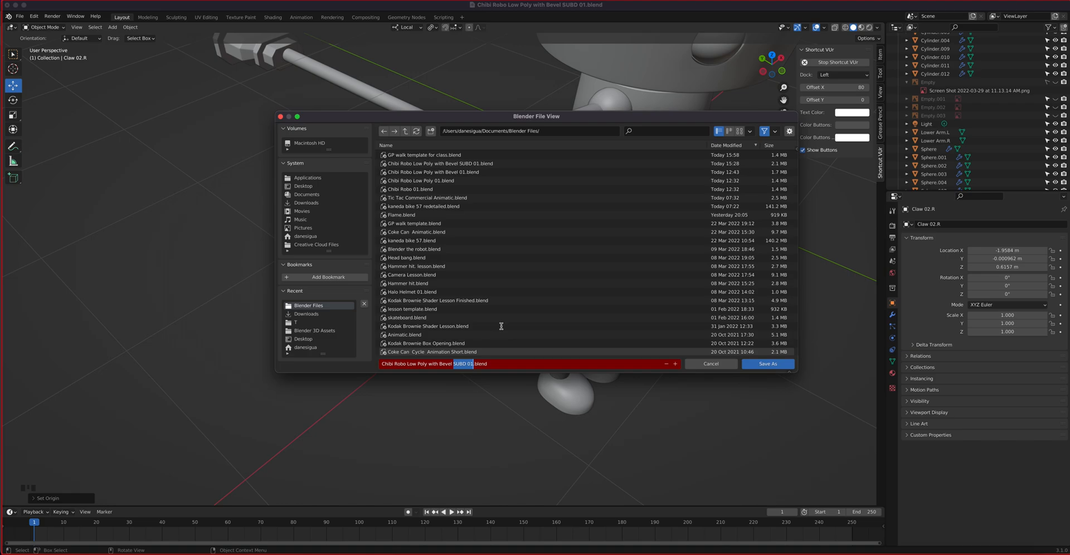
text(Pivot Name)
click(754, 368)
click(754, 365)
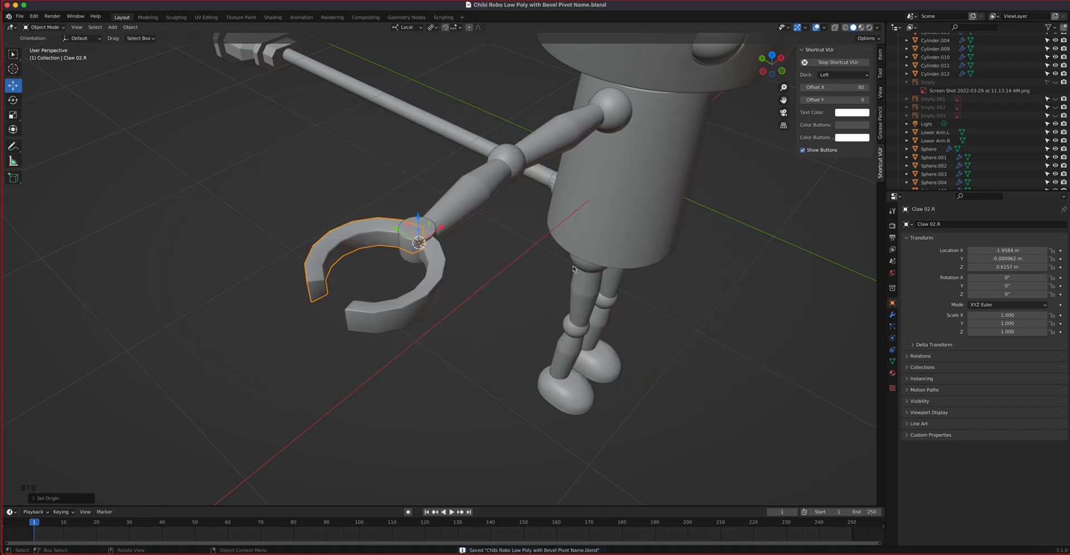
Rename the robot's torso cylinder as Body.
middle_drag(569, 262, 481, 241)
click(544, 243)
shift+middle_drag(634, 330, 323, 244)
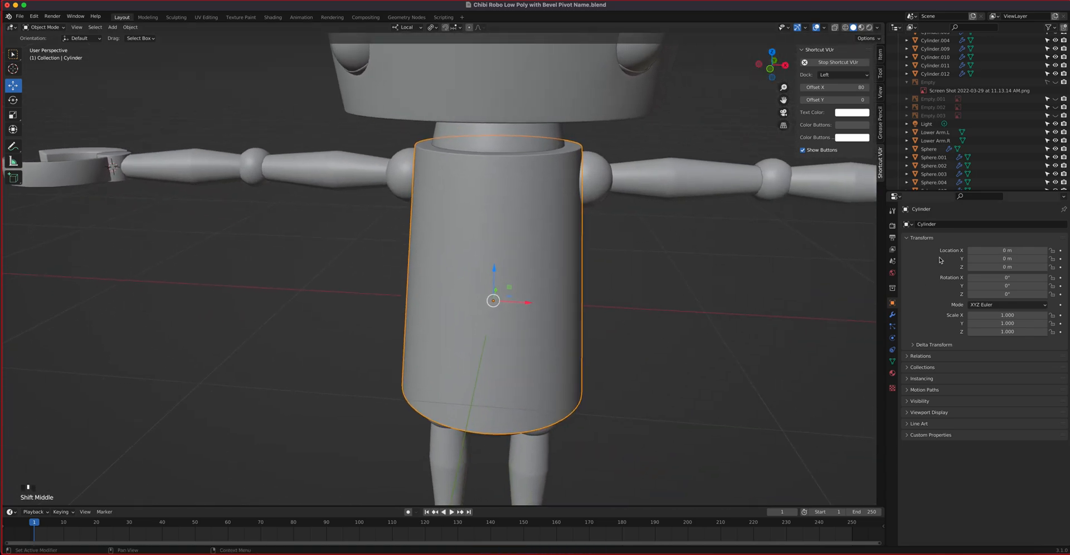
click(936, 224)
text(Body)
key(Return)
Rename the piece between the torso and the head as Neck.
double_click(504, 129)
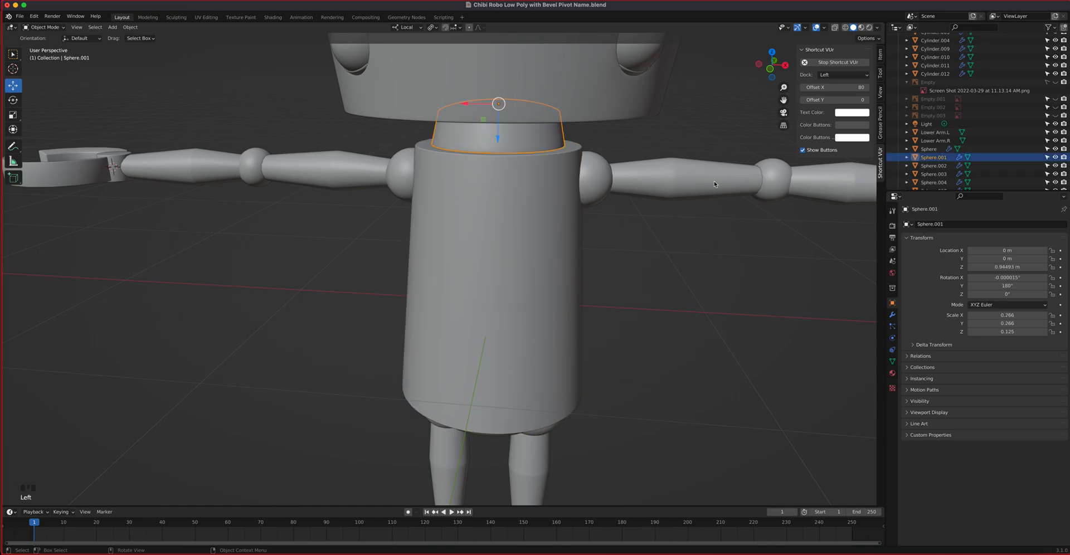
click(942, 225)
text(Neck)
key(Return)
Rename the large head mesh as Head.
click(610, 113)
shift+middle_drag(610, 112, 691, 362)
click(934, 224)
text(Head)
key(Return)
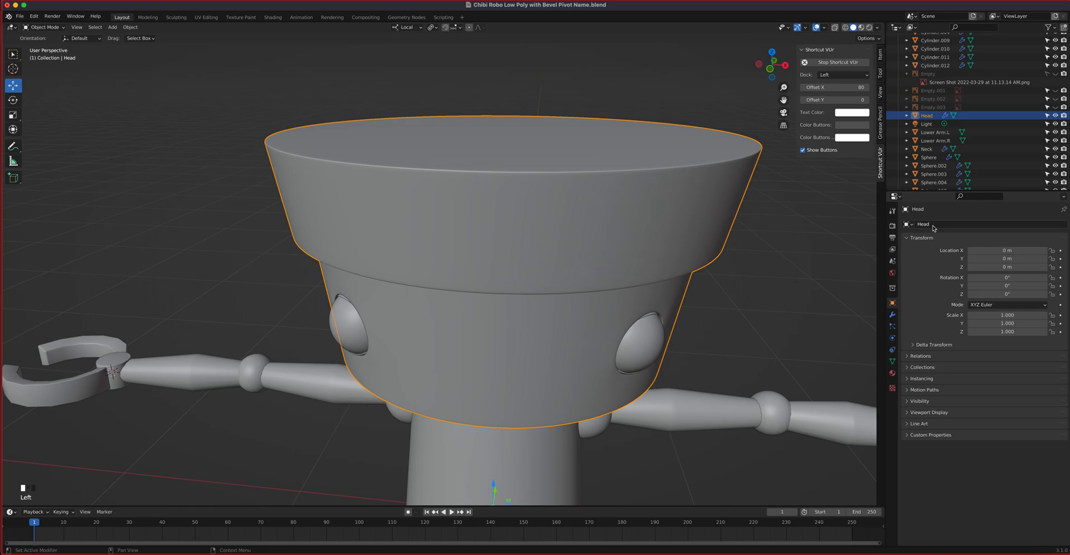
Try to separate the grown face selection of the mirrored eye sphere into its own object in Edit Mode.
click(644, 349)
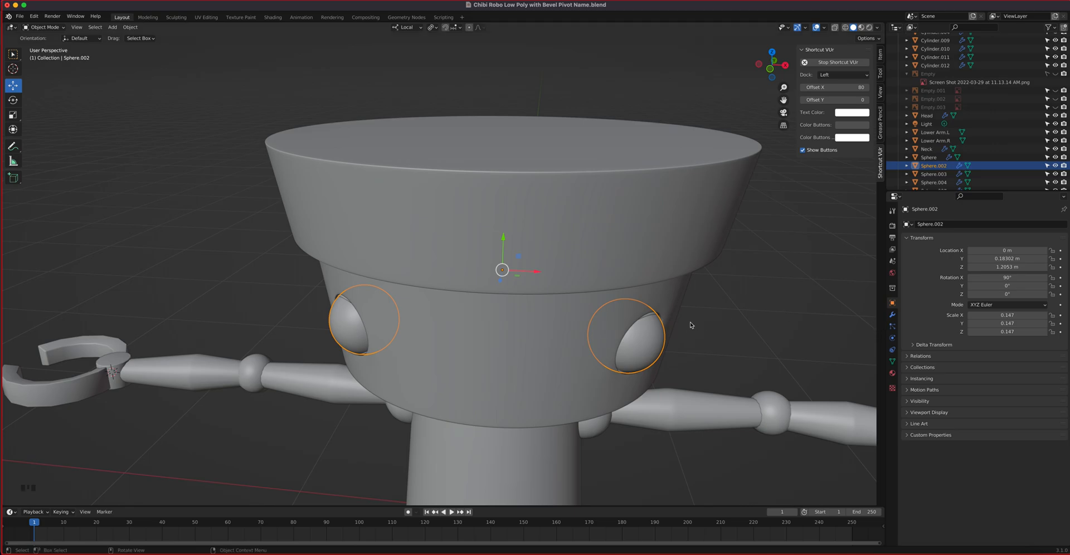
key(Tab)
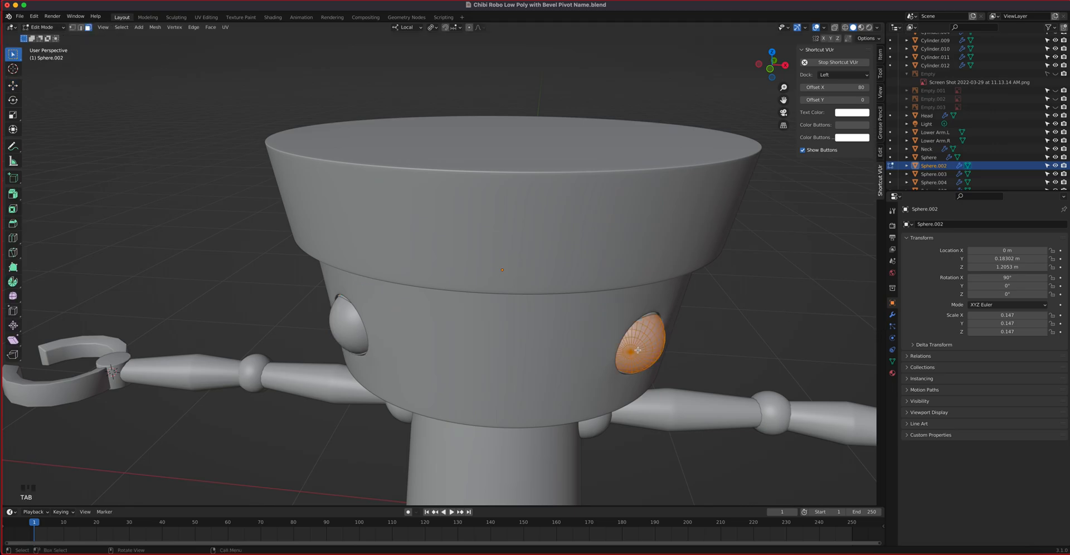
key(Tab)
key(Tab)
middle_drag(696, 311, 681, 259)
click(607, 183)
key(ctrl+KP_Add)
key(ctrl+KP_Add)
key(ctrl+KP_Add)
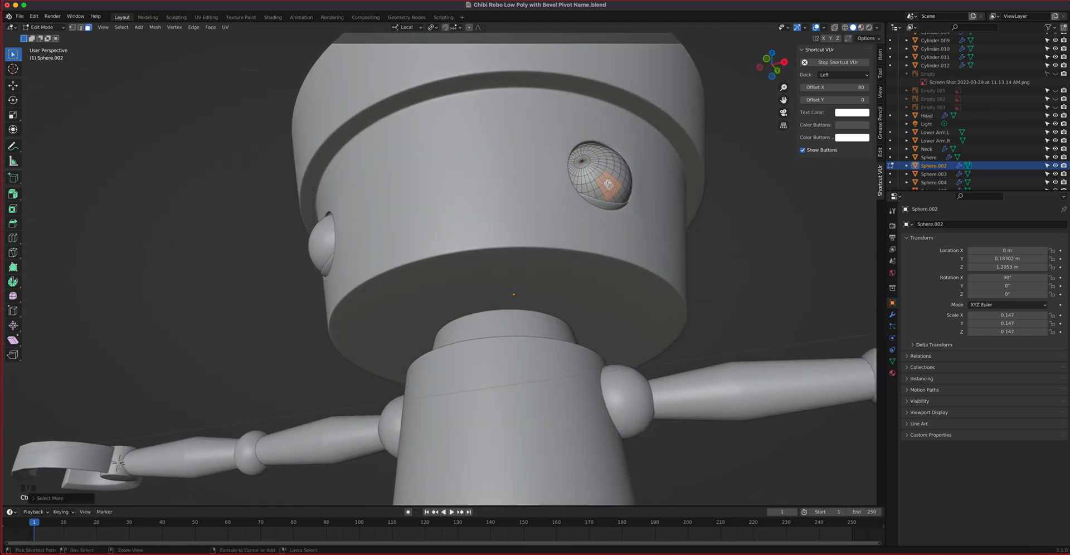
key(ctrl+KP_Add)
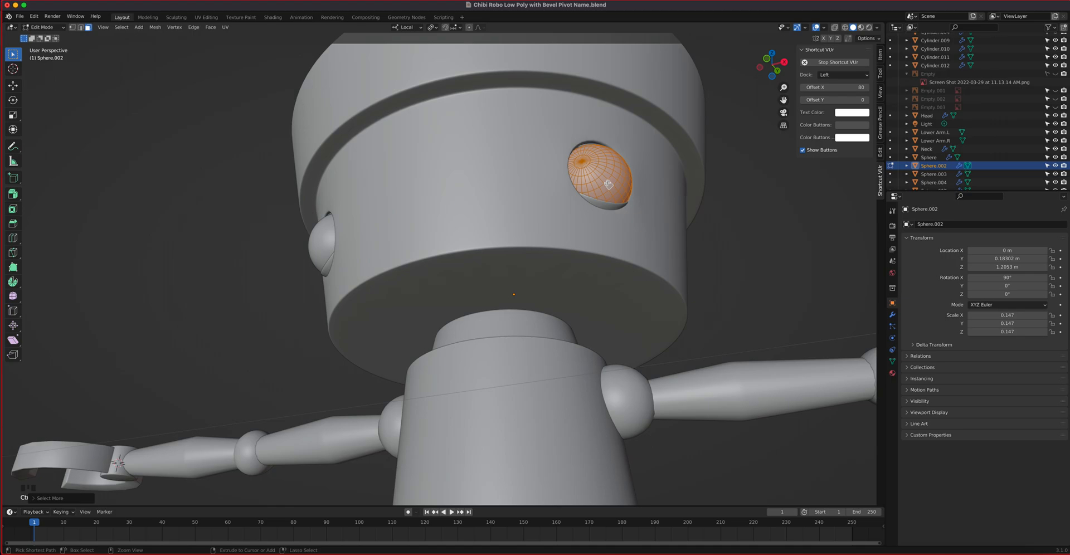
key(p)
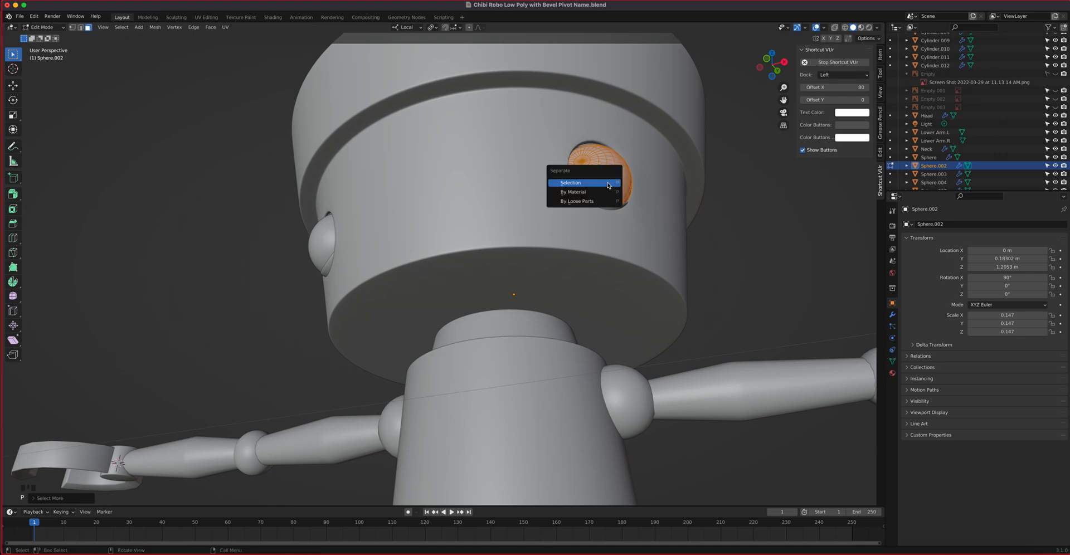
click(608, 185)
Remove the Subdivision modifier from the eyes and apply their Mirror modifier in Object Mode.
click(892, 314)
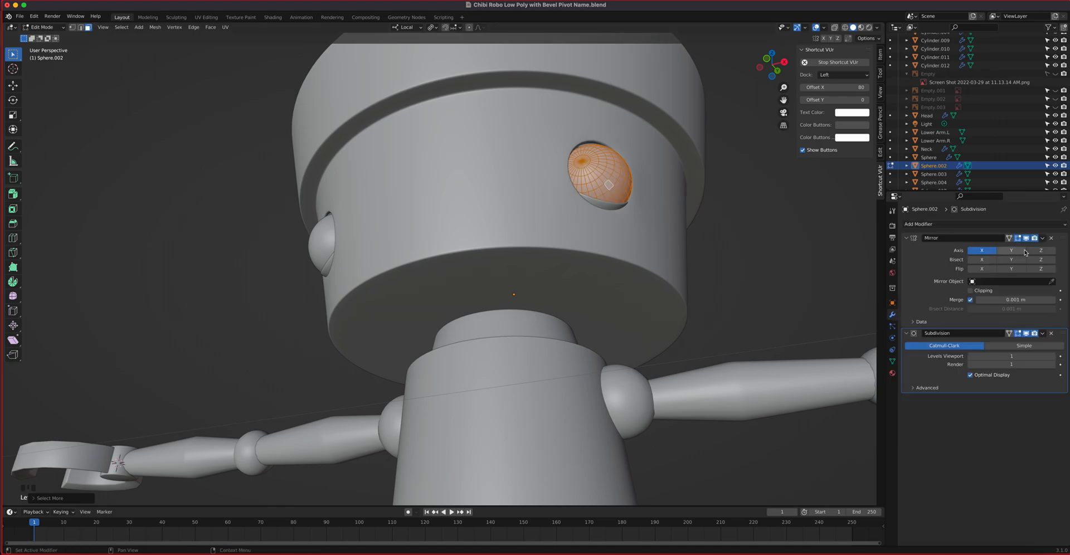
click(1051, 334)
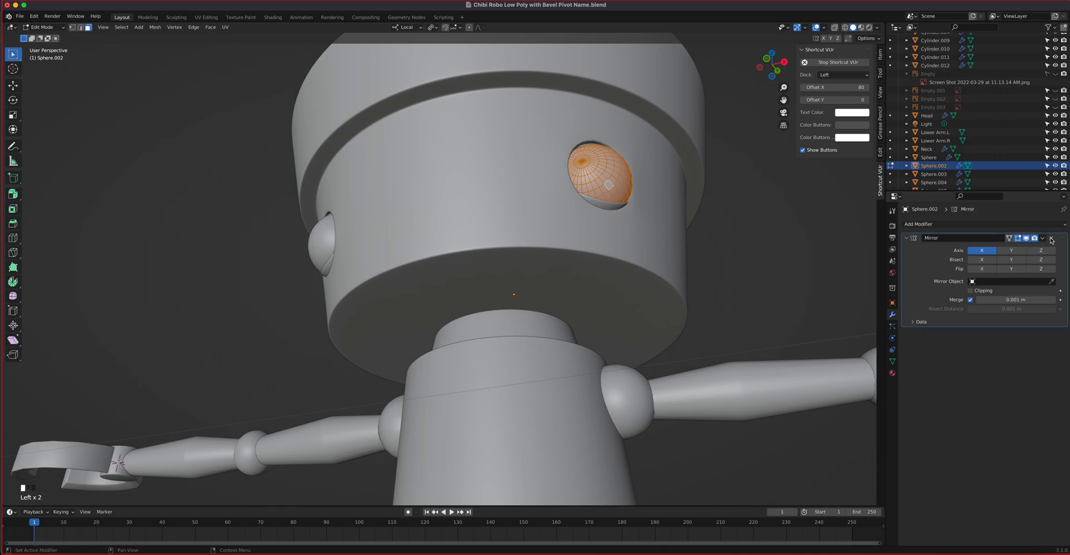
key(Tab)
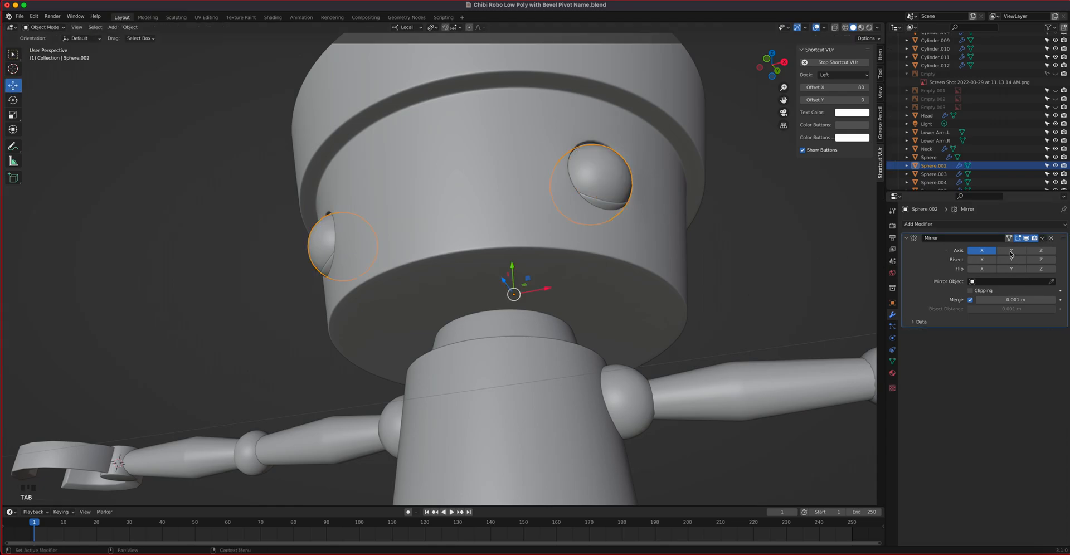
click(1042, 240)
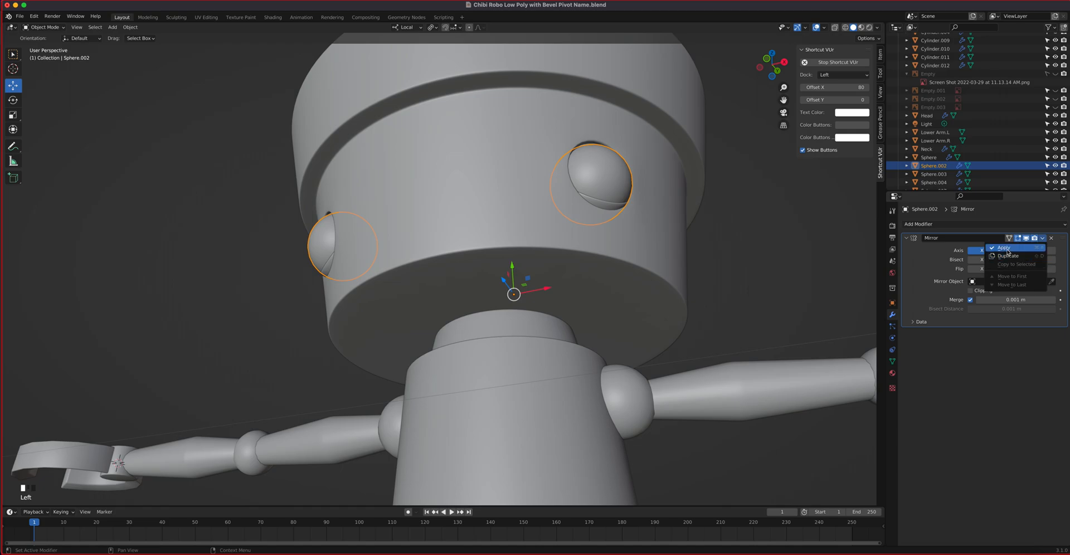
click(1007, 248)
Separate the eye on the robot's left side into its own object by growing a face selection, and select that eye in Object Mode.
key(Tab)
click(617, 177)
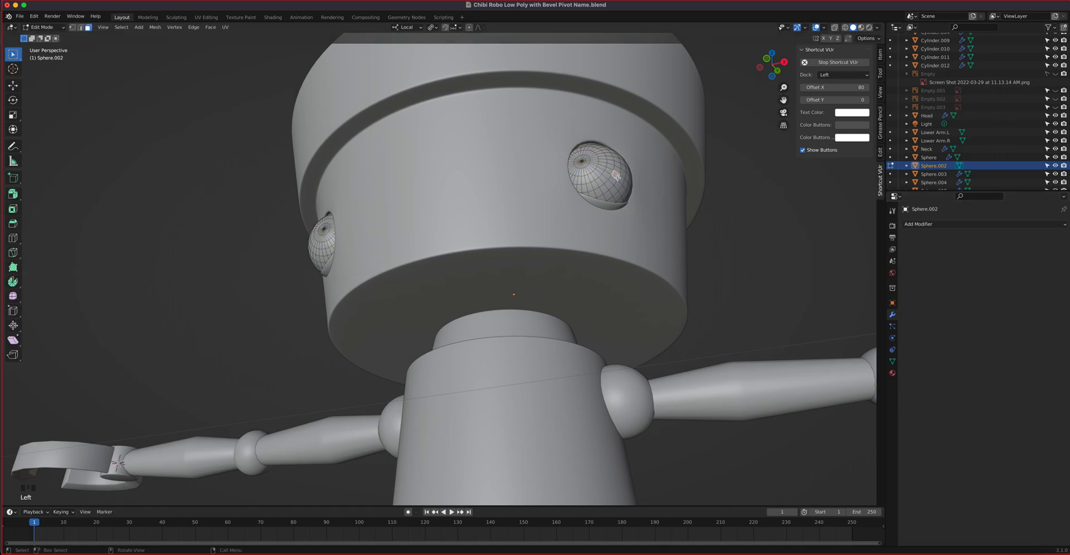
key(ctrl+KP_Add)
key(ctrl+KP_Add)
key(ctrl+KP_Add)
key(ctrl+KP_Add)
key(ctrl+KP_Add)
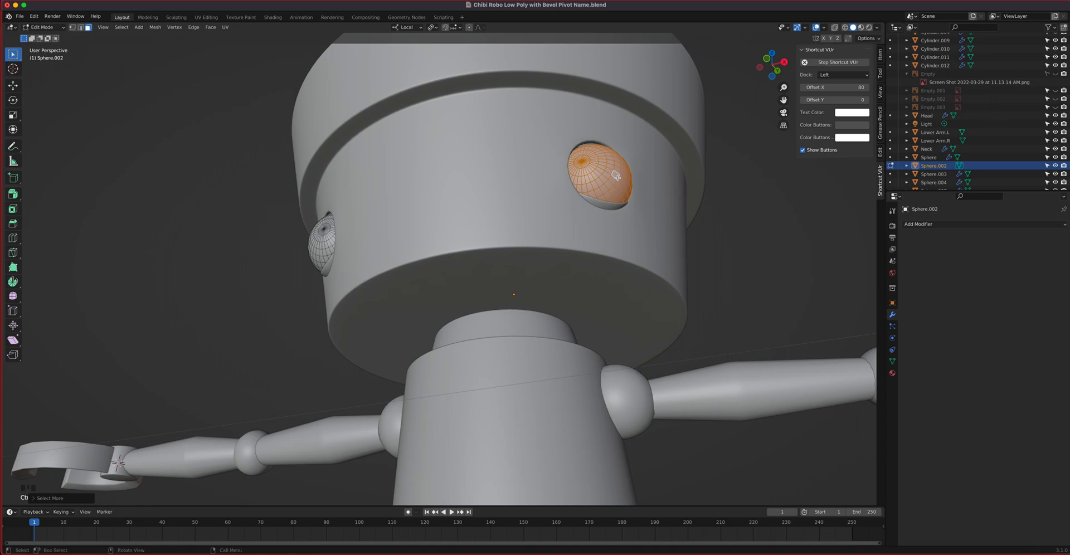
key(p)
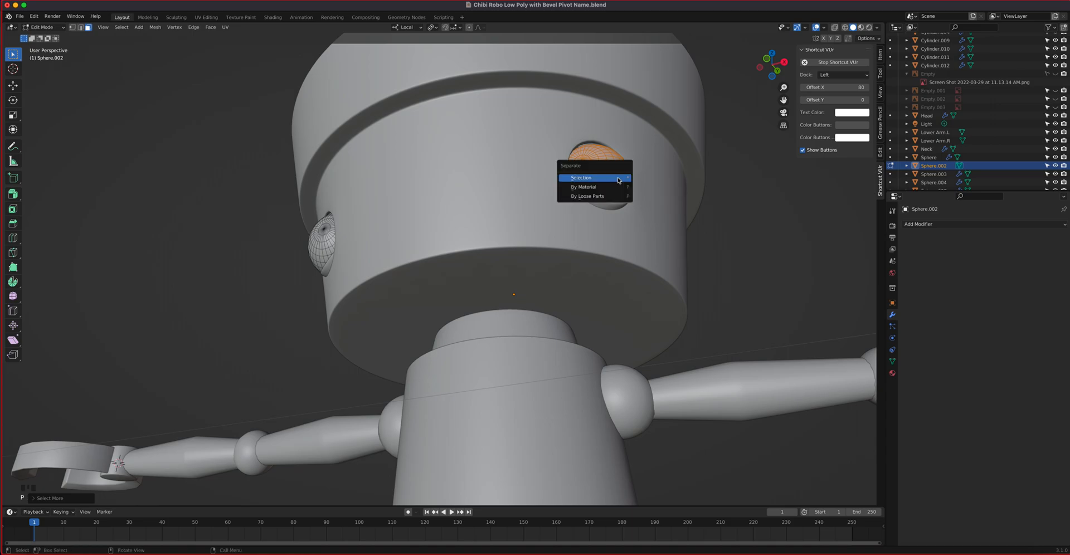
click(619, 178)
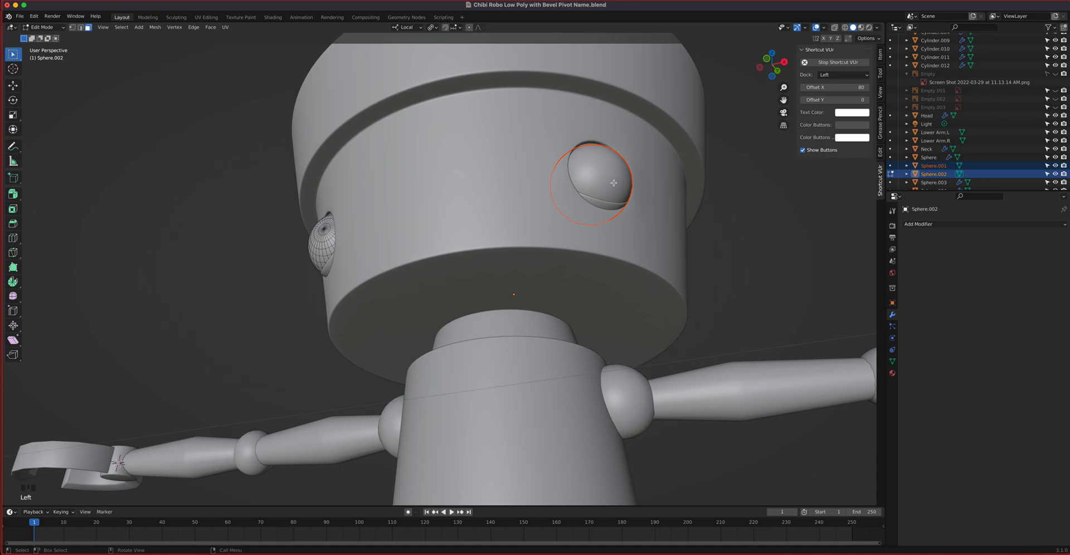
key(Tab)
click(612, 180)
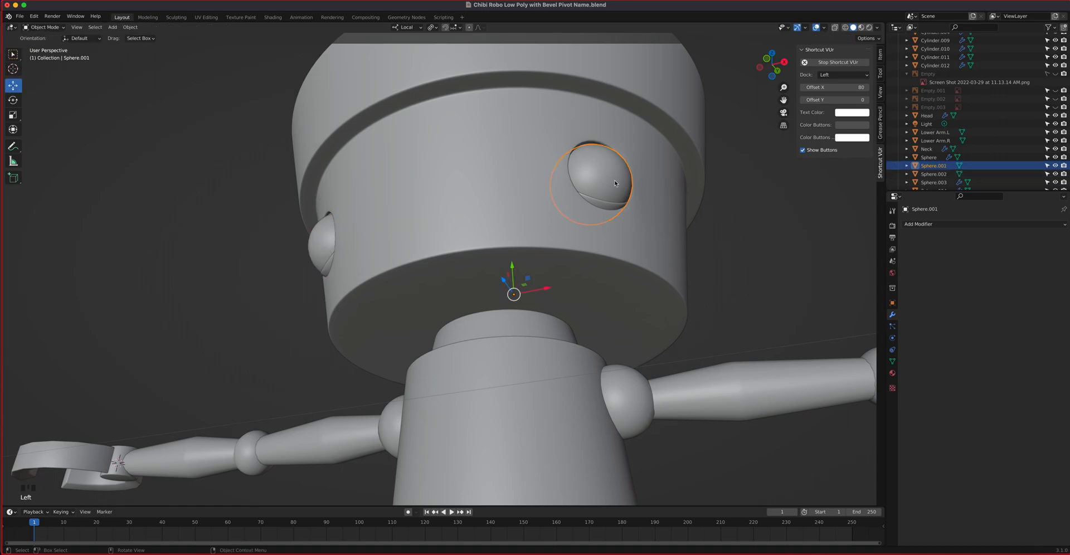
Rename the selected eye sphere as Eye.L and move its origin to the centre of its own geometry.
double_click(932, 166)
scroll(930, 169, down, 3)
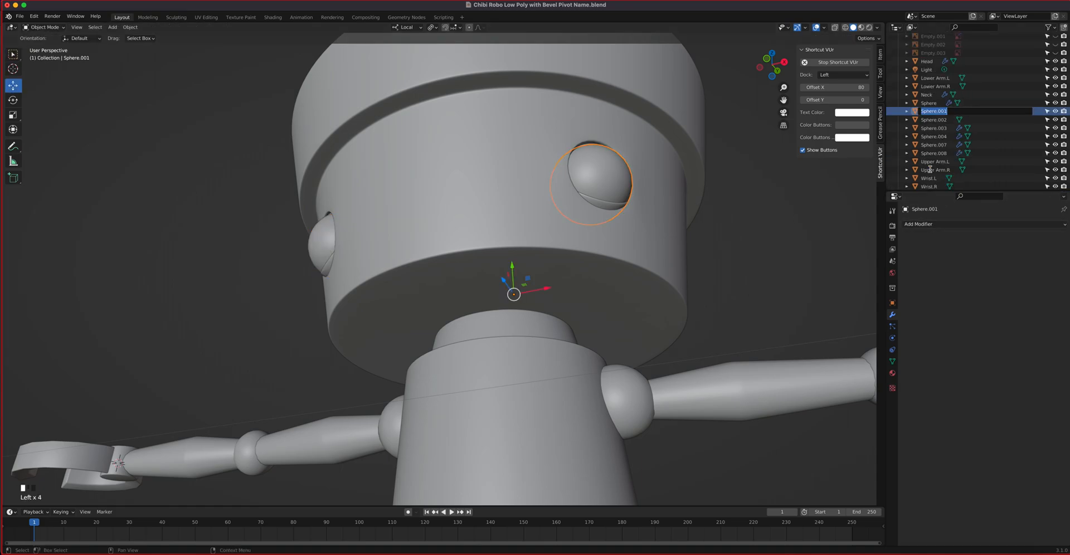
text(Eye.L)
key(Return)
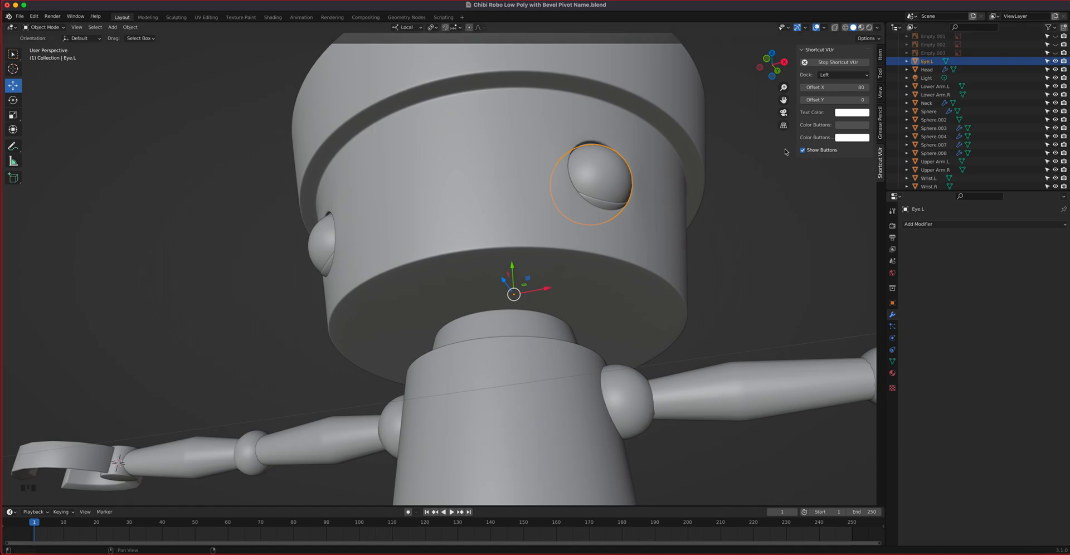
click(130, 27)
mouse_move(148, 48)
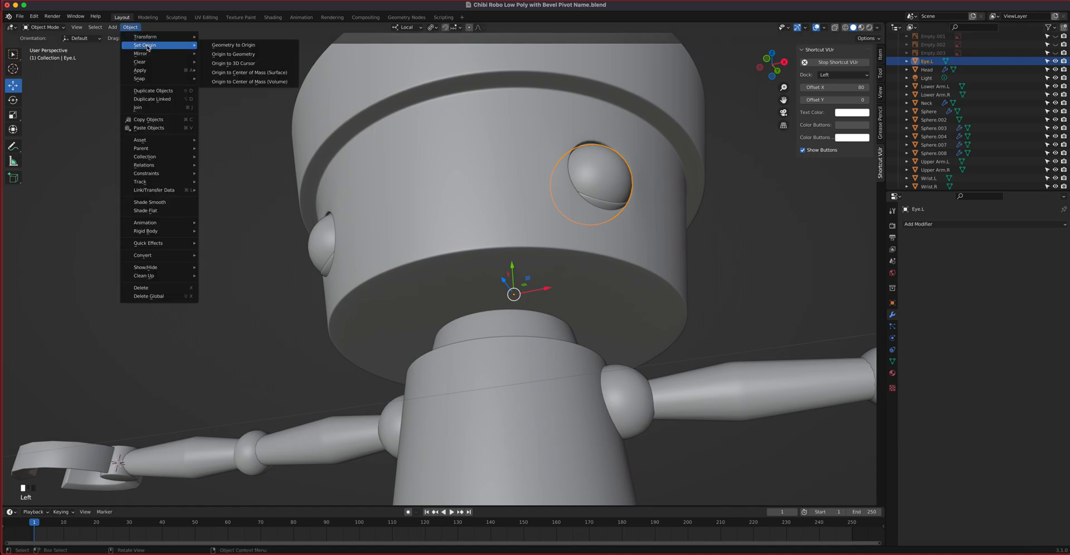
click(253, 54)
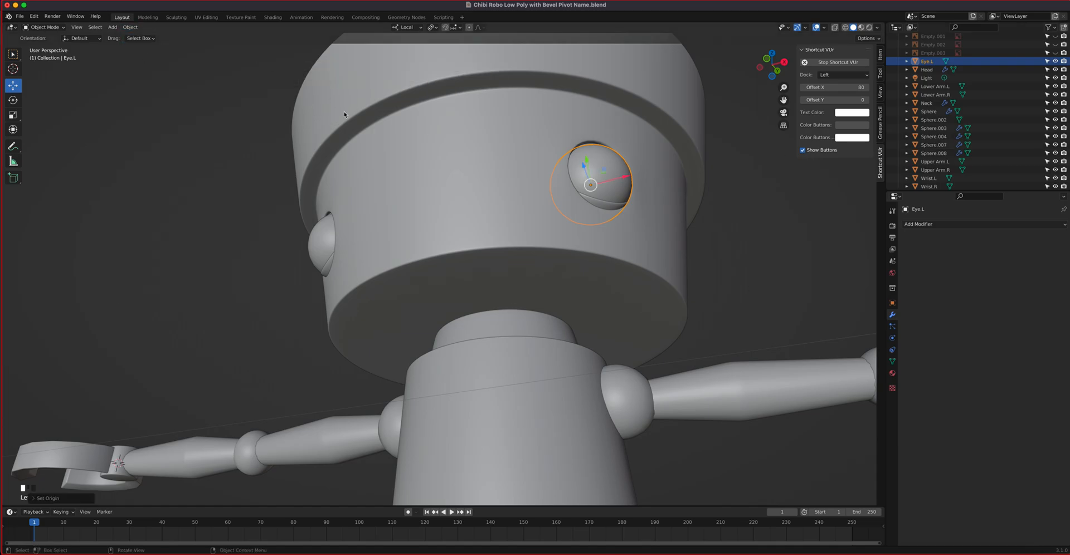
Select the opposite eye, on the robot's right side, and set its origin to its geometry.
middle_drag(586, 213, 465, 288)
click(403, 310)
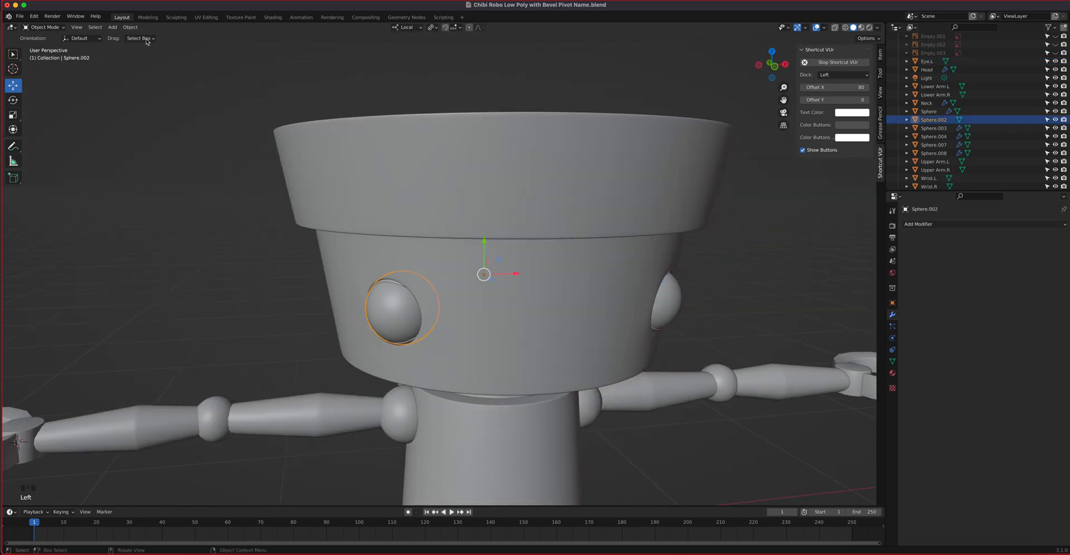
click(129, 27)
mouse_move(155, 45)
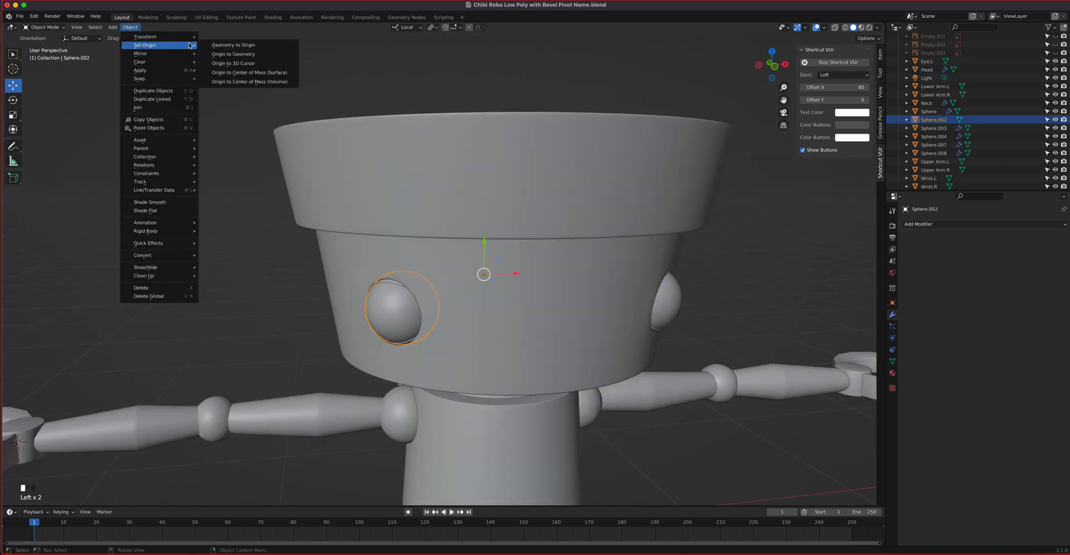
click(255, 54)
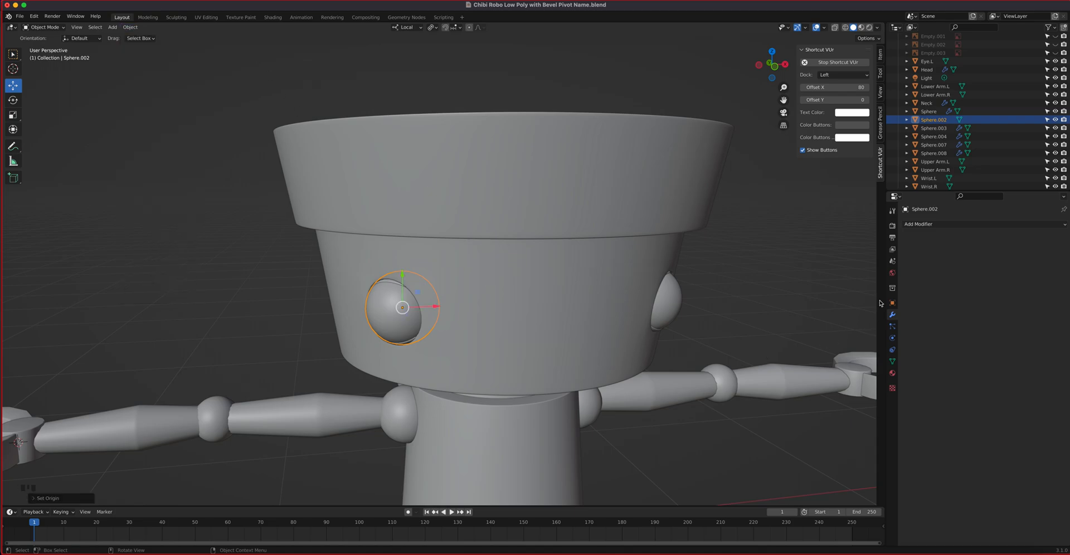
Rename the selected right eye object, Sphere.002, as Eye.R.
double_click(934, 120)
text(Eye.R)
key(Return)
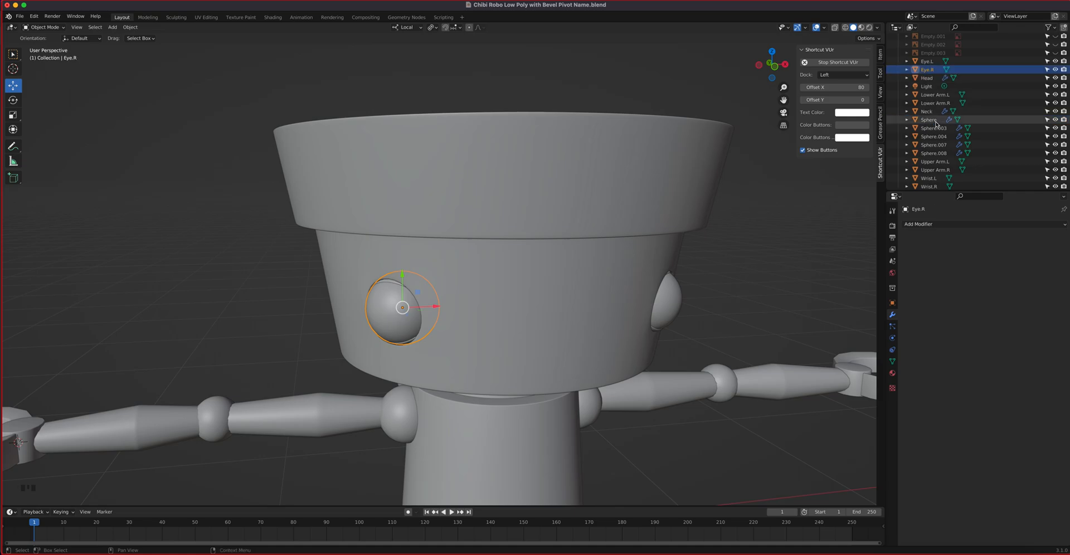
Rename the pelvis sphere beneath the robot's body as Waist.
middle_drag(787, 273, 679, 254)
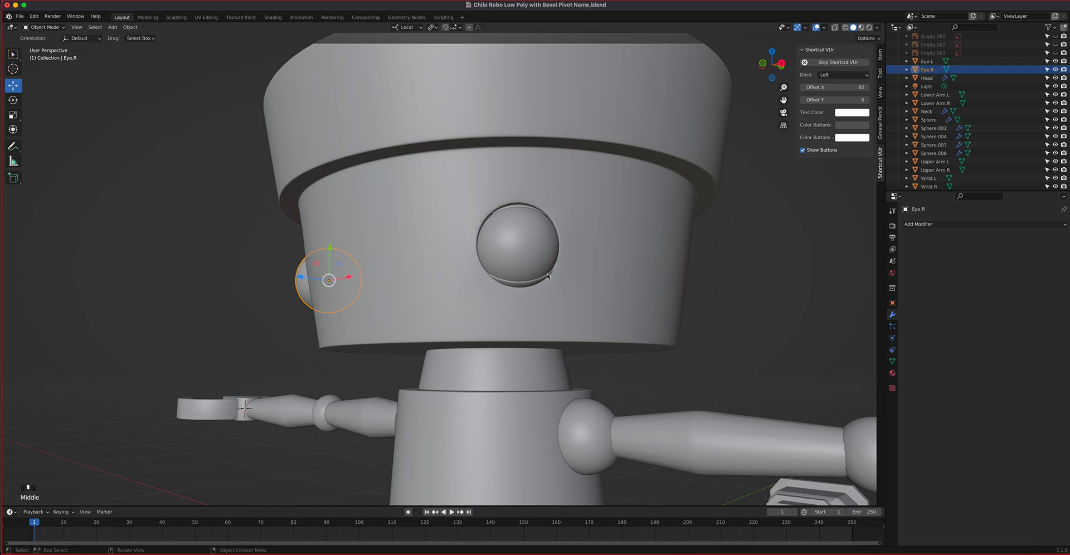
middle_drag(456, 279, 480, 296)
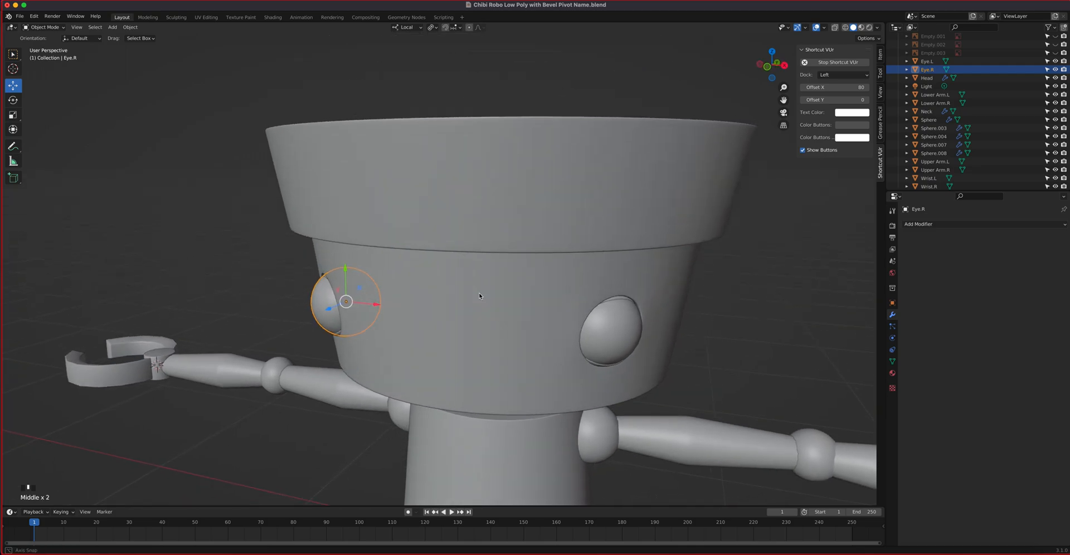
scroll(480, 296, down, 4)
shift+middle_drag(510, 337, 508, 120)
click(488, 196)
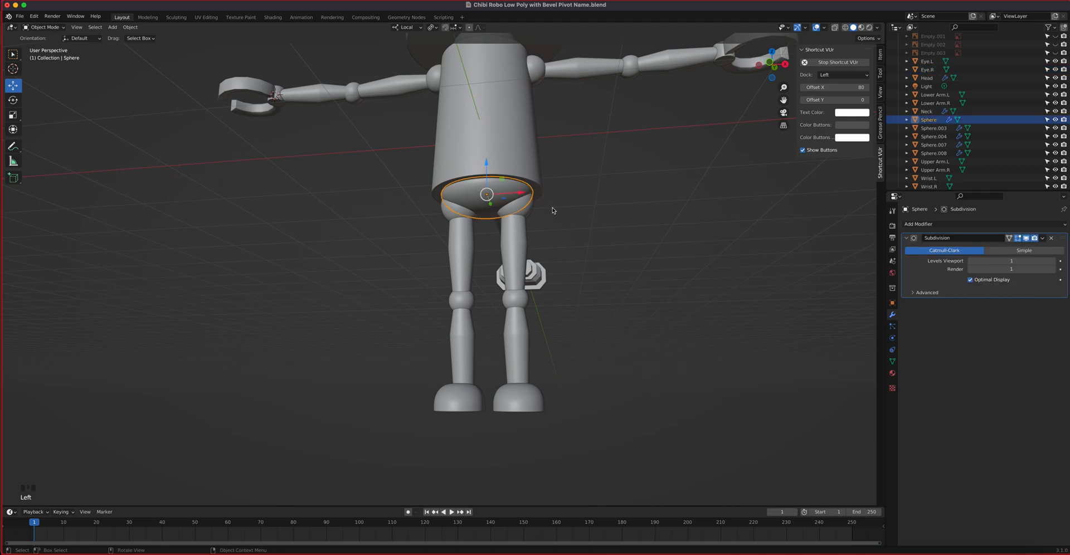
click(930, 120)
double_click(932, 120)
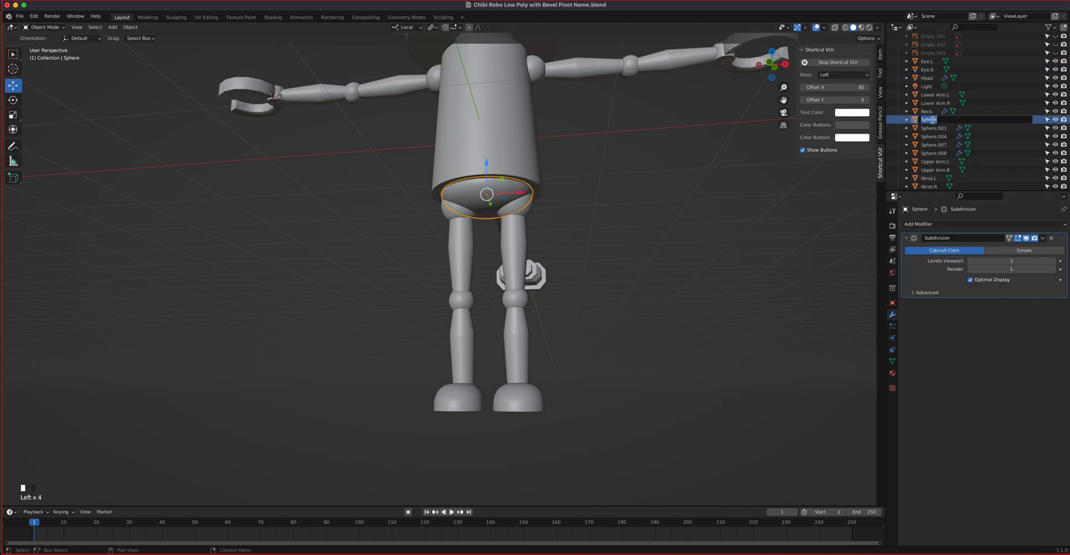
text(Waist)
key(Return)
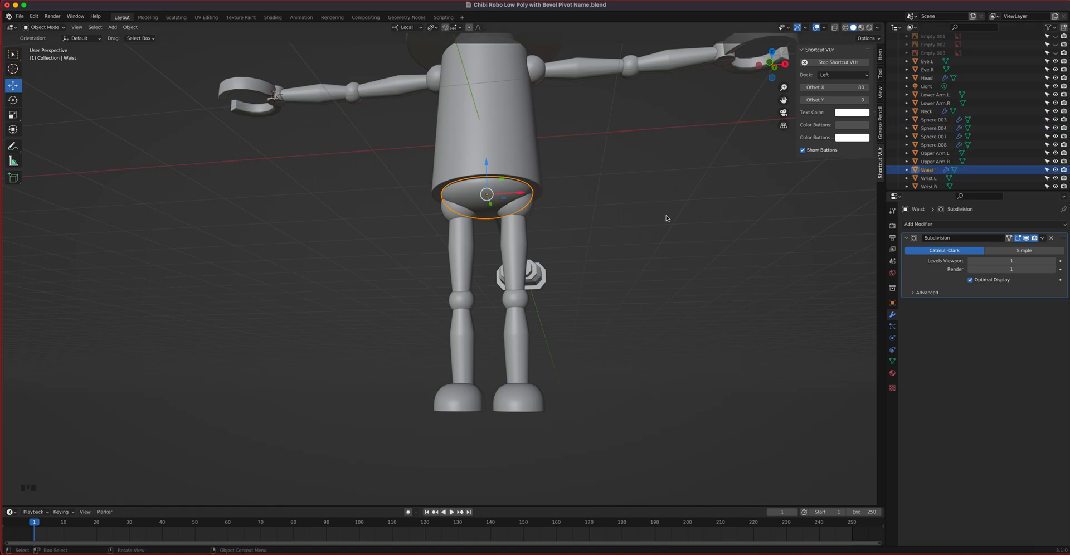
Remove the Subdivision modifier from the hip joint spheres and apply their Mirror modifier.
scroll(510, 211, up, 4)
middle_drag(509, 213, 525, 237)
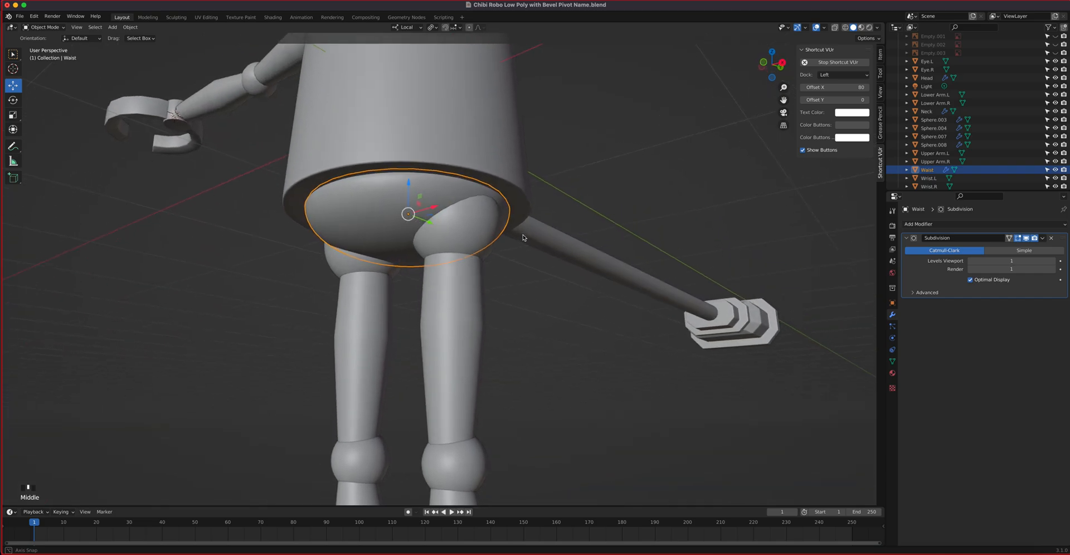
click(476, 230)
middle_drag(472, 261, 524, 223)
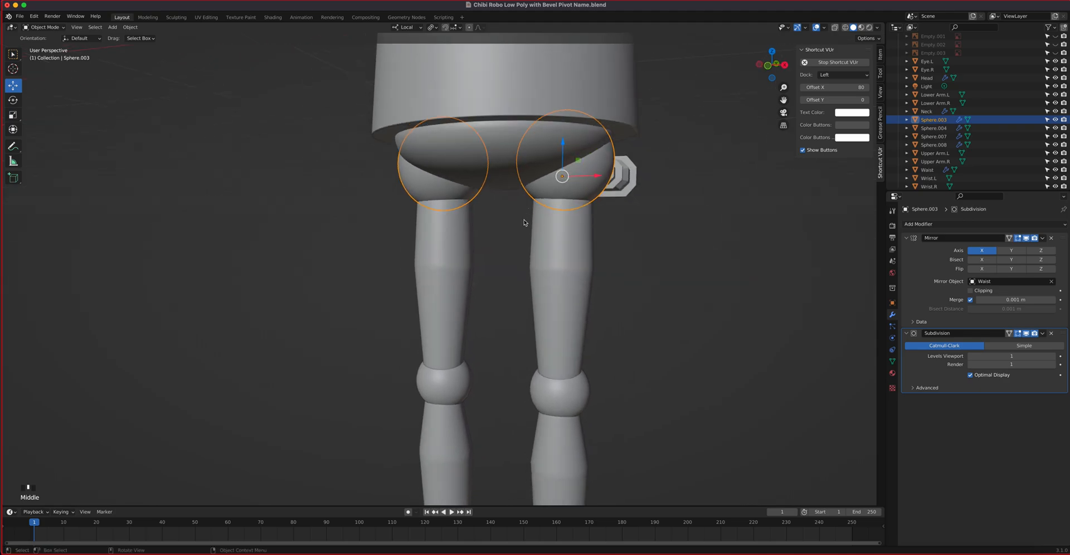
key(KP_1)
scroll(533, 218, up, 2)
shift+middle_drag(570, 180, 472, 283)
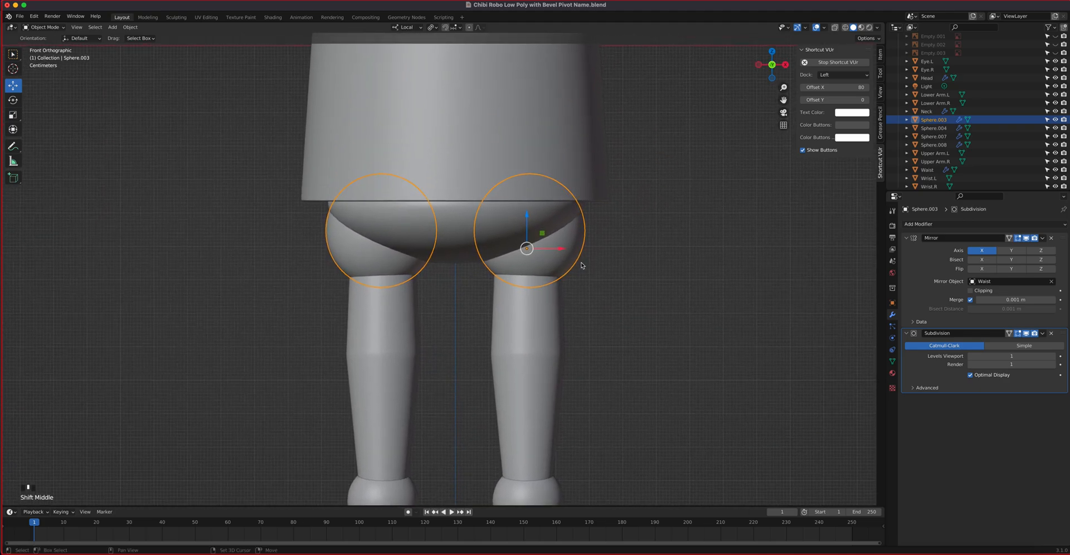
click(1051, 333)
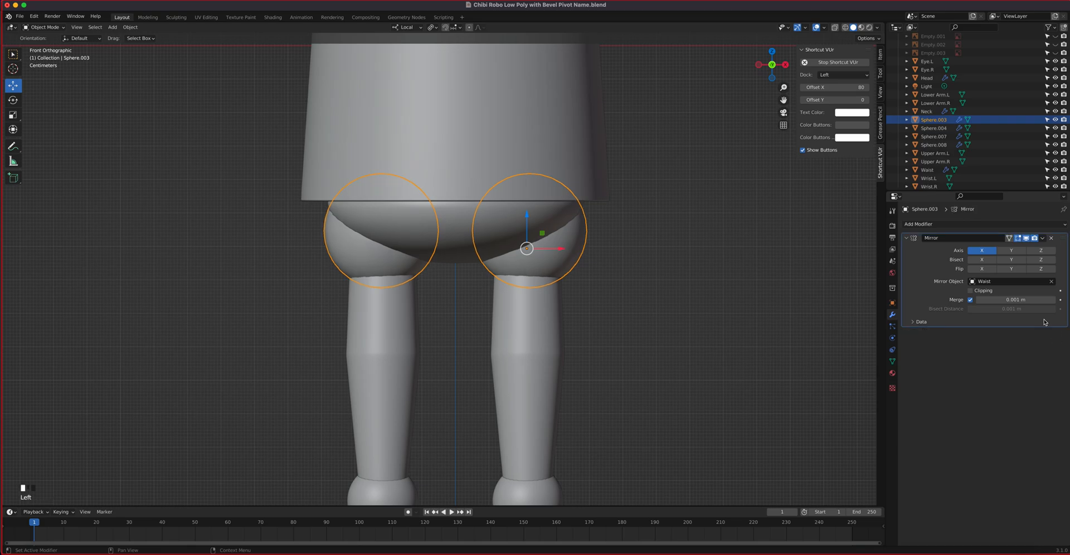
click(1043, 239)
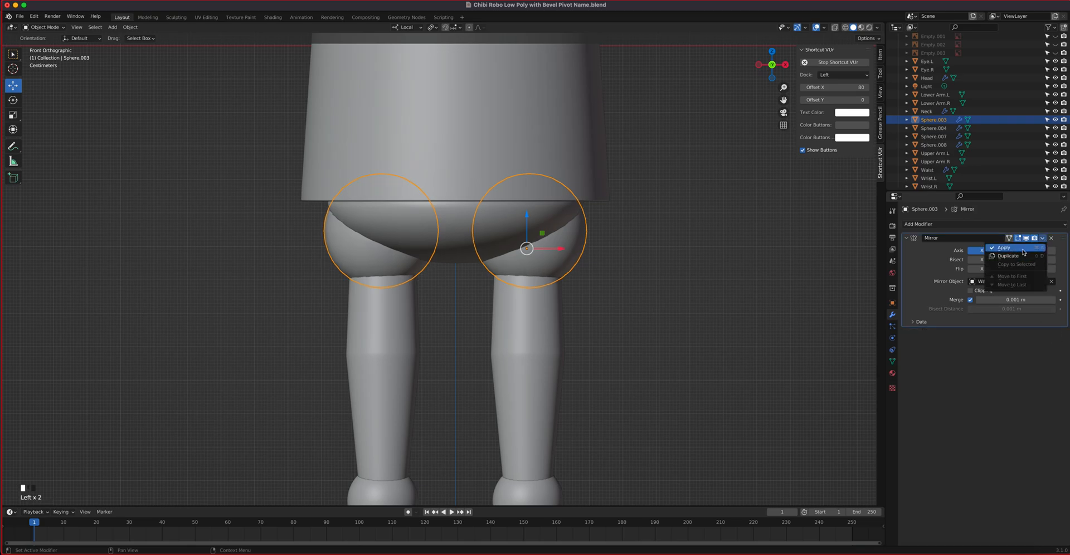
click(1032, 249)
Remove the Subdivision modifier from the upper legs and apply their Mirror modifier.
click(489, 367)
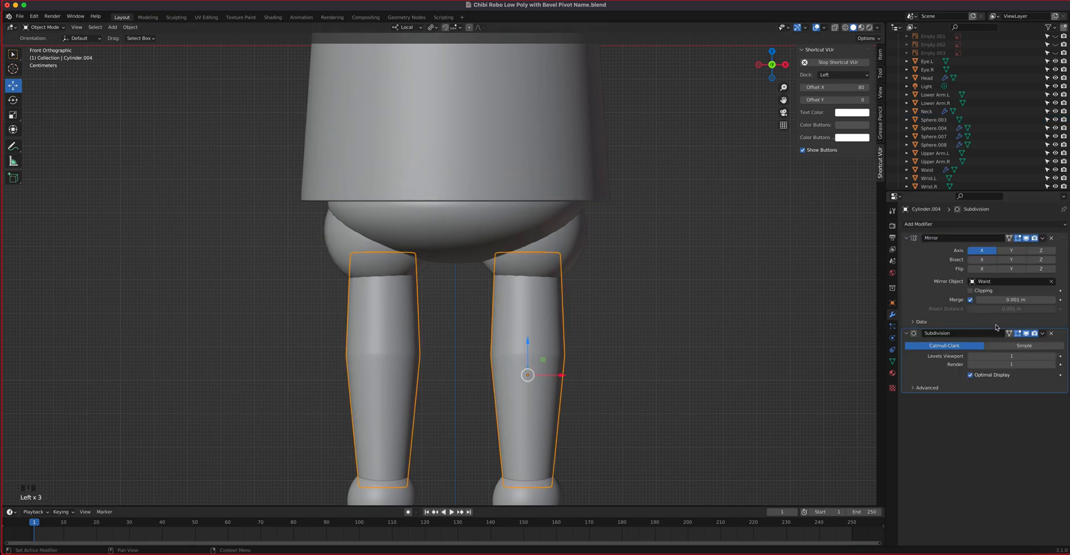
click(1052, 333)
click(1043, 239)
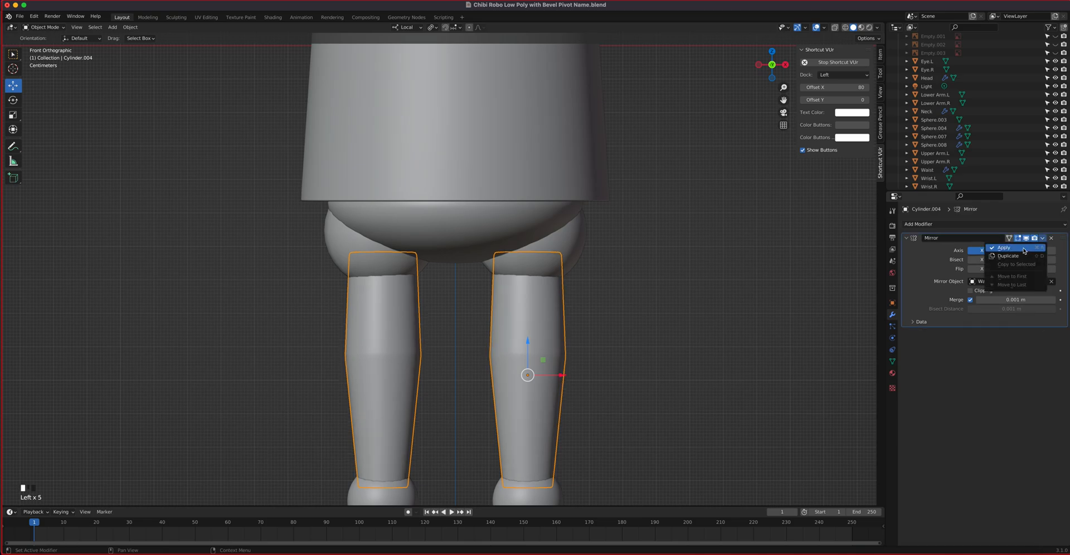
click(1025, 251)
Remove the Subdivision modifier from the knee spheres and apply their Mirror modifier.
shift+scroll(645, 292, down, 5)
click(516, 374)
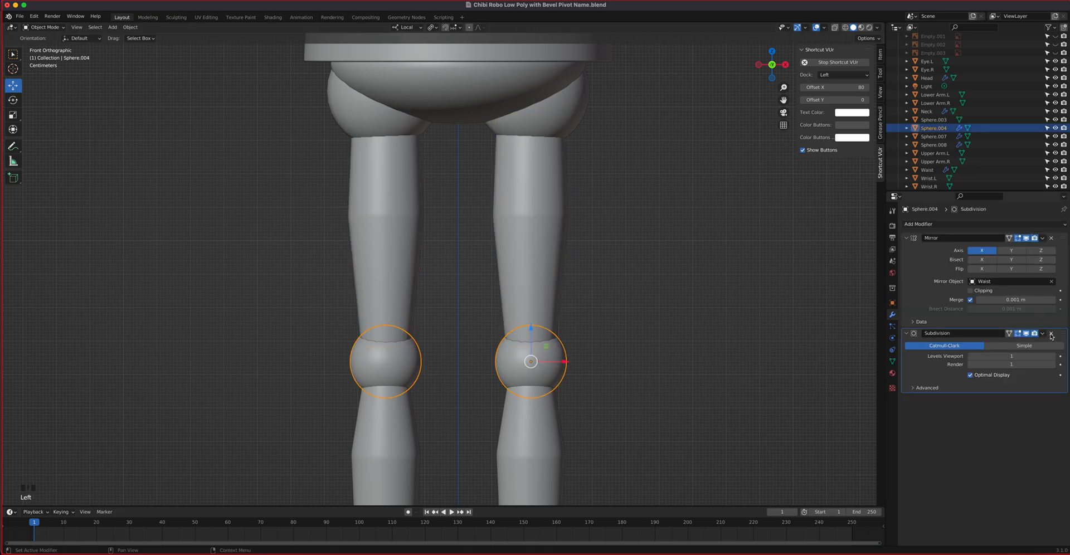
click(1052, 333)
click(1043, 239)
click(1022, 251)
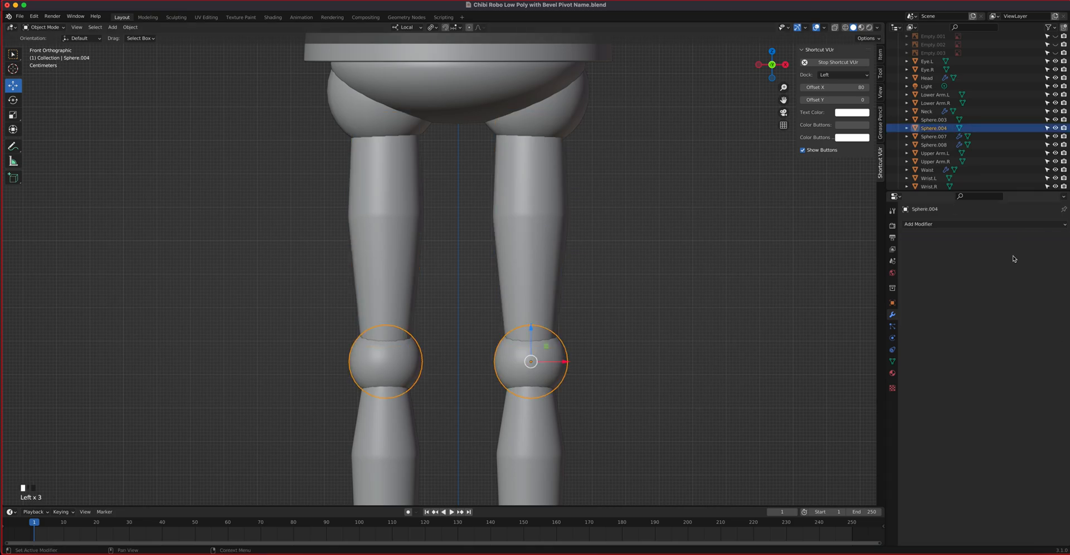
Apply the Mirror modifier on the lower legs and remove their Subdivision modifier.
shift+scroll(676, 306, down, 5)
click(561, 289)
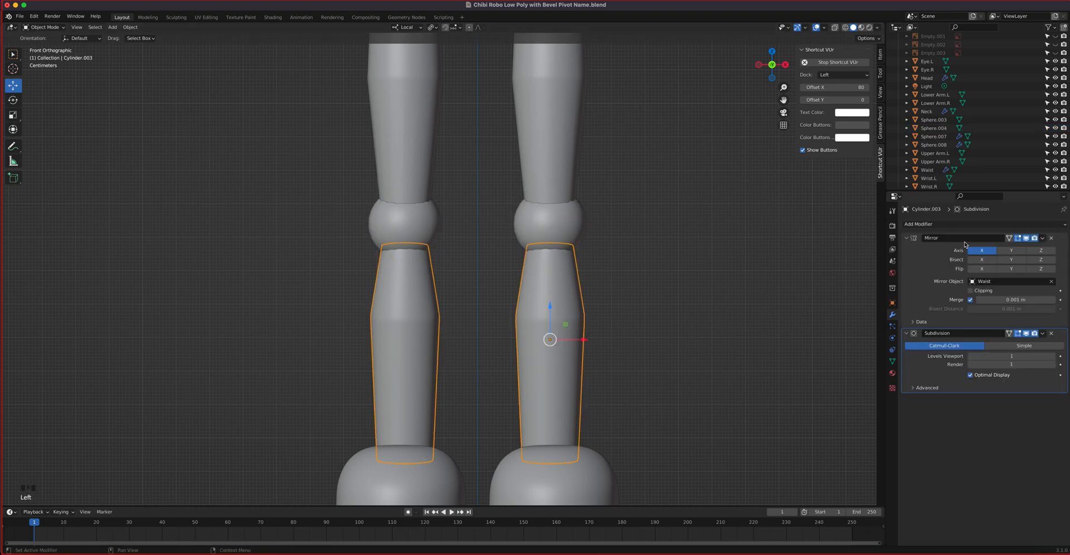
click(1043, 239)
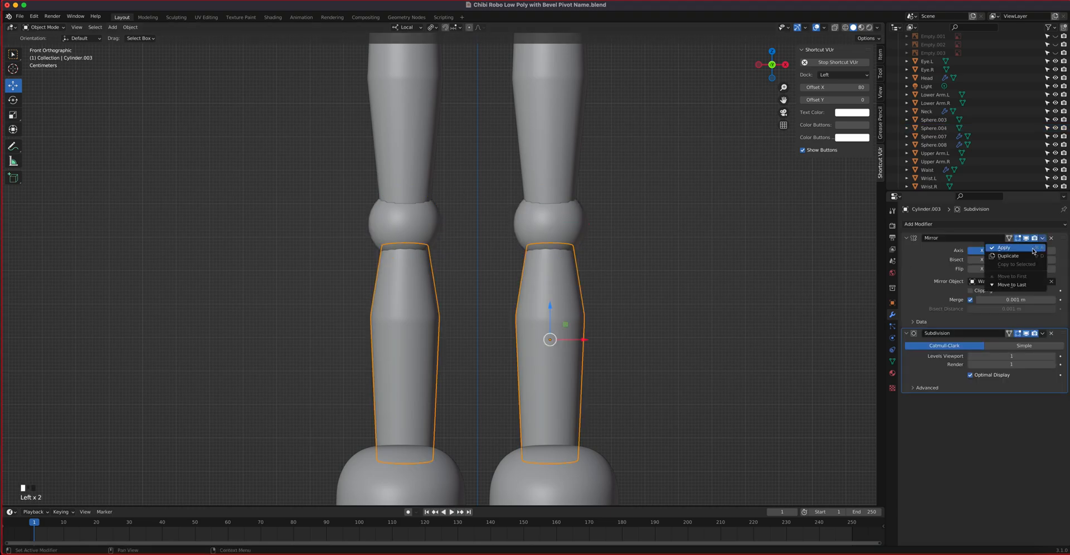
click(1034, 251)
click(1052, 239)
Apply the Mirror modifier on the feet and remove their Subdivision modifier.
shift+middle_drag(705, 391, 742, 270)
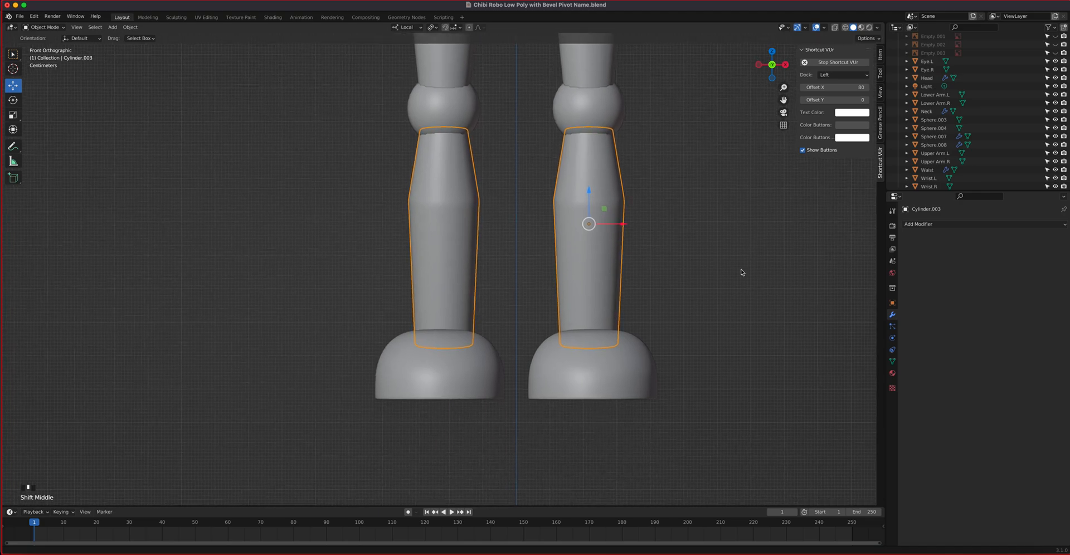
click(593, 359)
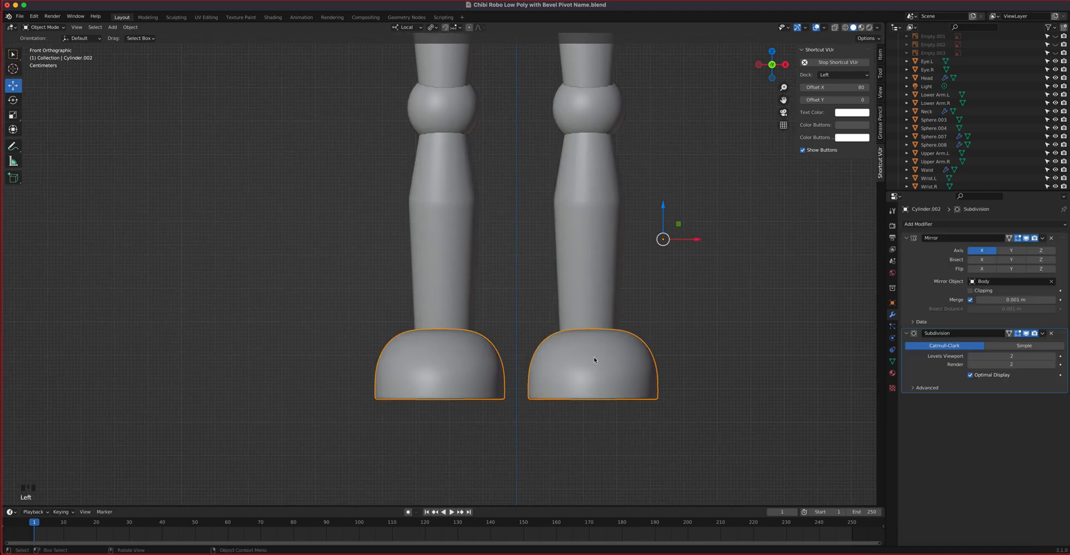
click(1043, 238)
click(1036, 251)
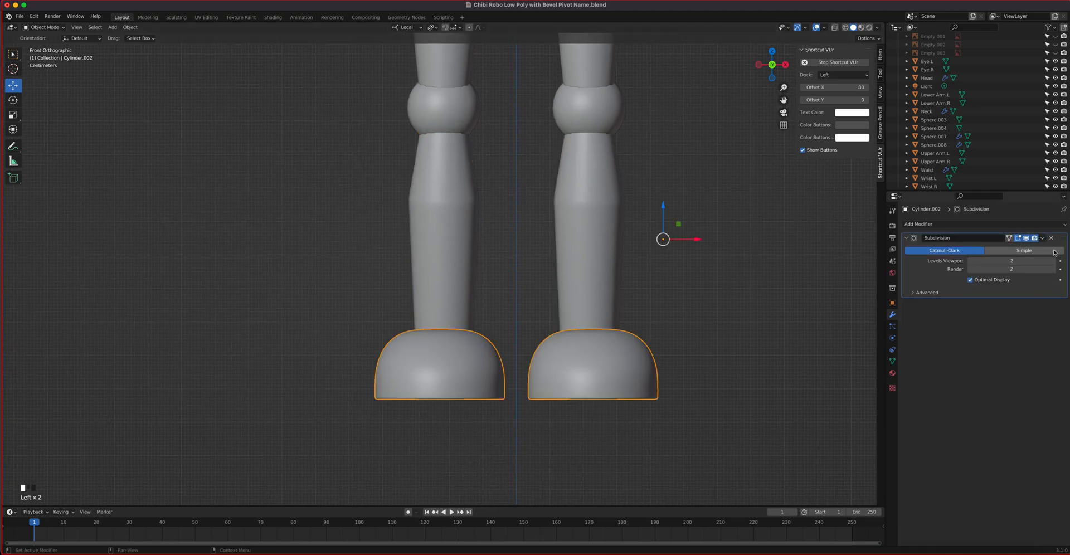
click(1052, 239)
Select all faces of the robot's left foot in Edit Mode and set the shortcut display's Offset Y to 140.
middle_drag(738, 358, 682, 286)
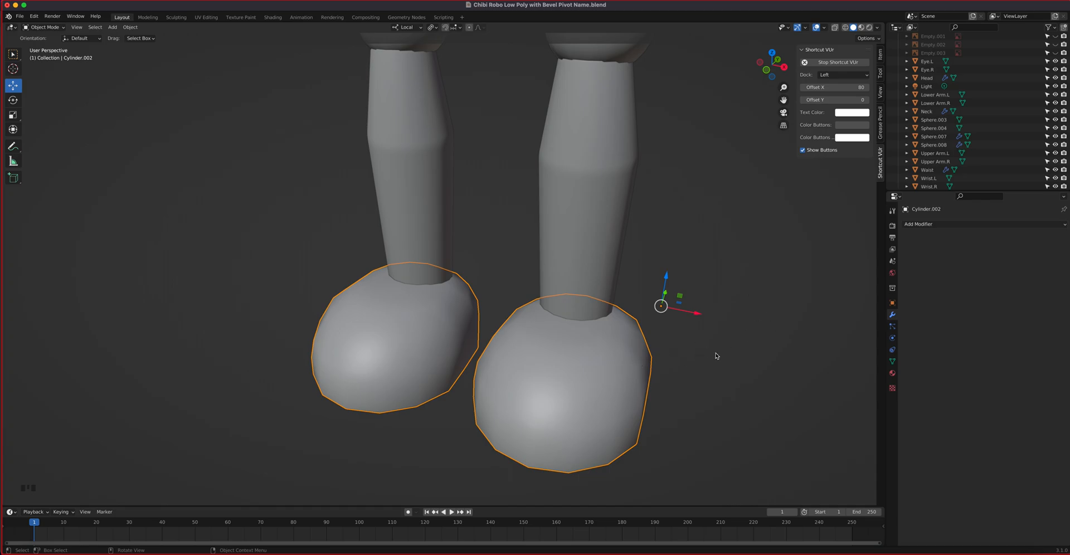
key(Tab)
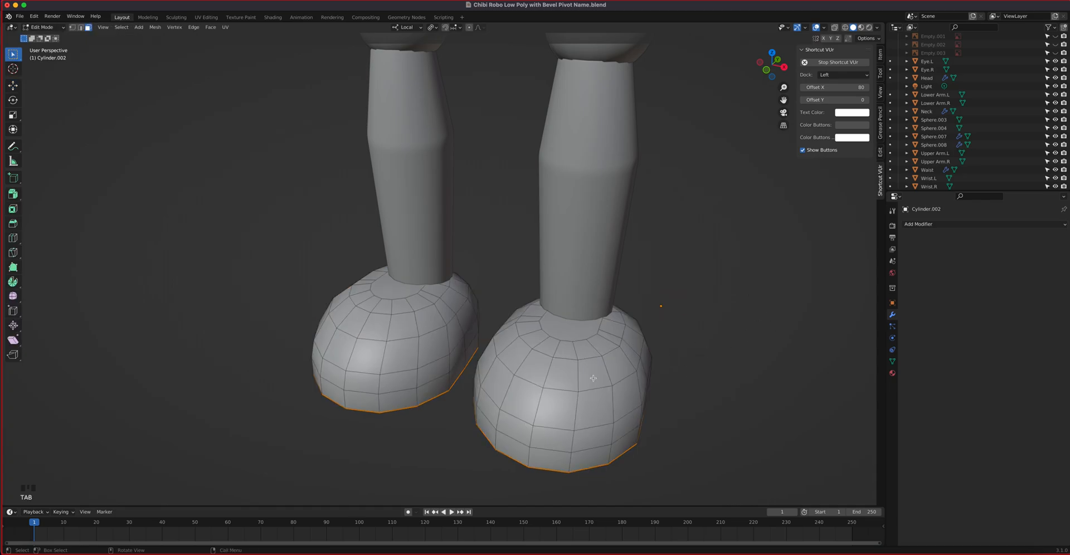
click(576, 332)
key(ctrl+KP_Add)
key(ctrl+KP_Add)
key(ctrl+KP_Add)
key(ctrl+KP_Add)
key(ctrl+KP_Add)
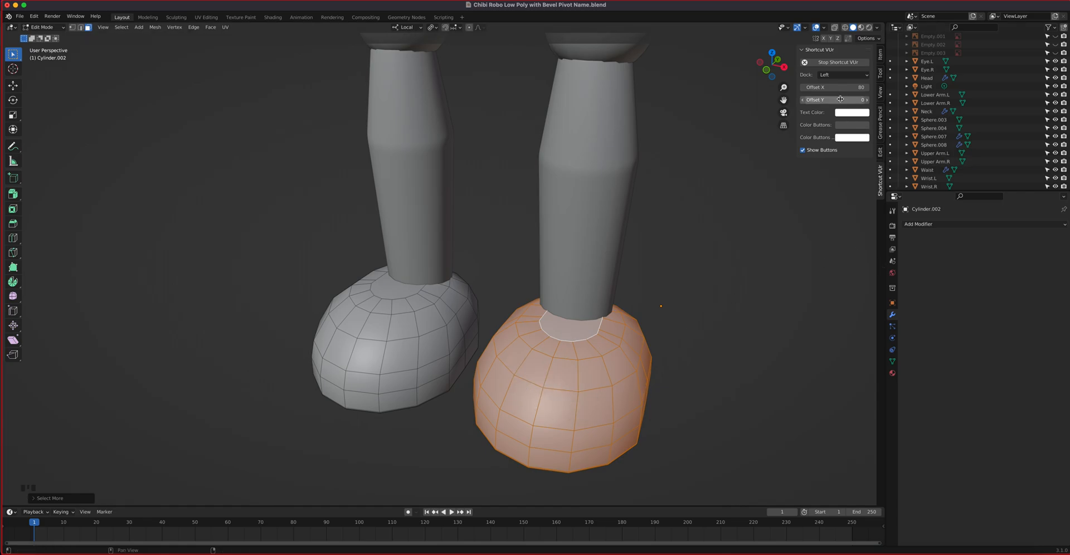
drag(840, 99, 870, 100)
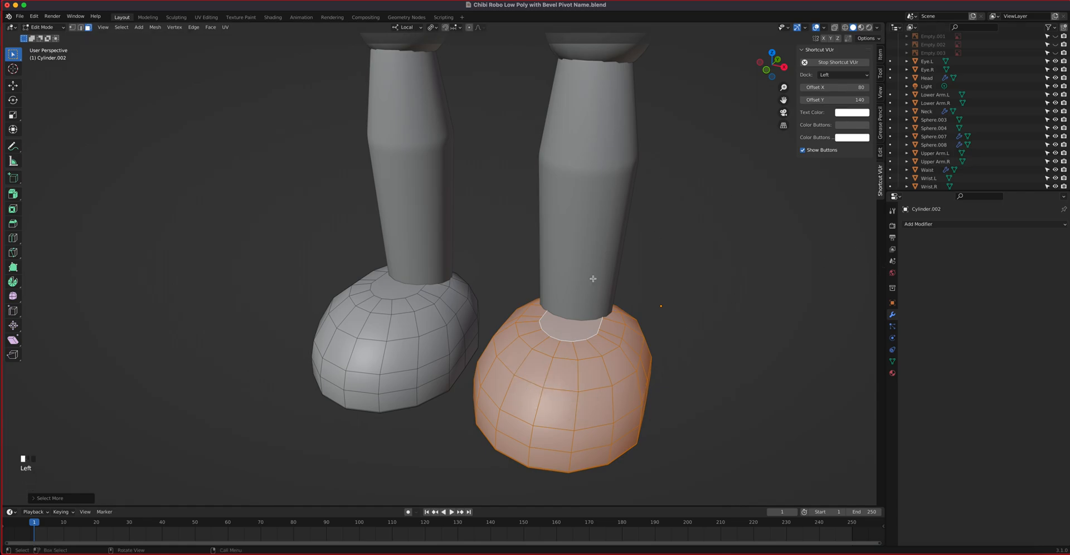
Separate the selected left foot faces into their own object and select that object in Object Mode.
key(p)
click(622, 364)
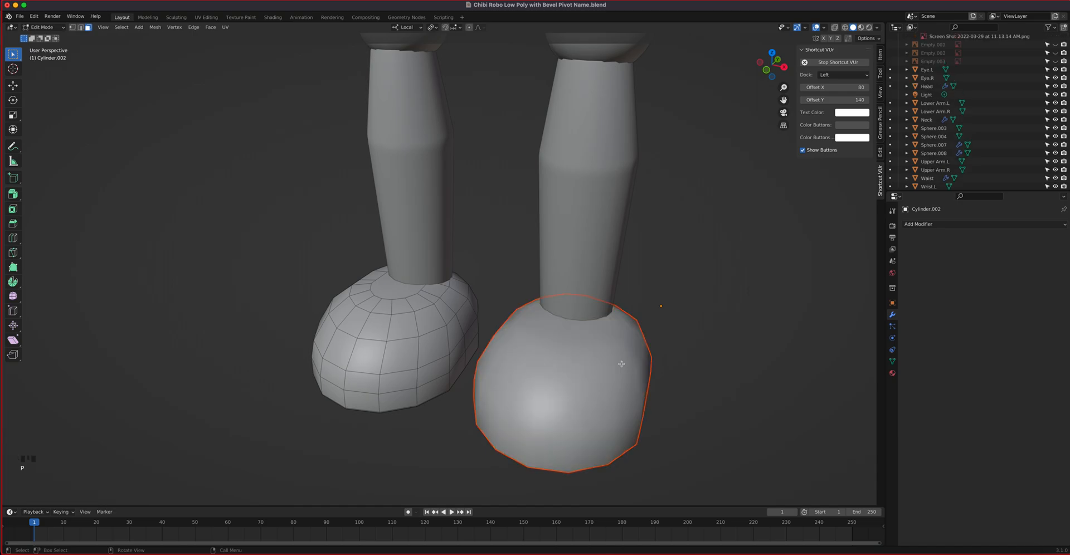
key(Tab)
click(572, 369)
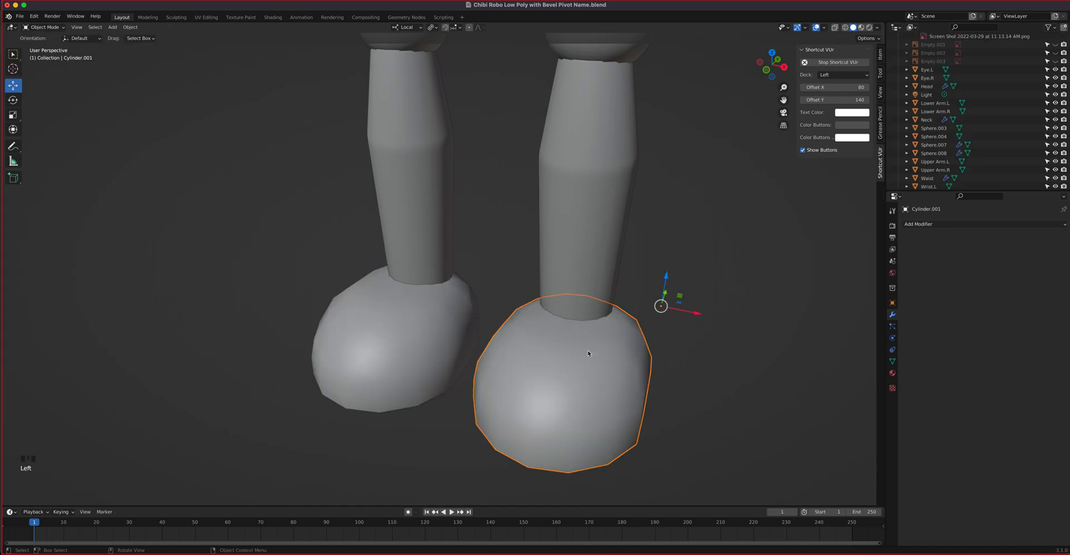
Snap the 3D cursor to the ankle face on top of the left foot, using wireframe shading to select it.
middle_drag(610, 330, 577, 333)
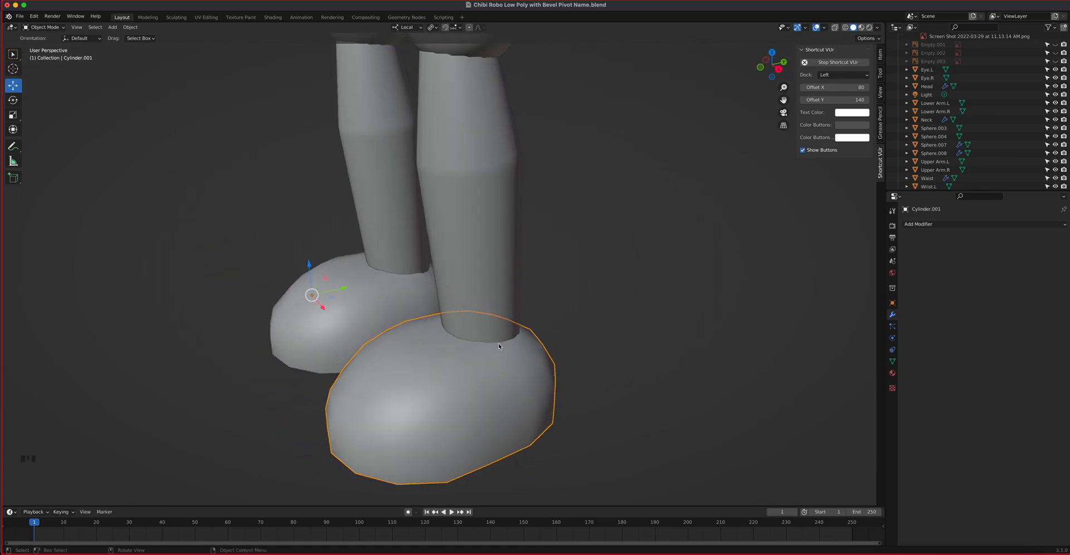
key(Tab)
scroll(498, 344, up, 2)
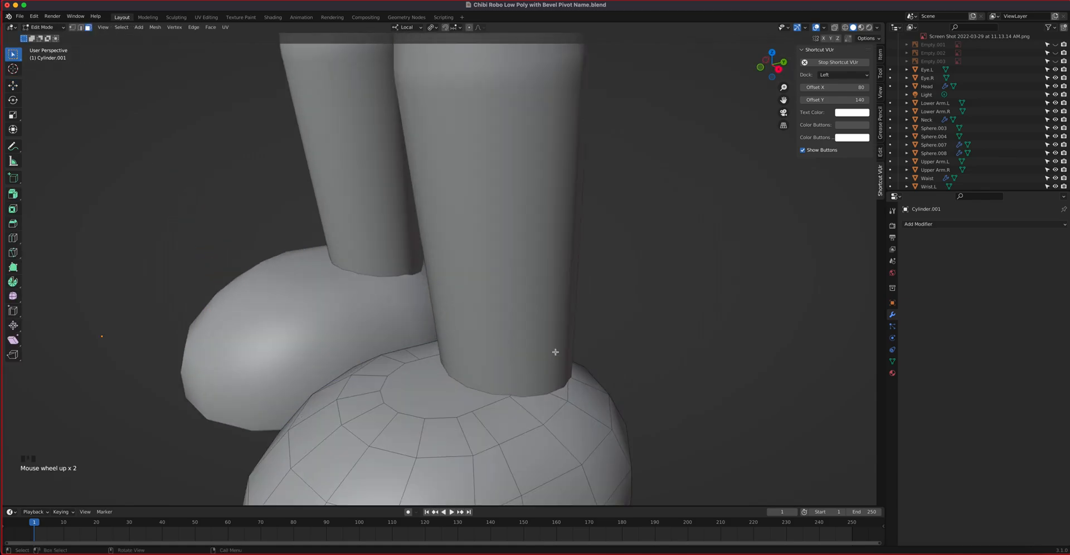
click(834, 29)
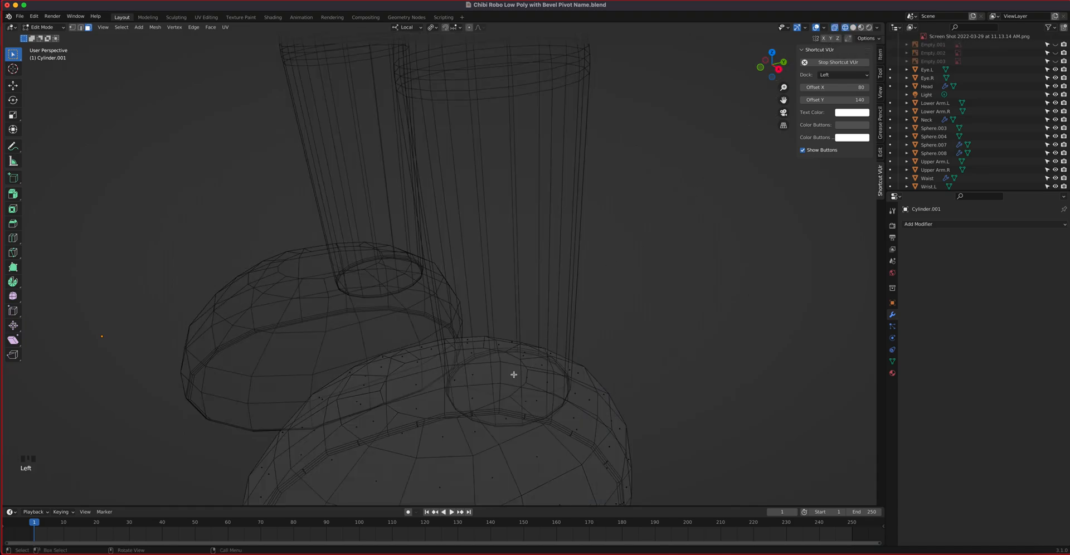
click(476, 375)
middle_drag(545, 325, 610, 320)
click(654, 321)
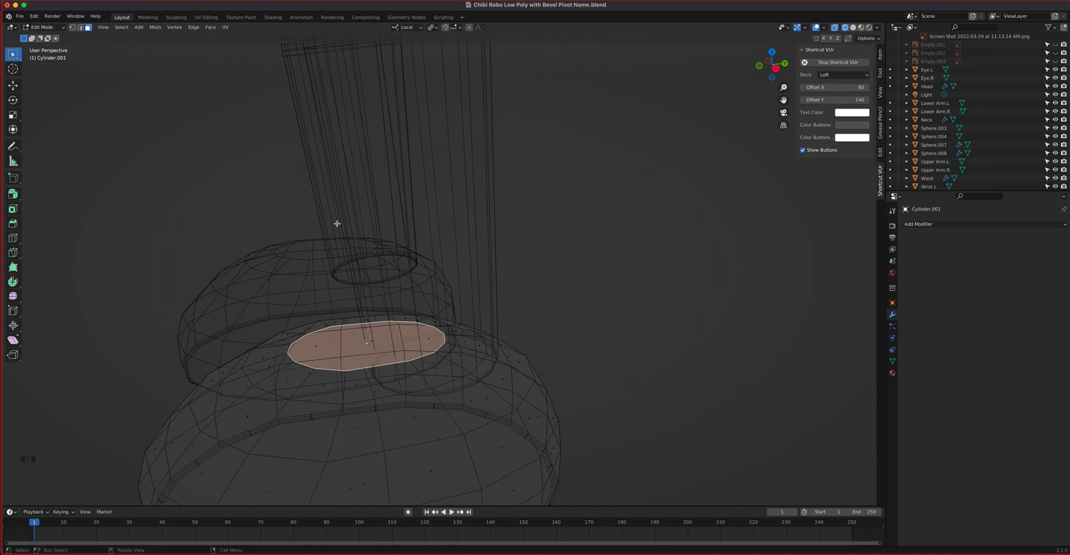
click(163, 29)
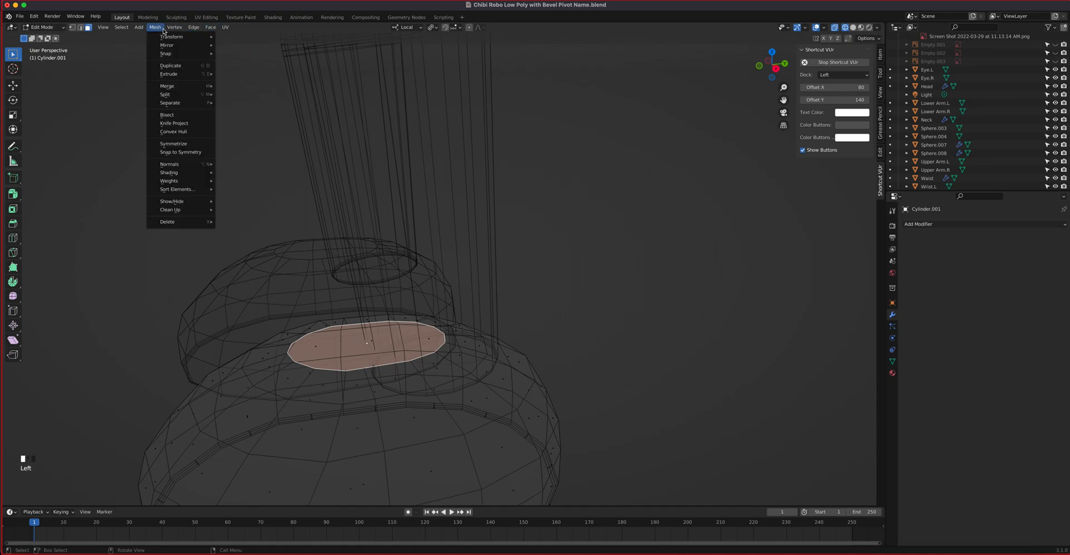
mouse_move(166, 49)
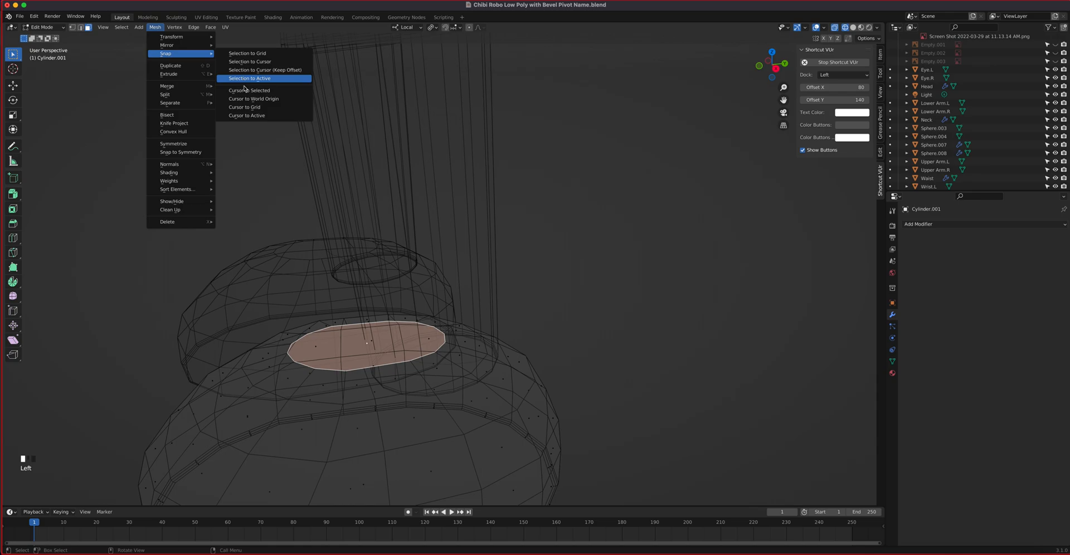
click(246, 91)
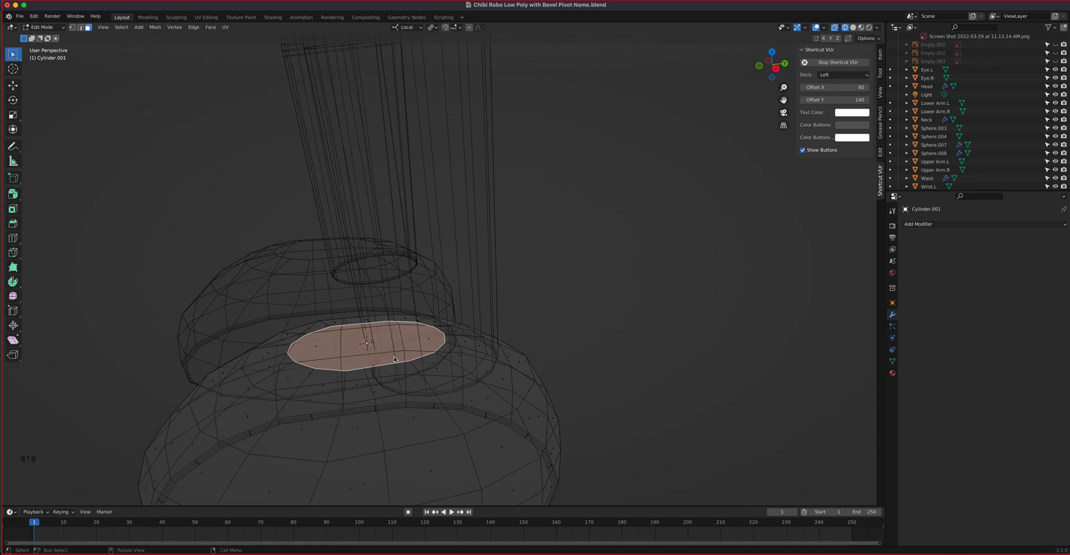
Return to Object Mode and set the left foot's origin to the 3D cursor at the ankle.
key(Tab)
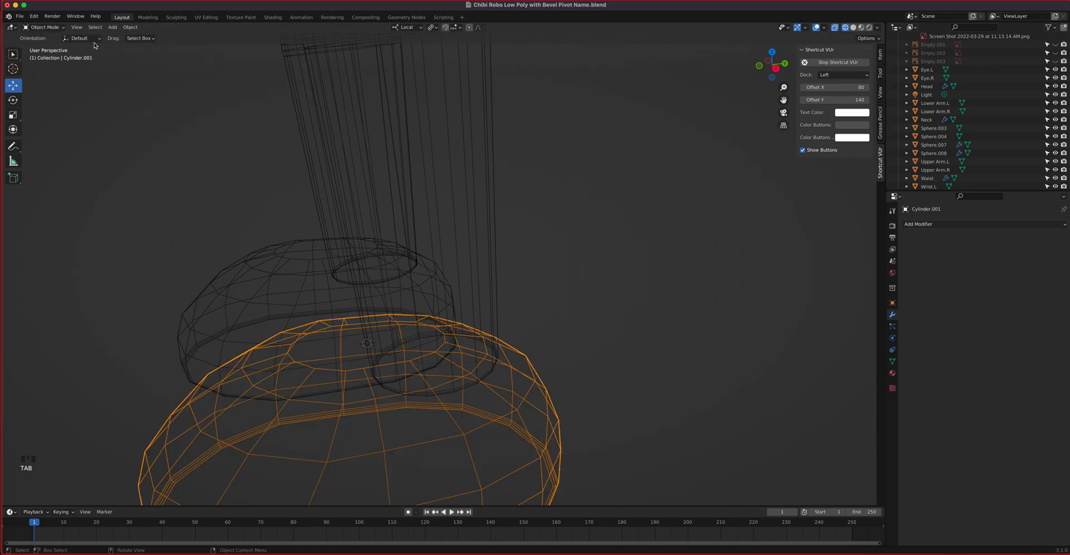
click(129, 27)
mouse_move(132, 49)
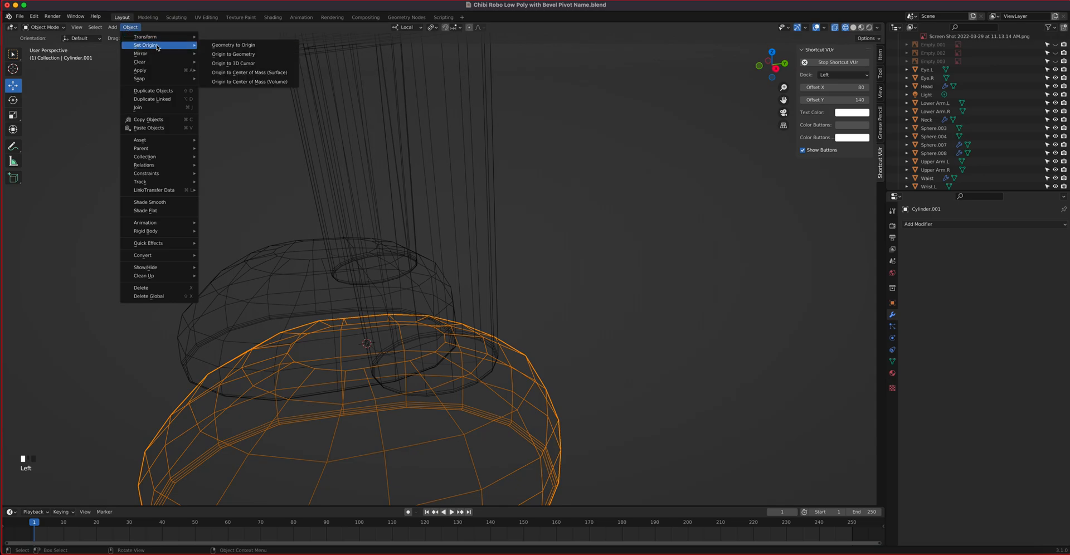
click(245, 66)
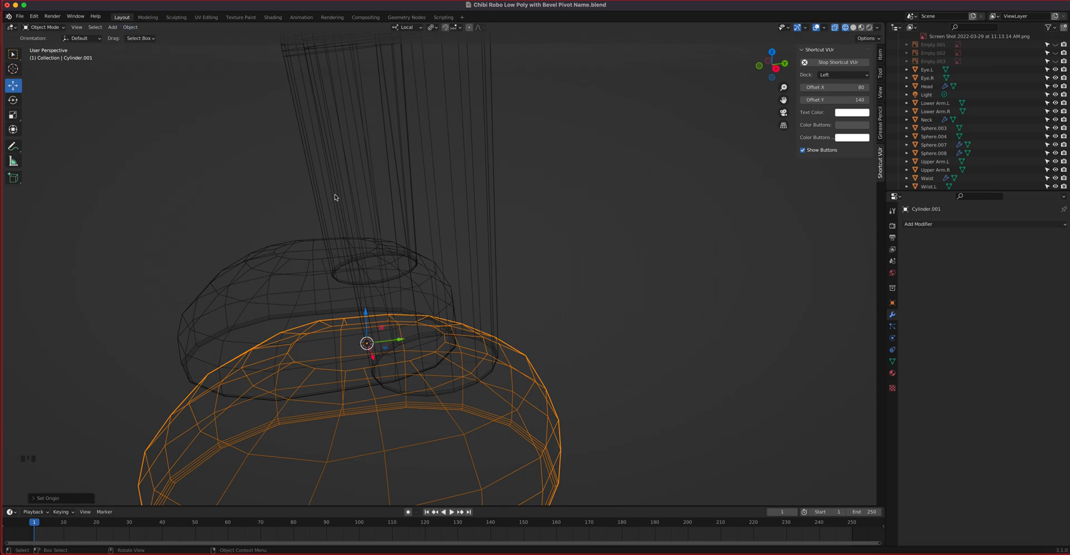
Rename the left foot object as Foot.L.
click(893, 303)
double_click(935, 224)
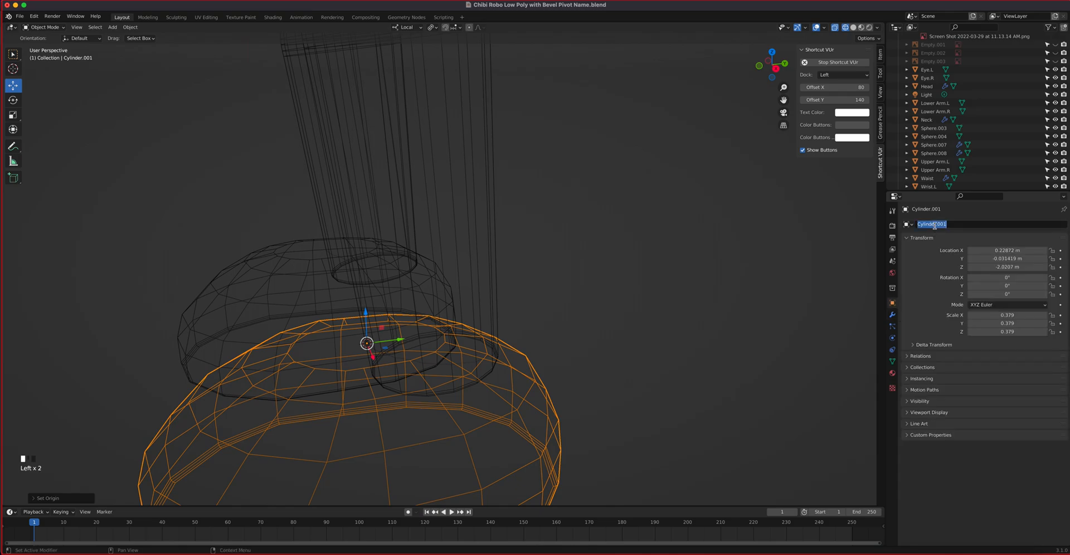
text(Foot.R)
key(BackSpace)
text(L)
key(Return)
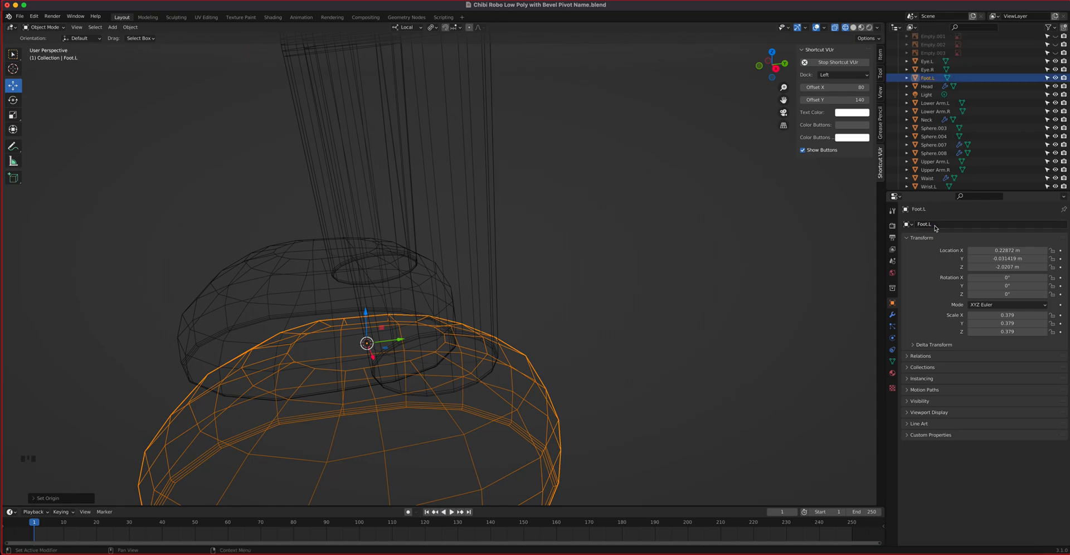
Snap the 3D cursor to the ankle face on top of the robot's right foot in Edit Mode.
click(252, 307)
middle_drag(350, 283, 436, 273)
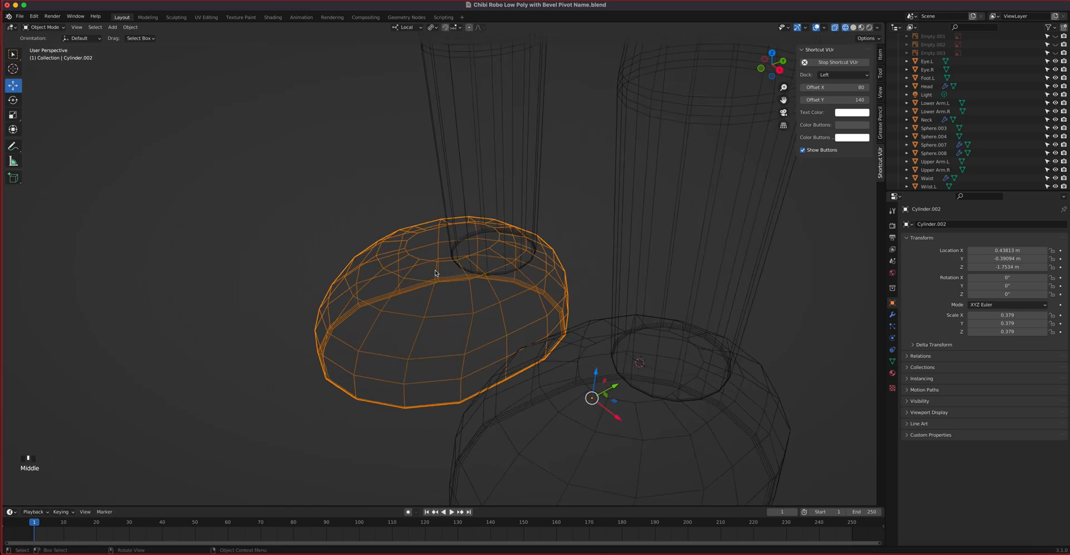
key(Tab)
click(442, 243)
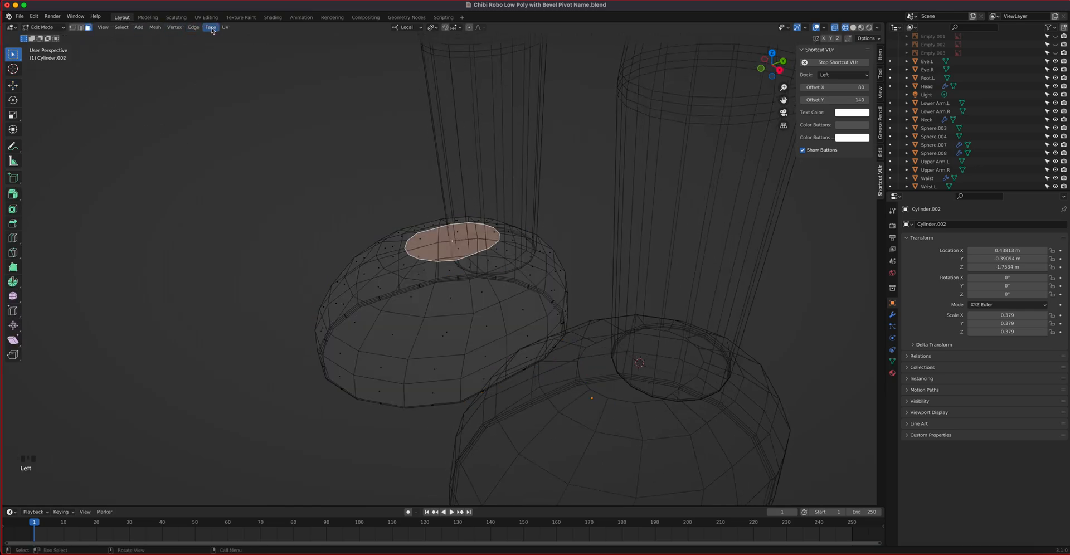
click(155, 26)
mouse_move(174, 53)
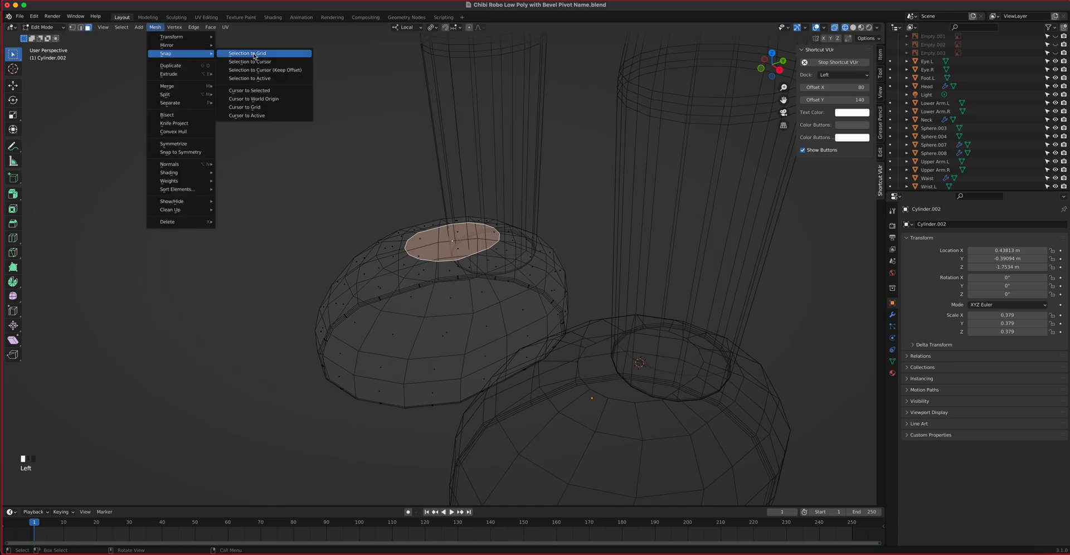
click(260, 90)
Set the right foot's origin to the 3D cursor in Object Mode.
key(Tab)
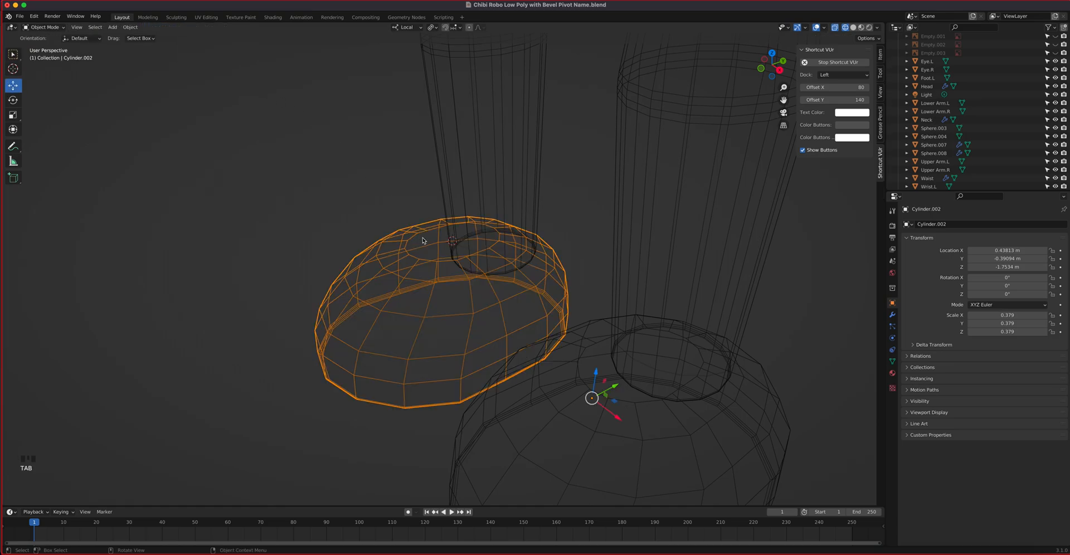
click(130, 27)
mouse_move(144, 47)
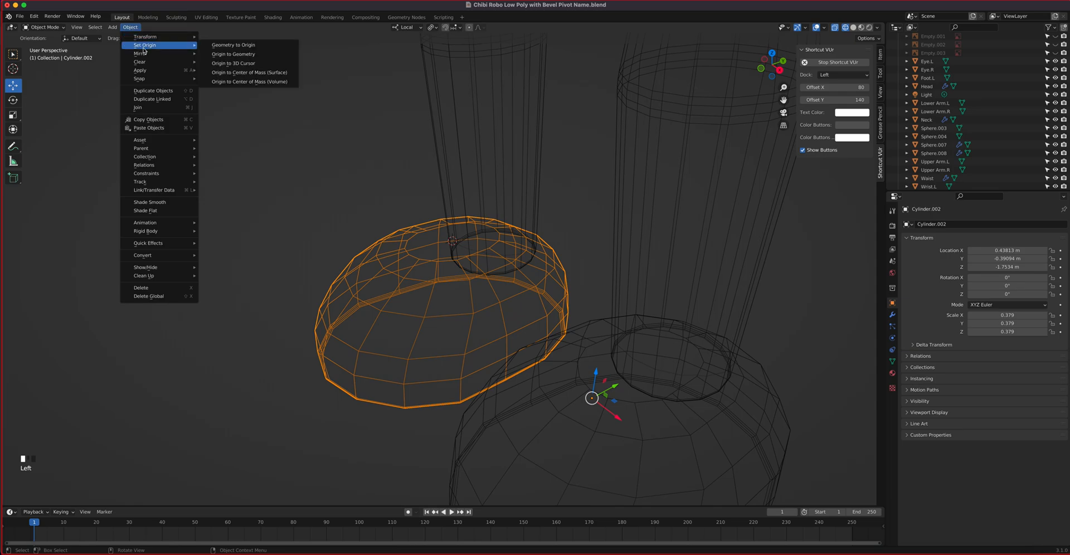
click(252, 63)
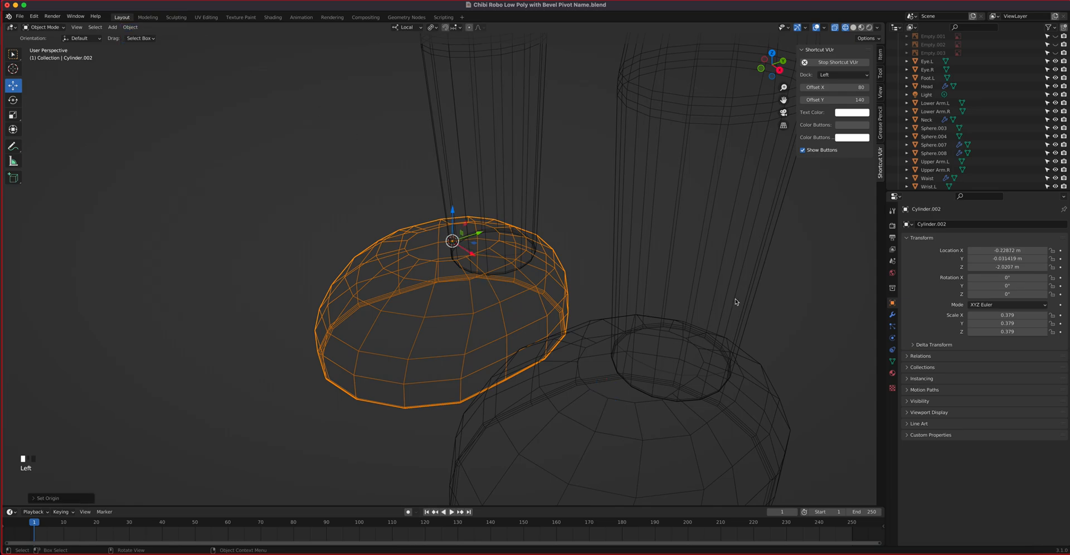
Rename the right foot object as Foot.R and switch the viewport back to solid shading.
click(939, 225)
text(Foot.R)
key(Return)
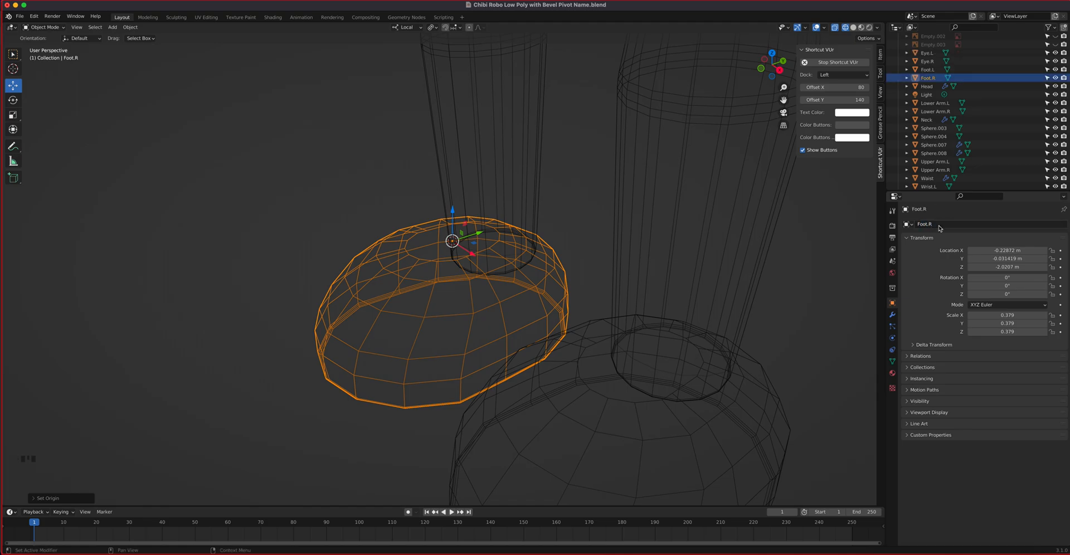
click(855, 29)
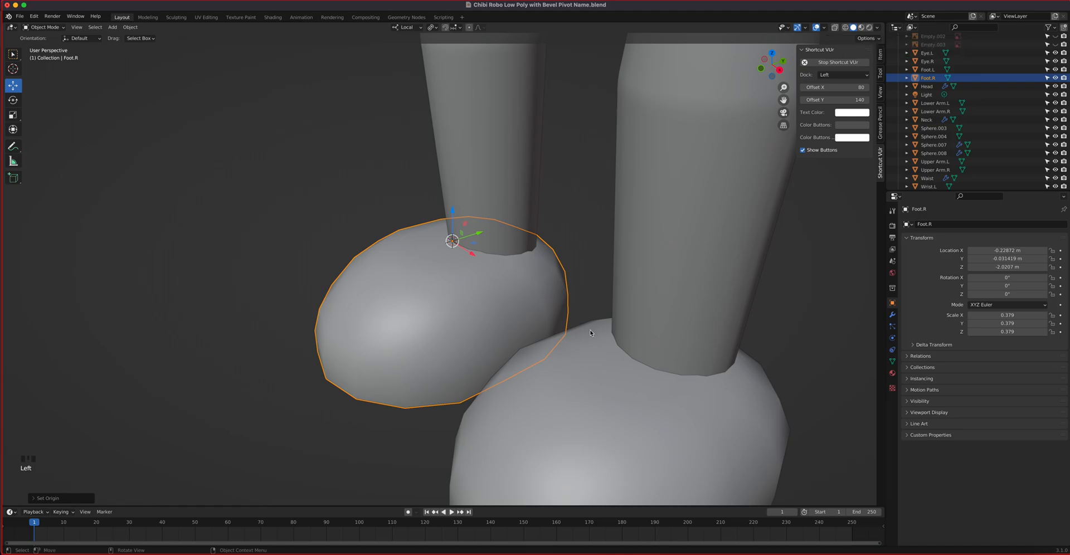
Join the upper leg cylinders with the hip spheres into a single object.
scroll(591, 333, down, 5)
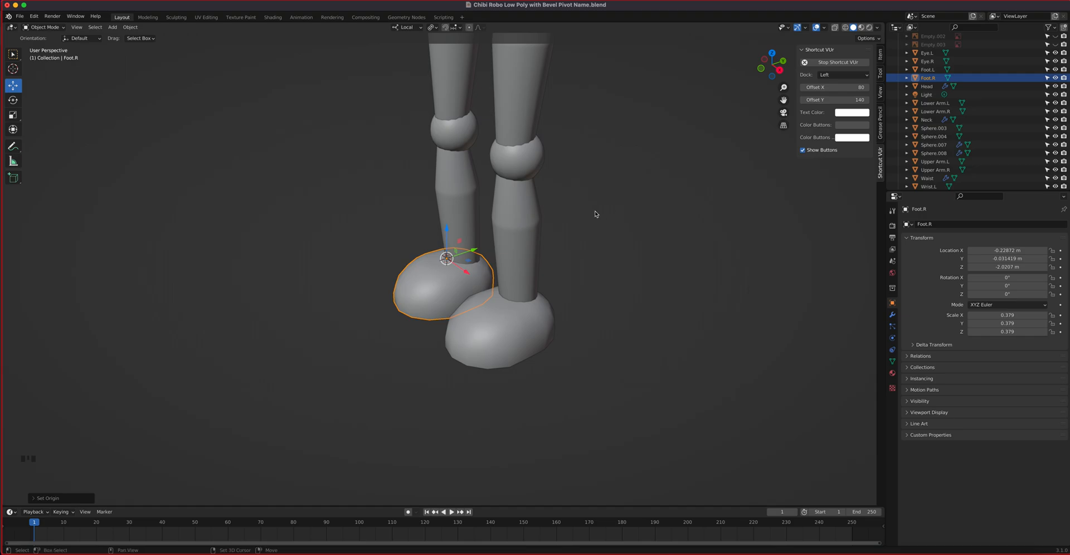
shift+middle_drag(597, 215, 550, 297)
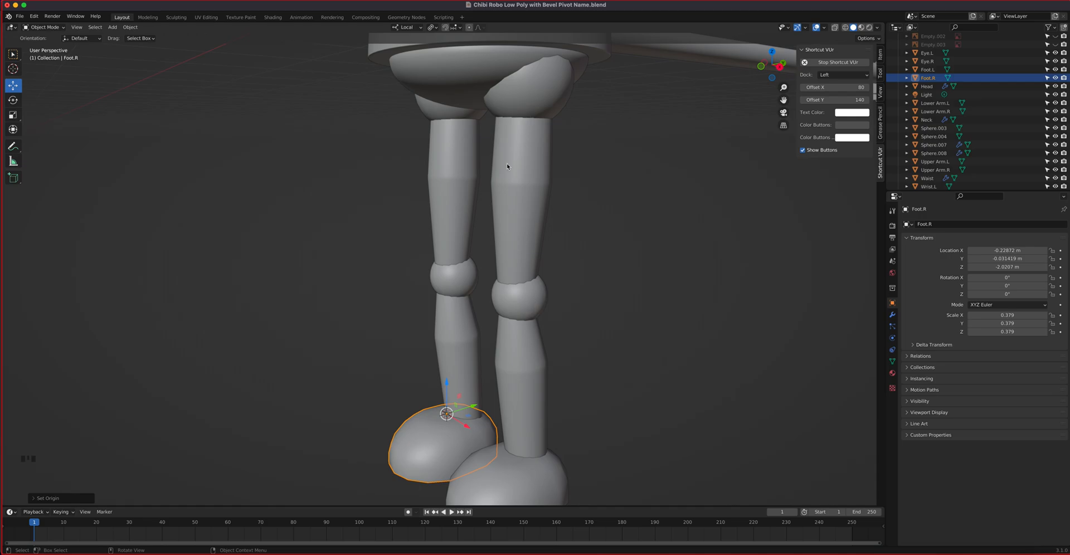
click(513, 178)
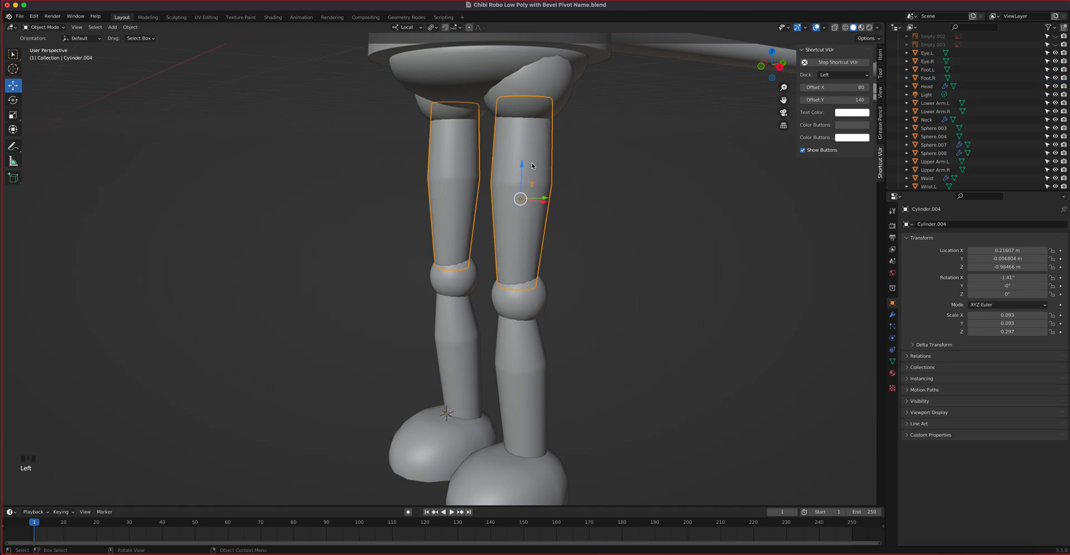
shift+click(540, 79)
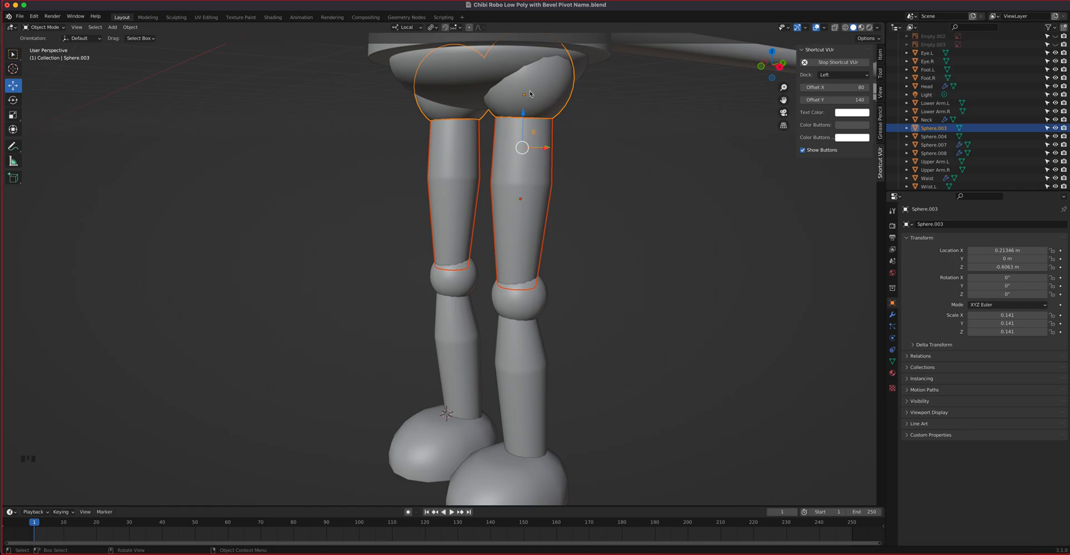
key(ctrl+j)
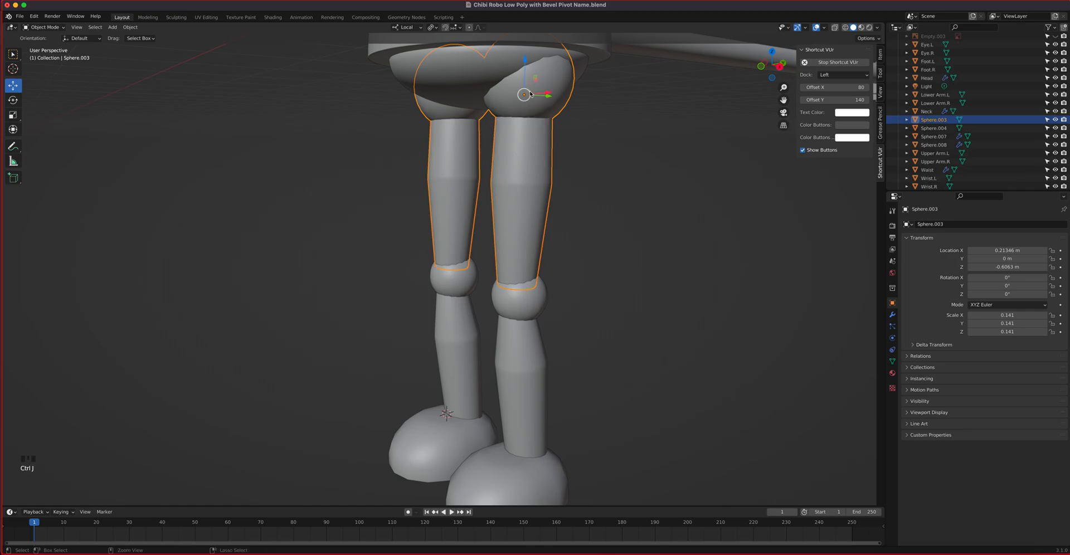
Separate all faces of the robot's right hip sphere and upper leg into their own object, ending in Object Mode.
mouse_move(518, 109)
middle_down()
mouse_move(558, 103)
mouse_move(521, 114)
middle_up()
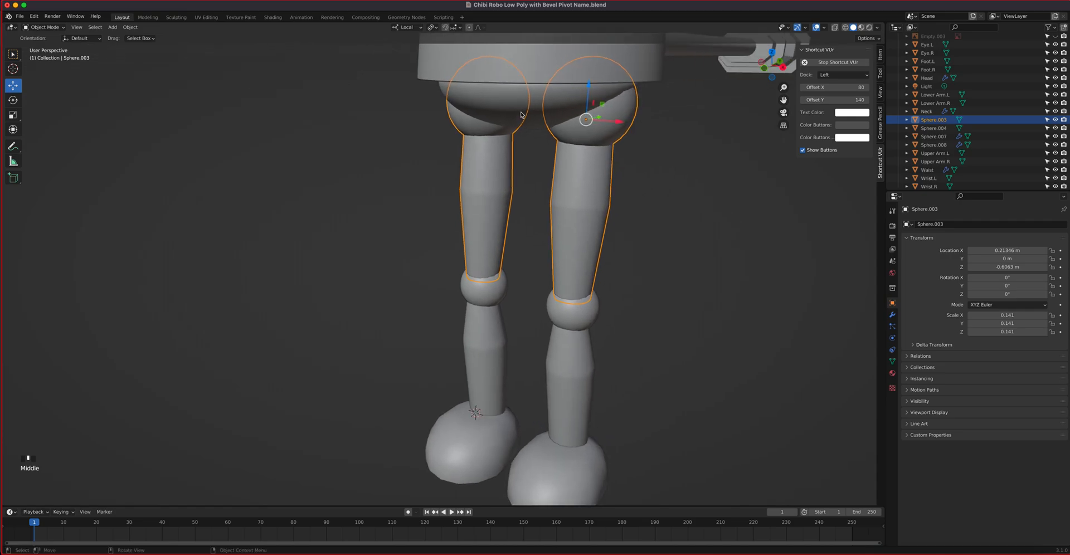
key(Tab)
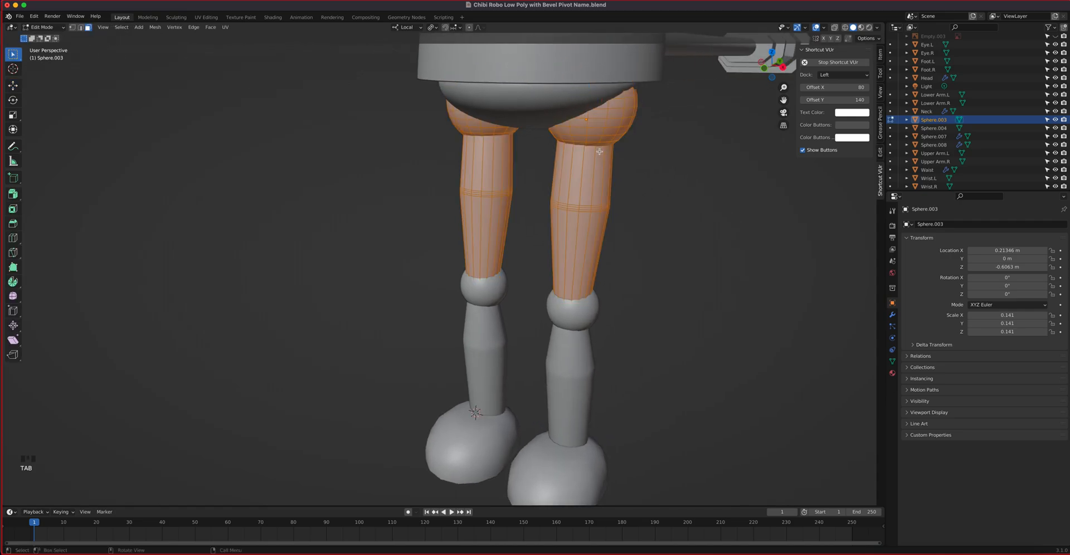
shift+click(480, 129)
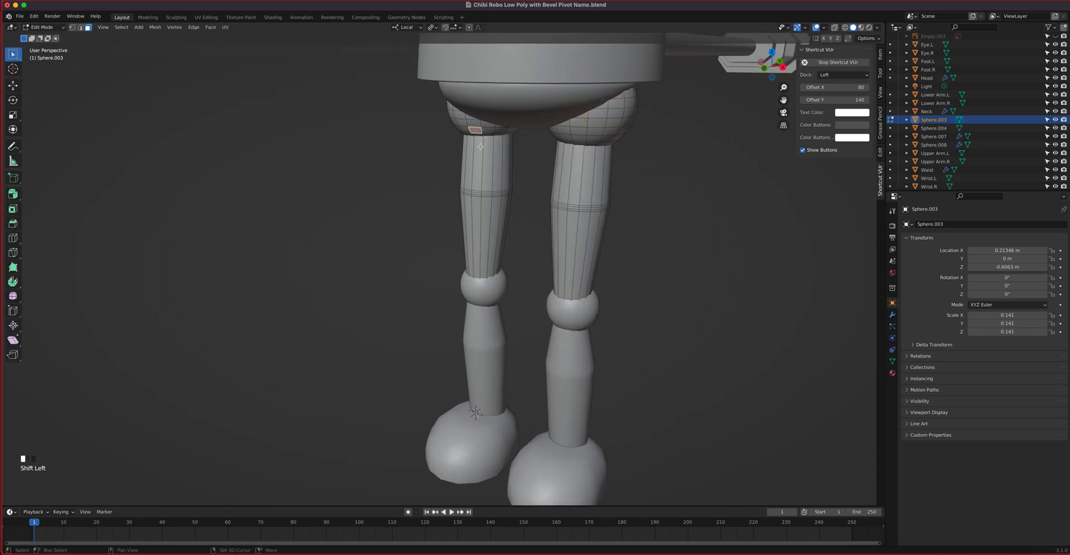
ctrl+click(481, 146)
key(ctrl+KP_Add)
key(ctrl+KP_Add)
key(ctrl+KP_Add)
key(ctrl+KP_Add)
key(ctrl+KP_Add)
key(ctrl+KP_Add)
key(ctrl+KP_Add)
key(ctrl+KP_Add)
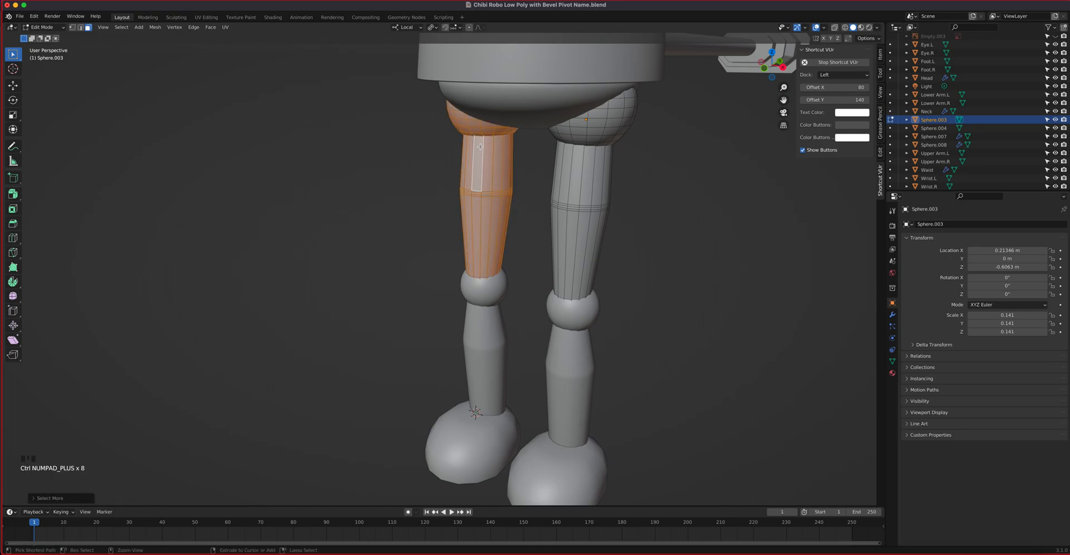
key(ctrl+KP_Add)
key(ctrl+KP_Add)
key(ctrl+KP_Add)
key(p)
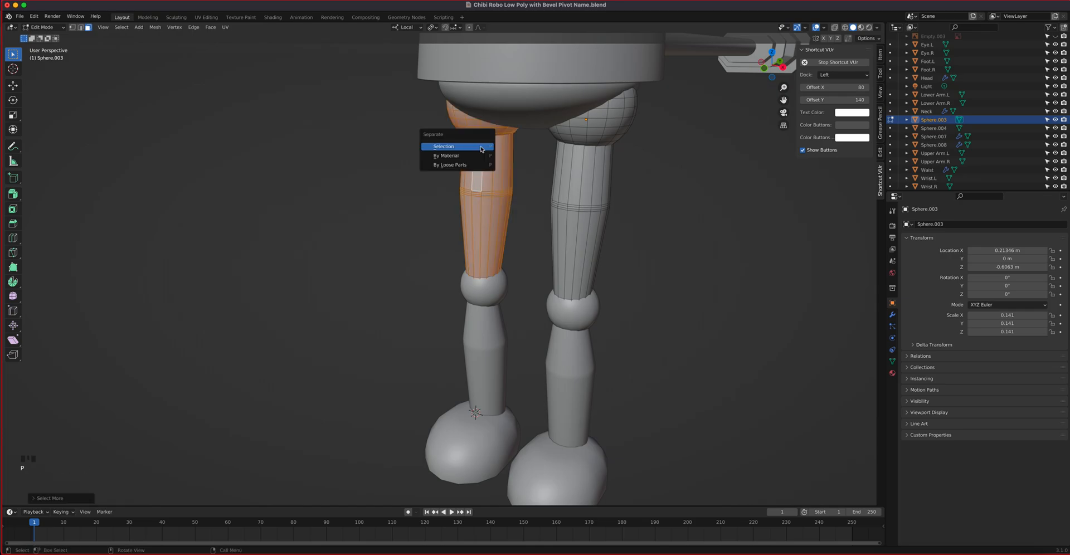
click(482, 149)
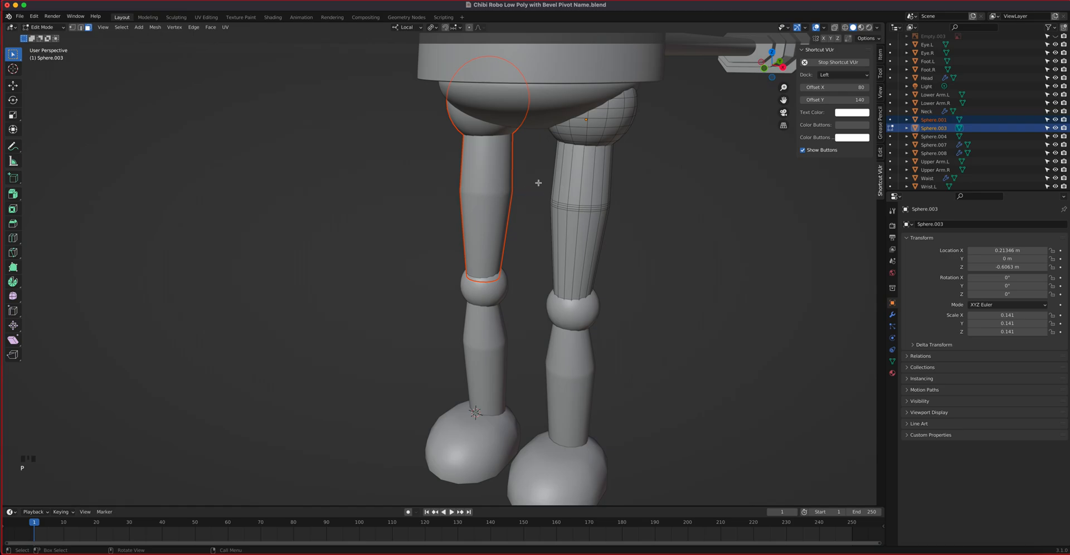
key(Tab)
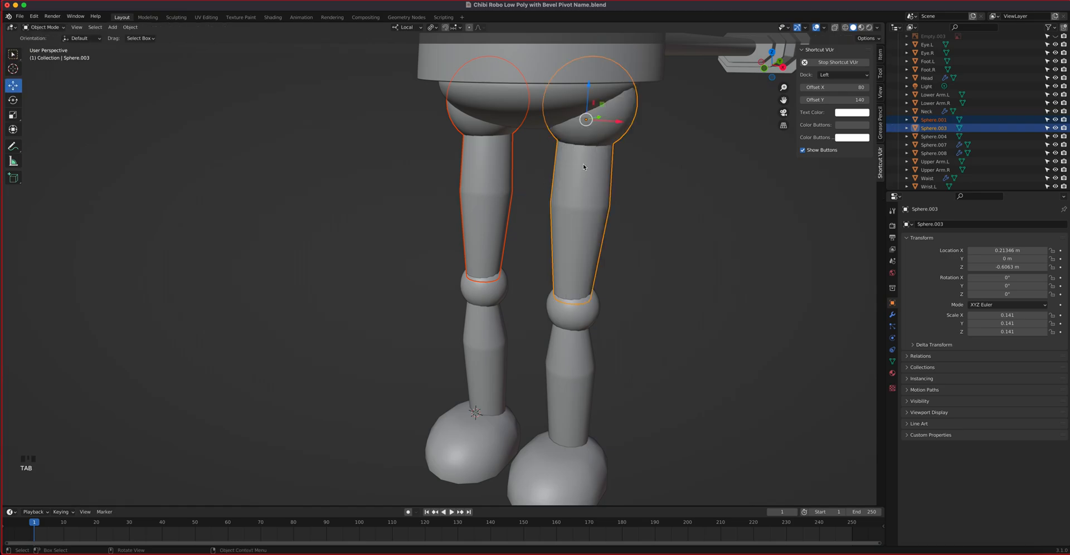
Select all faces of the robot's left hip sphere in Edit Mode and snap the 3D cursor to their centre.
click(592, 134)
key(Tab)
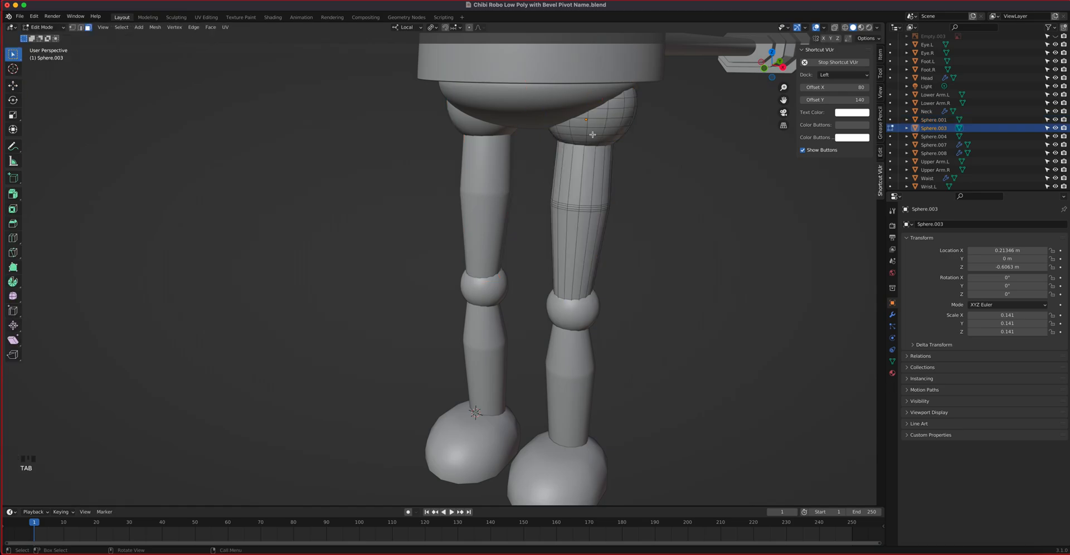
key(ctrl+KP_Add)
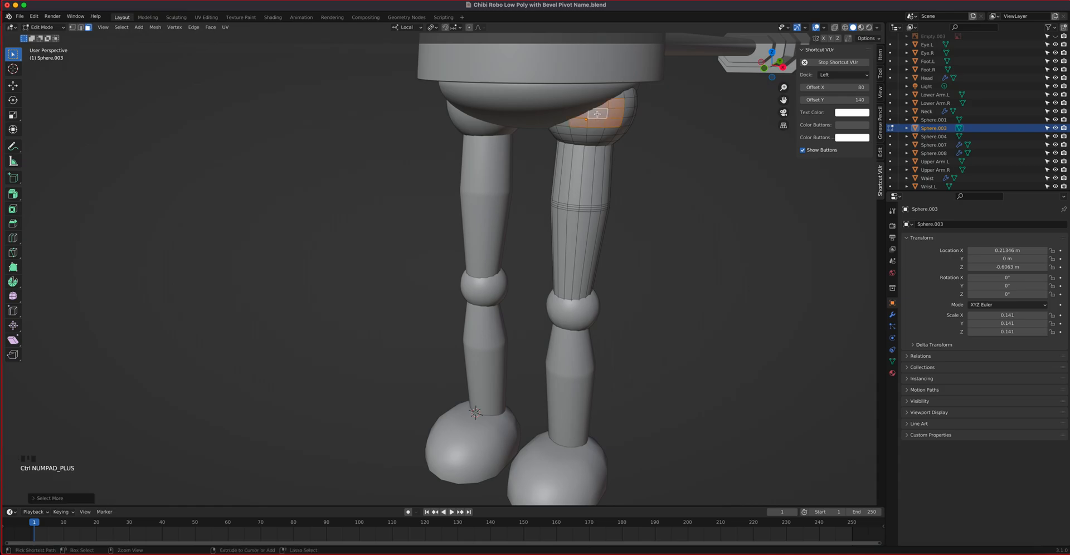
key(ctrl+KP_Add)
key(ctrl+KP_Add)
key(ctrl+KP_Add)
key(ctrl+KP_Add)
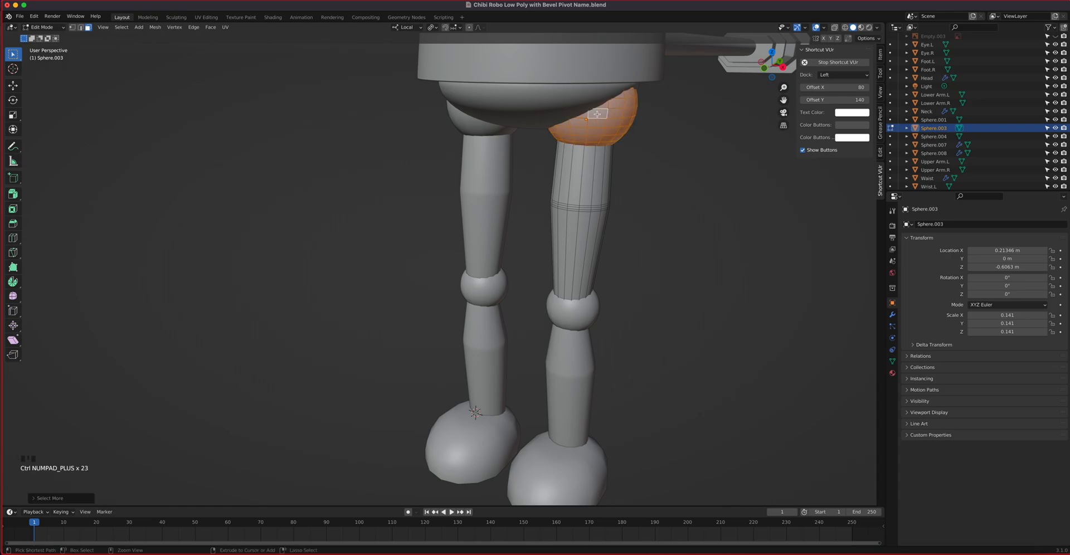
middle_drag(597, 114, 595, 211)
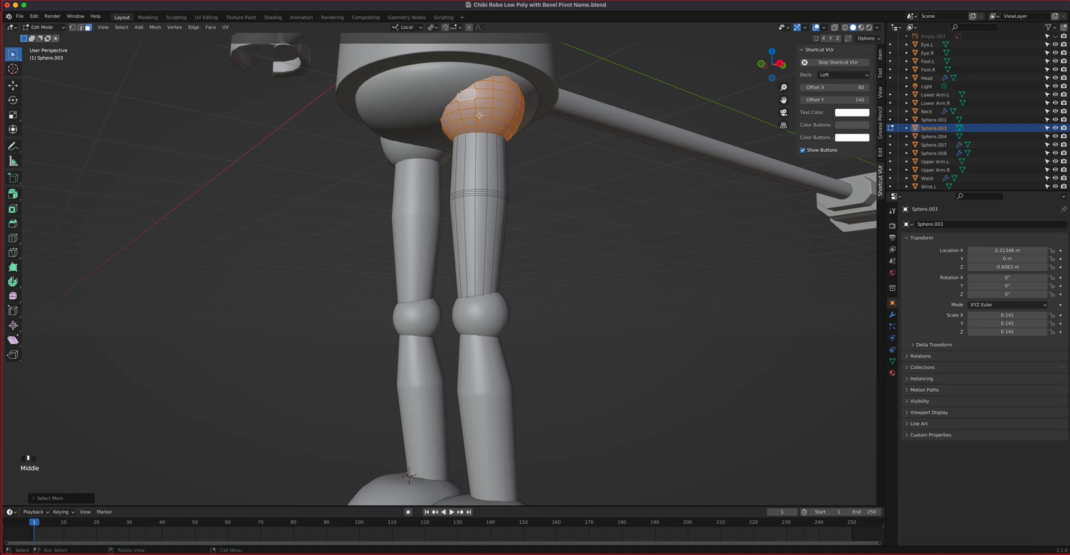
middle_drag(531, 151, 532, 160)
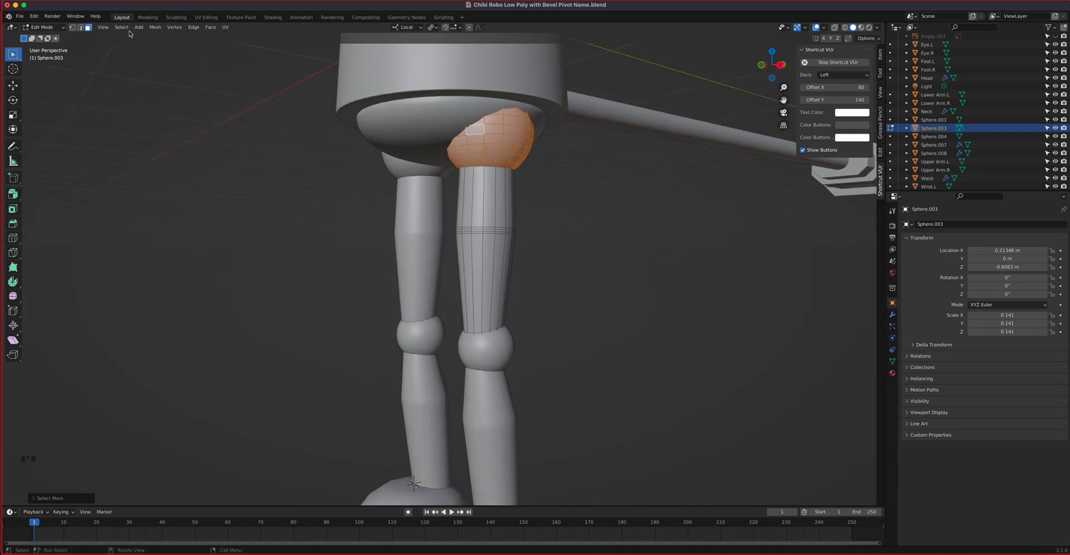
click(155, 26)
mouse_move(161, 46)
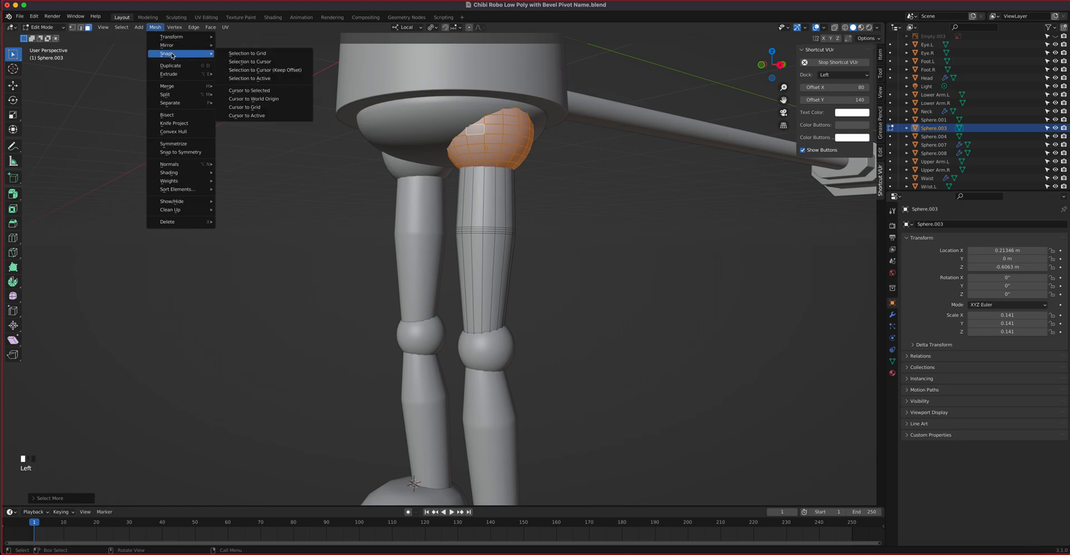
click(256, 90)
Set the left upper leg's origin to the 3D cursor in Object Mode and check the pivot from the front view.
middle_drag(468, 155, 349, 129)
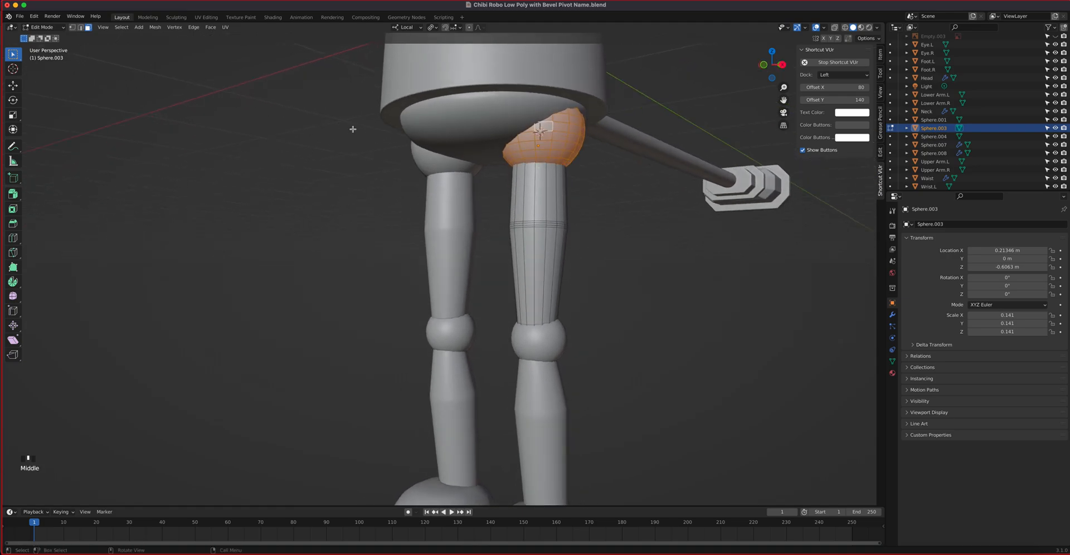
key(Tab)
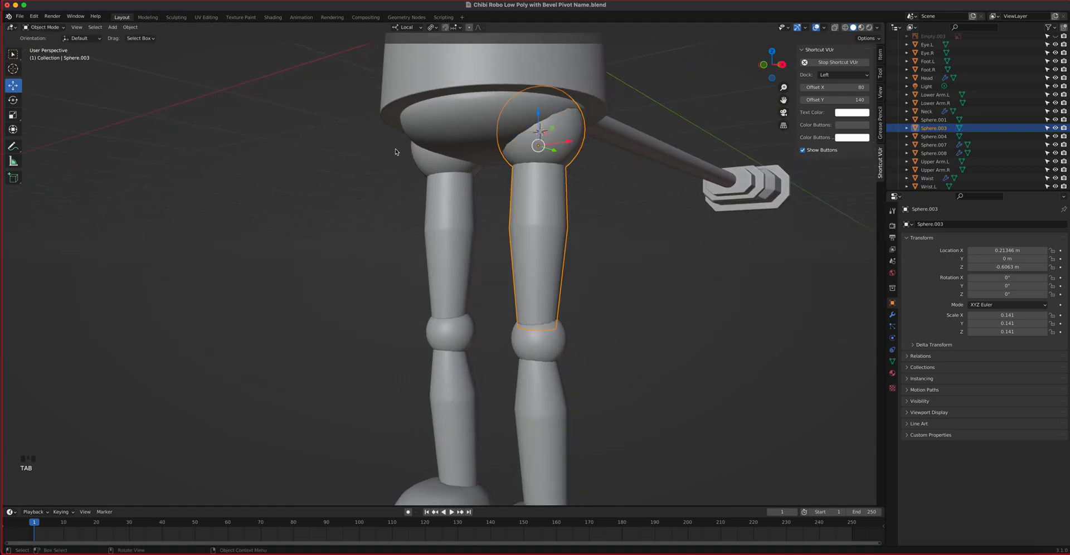
click(130, 29)
mouse_move(158, 47)
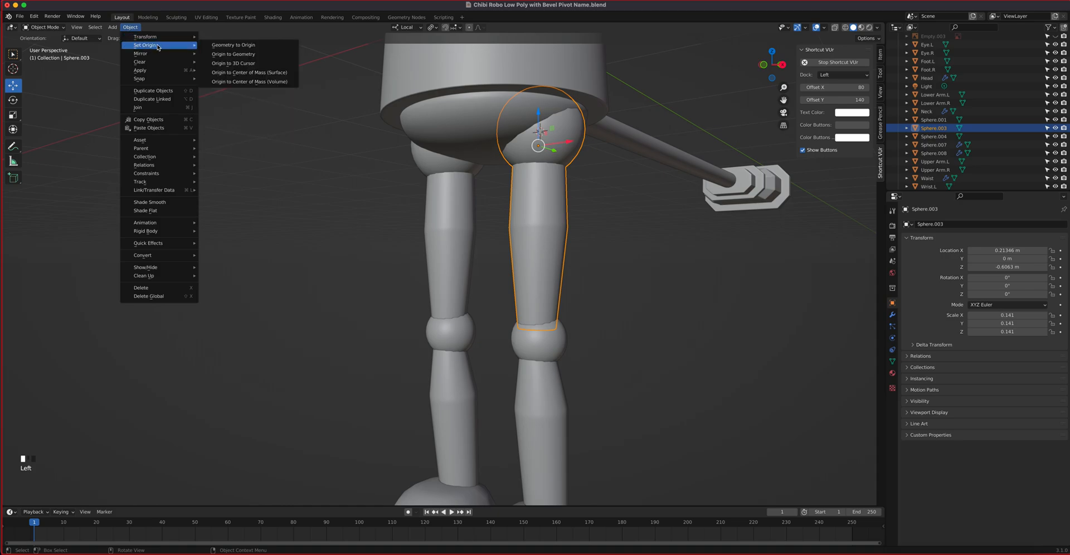
click(233, 63)
middle_drag(484, 171, 537, 179)
key(KP_1)
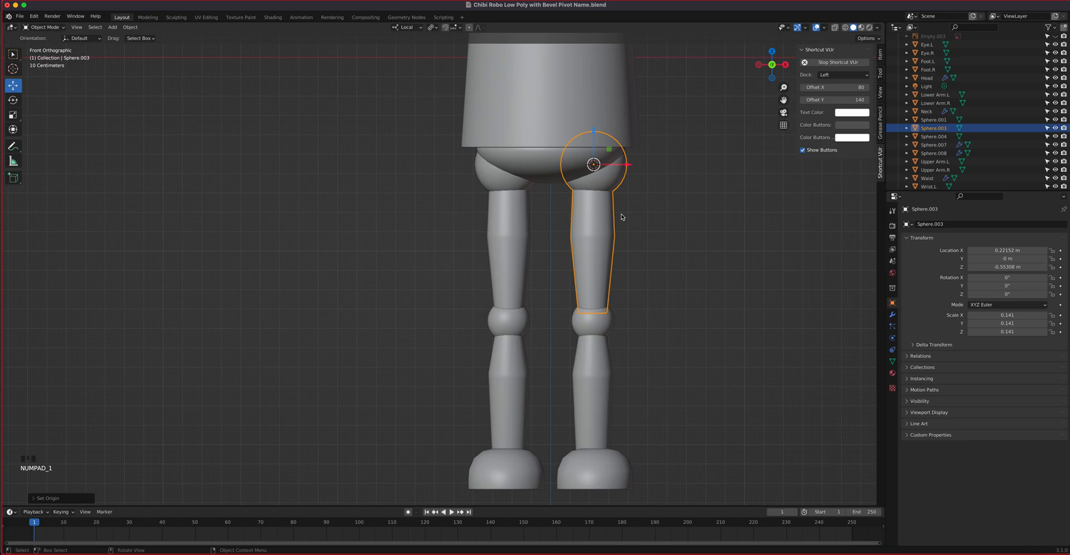
Select all faces of the robot's right hip sphere in Edit Mode and snap the 3D cursor to the selection.
key(r)
right_click(640, 192)
click(509, 206)
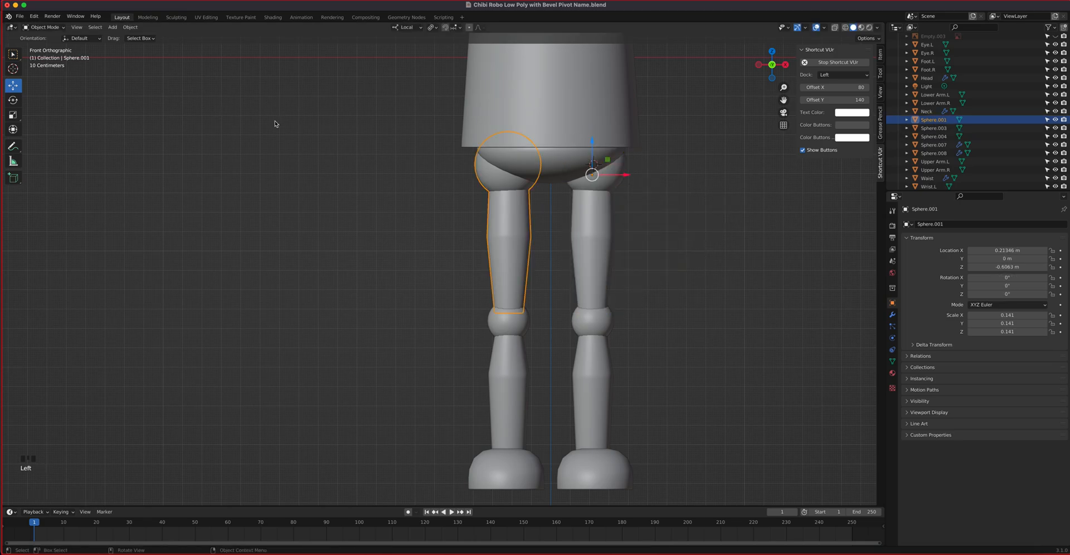
key(Tab)
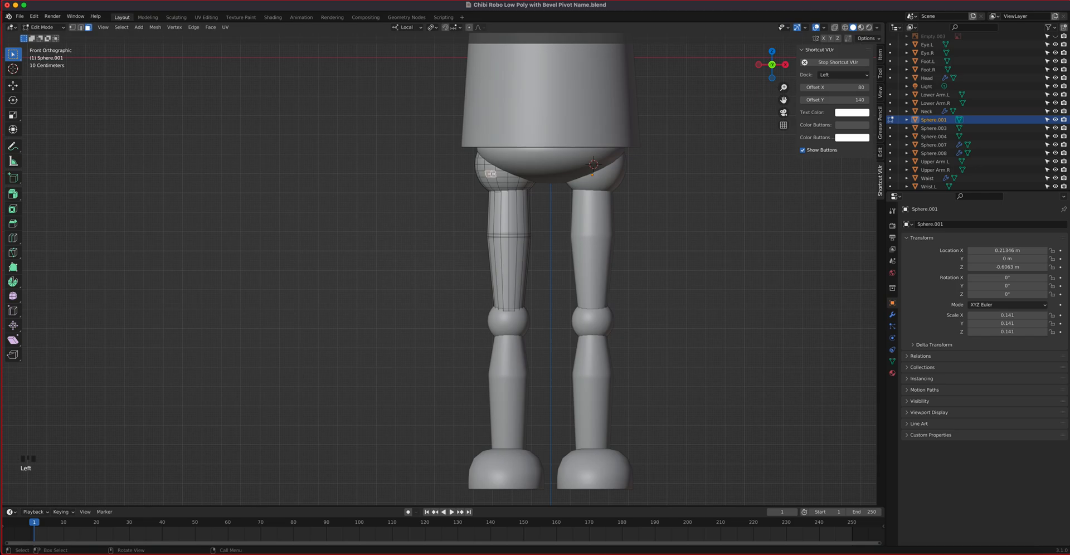
key(ctrl+KP_Add)
key(ctrl+KP_Add)
key(ctrl+KP_Add)
key(ctrl+KP_Add)
key(ctrl+KP_Add)
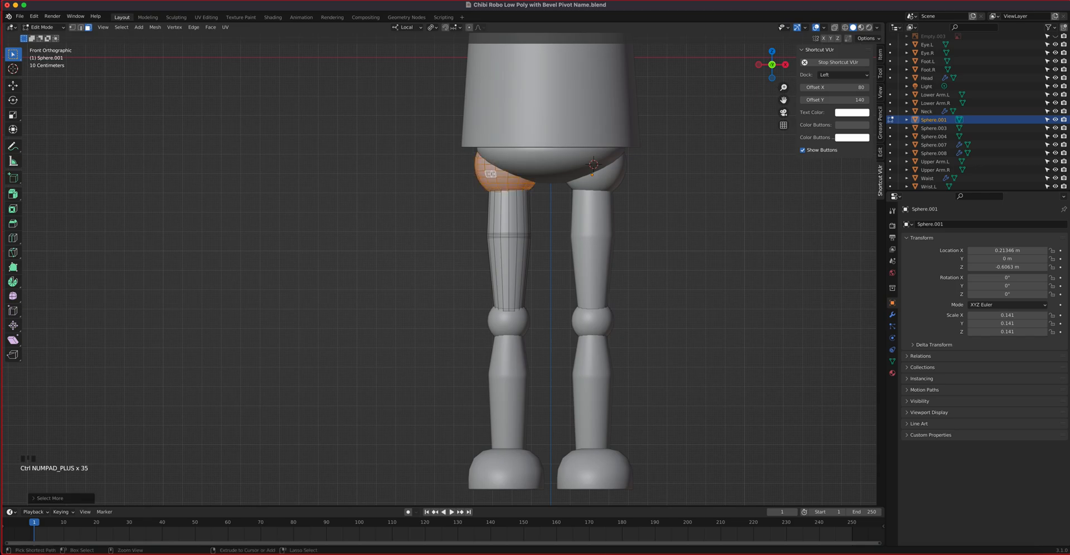
click(155, 27)
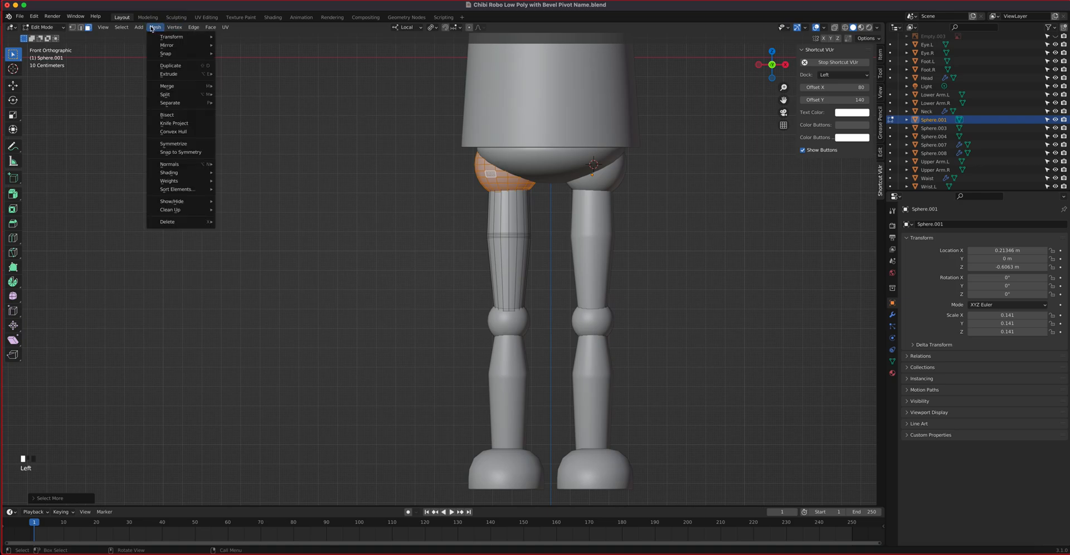
mouse_move(162, 55)
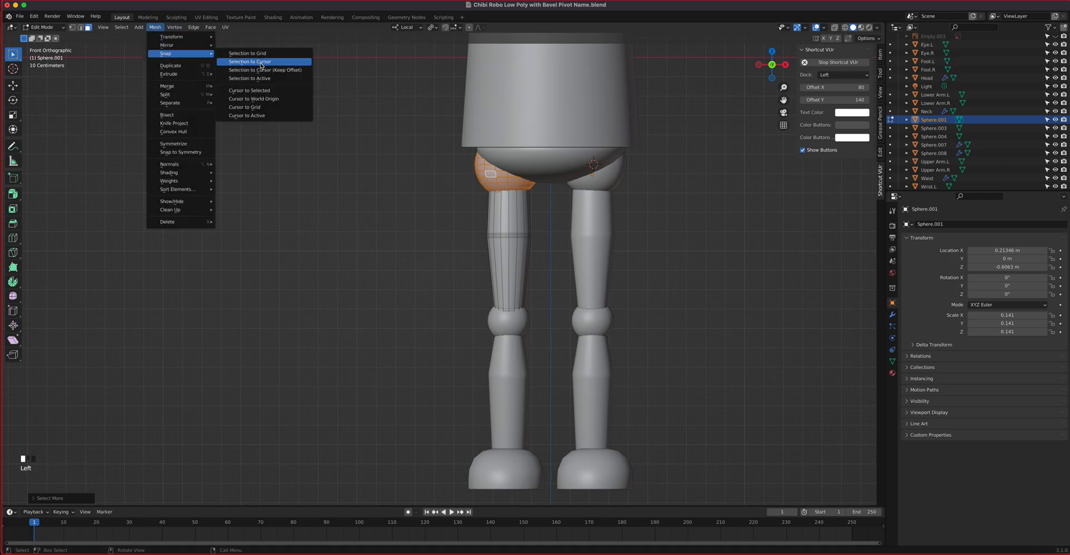
click(265, 91)
Set the right upper leg's origin to the 3D cursor in Object Mode and rename the object as Upper Leg.R.
key(Tab)
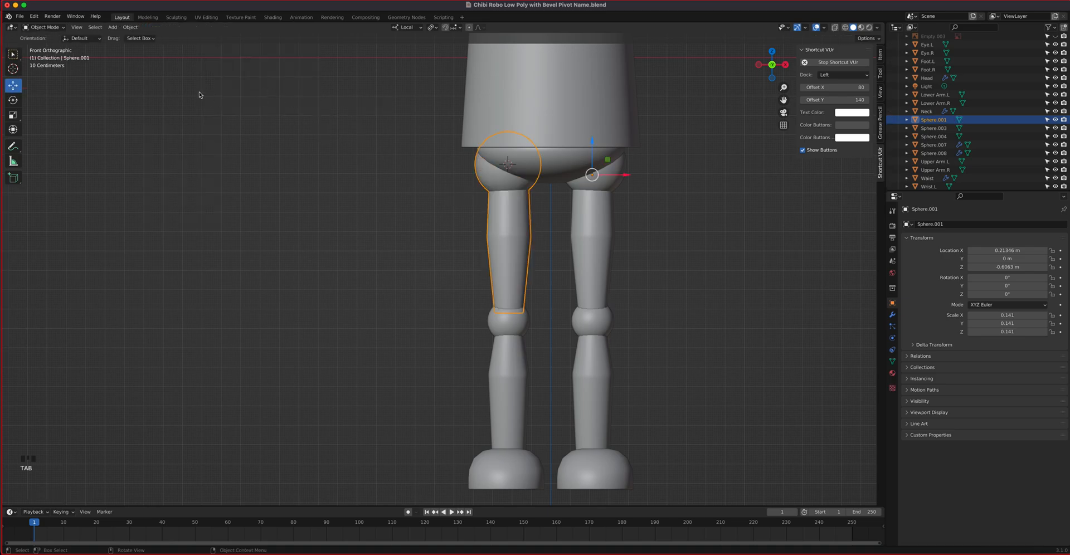
click(130, 27)
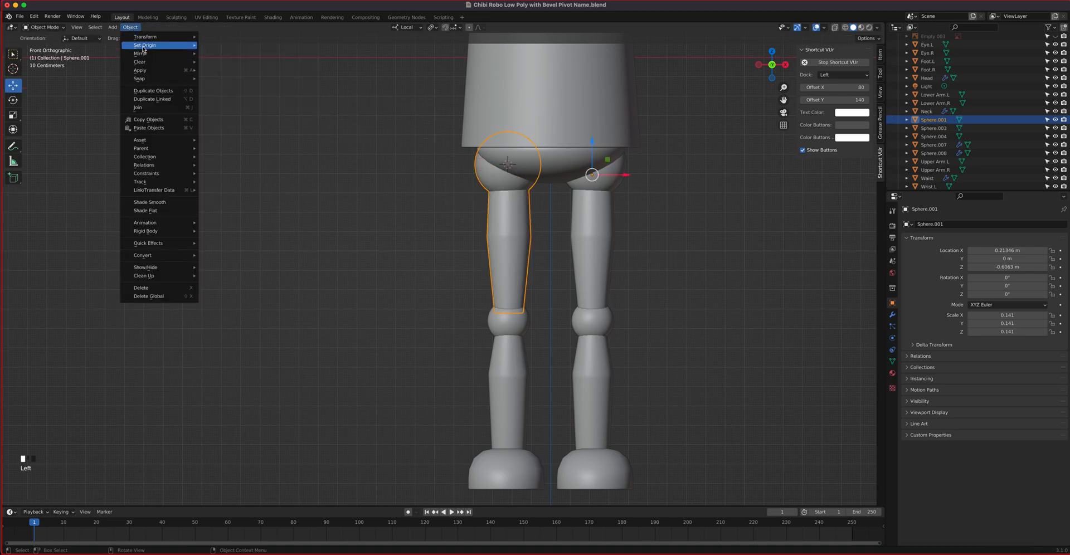
mouse_move(167, 45)
click(255, 63)
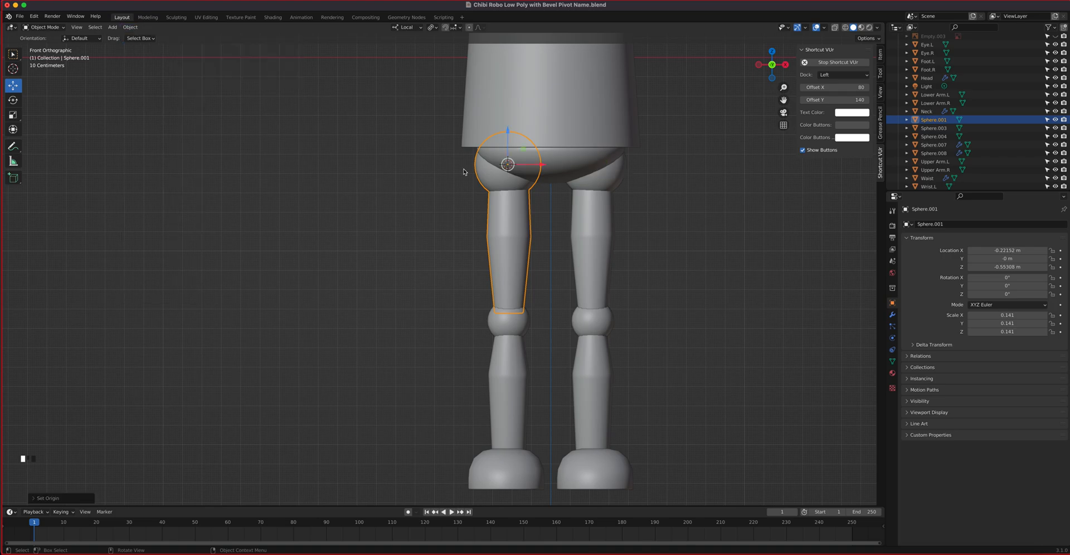
click(948, 224)
text(Upper Leg.R)
key(Return)
Rename the robot's left upper leg object as Lower Leg.L.
click(584, 220)
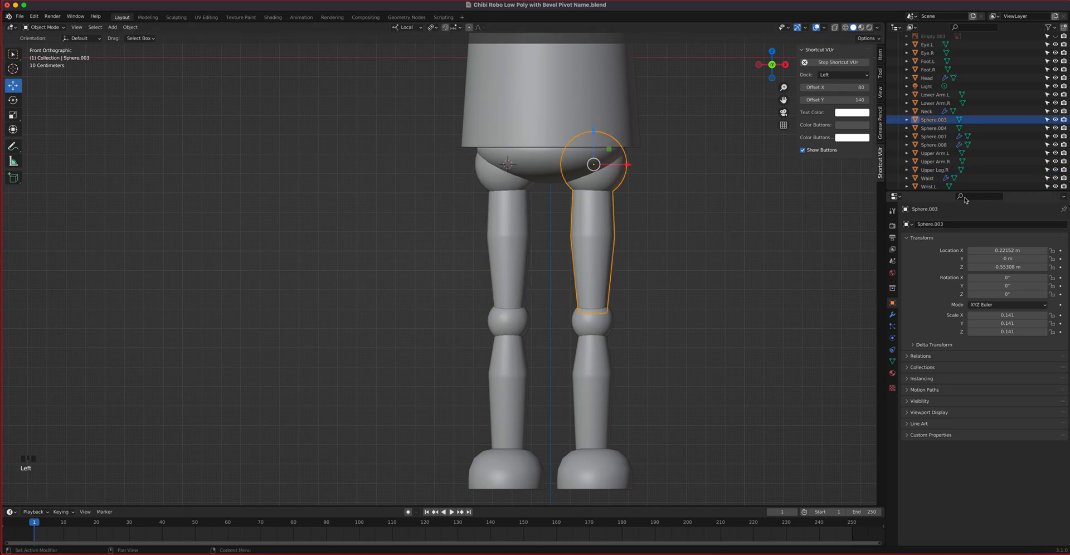
double_click(938, 224)
text(Lower Leg.L)
key(Return)
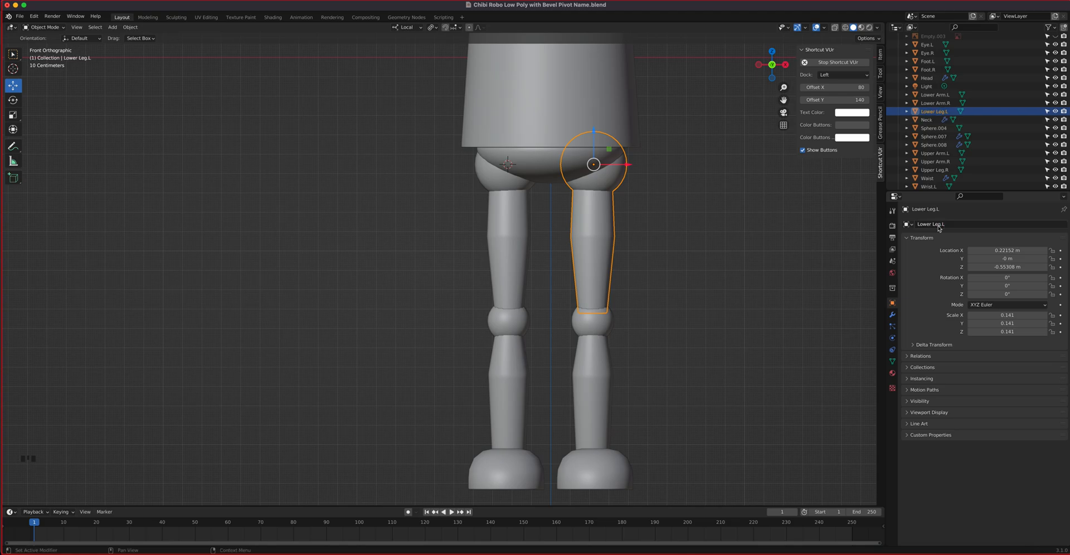
Separate all faces of the robot's right knee sphere into their own object and return to Object Mode.
click(580, 325)
shift+middle_drag(586, 335, 578, 223)
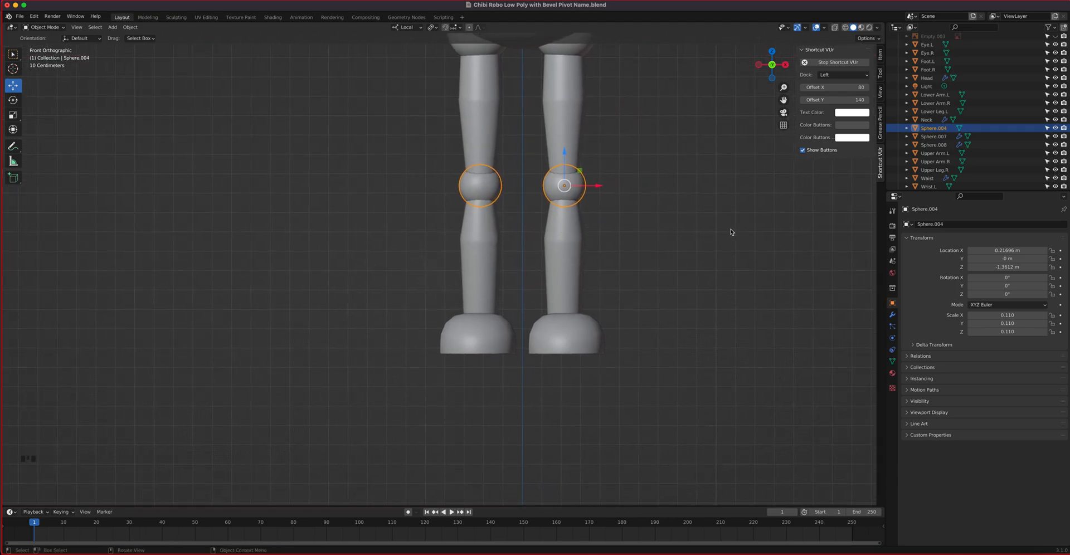
click(893, 315)
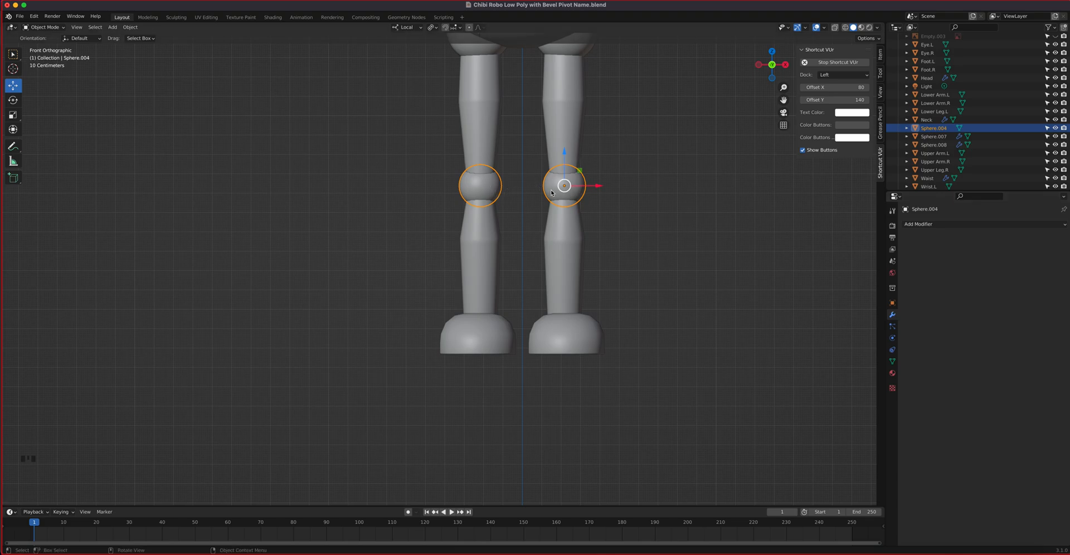
key(Tab)
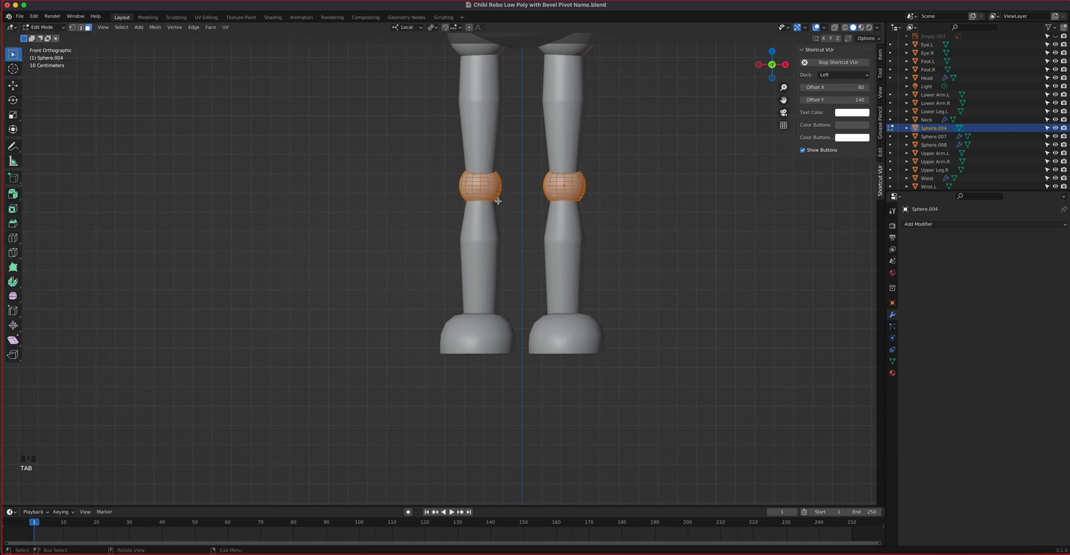
click(476, 187)
key(ctrl+KP_Add)
key(ctrl+KP_Add)
key(ctrl+KP_Add)
key(ctrl+KP_Add)
key(ctrl+KP_Add)
key(ctrl+KP_Add)
key(ctrl+KP_Add)
key(ctrl+KP_Add)
key(ctrl+KP_Add)
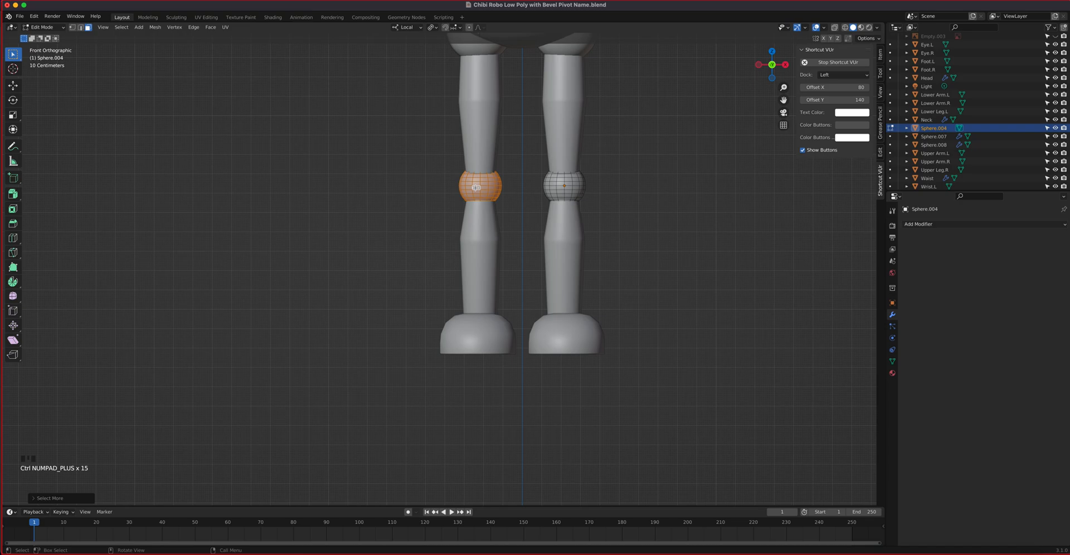
key(p)
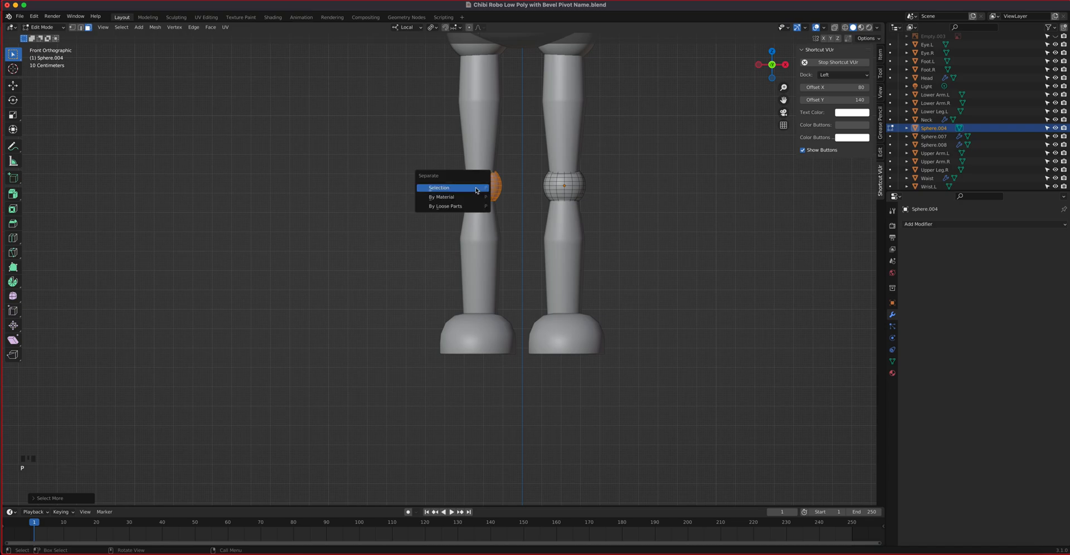
click(477, 191)
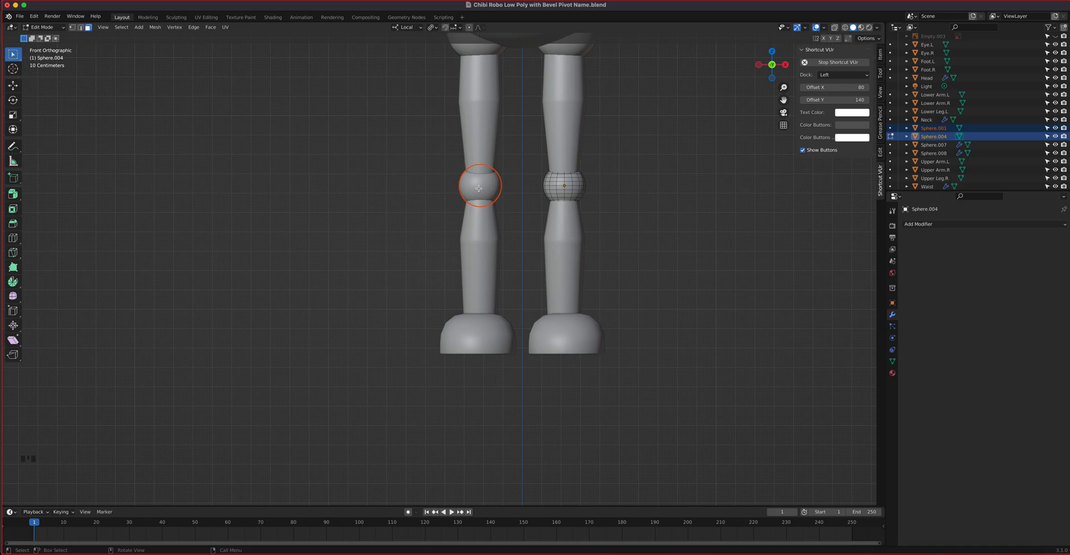
key(Tab)
Set the separated right knee sphere's origin to its geometry.
click(479, 188)
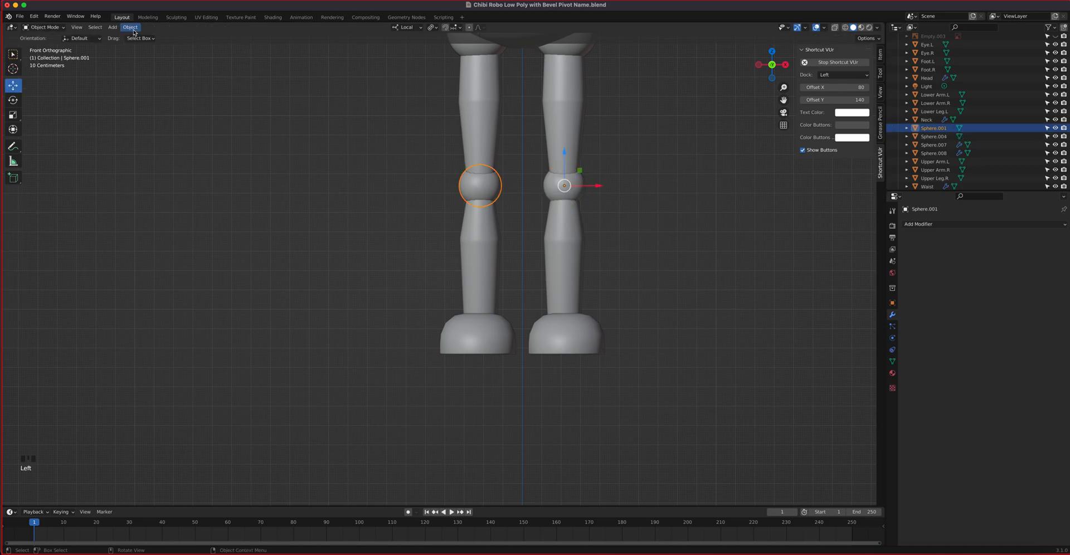
click(134, 31)
mouse_move(140, 45)
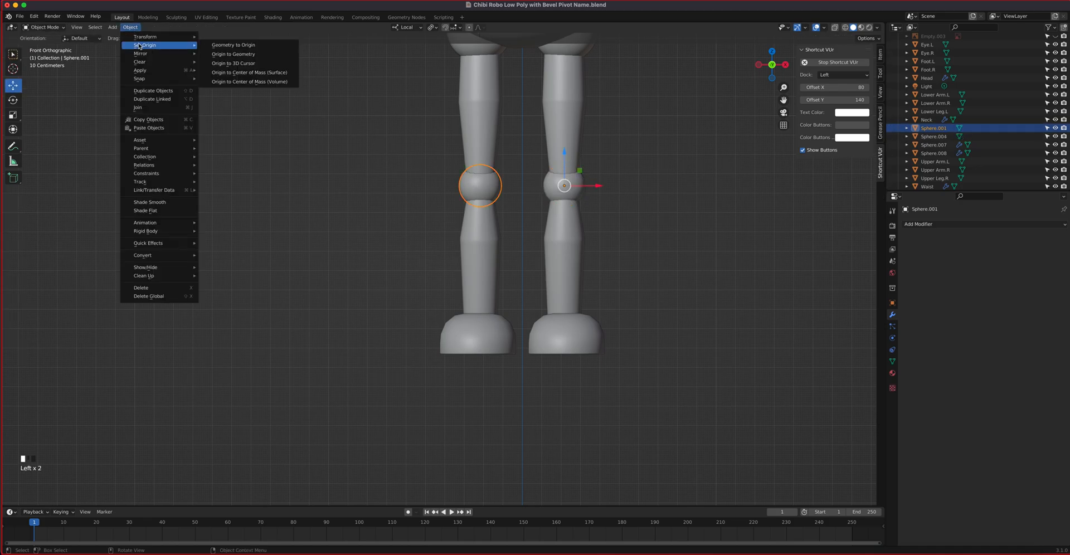
click(244, 54)
Separate all faces of the robot's right lower leg cylinder into their own object, ending in Object Mode.
click(474, 239)
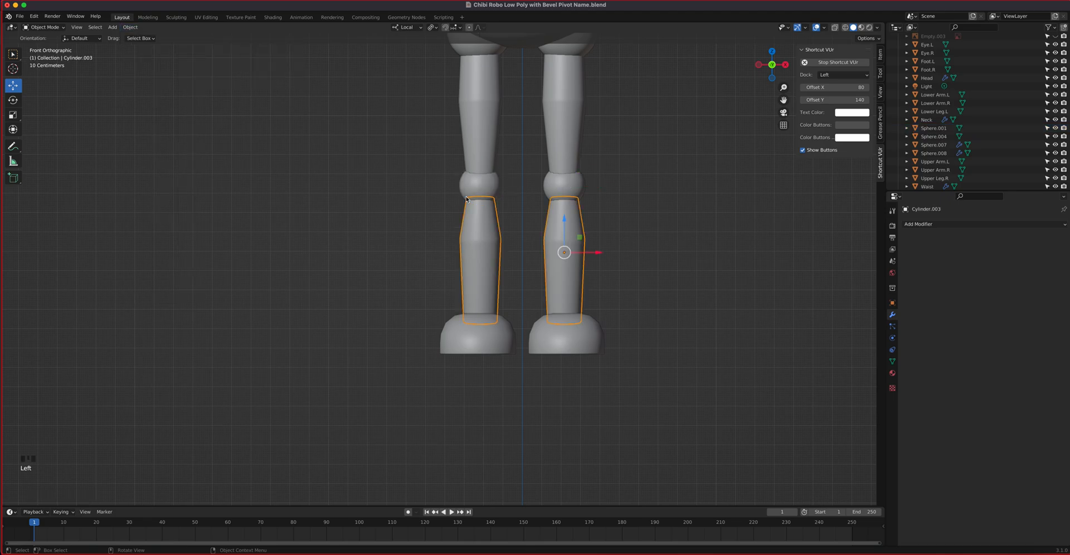
key(Tab)
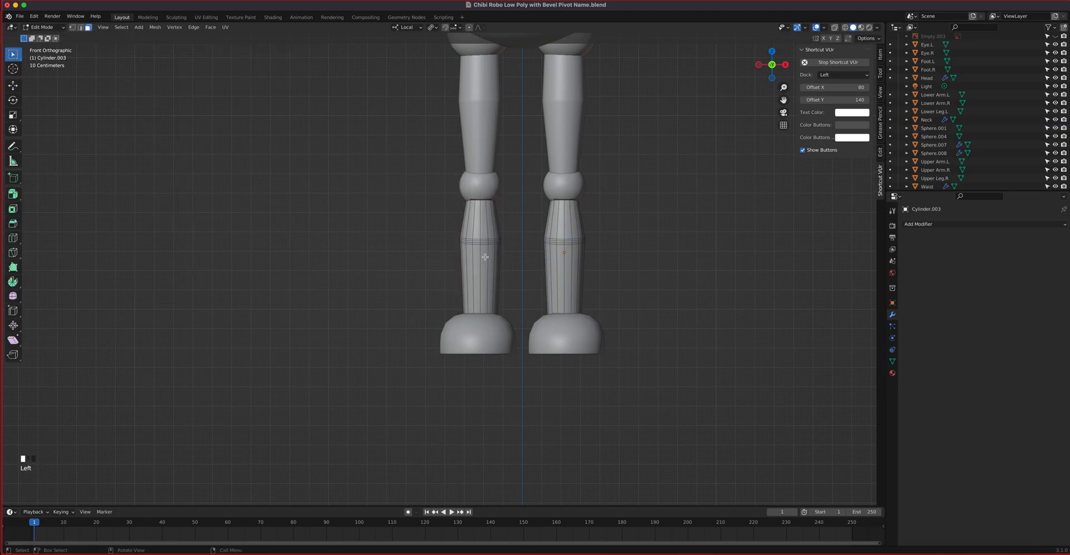
click(485, 257)
key(ctrl+KP_Add)
key(ctrl+KP_Add)
key(ctrl+KP_Add)
key(ctrl+KP_Add)
key(ctrl+KP_Add)
key(ctrl+KP_Add)
key(ctrl+KP_Add)
key(ctrl+KP_Add)
key(ctrl+KP_Add)
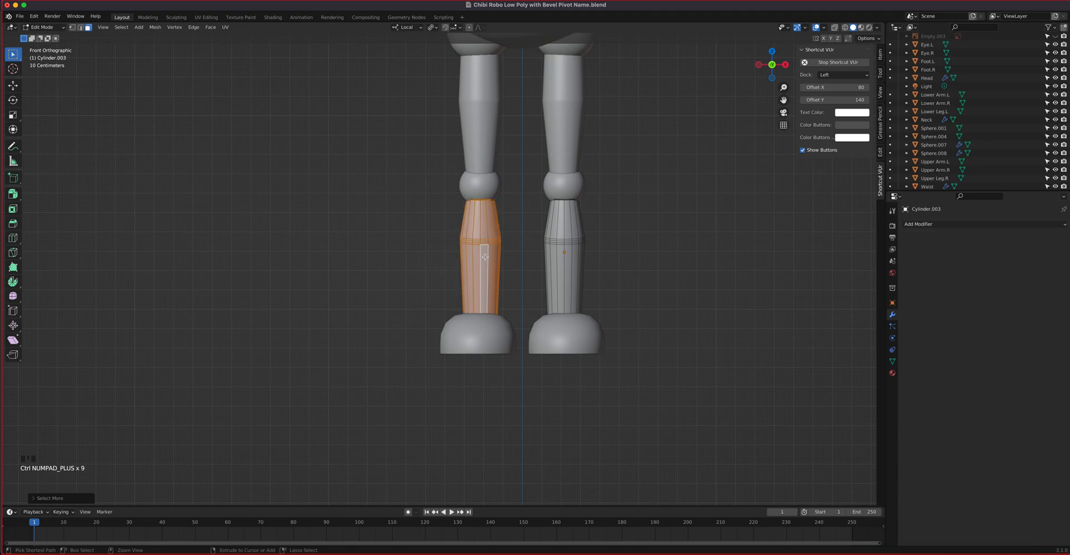
key(ctrl+KP_Add)
key(ctrl+KP_Add)
key(ctrl+KP_Add)
key(ctrl+KP_Add)
key(p)
click(486, 257)
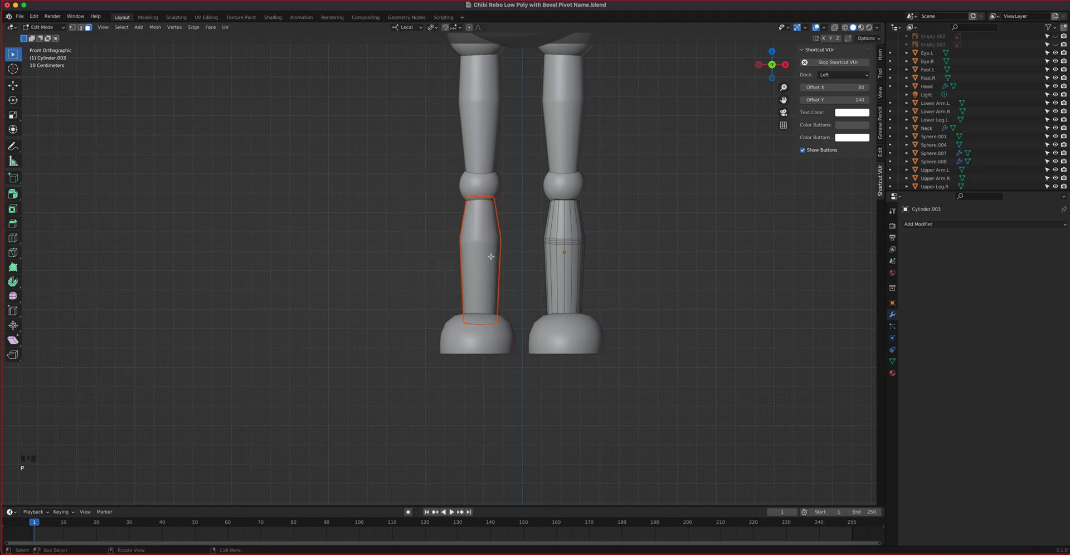
key(Tab)
Join each lower leg cylinder with the knee sphere on its side, keeping the knee sphere as the active object.
click(481, 260)
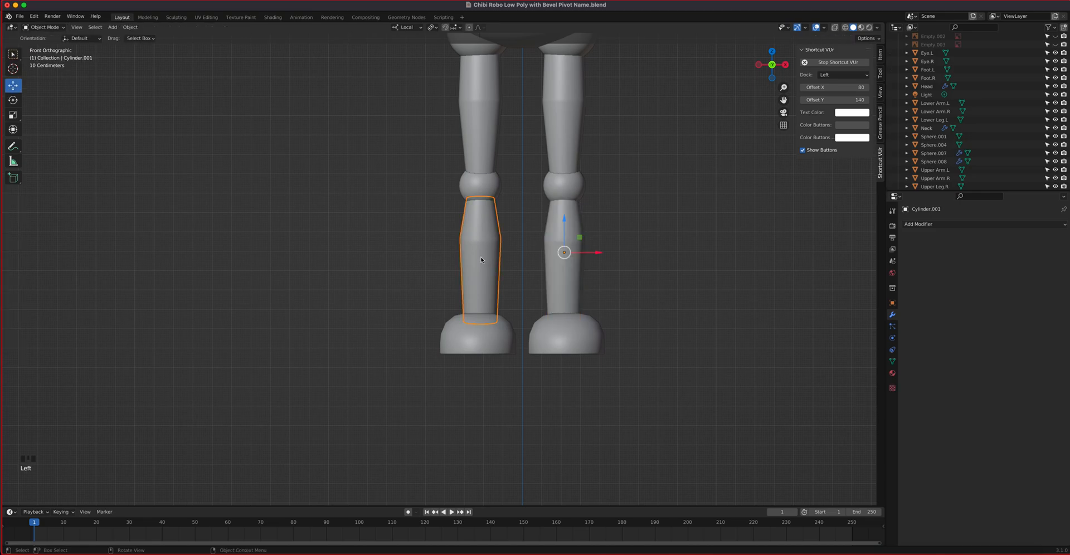
shift+click(492, 191)
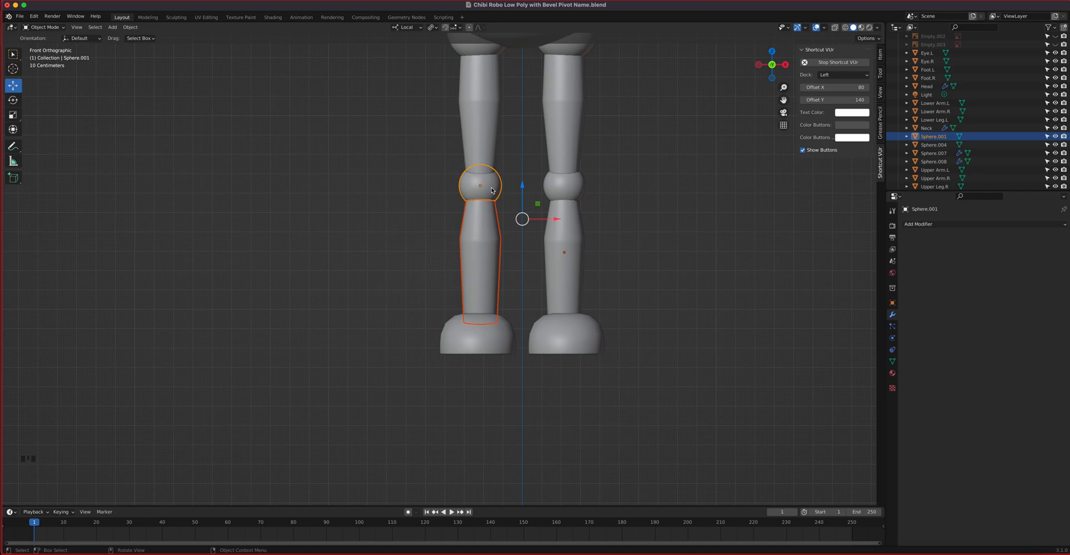
key(ctrl+j)
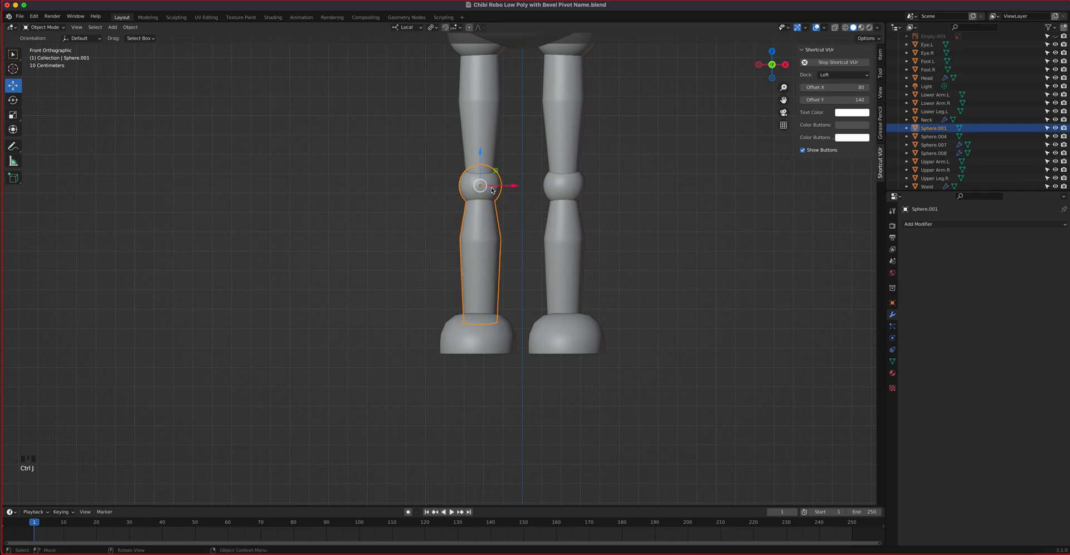
click(574, 263)
shift+click(577, 190)
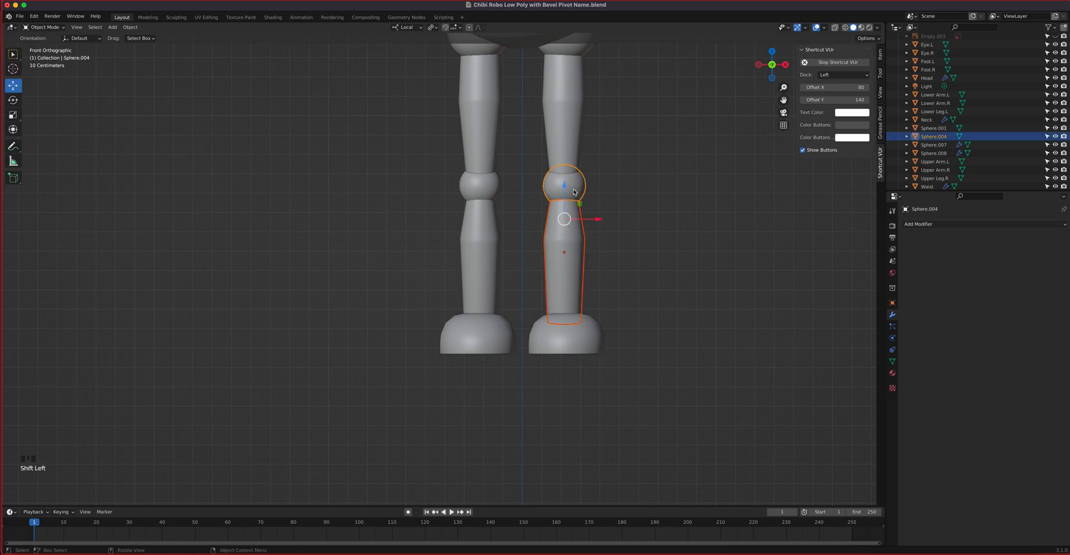
key(ctrl+j)
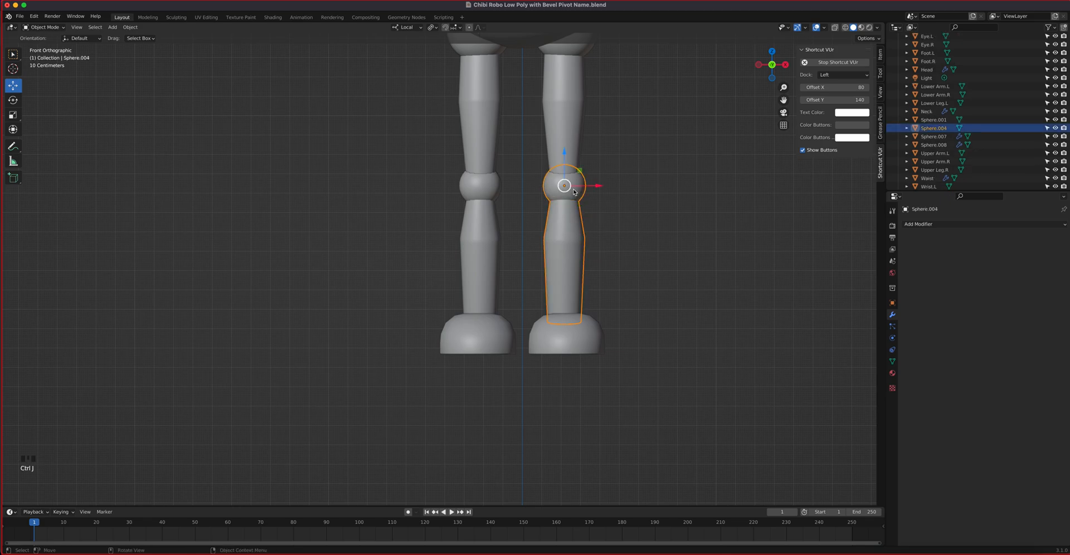
Rename the joined left knee and lower leg object as Lower Leg.L.
middle_drag(602, 236, 445, 229)
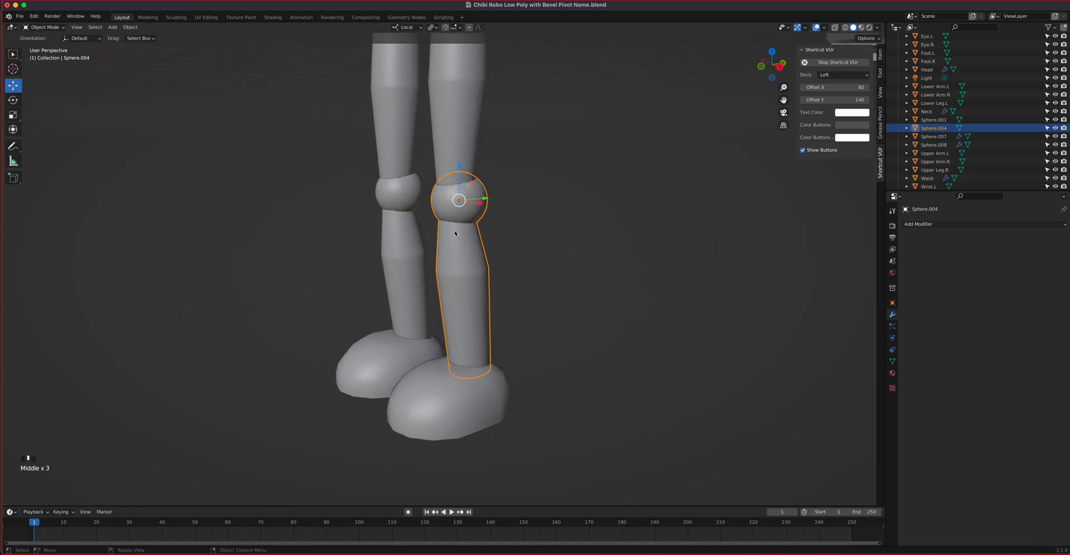
double_click(931, 129)
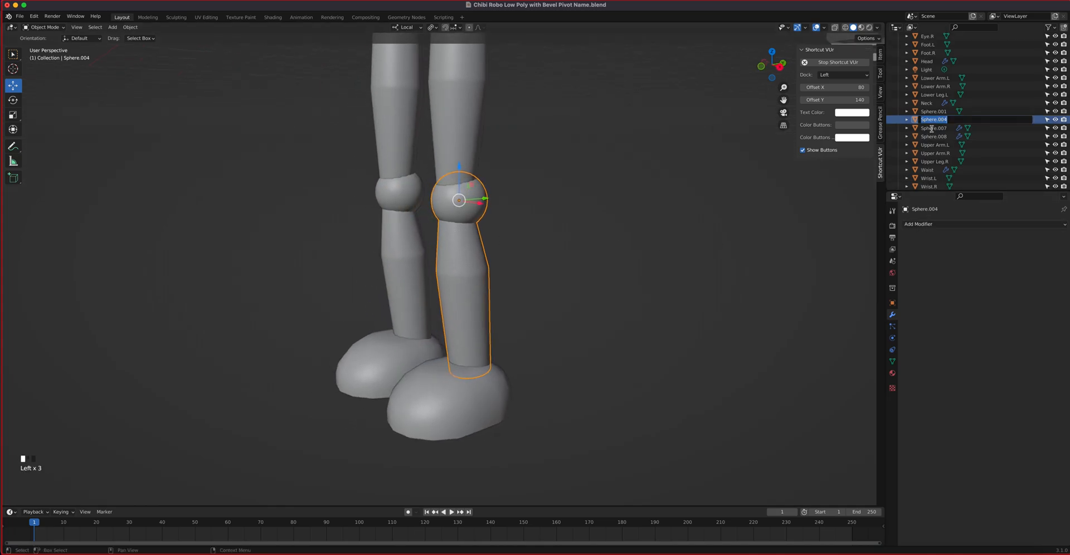
text(Lower Leg.L)
key(Return)
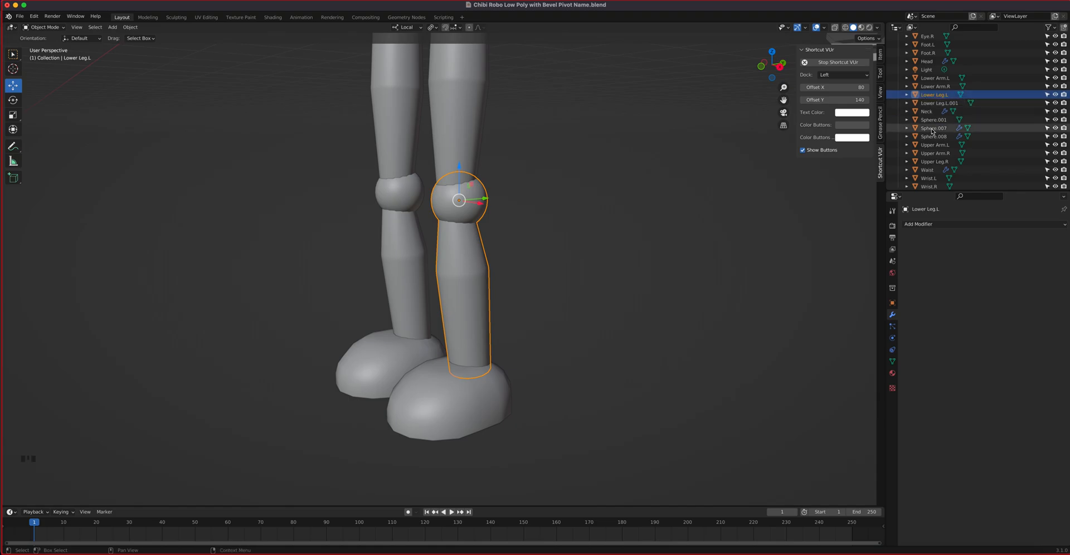
Rename the joined right knee and lower leg object as Lower Leg.R.
click(932, 119)
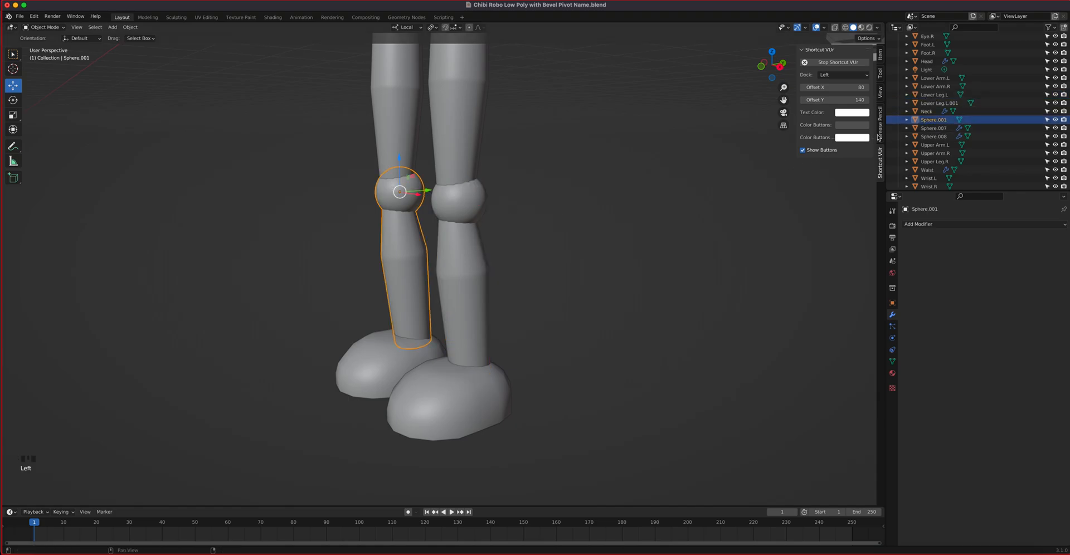
double_click(935, 120)
text(Lower Le)
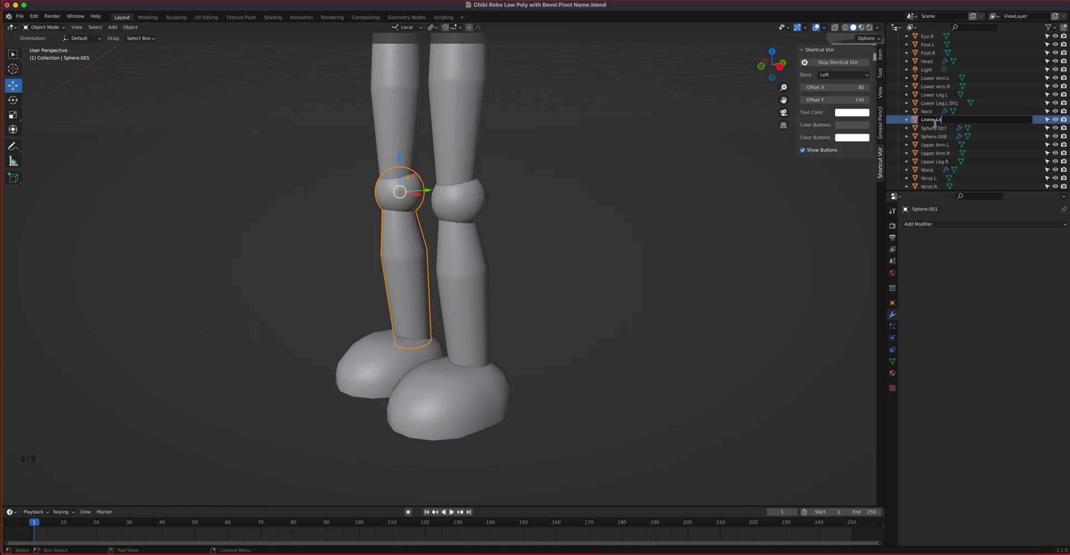
text(g.R)
key(Return)
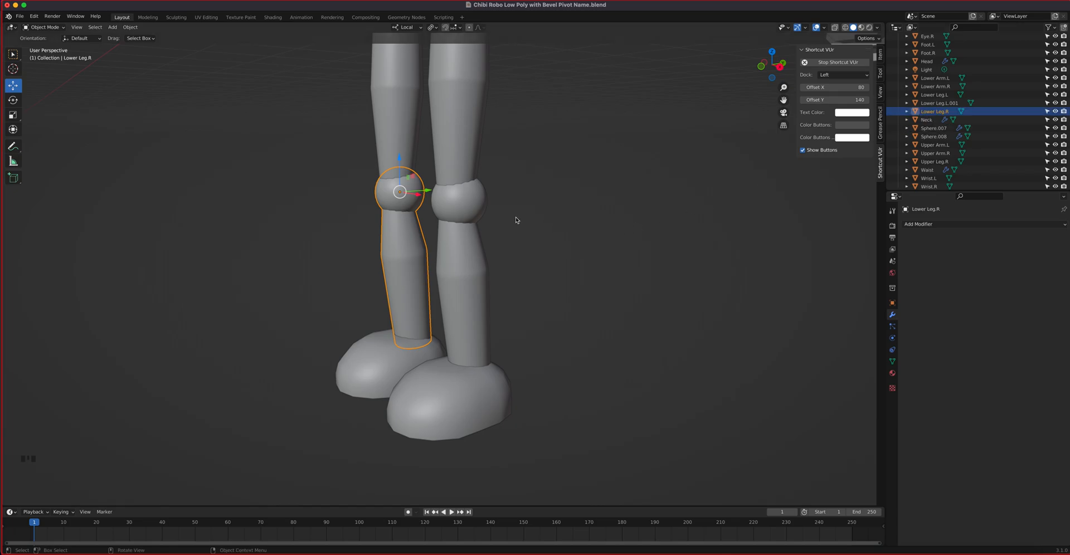
scroll(534, 219, down, 4)
click(457, 259)
click(455, 183)
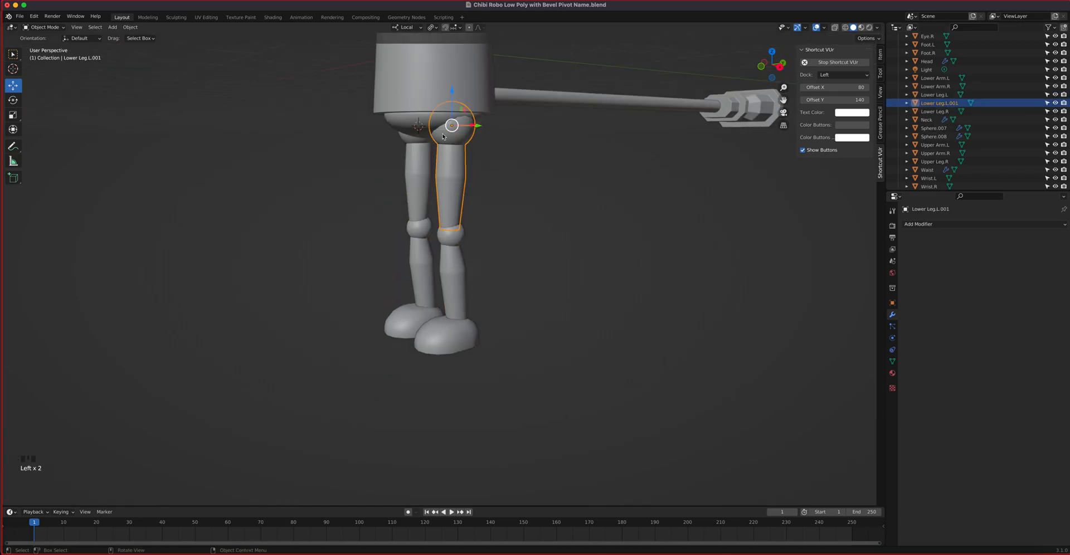
click(426, 123)
shift+middle_drag(487, 106, 506, 369)
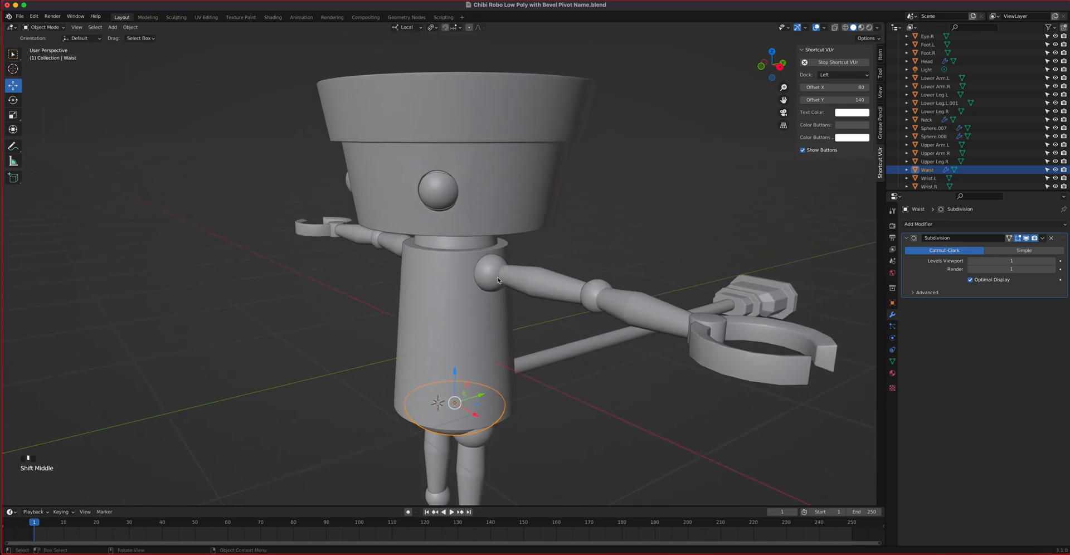
click(447, 205)
middle_drag(446, 205, 485, 192)
scroll(567, 175, up, 2)
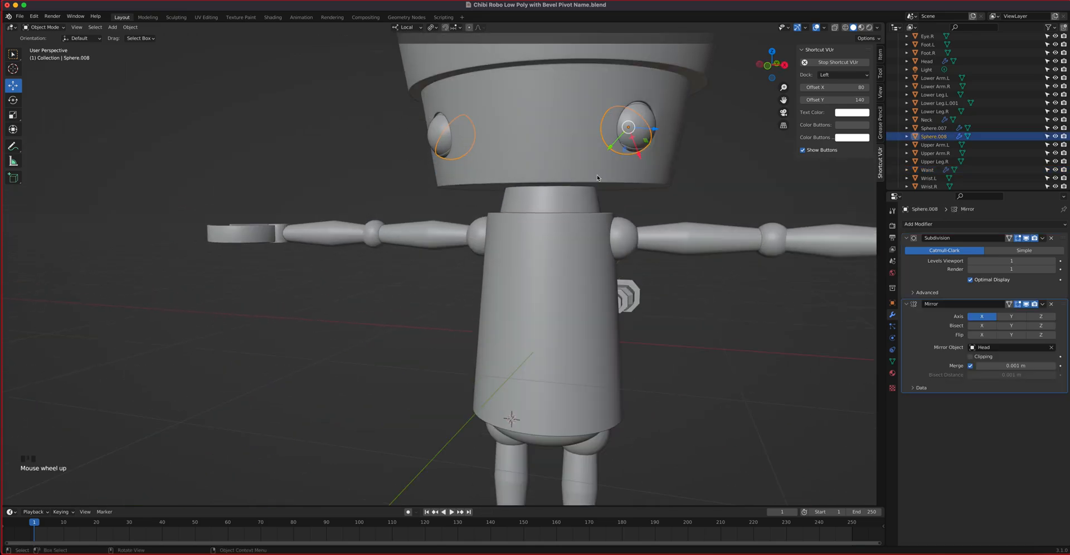
shift+click(440, 116)
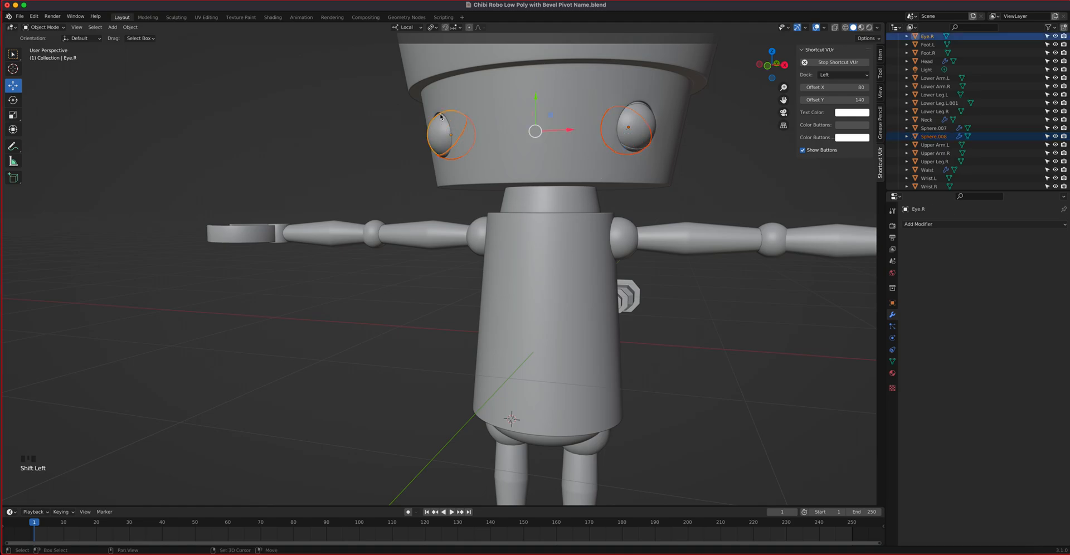
shift+click(637, 106)
middle_drag(637, 106, 626, 174)
key(h)
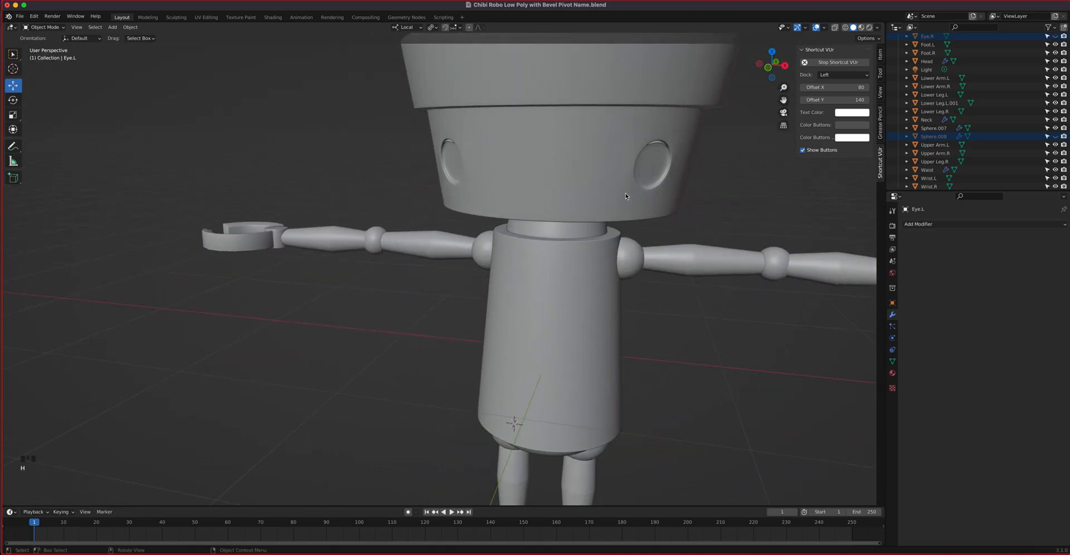
key(super+z)
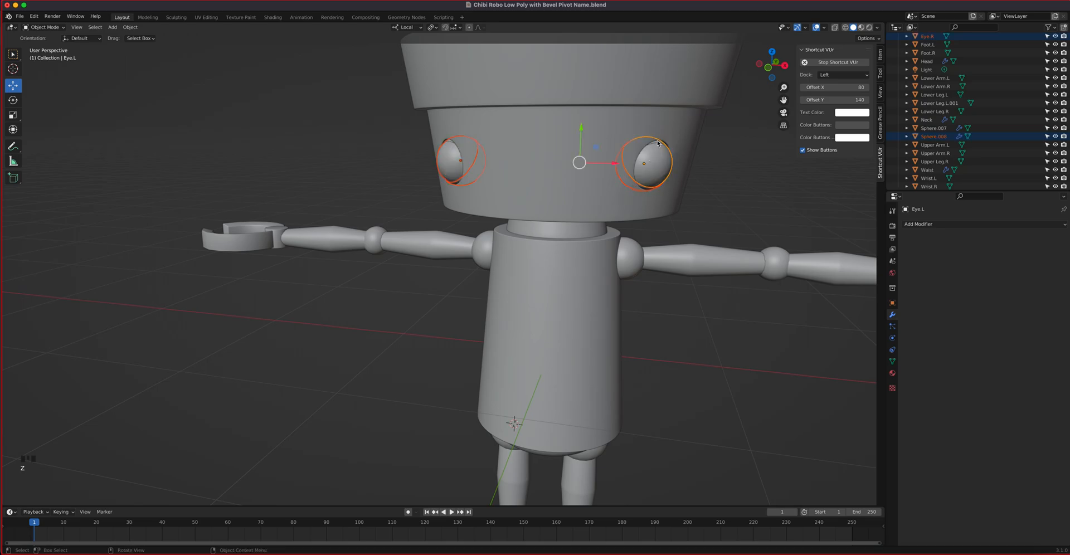
Hide the two mirrored eyelid spheres, Sphere.007 and Sphere.008, leaving the eyeballs shown.
click(657, 144)
click(658, 143)
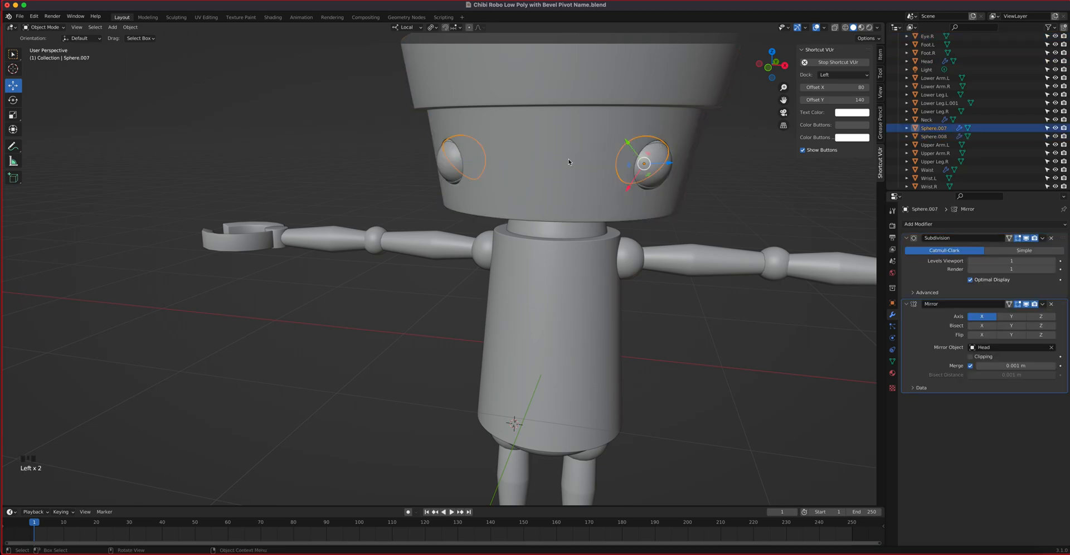
key(h)
click(644, 185)
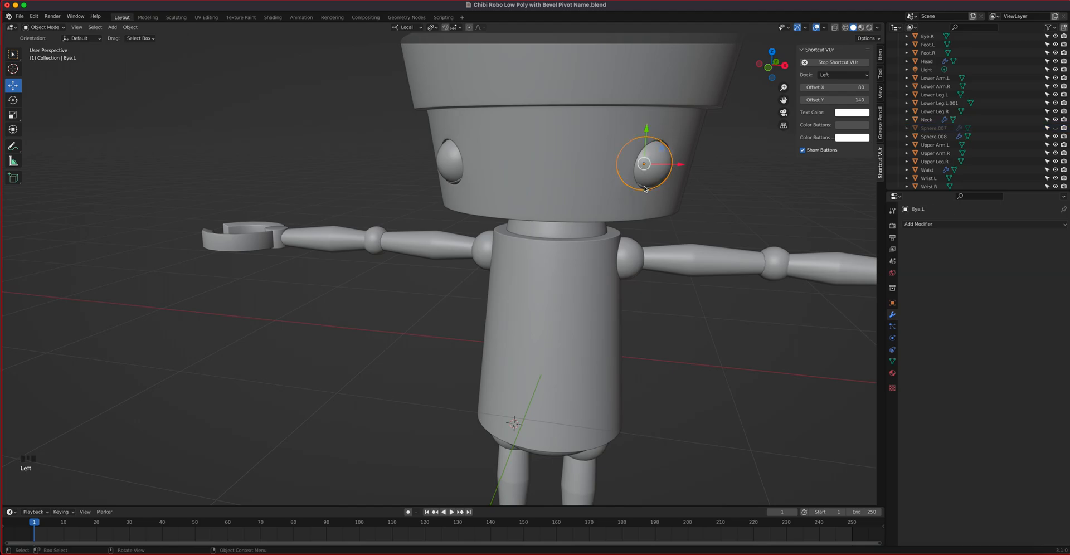
click(646, 190)
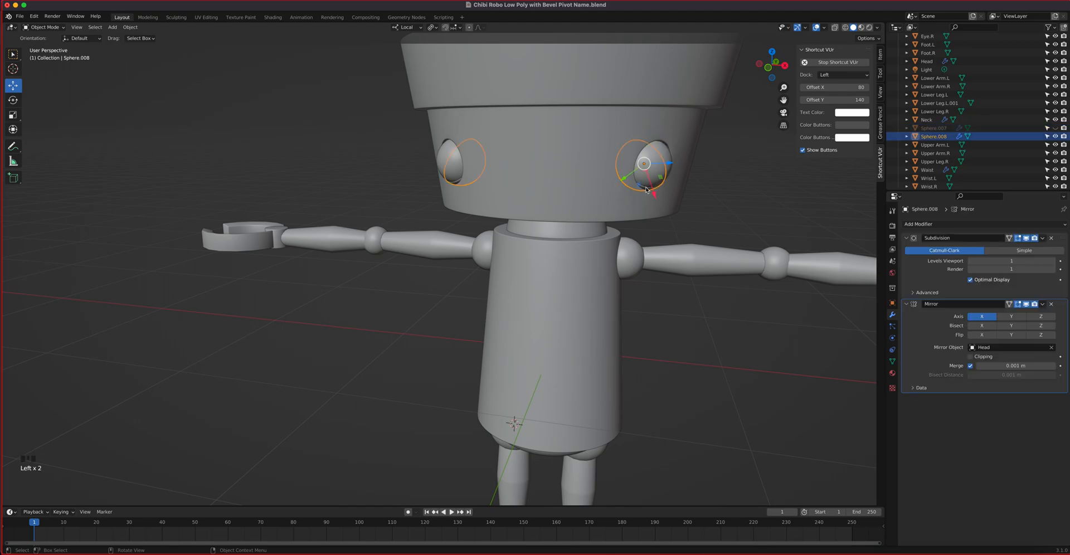
key(h)
Remove the Subdivision modifier from the ribbed connector where the cable meets the robot's back.
middle_drag(644, 188, 733, 203)
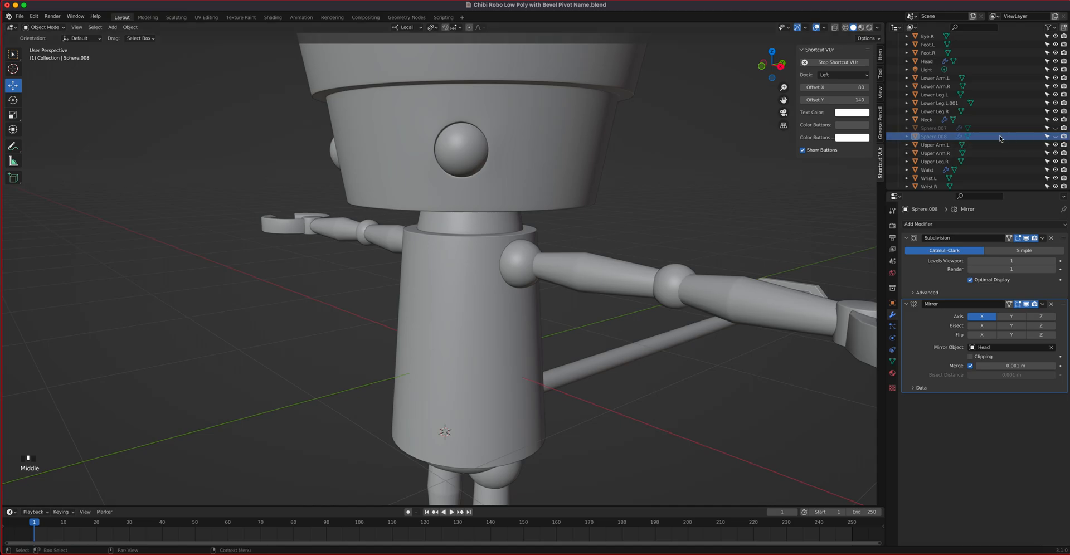
scroll(959, 159, down, 4)
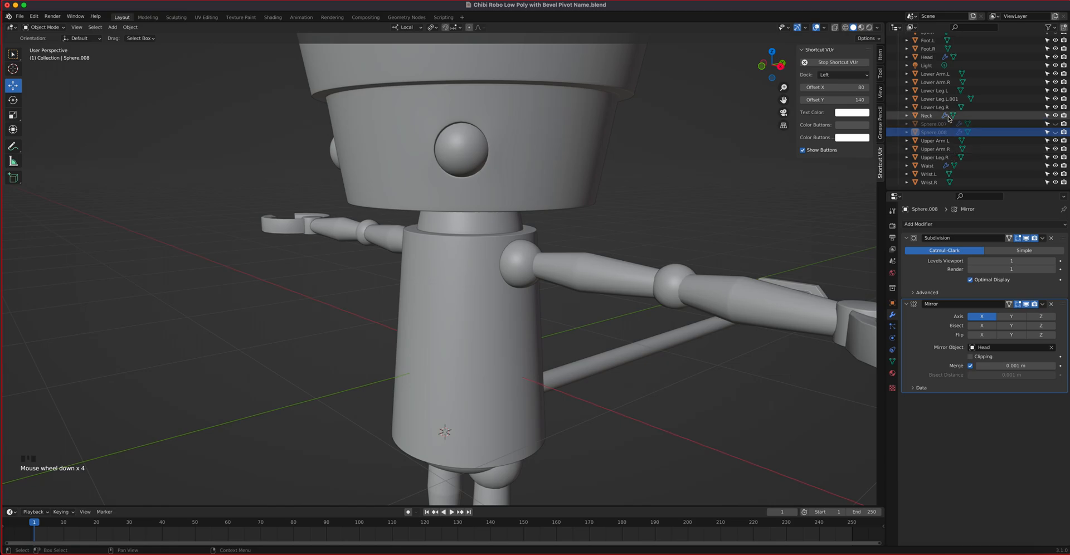
scroll(951, 108, up, 3)
middle_drag(758, 242, 569, 241)
scroll(569, 242, up, 5)
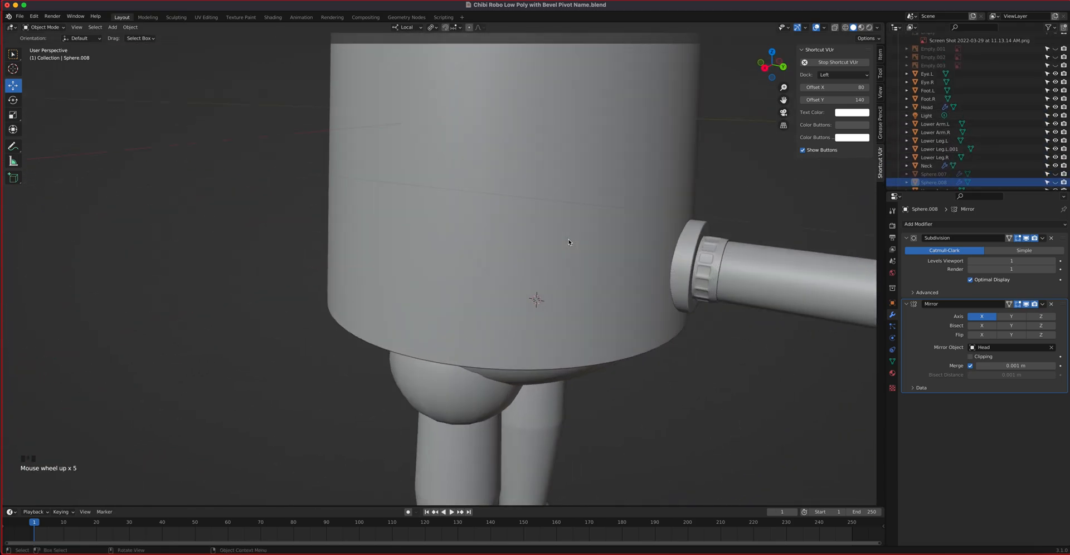
click(696, 255)
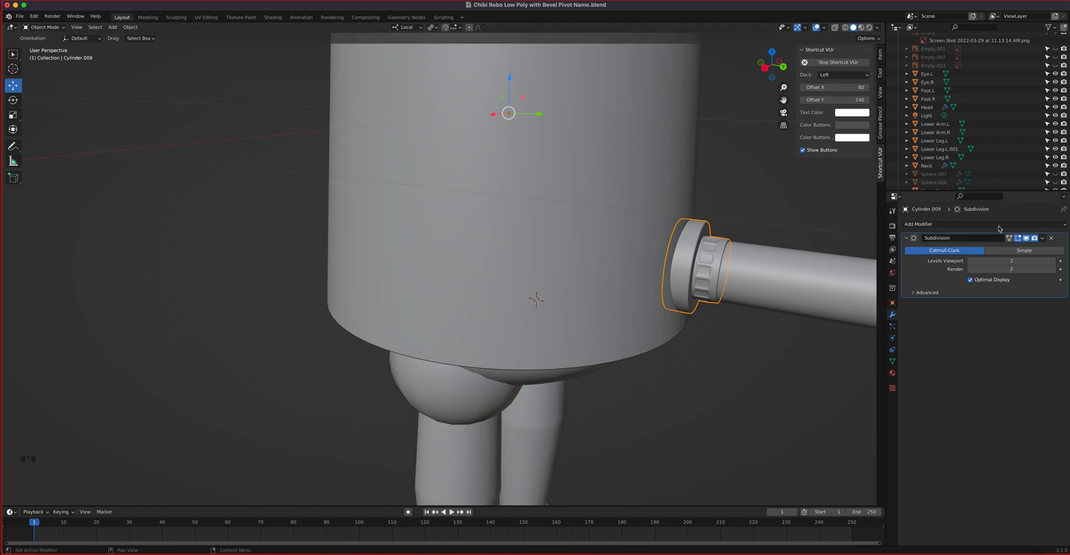
click(1051, 237)
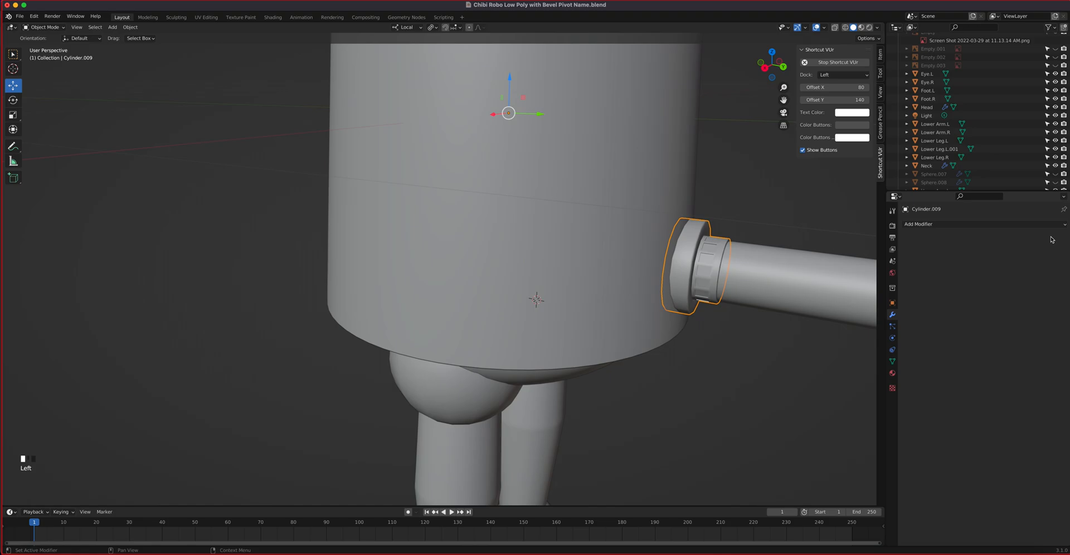
Rename the connector at the robot's back as Cable End.
click(892, 303)
click(944, 224)
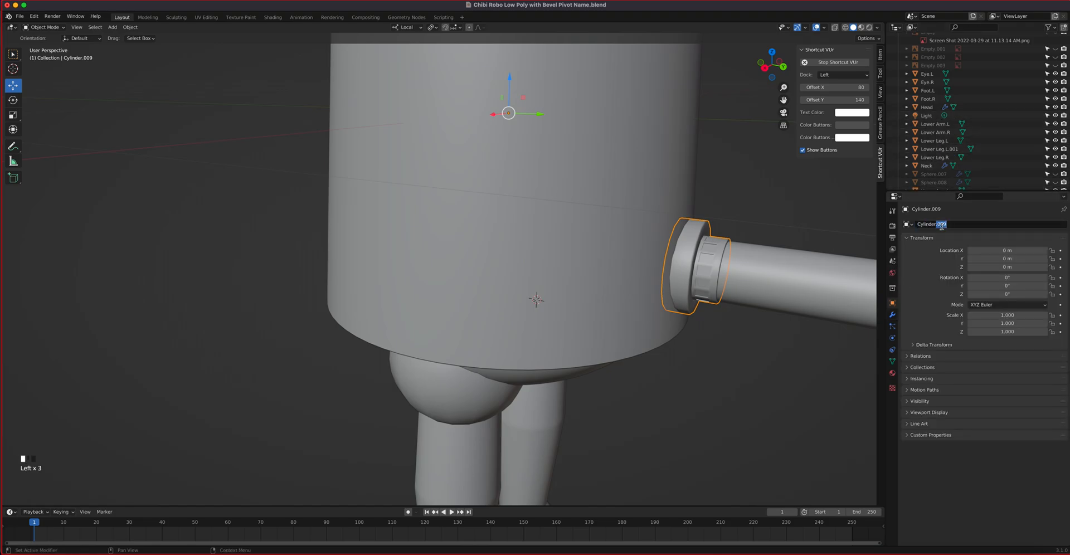
double_click(950, 225)
click(951, 225)
drag(950, 225, 874, 216)
drag(955, 226, 869, 214)
text(Ca)
text(ble)
text( Er)
key(Return)
Remove the modifier from the long cable cylinder and rename the object as Cable.
click(805, 256)
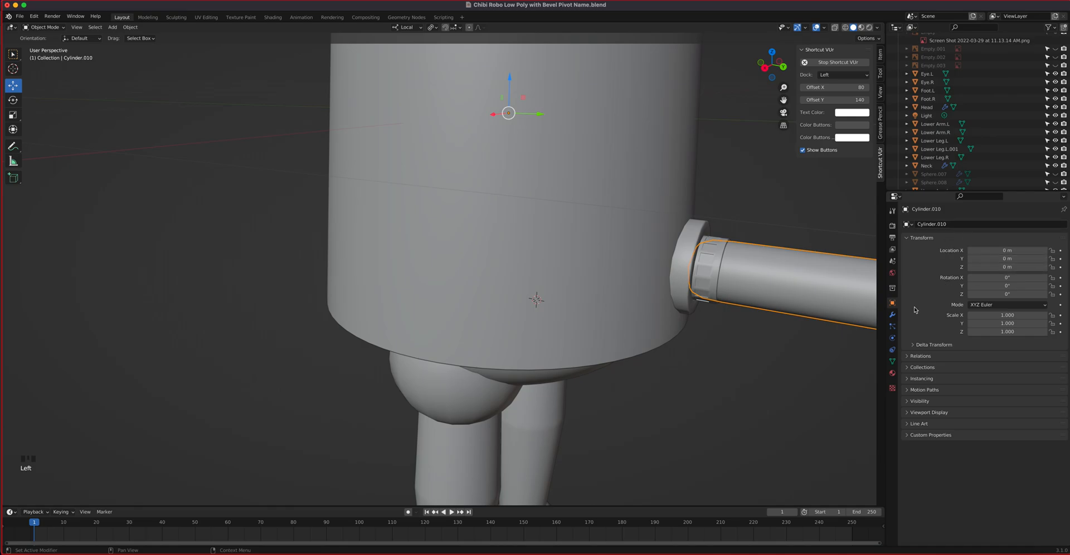
click(893, 314)
click(1051, 238)
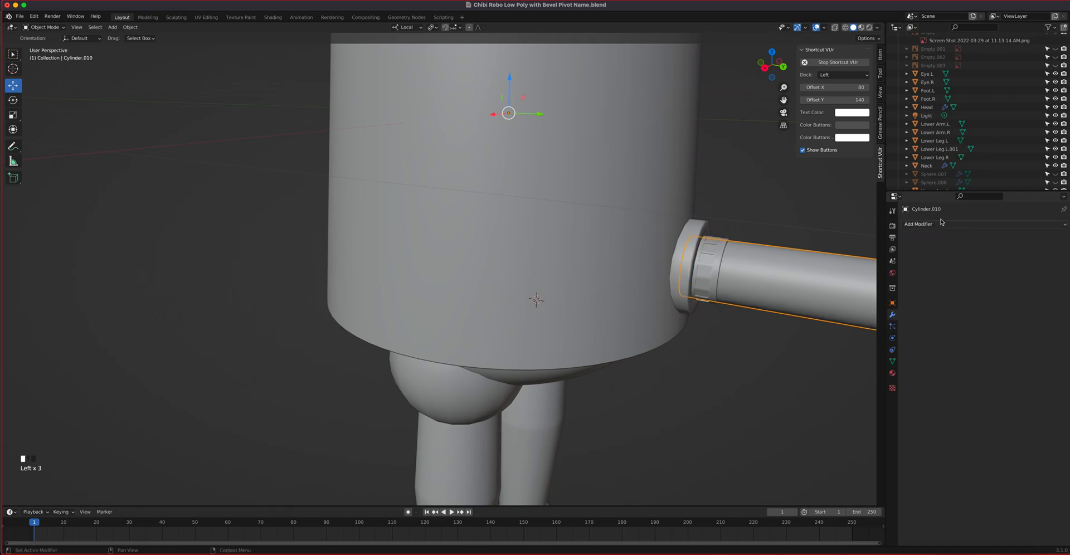
click(893, 302)
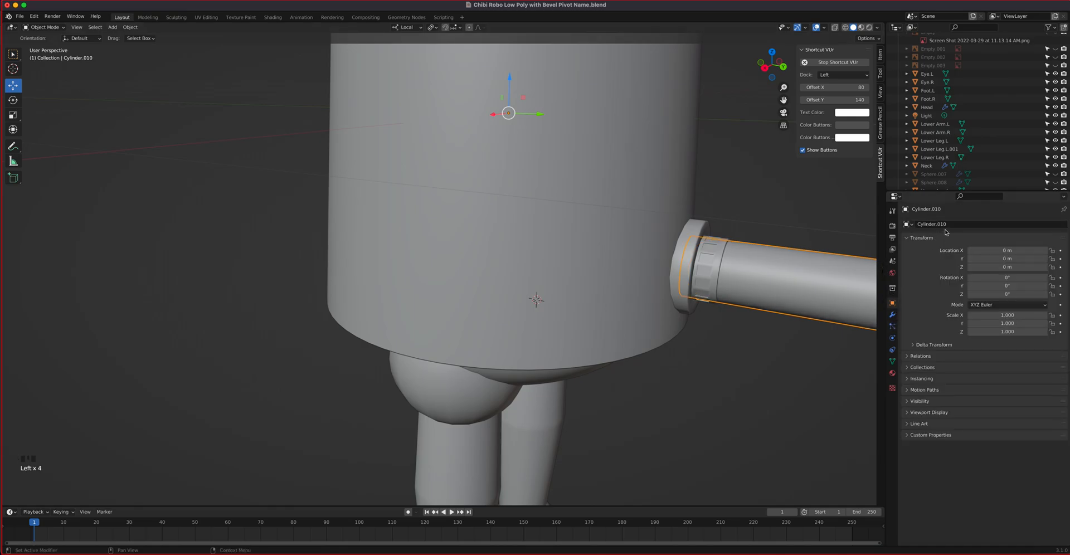
click(945, 223)
text(cable)
key(Return)
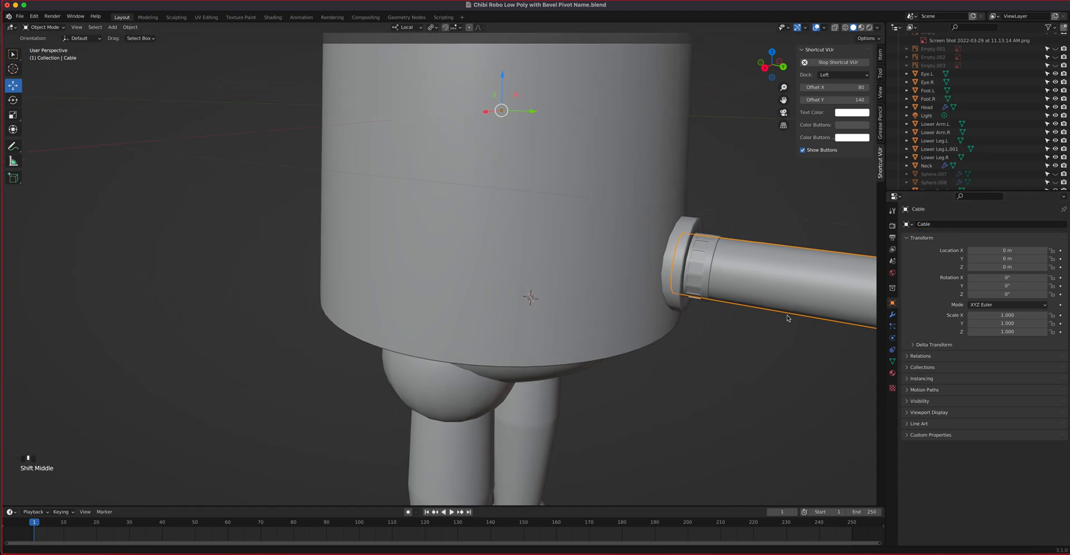
Join the two plug prongs with the plug body, keeping the plug body as the active object.
shift+middle_drag(814, 326, 577, 290)
scroll(696, 292, down, 4)
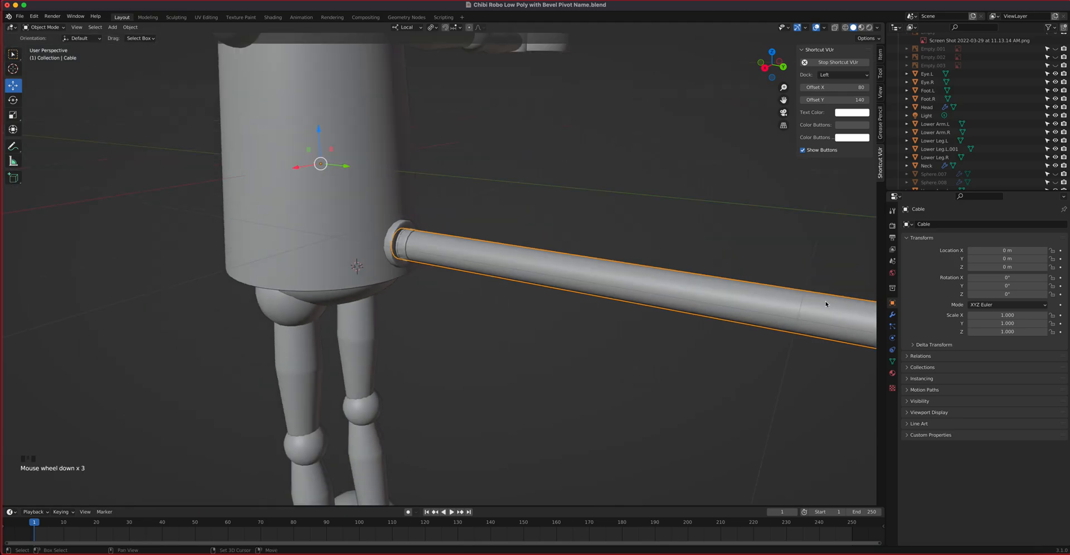
shift+middle_drag(826, 302, 500, 251)
scroll(614, 284, down, 6)
click(681, 307)
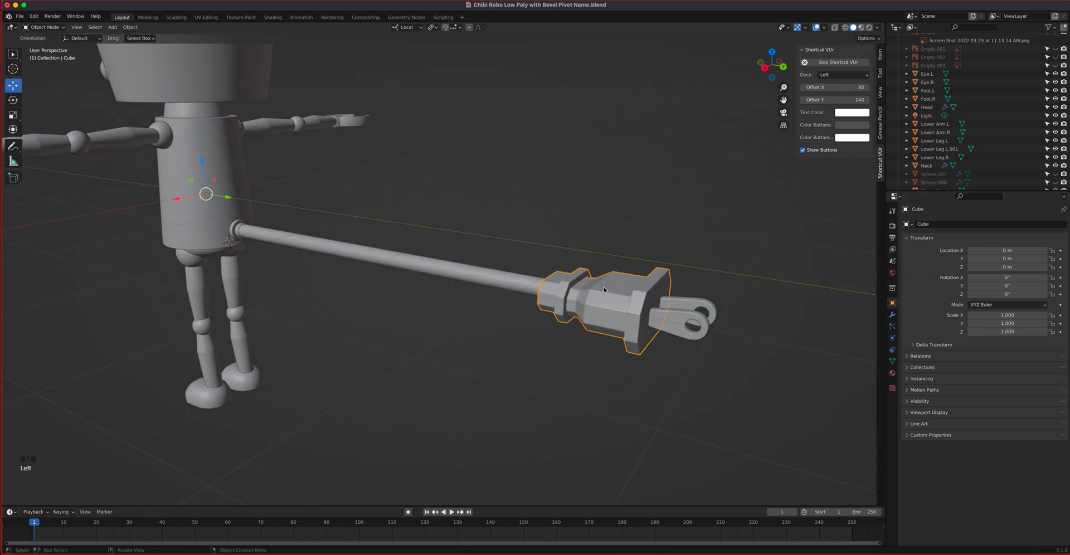
scroll(604, 288, down, 2)
click(758, 339)
shift+click(770, 316)
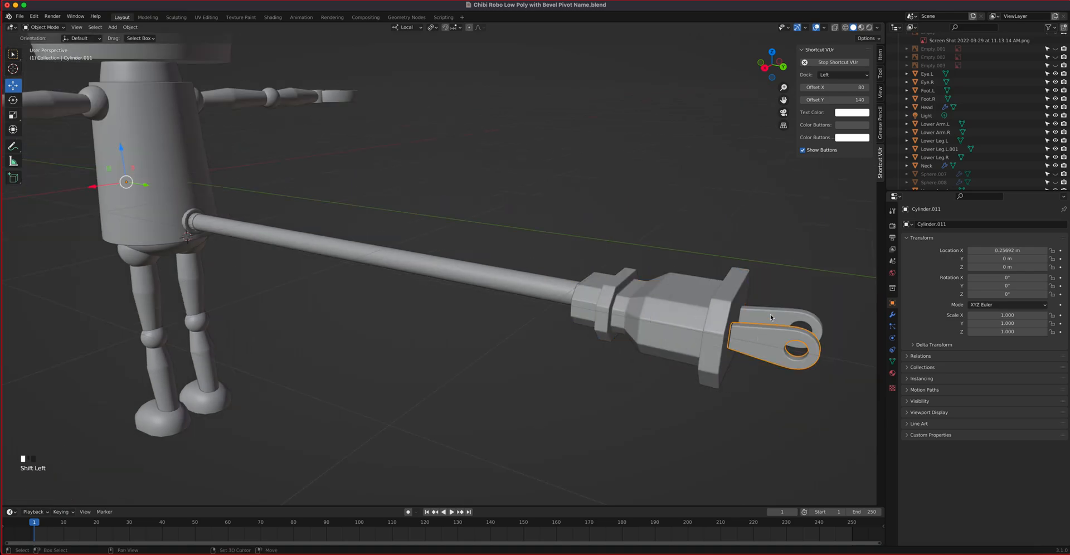
shift+click(689, 310)
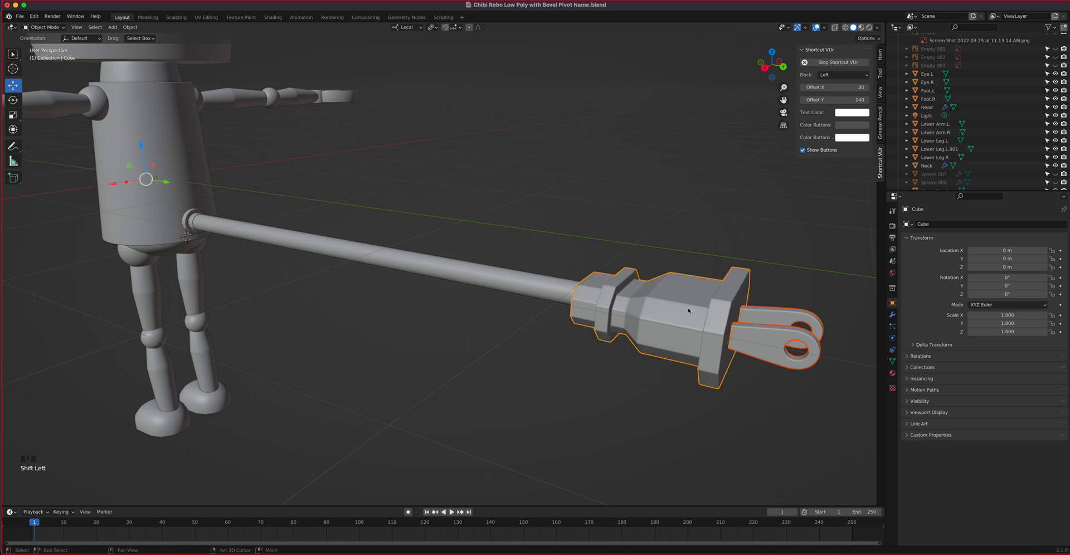
key(ctrl+j)
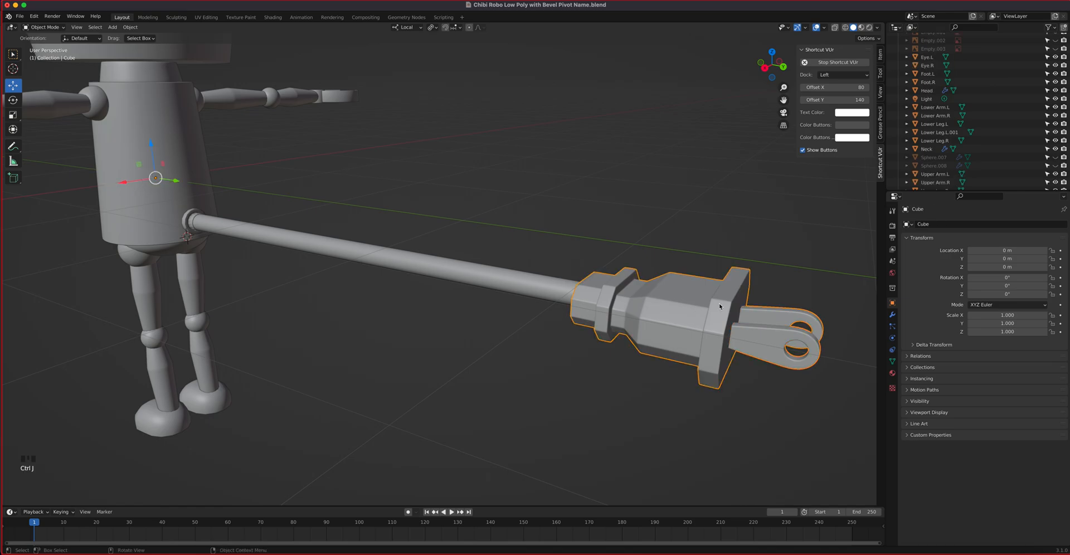
Remove the Subdivision modifier from the joined plug and rename the object as Cable Plug.
click(892, 315)
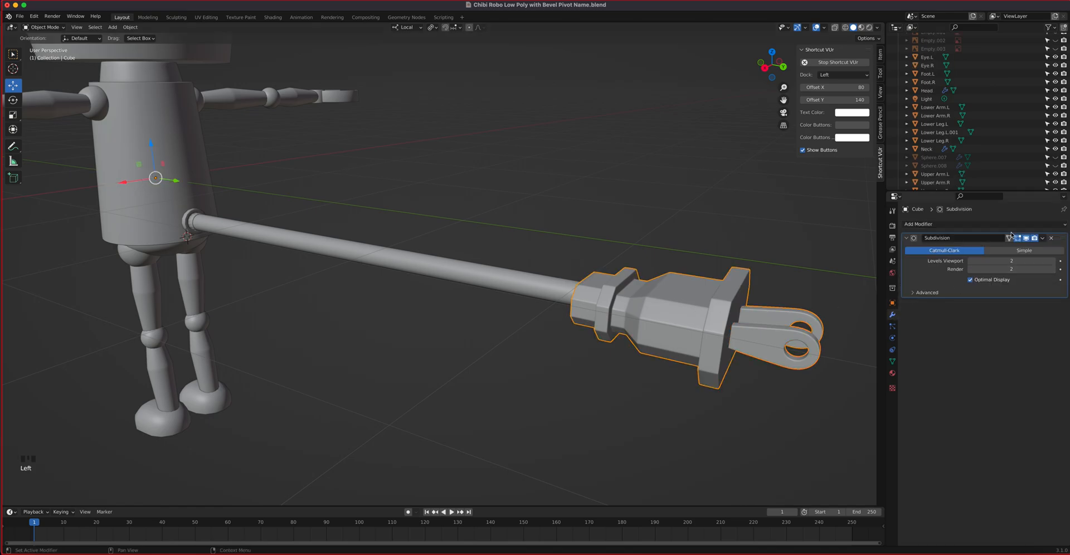
click(1051, 238)
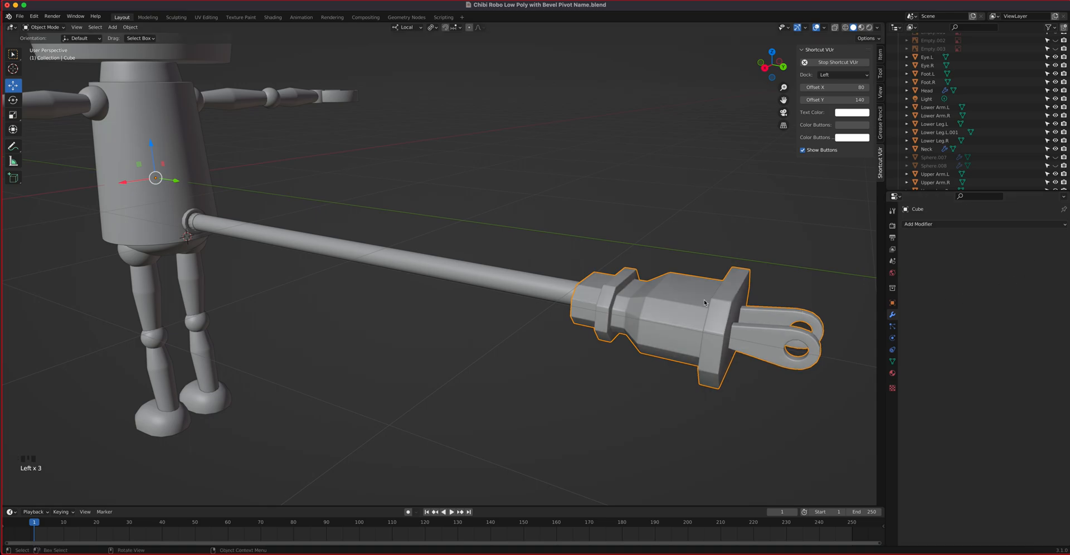
click(892, 303)
click(936, 225)
text(Cable)
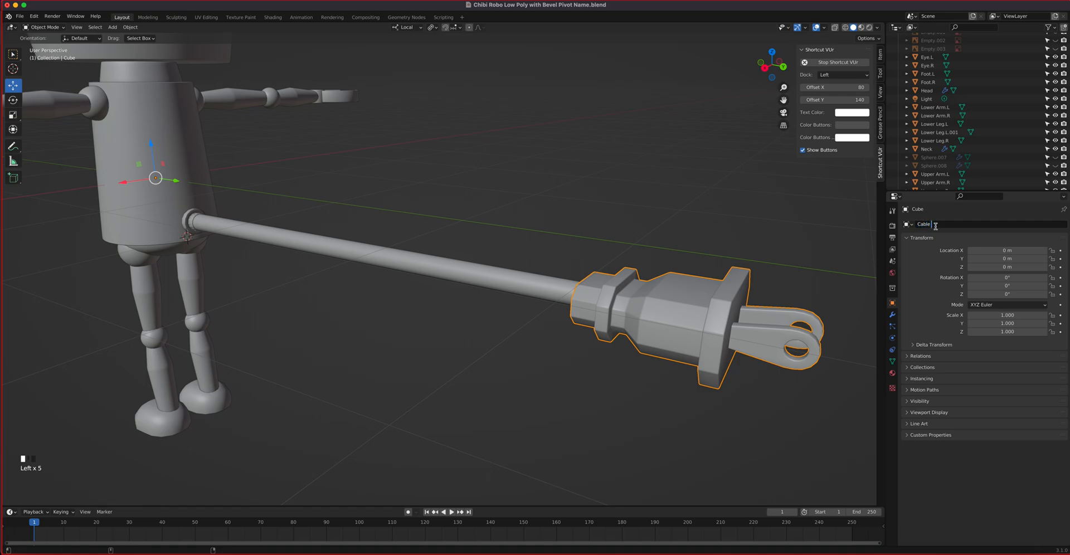
text( Plug)
key(Return)
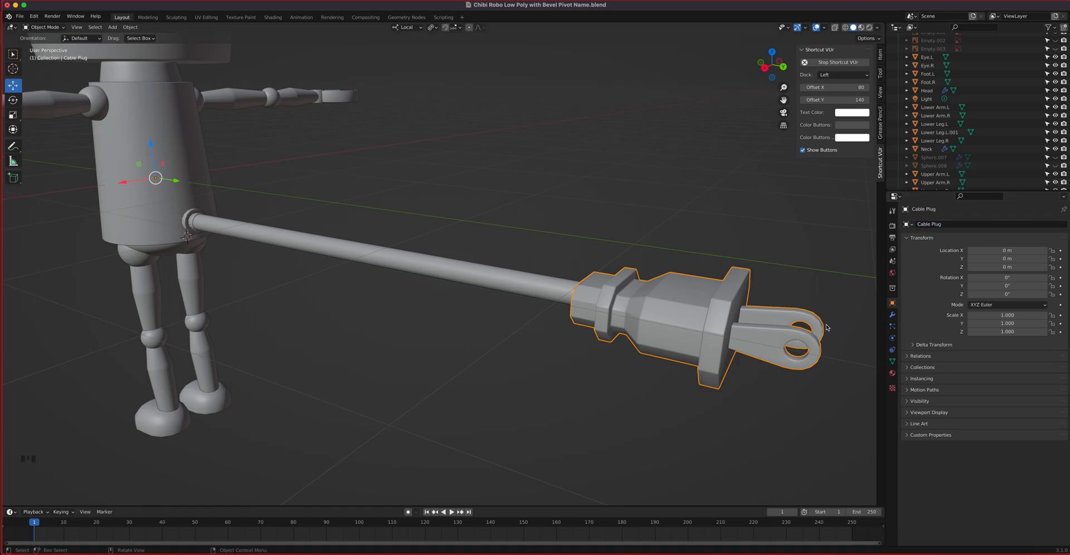
Check the cable parts' names in the scene's object list and inspect the whole robot from the front.
click(543, 288)
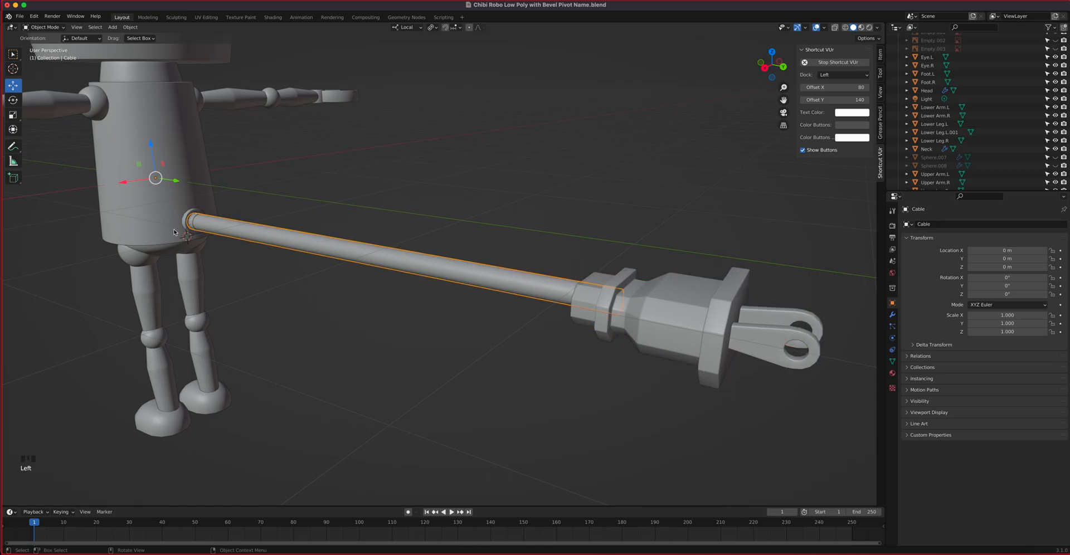
click(188, 221)
scroll(964, 166, down, 6)
scroll(964, 165, up, 18)
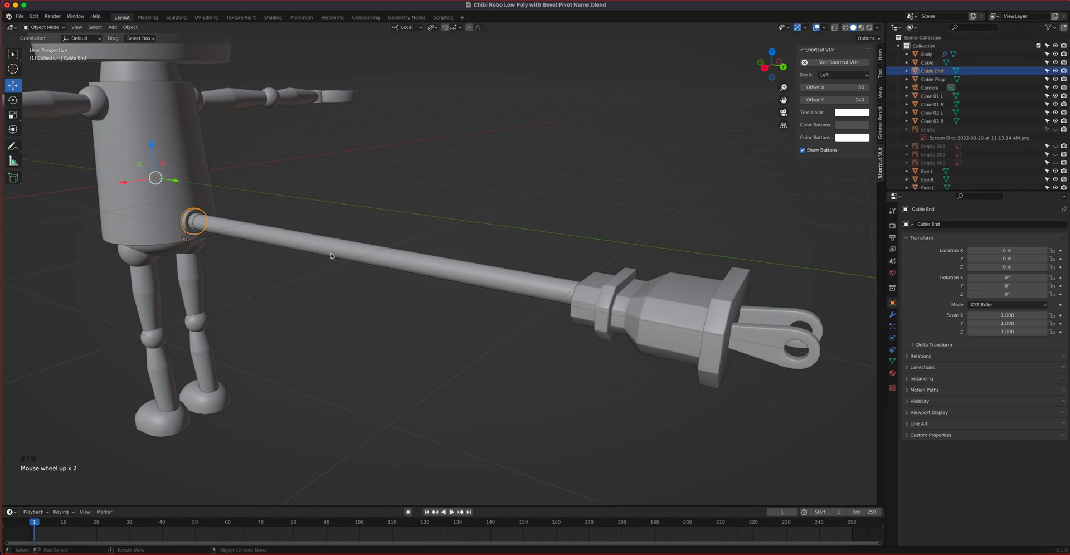
scroll(296, 287, up, 4)
middle_drag(296, 287, 476, 312)
scroll(359, 296, down, 5)
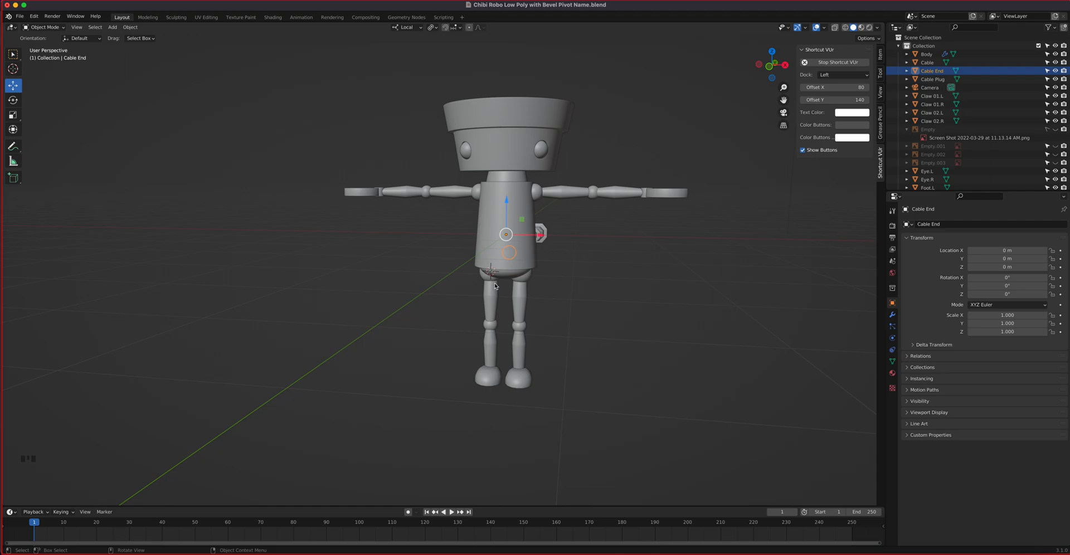
scroll(513, 253, up, 1)
shift+middle_drag(536, 250, 513, 271)
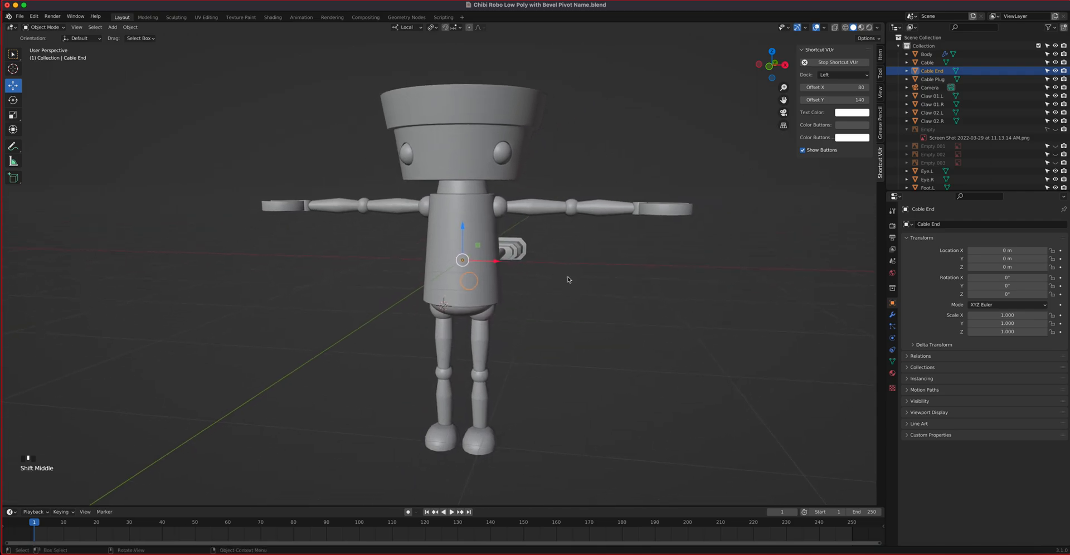
Switch the viewport to rendered shading, deselect everything and save the file.
click(870, 26)
mouse_move(528, 234)
middle_down()
mouse_move(536, 216)
mouse_move(523, 230)
middle_up()
click(533, 221)
key(super+s)
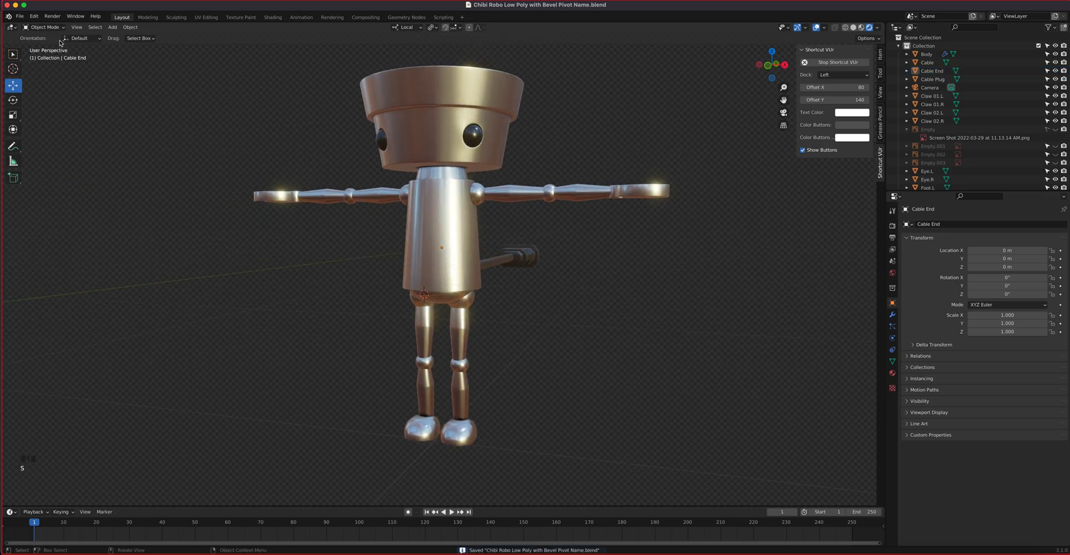
Save the scene as a new file named Chibi Robo Low Poly with Bevel Pivot Name Parent.blend.
click(19, 16)
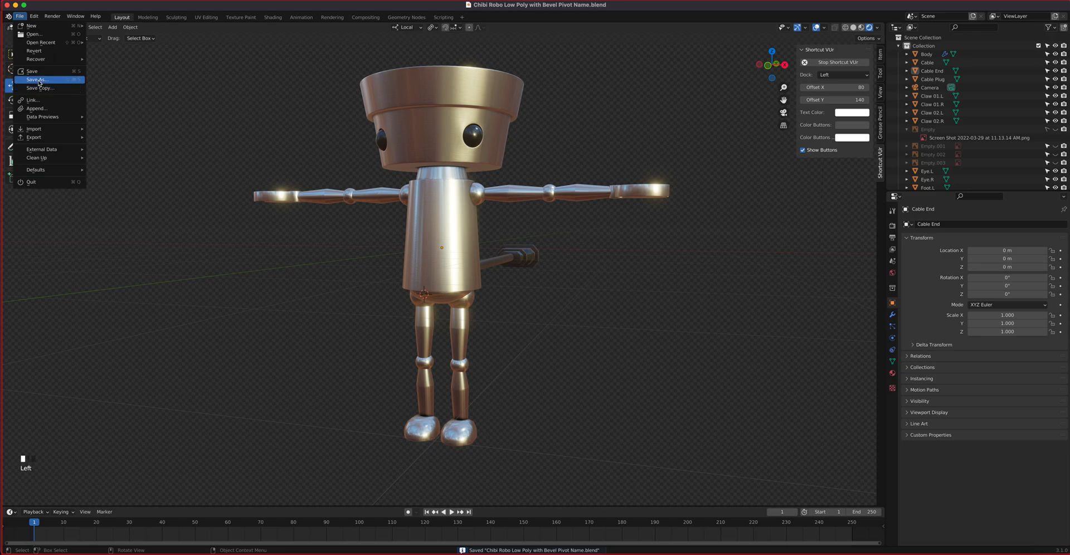
click(37, 90)
click(473, 364)
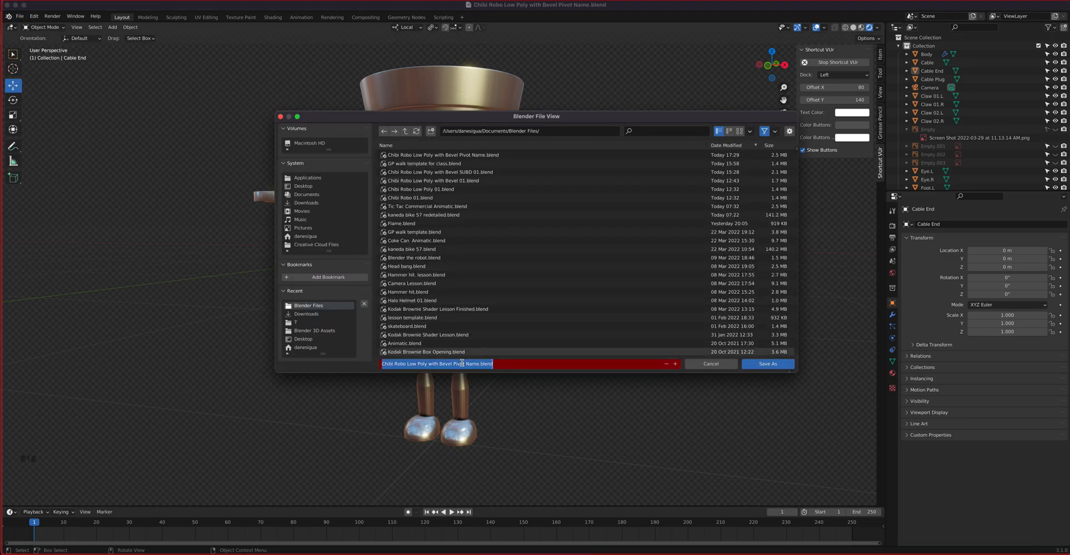
click(473, 367)
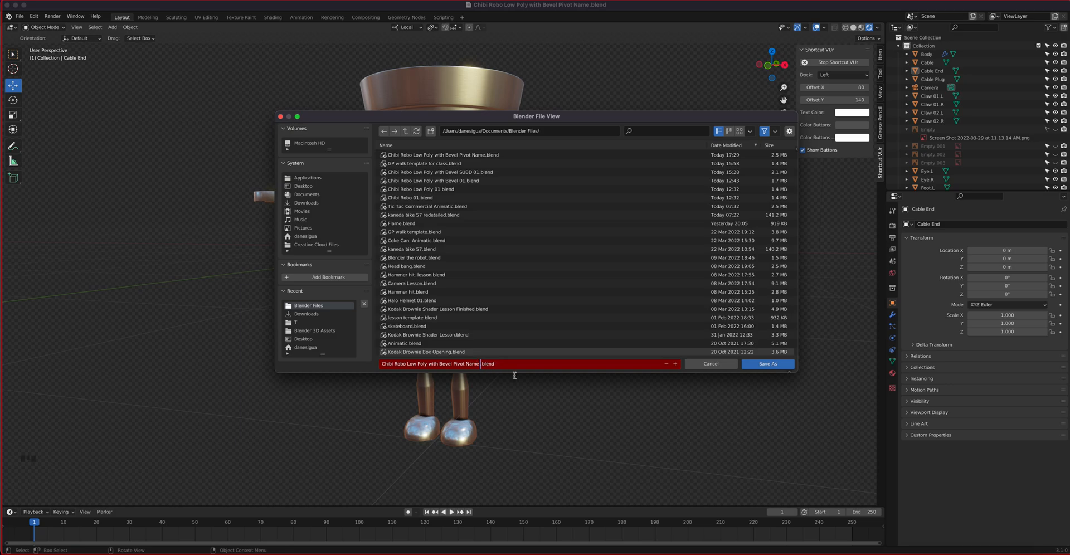
text(Parent)
click(763, 365)
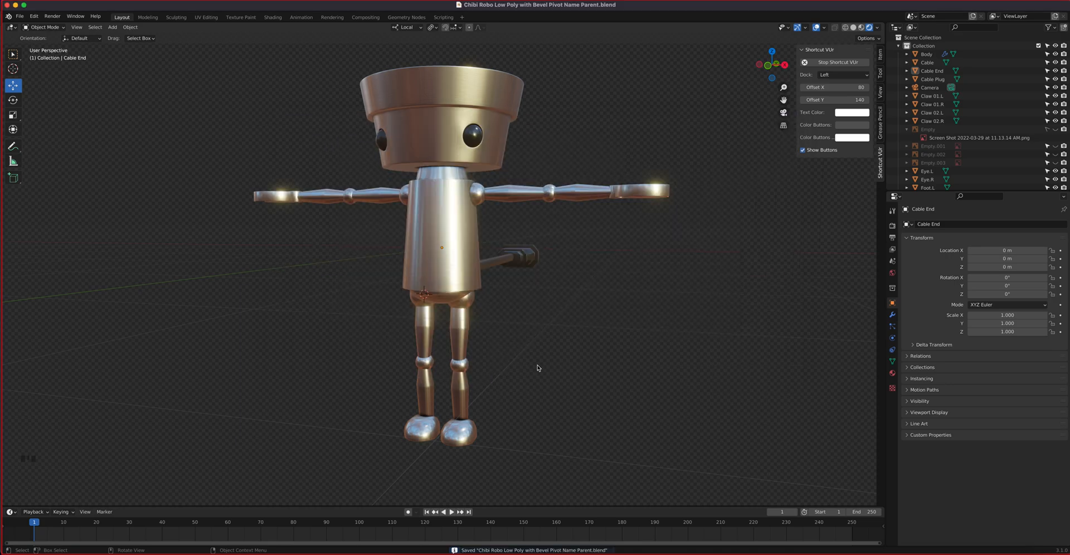
Parent the body to the waist using the Object option, with the waist as the active object.
middle_drag(483, 319, 458, 254)
click(455, 244)
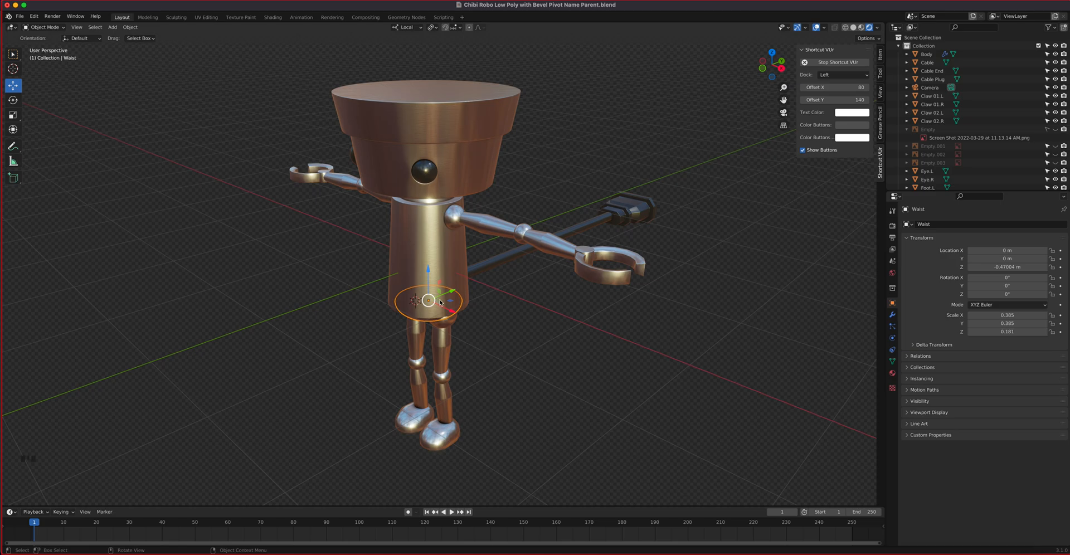
middle_drag(441, 302, 436, 274)
scroll(474, 179, up, 2)
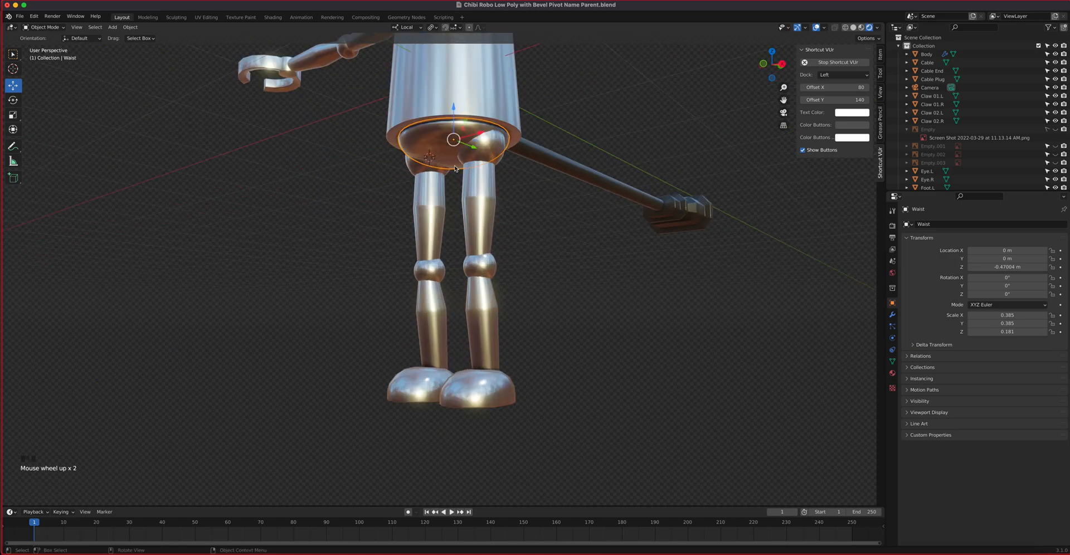
click(436, 97)
click(446, 118)
shift+middle_drag(464, 164, 457, 189)
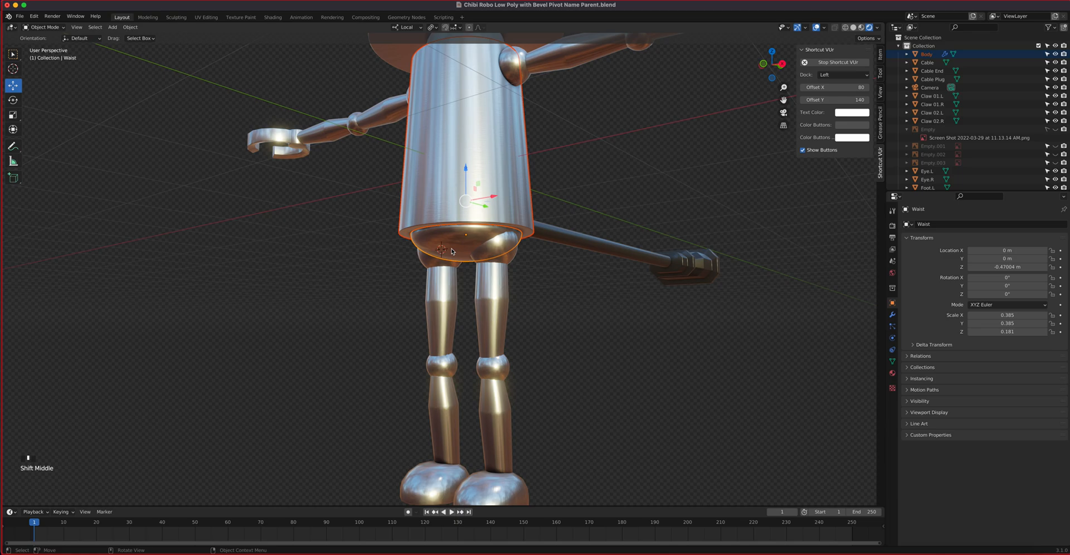
key(ctrl+p)
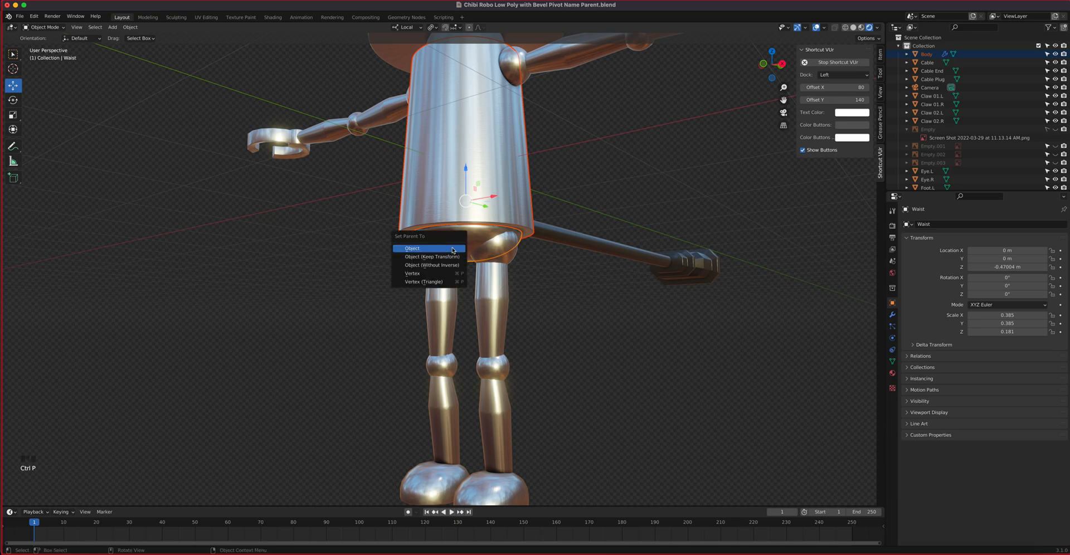
click(453, 251)
Test the parenting by moving the waist on its own, and cancel the move.
click(461, 244)
click(462, 245)
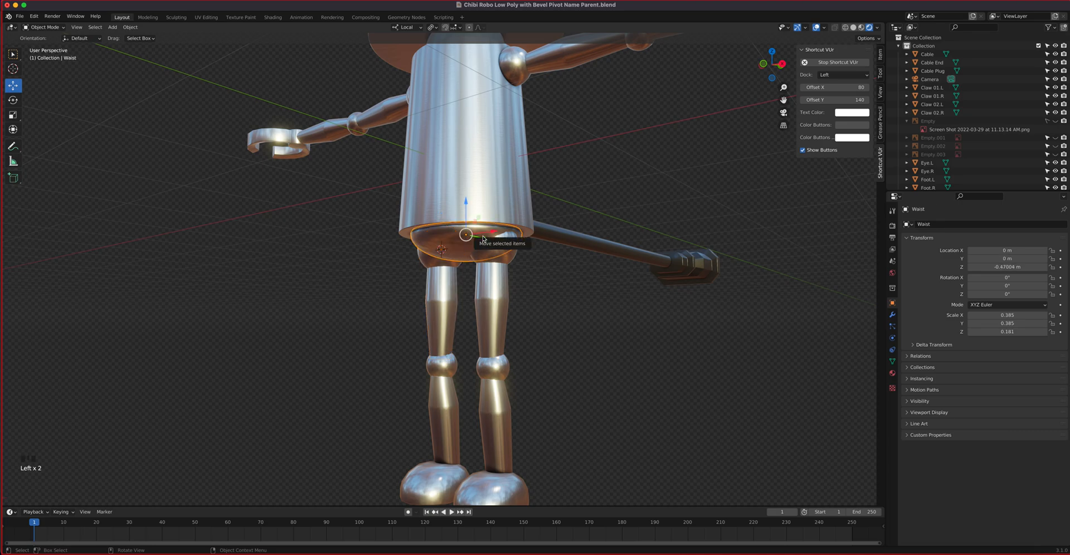
key(g)
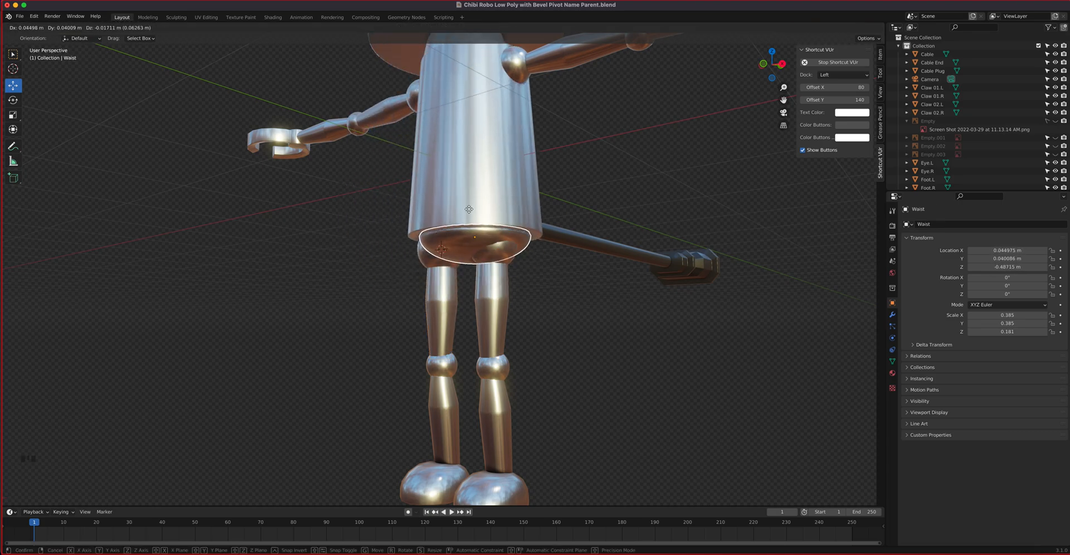
right_click(450, 240)
Parent both left claw pieces to the left wrist using the Object option.
middle_drag(453, 133, 473, 159)
shift+middle_drag(624, 276, 474, 244)
click(427, 409)
shift+click(458, 384)
middle_drag(430, 380, 452, 311)
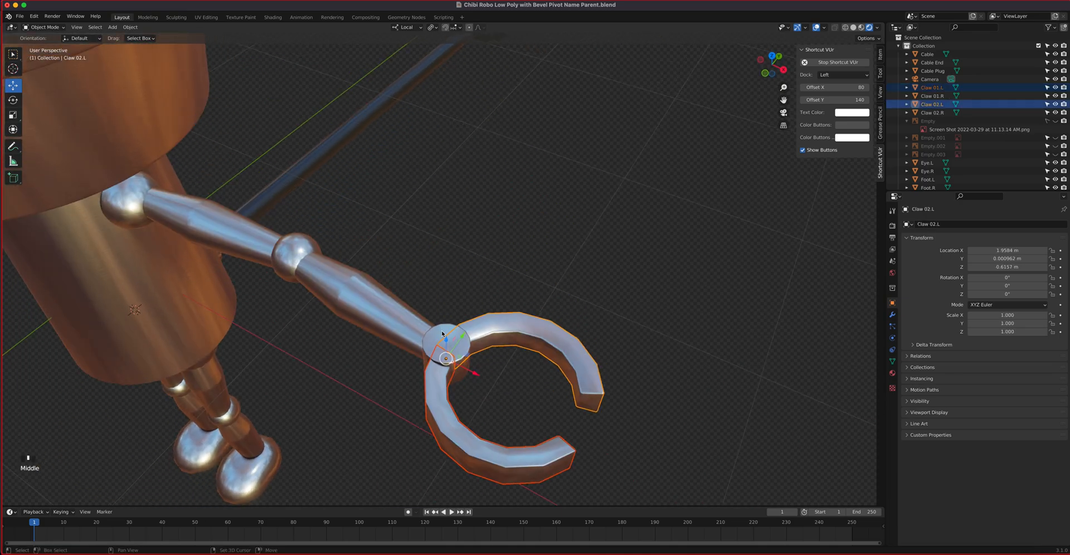
shift+click(443, 330)
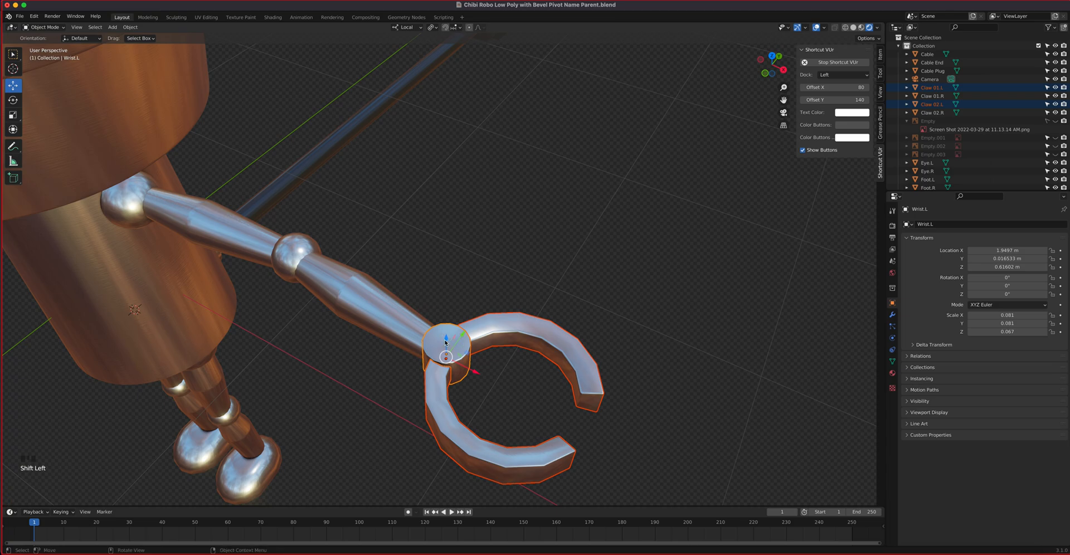
key(ctrl+p)
click(446, 341)
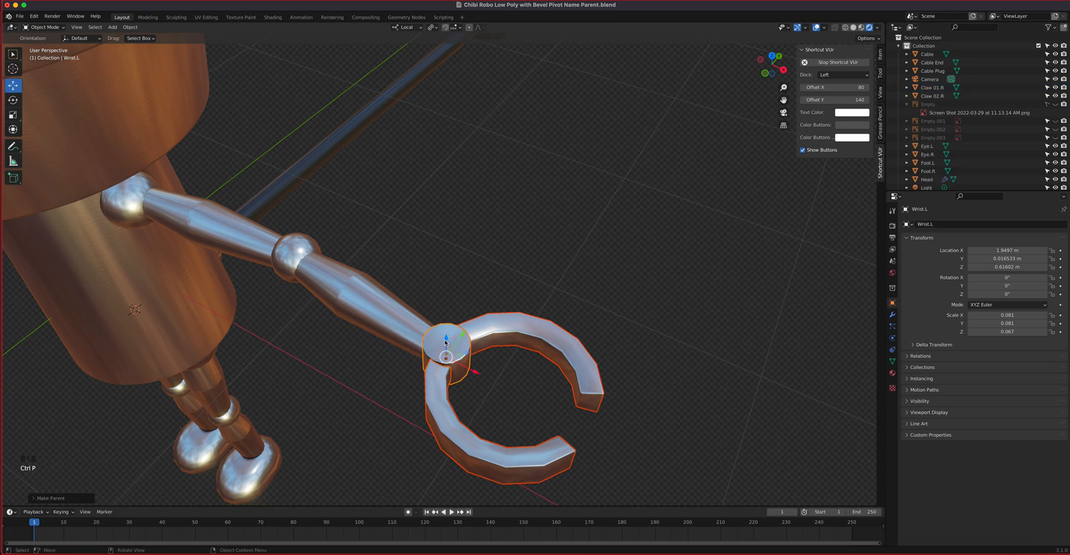
Test-move the left wrist without keeping the move, and parent the wrist to the left lower arm as Object.
click(443, 342)
click(452, 348)
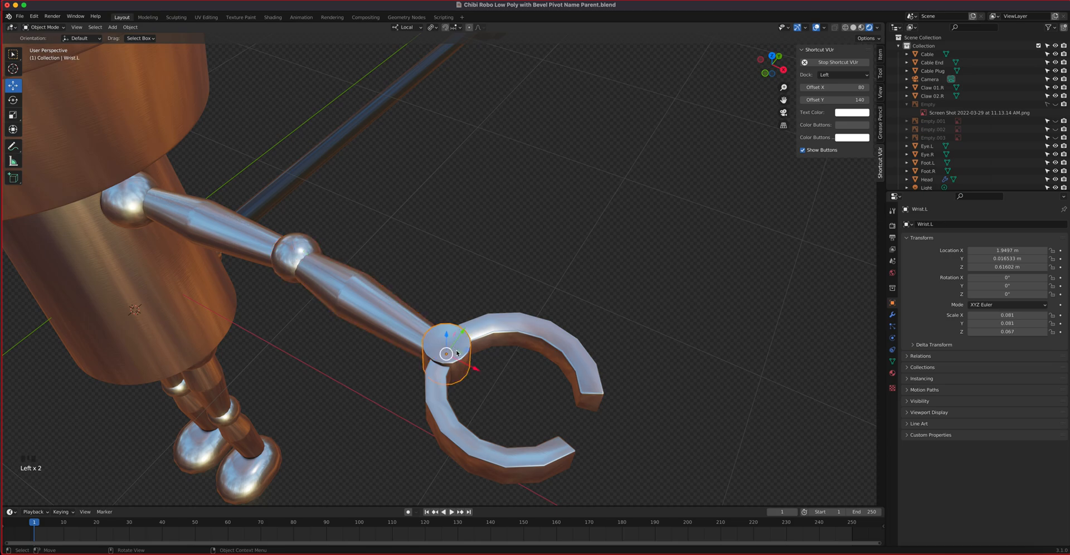
key(g)
shift+click(372, 302)
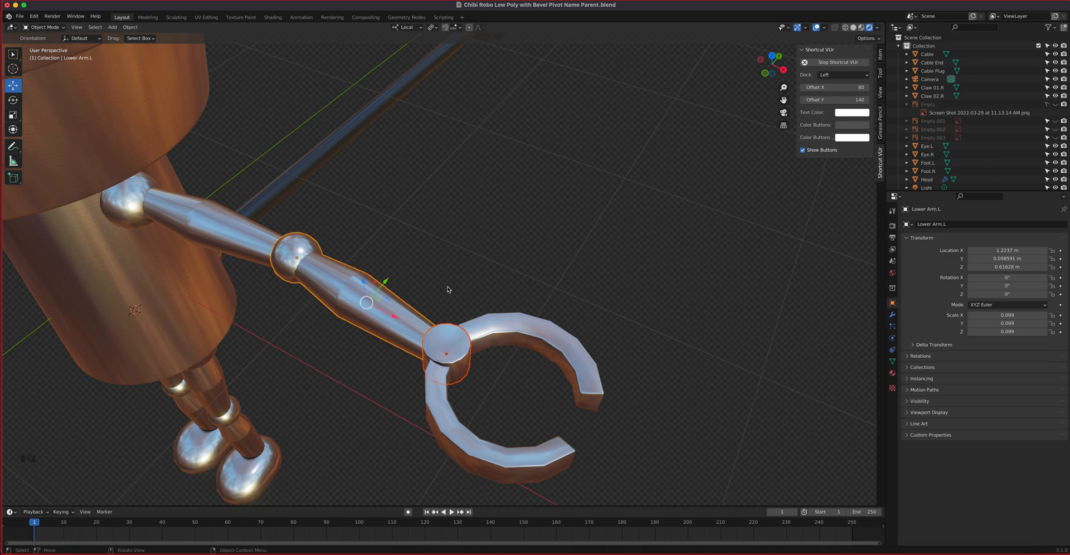
key(ctrl+p)
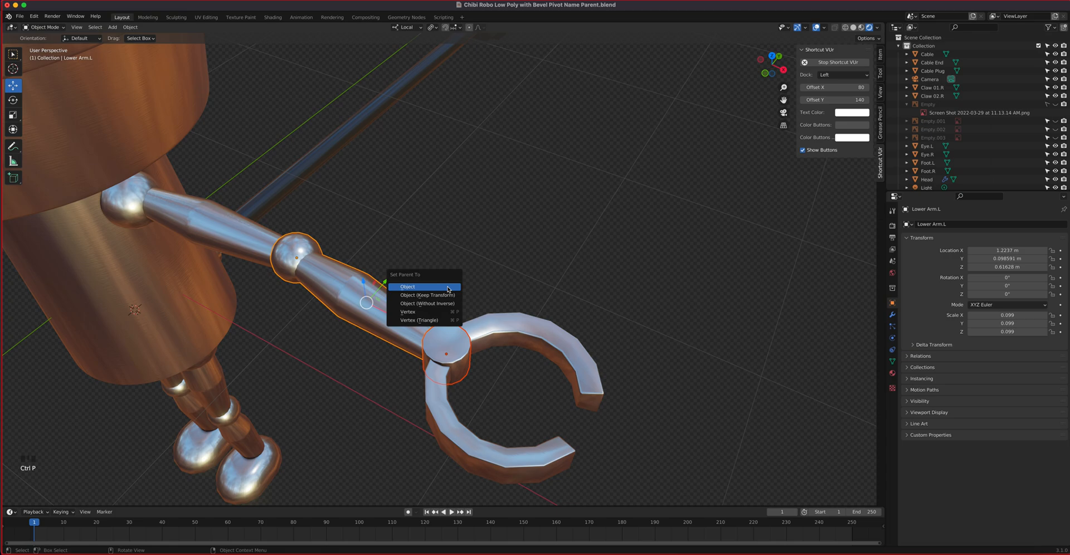
click(449, 288)
Parent the left lower arm to the left upper arm using the Object option.
click(341, 298)
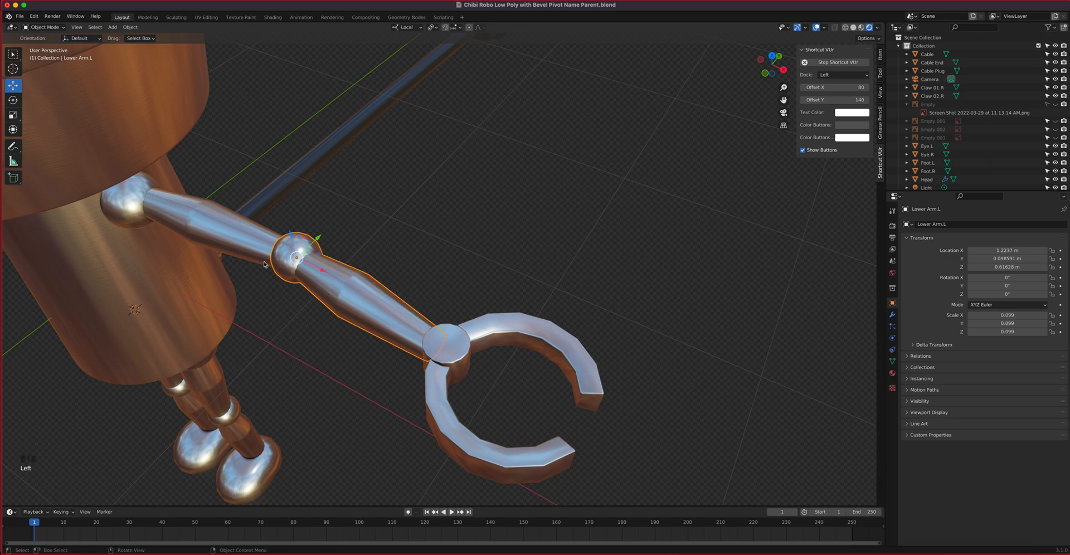
shift+click(222, 240)
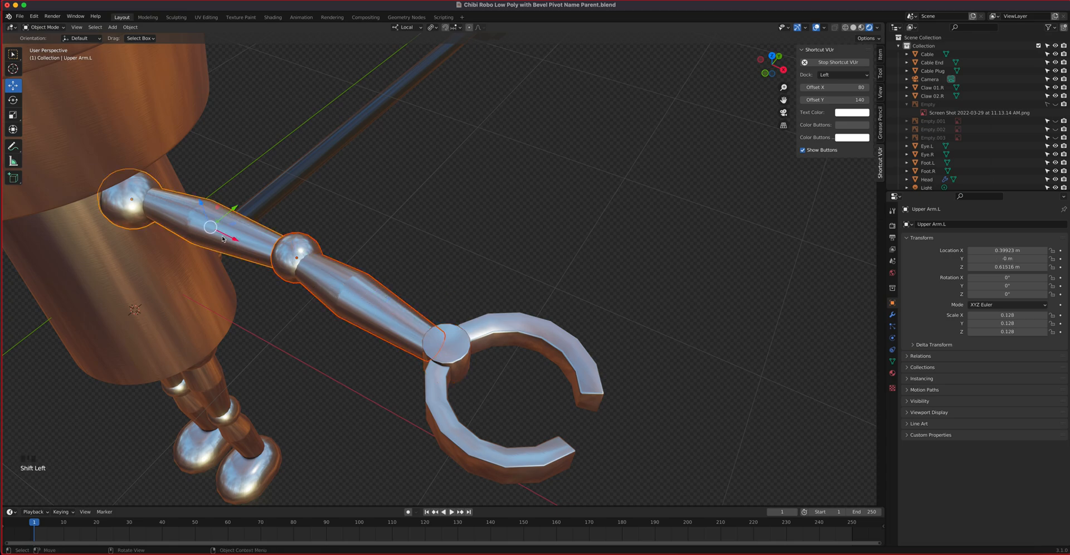
key(ctrl+p)
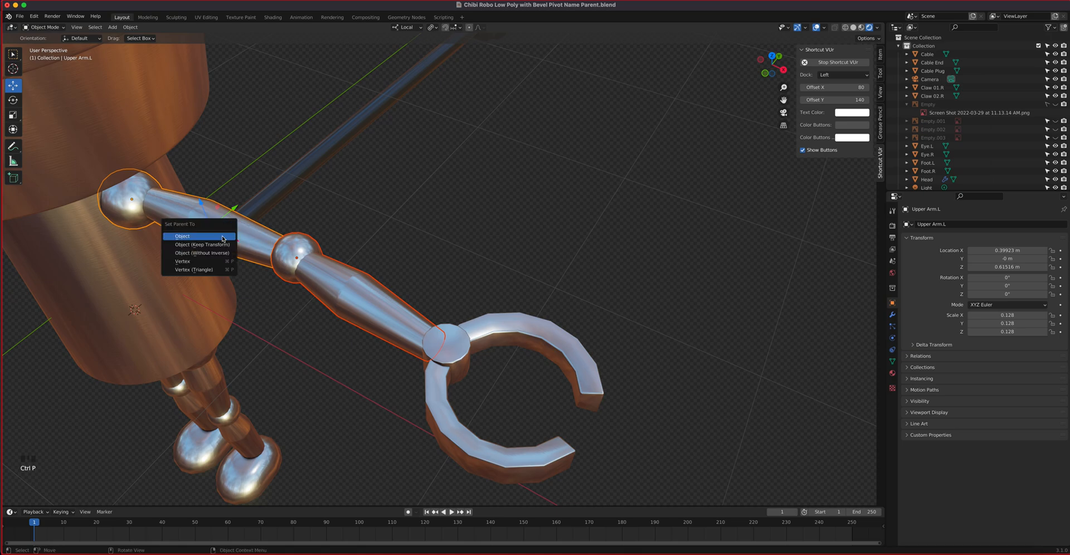
click(222, 239)
Parent the left upper arm to the body using the Object option.
middle_drag(222, 239, 451, 294)
click(566, 92)
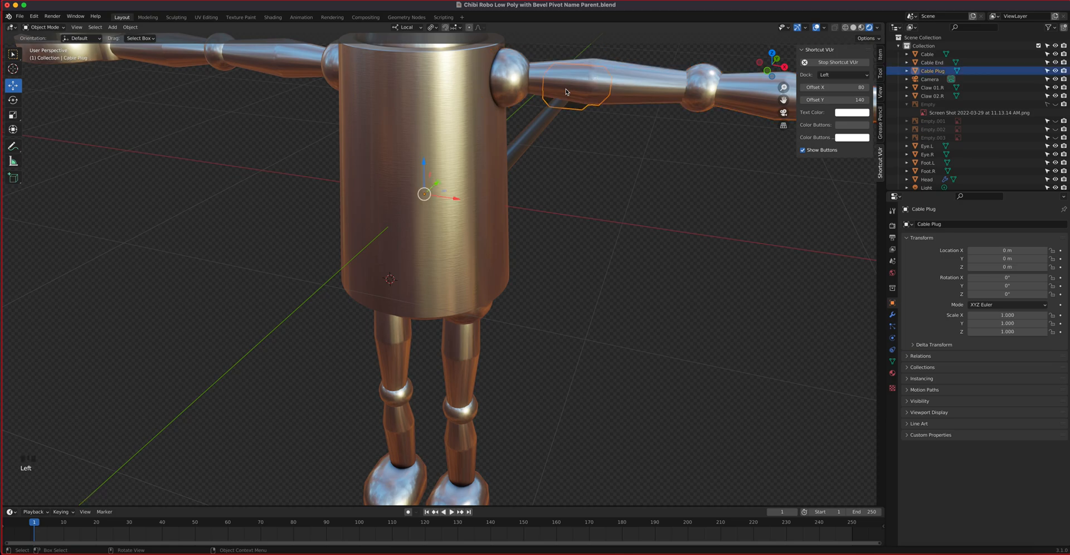
click(618, 85)
shift+click(455, 146)
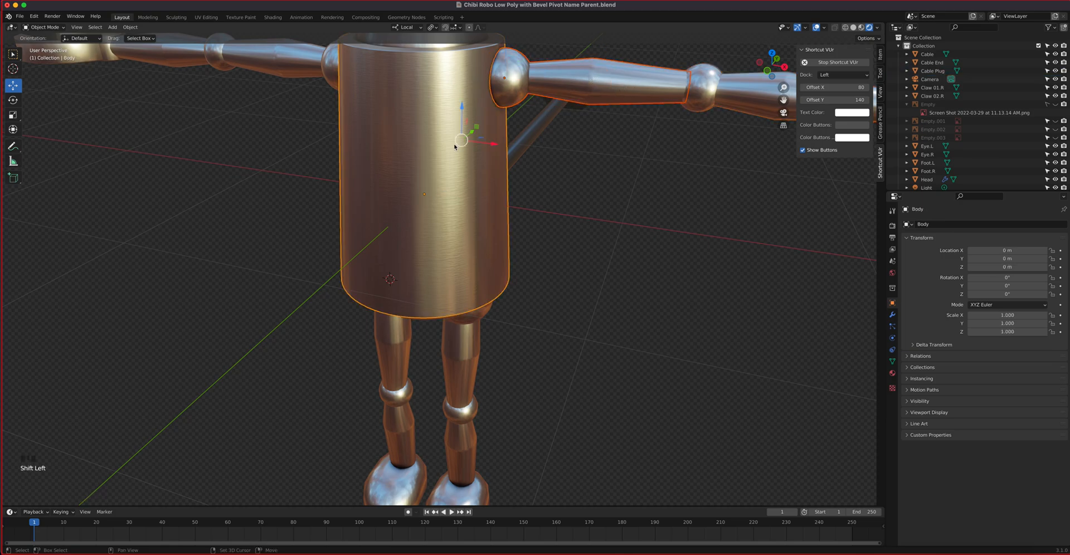
key(ctrl+p)
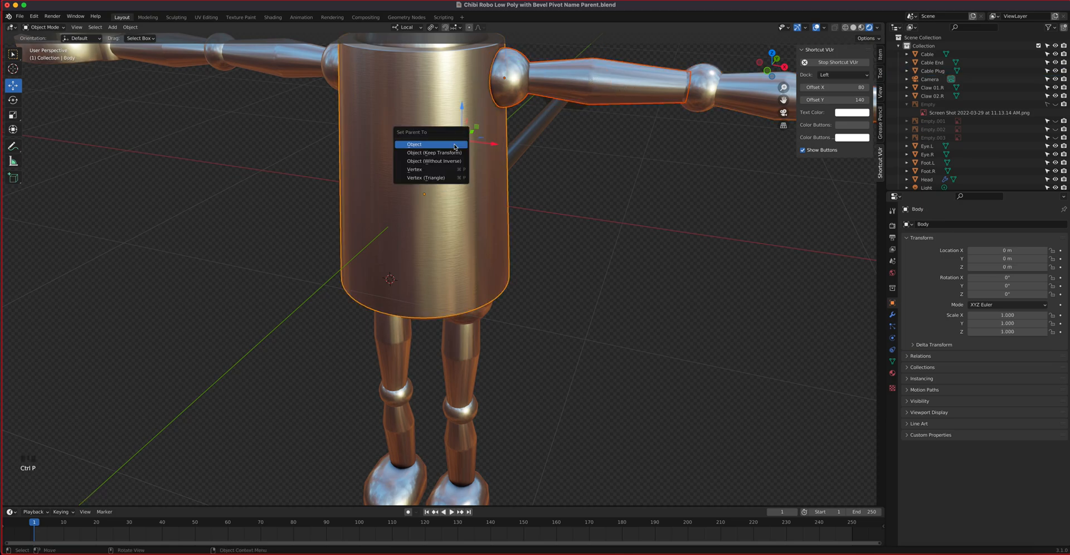
click(456, 147)
Parent both right claw pieces to the right wrist using the Object option.
shift+middle_drag(369, 169, 508, 283)
click(310, 212)
shift+click(310, 226)
middle_drag(367, 240, 371, 248)
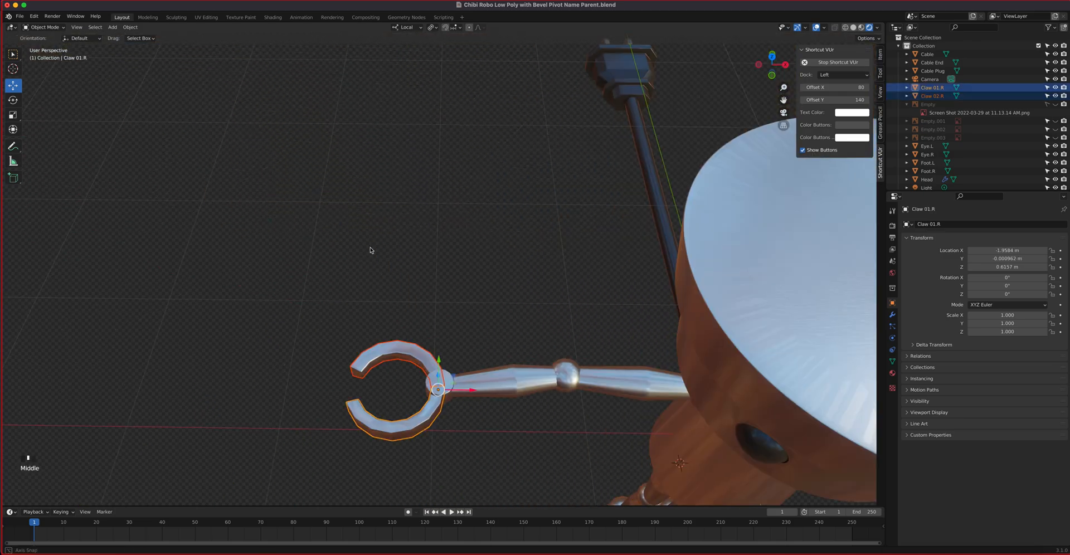
shift+click(450, 384)
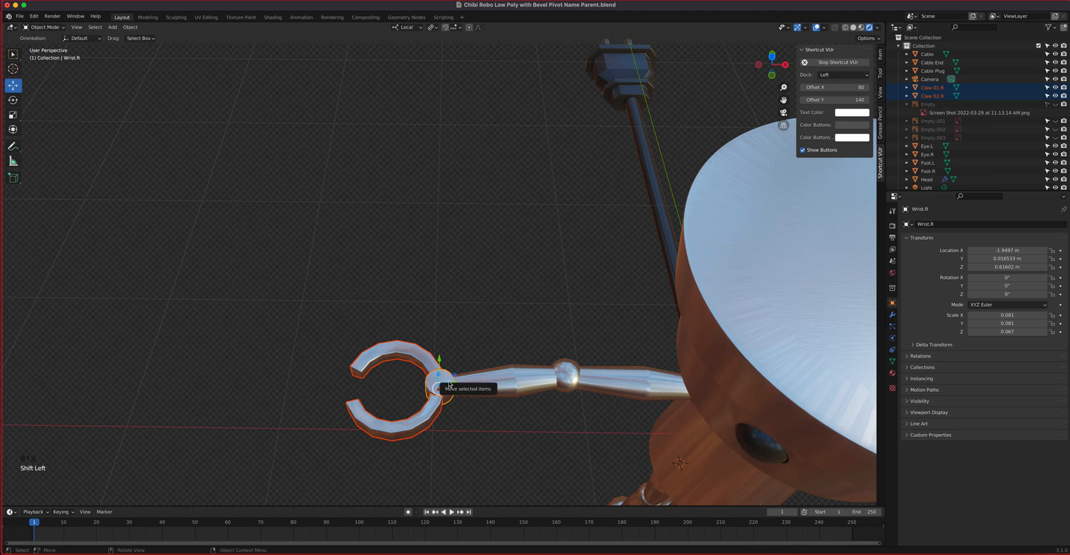
key(ctrl+p)
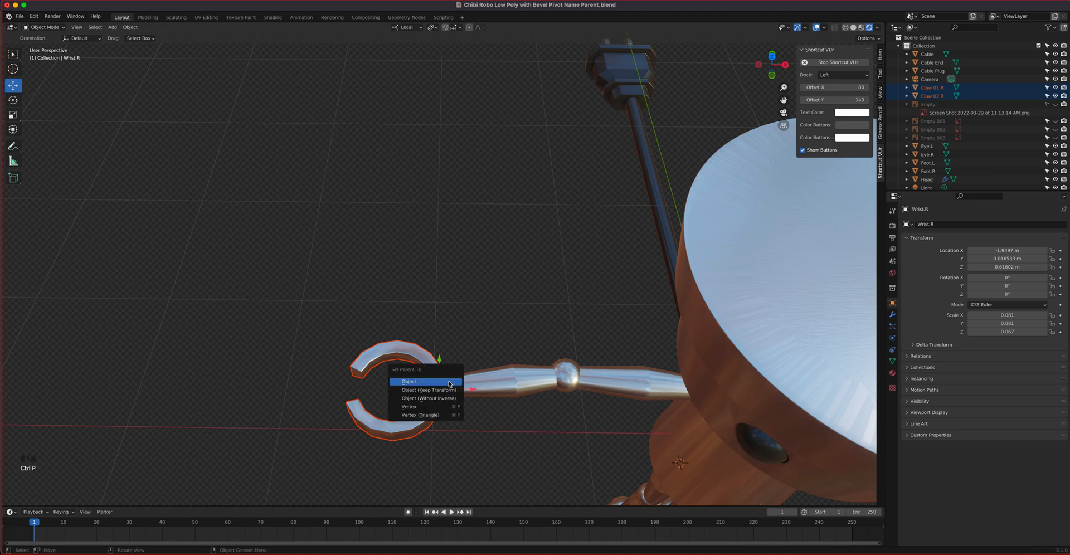
click(449, 384)
Test-move the right wrist without keeping the move, and parent the wrist to the right lower arm as Object.
shift+middle_drag(466, 396, 386, 320)
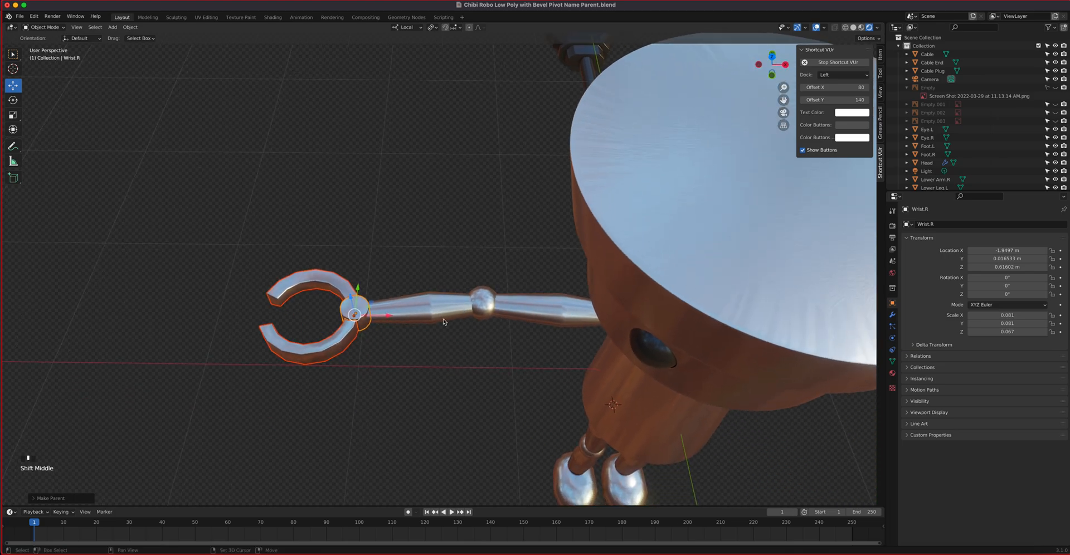
click(360, 309)
click(363, 304)
key(g)
right_click(352, 290)
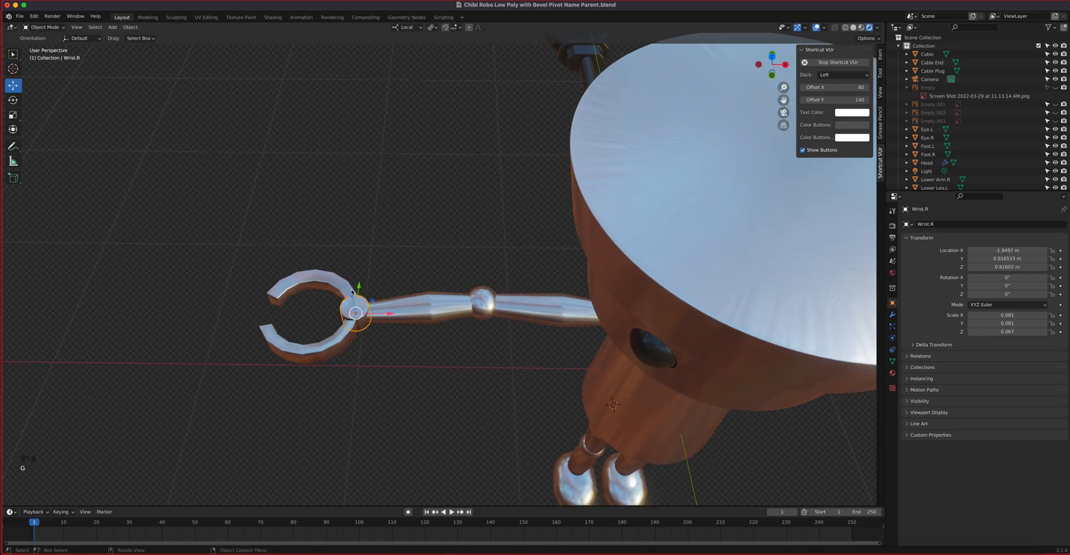
shift+click(413, 309)
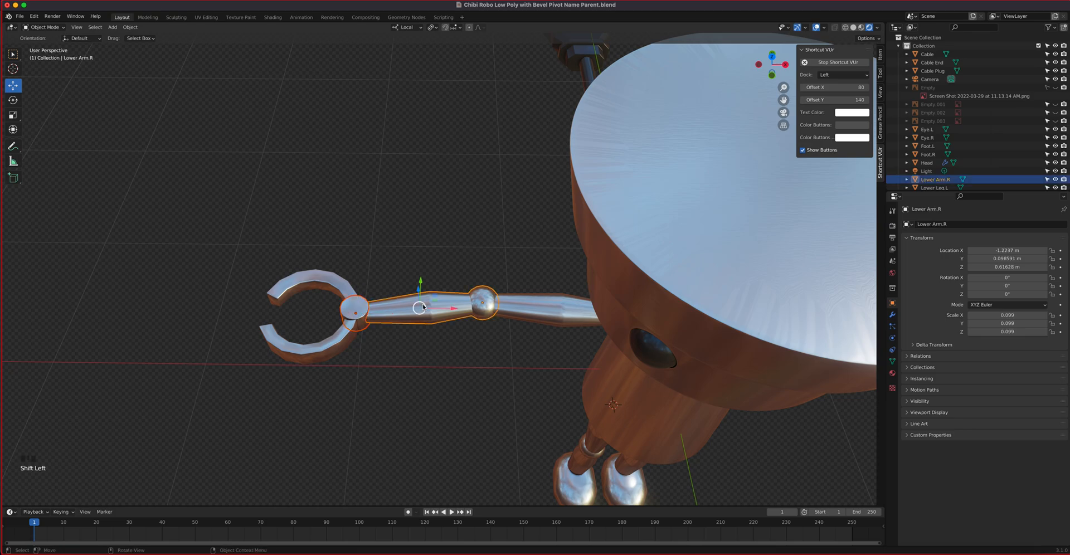
key(ctrl+p)
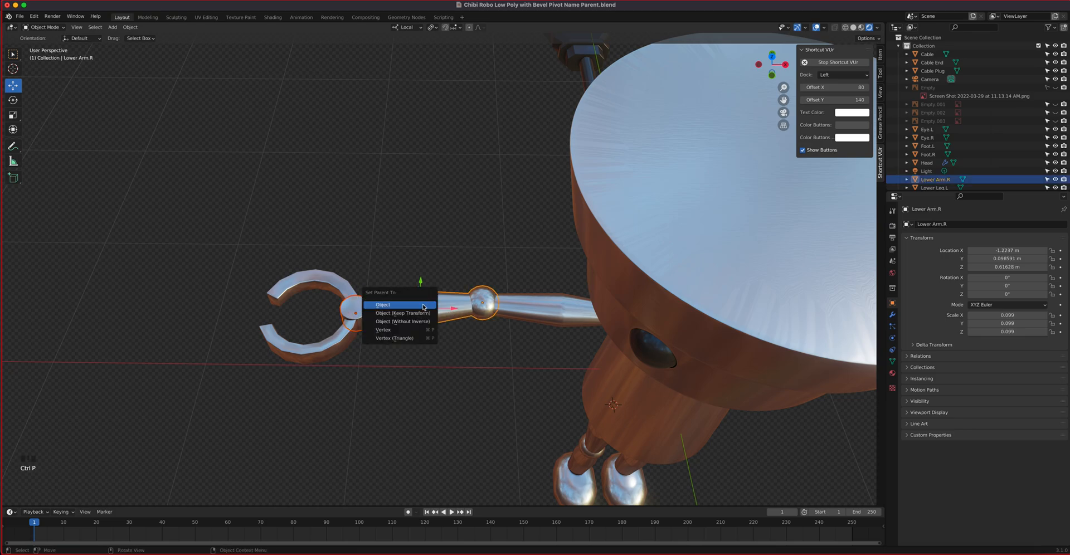
click(423, 306)
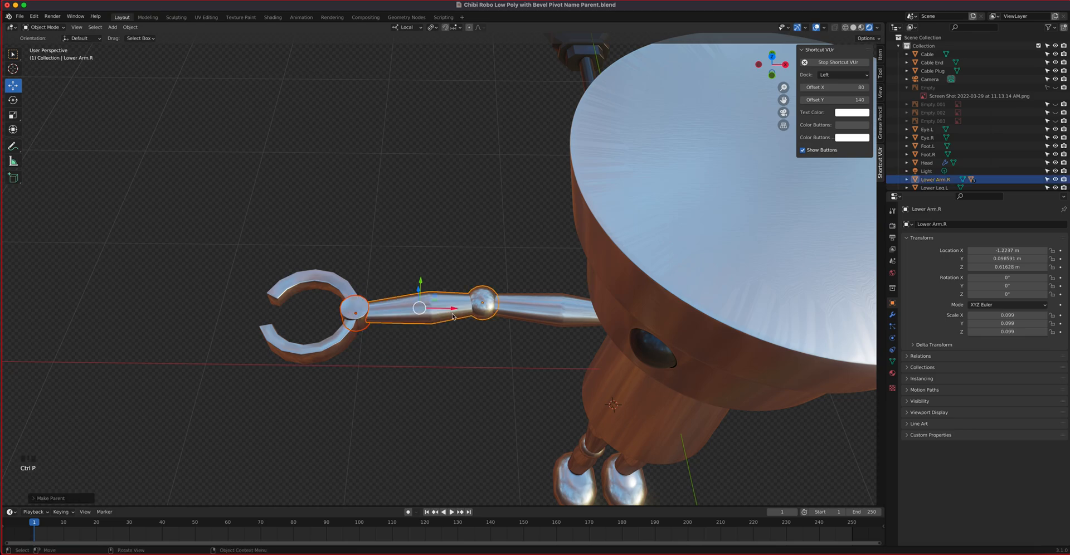
Parent the right lower arm to the right upper arm using the Object option.
shift+click(552, 310)
key(ctrl+p)
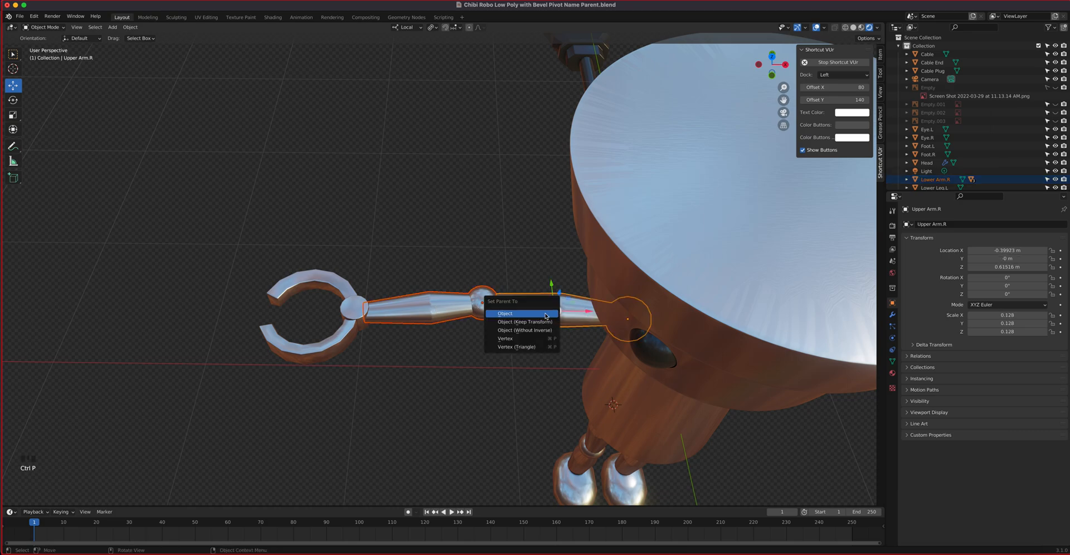
click(545, 313)
Parent the right upper arm to the body using the Object option.
mouse_move(545, 314)
shift+middle_down()
mouse_move(432, 277)
mouse_move(550, 313)
shift+middle_up()
shift+click(531, 242)
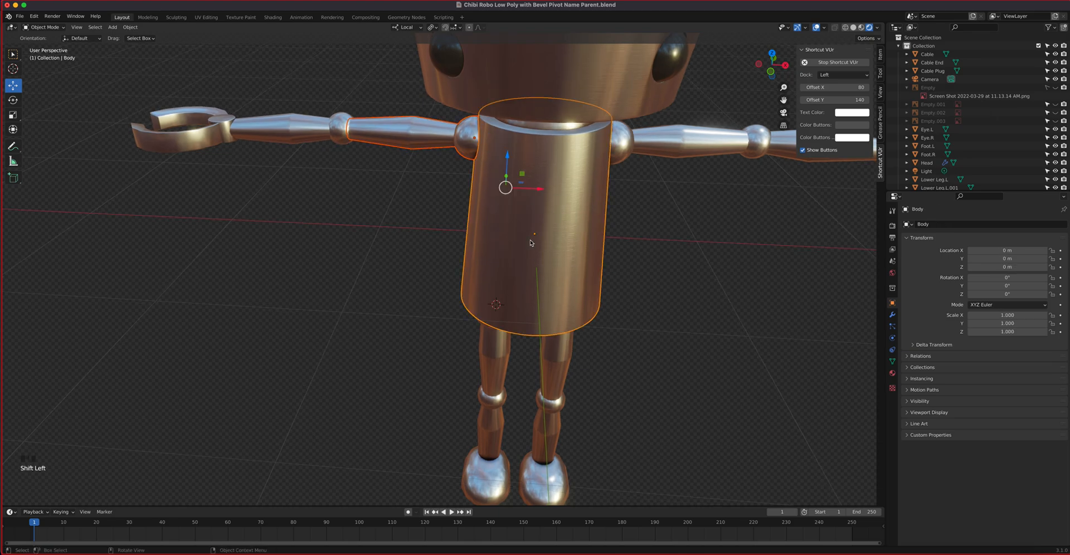
key(ctrl+p)
click(531, 243)
Parent both eyes to the head using the Object option.
middle_drag(531, 243, 553, 286)
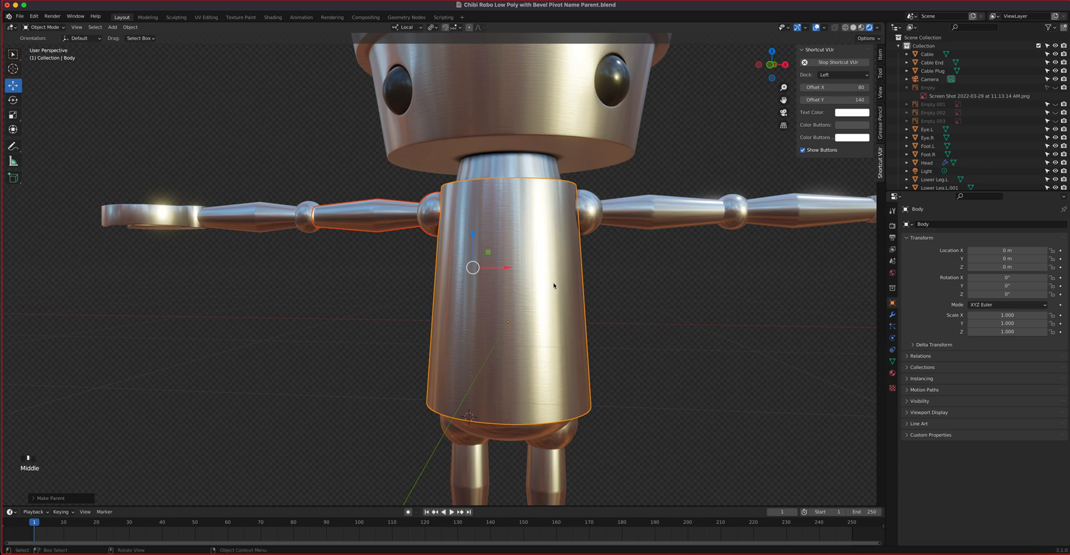
click(517, 124)
click(620, 81)
shift+click(402, 92)
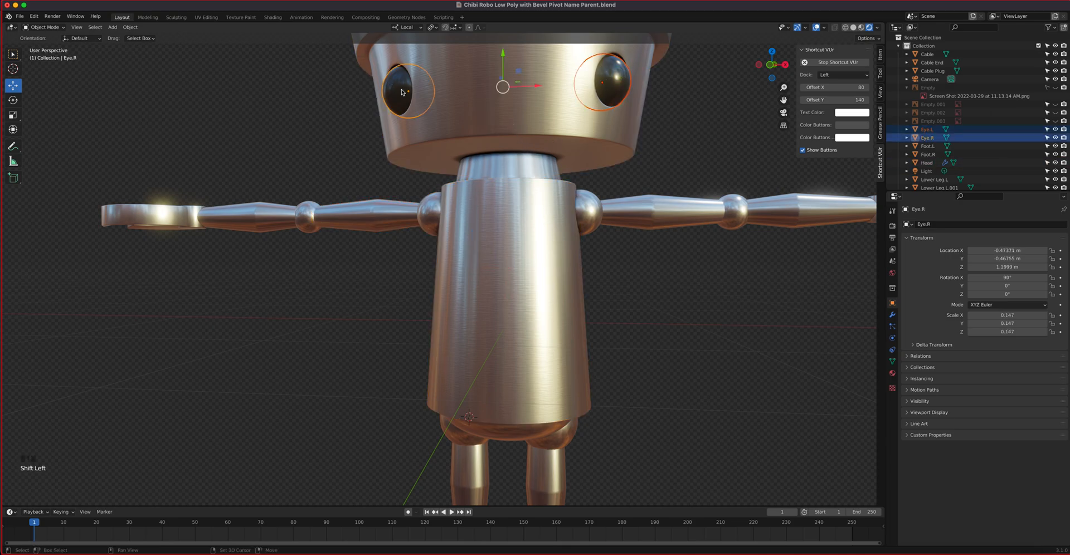
shift+click(510, 99)
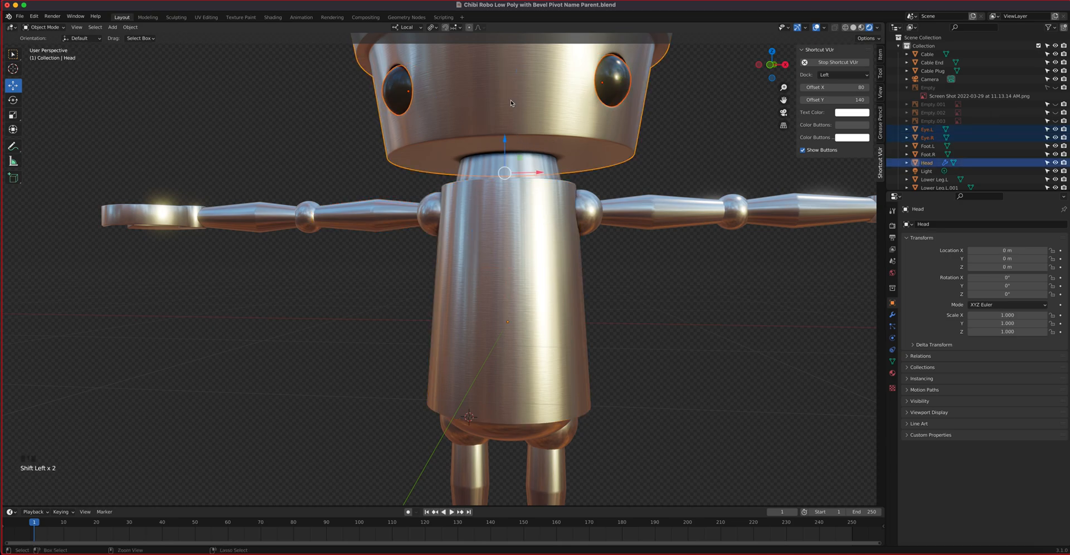
key(ctrl+p)
click(512, 101)
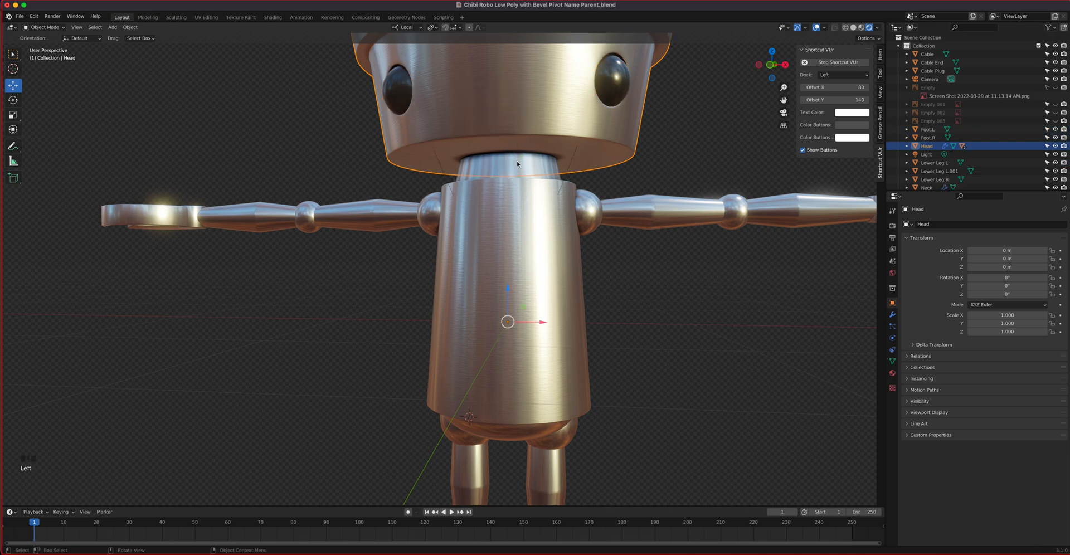
Parent the head to the neck using the Object option.
shift+click(517, 164)
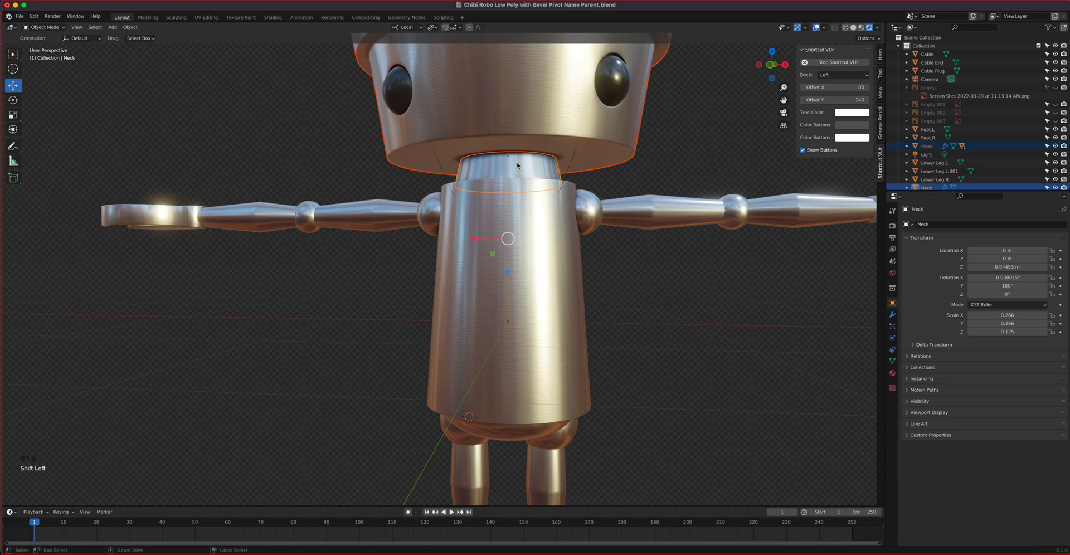
key(ctrl+p)
click(518, 166)
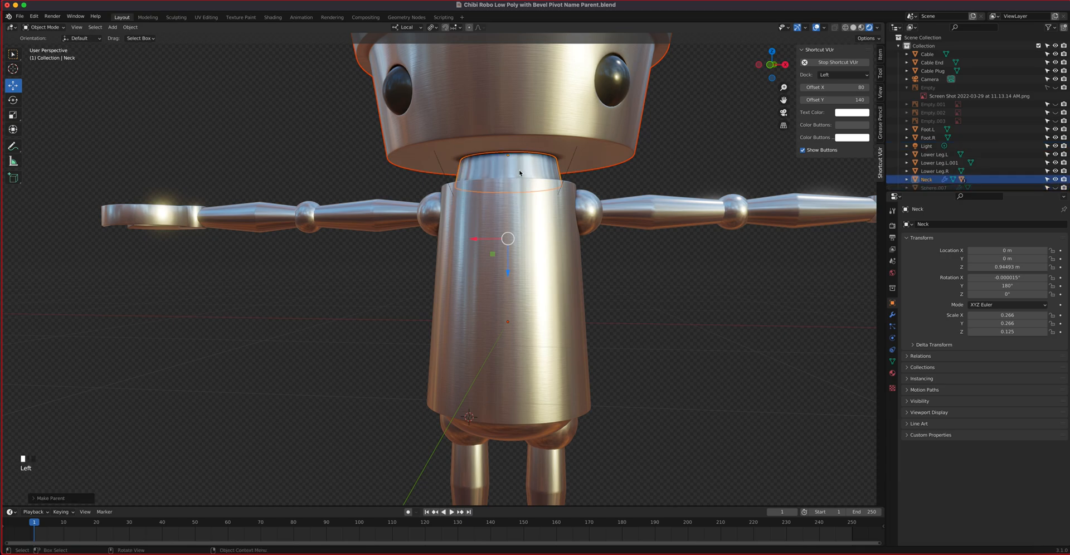
Parent the neck to the body using the Object option.
click(520, 173)
click(523, 227)
shift+click(549, 173)
shift+click(545, 228)
key(ctrl+p)
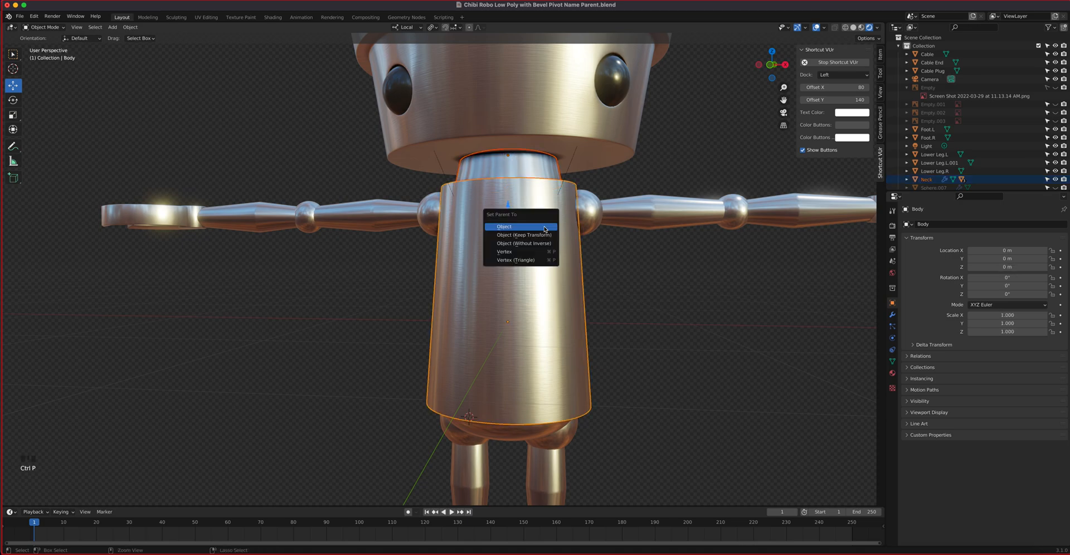
click(545, 229)
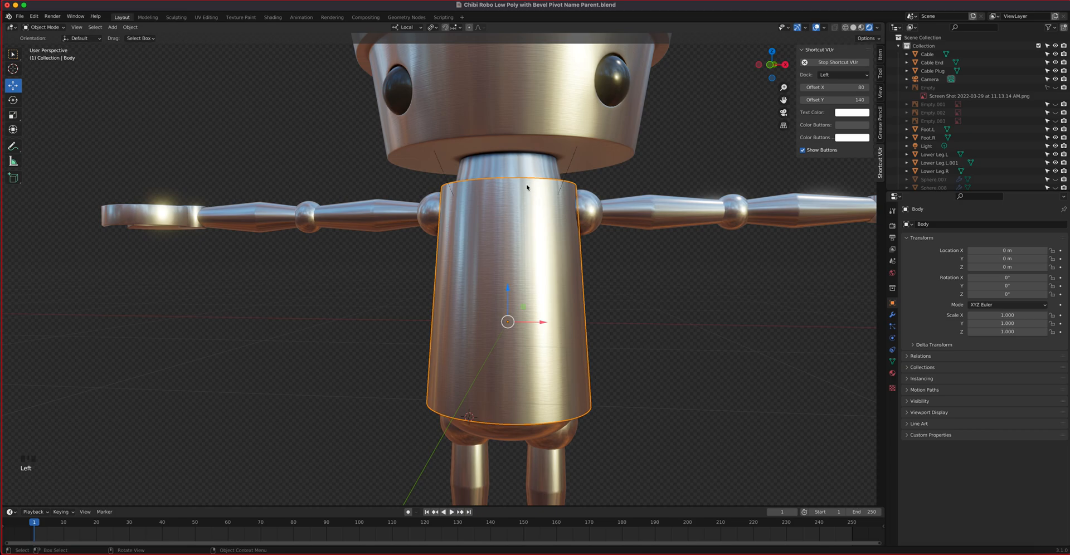
Parent the left foot, Foot.L, to Lower Leg.L using the Object option.
shift+middle_drag(554, 383, 500, 188)
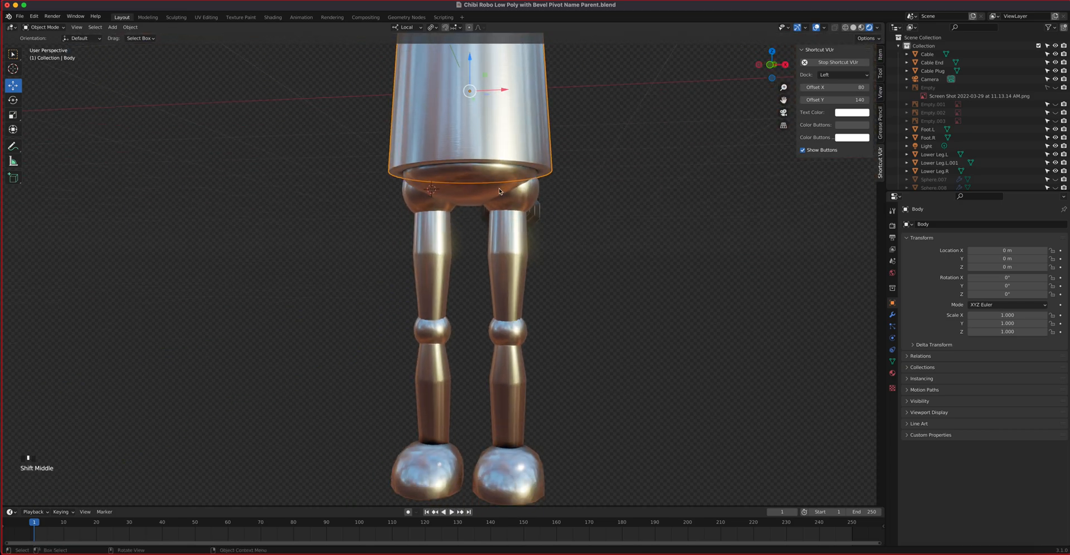
click(506, 460)
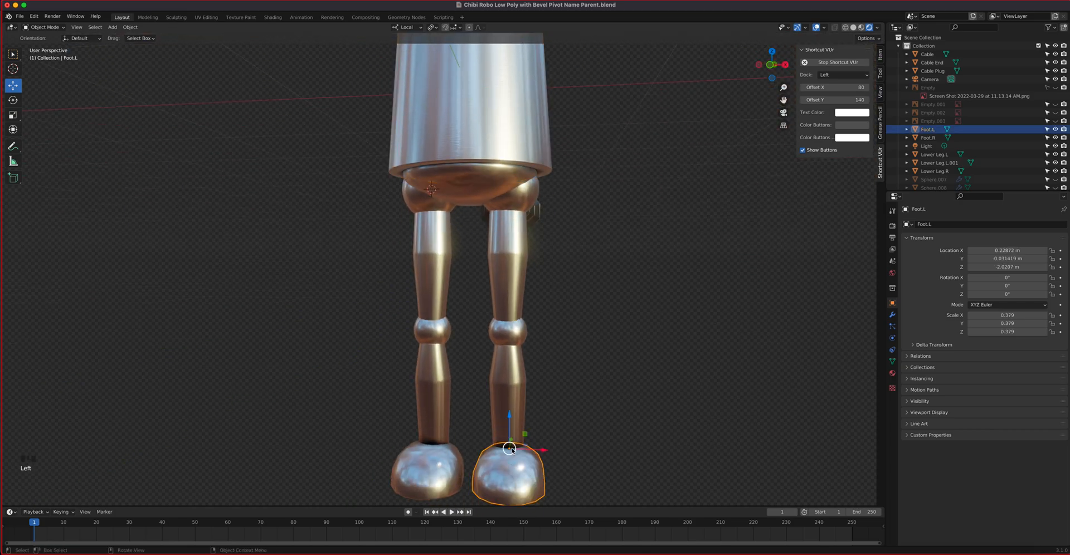
shift+click(510, 391)
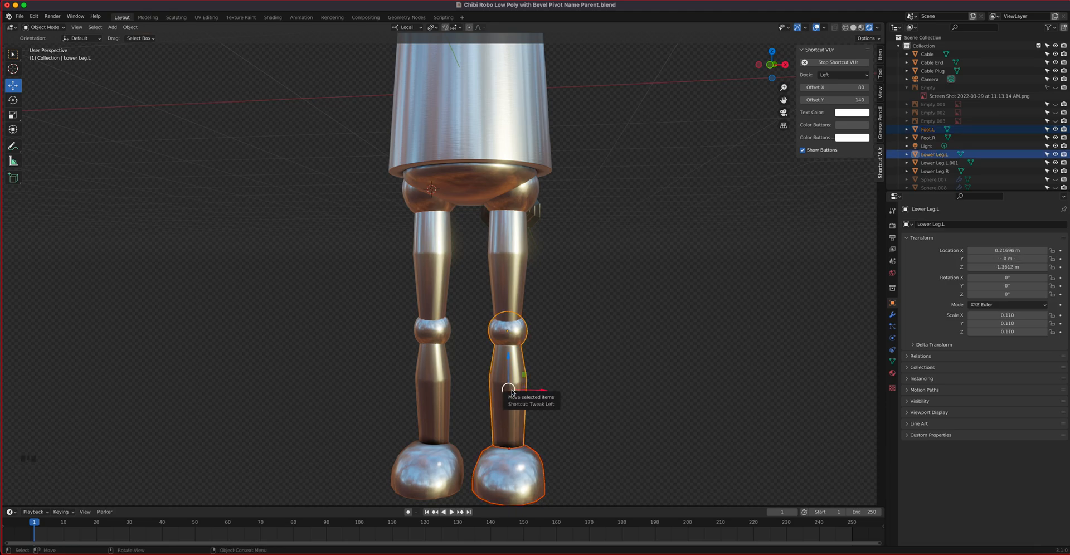
key(ctrl+p)
click(512, 392)
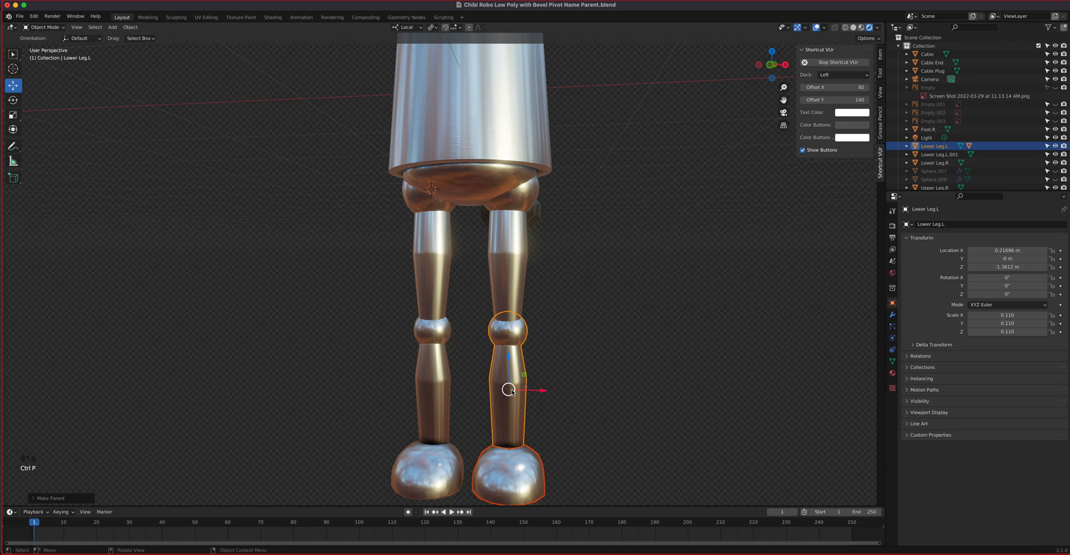
Parent the right foot, Foot.R, to Lower Leg.R using the Object option.
click(433, 437)
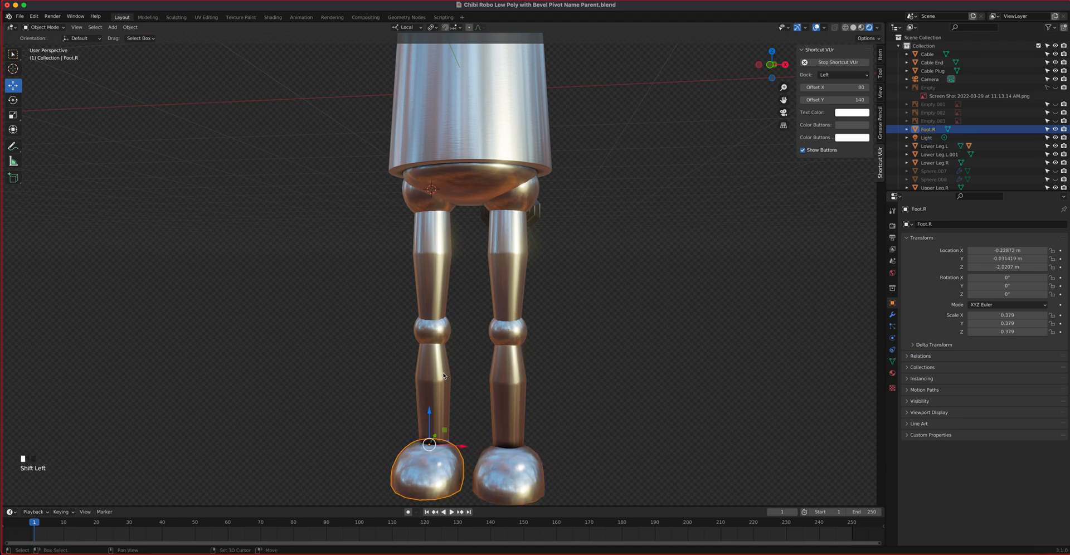
shift+click(430, 386)
key(ctrl+p)
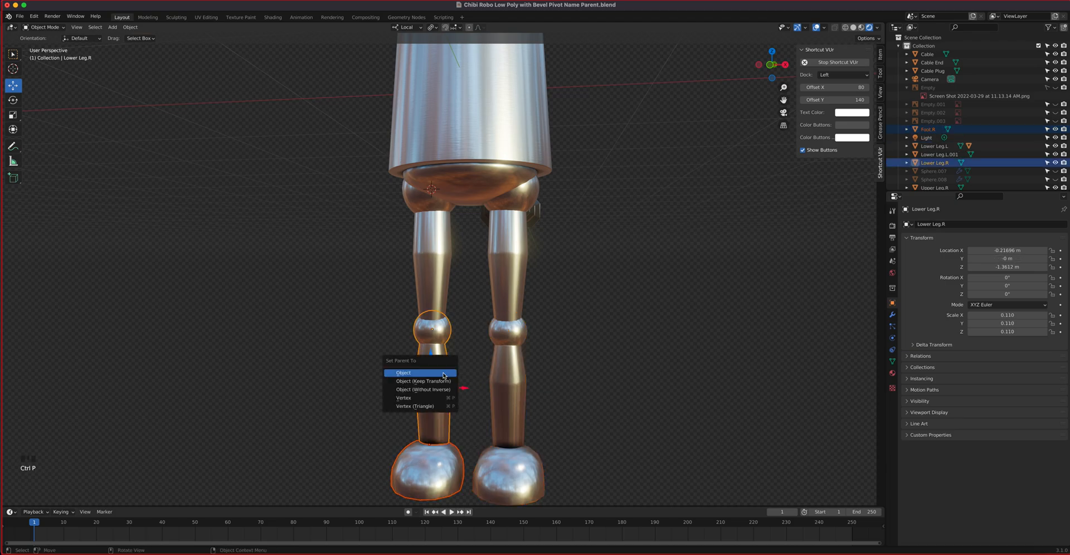
click(444, 374)
Parent Lower Leg.L to the left upper leg piece, Lower Leg.L.001, using the Object option.
click(520, 351)
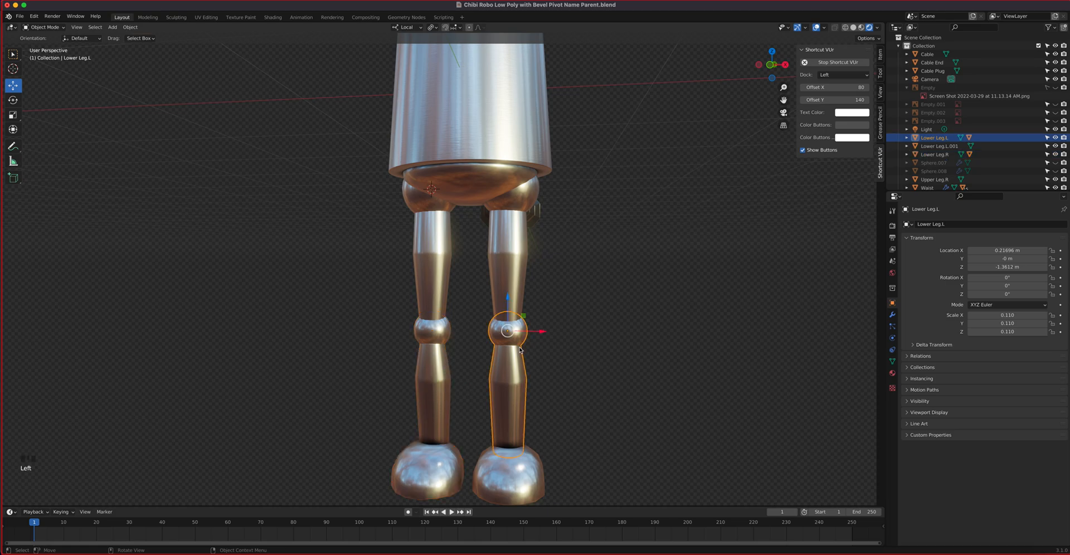
shift+click(508, 260)
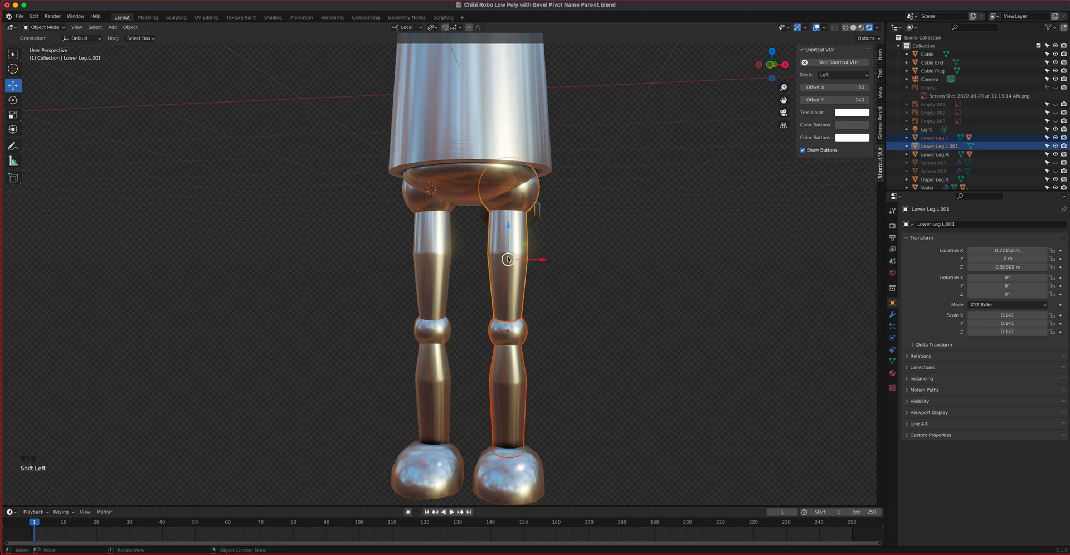
key(ctrl+p)
click(509, 257)
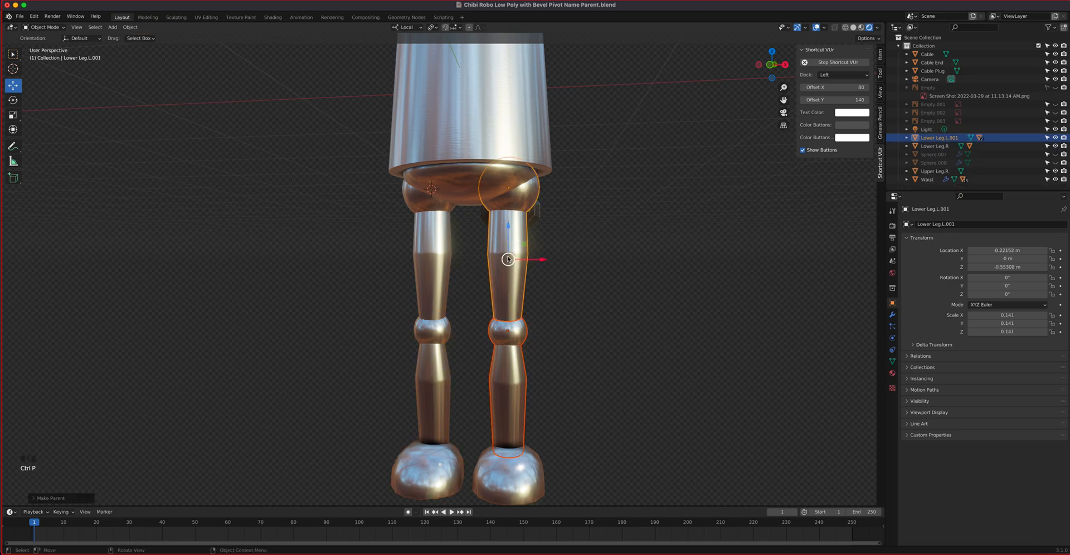
Parent Lower Leg.R to Upper Leg.R using the Object option.
click(437, 326)
shift+click(430, 252)
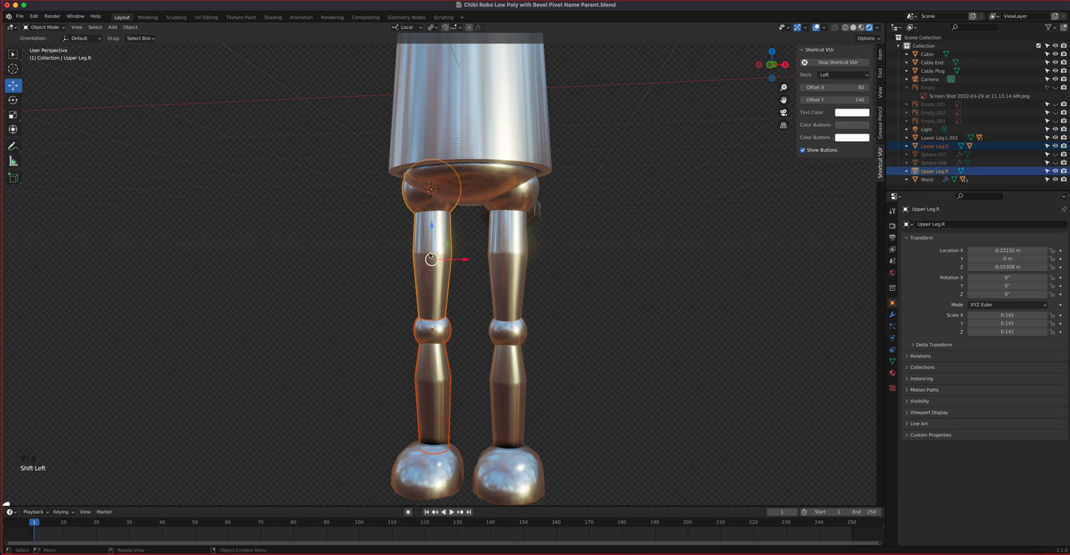
key(ctrl+p)
click(430, 253)
Parent both upper legs to the waist using the Object option.
click(420, 234)
shift+click(475, 185)
shift+click(473, 182)
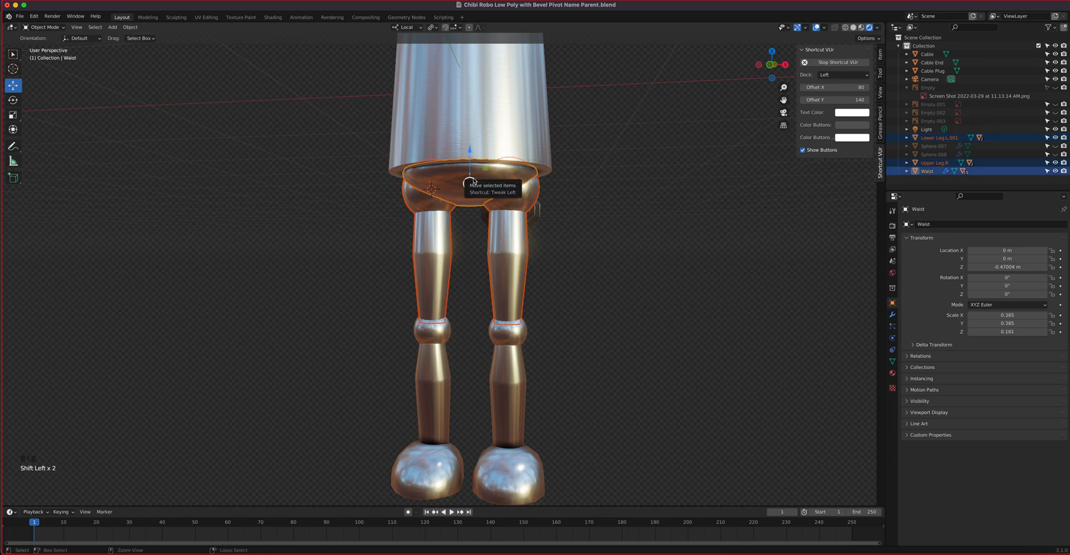
key(ctrl+p)
click(473, 182)
Parent the Cable End on the robot's back to the body using the Object option.
middle_drag(544, 255, 435, 280)
click(258, 213)
scroll(303, 232, up, 3)
shift+middle_drag(142, 208, 358, 241)
shift+click(312, 229)
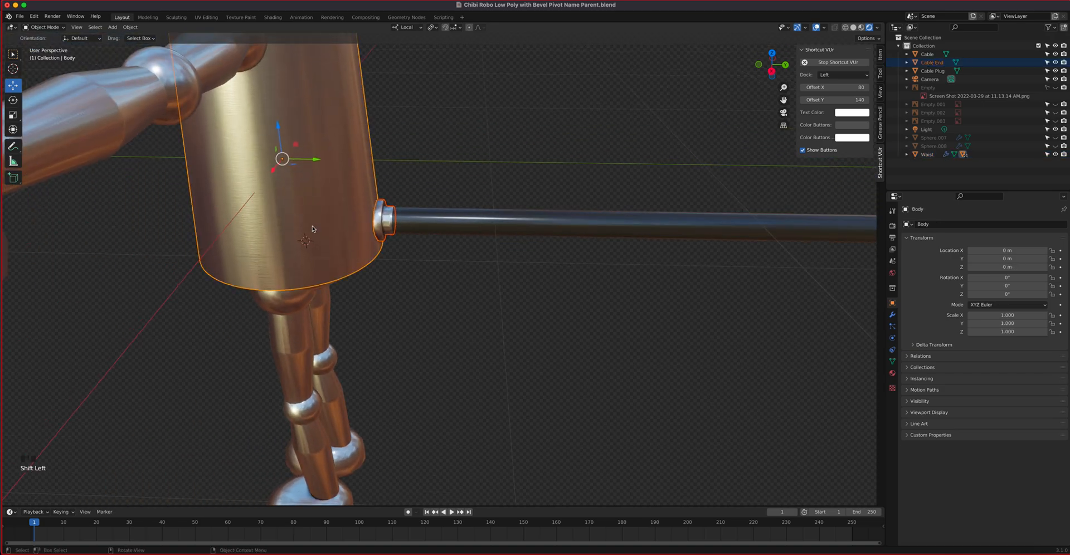
key(ctrl+p)
click(312, 226)
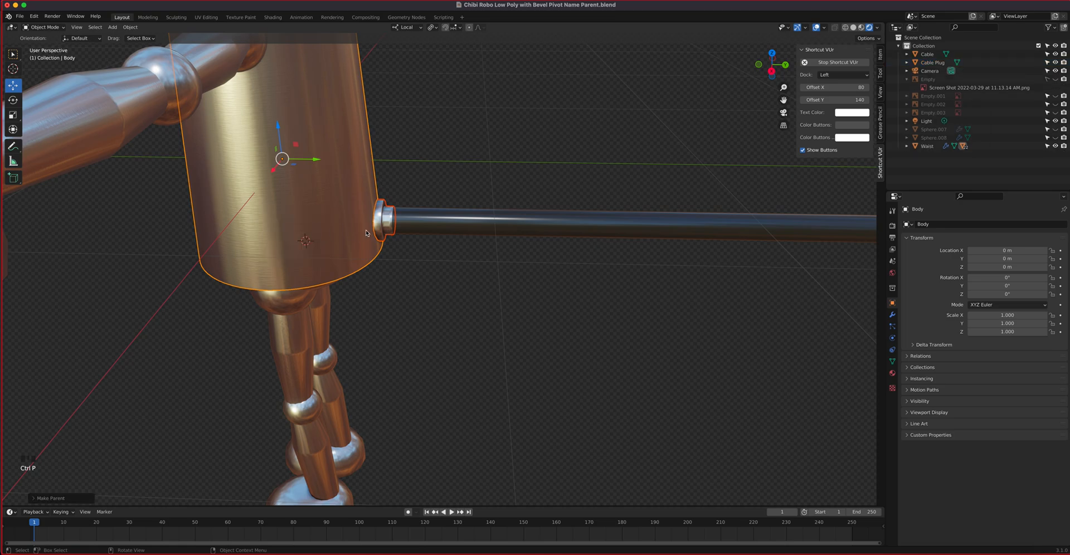
Parent the cable to the Cable End using the Object option.
click(377, 215)
shift+click(377, 215)
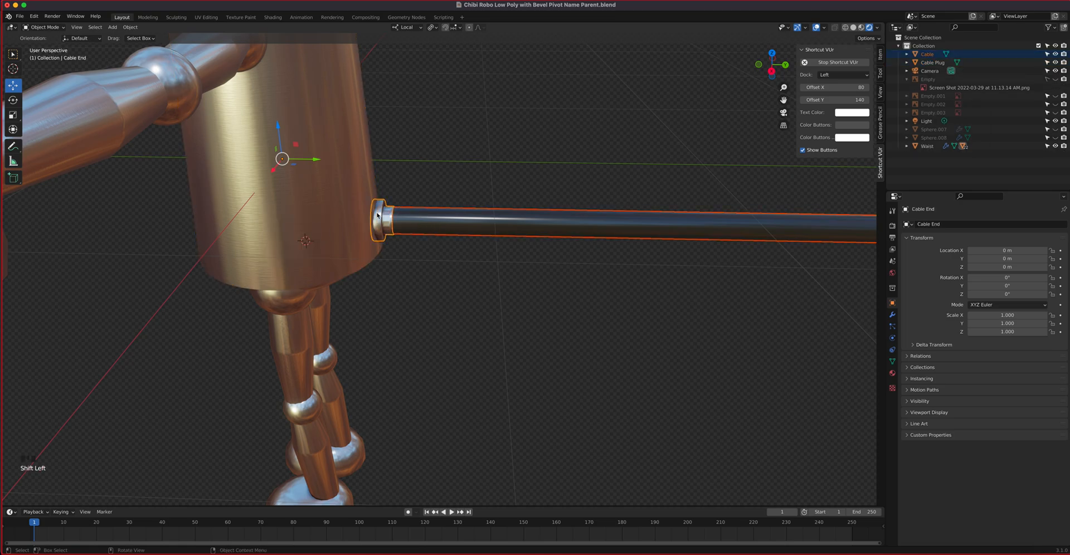
key(ctrl+p)
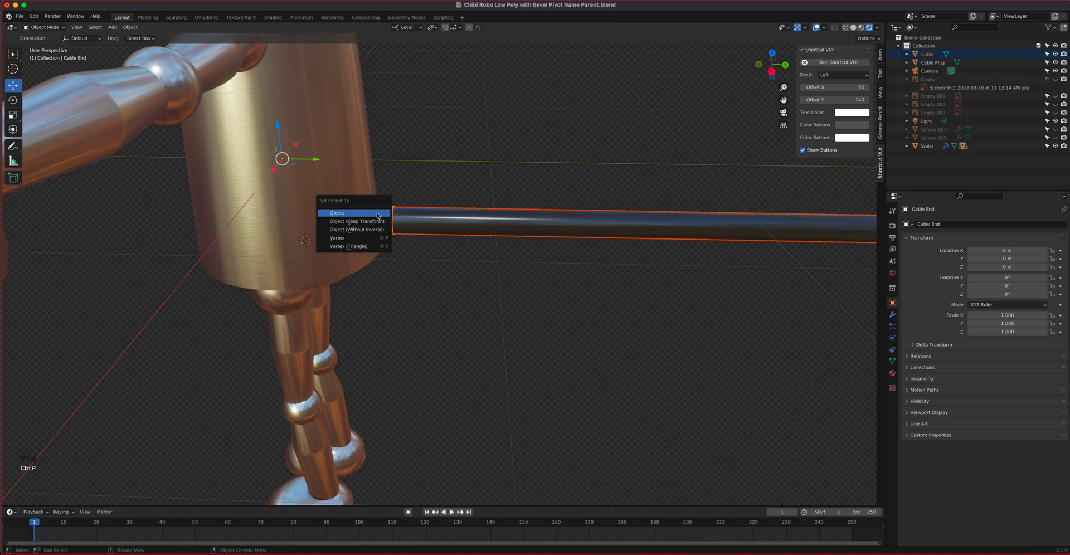
click(378, 216)
Parent the Cable Plug to the cable using the Object option.
scroll(764, 377, down, 4)
shift+middle_drag(671, 329, 477, 371)
click(650, 297)
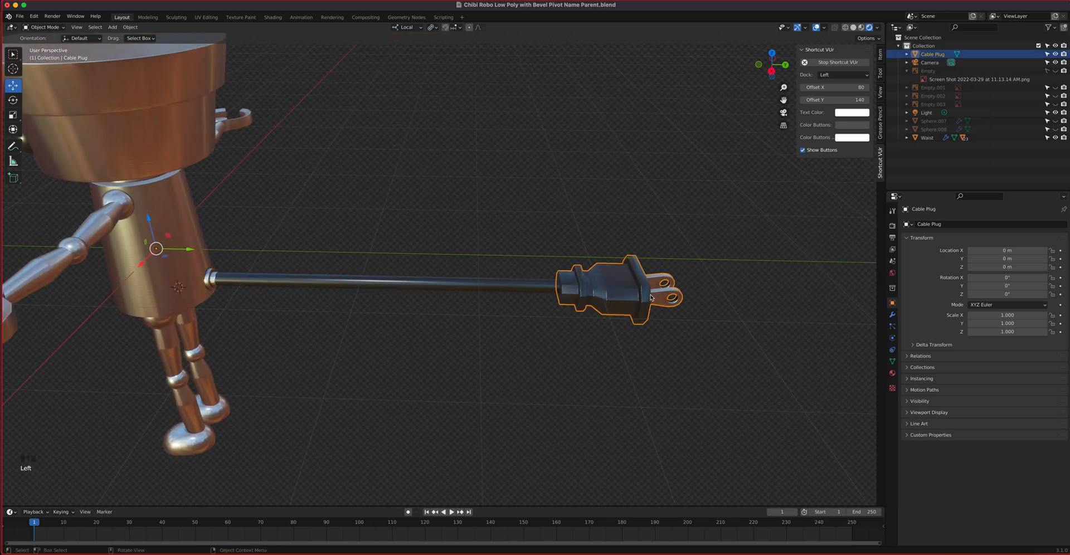
middle_drag(690, 328, 592, 338)
shift+click(502, 321)
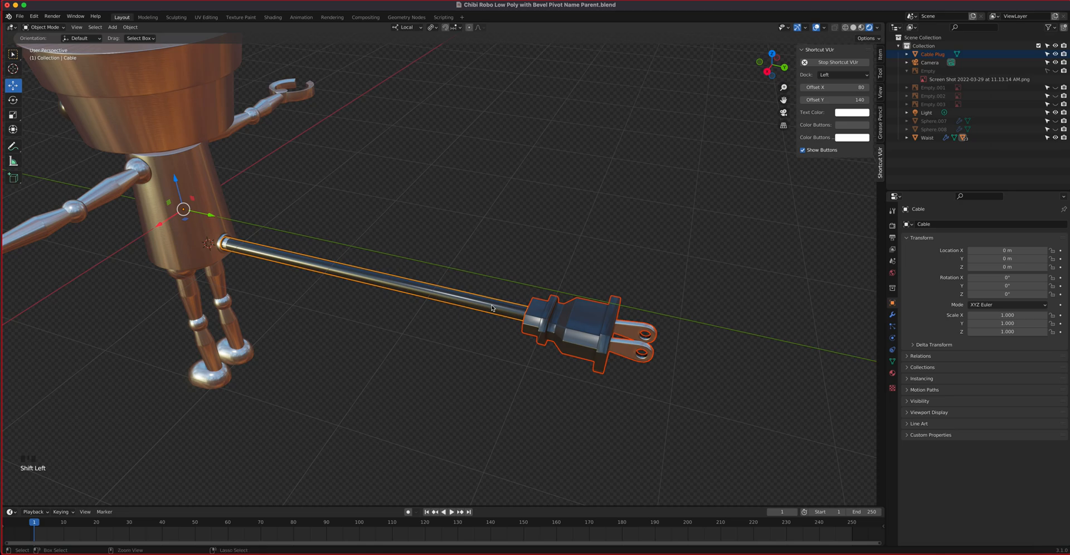
key(ctrl+p)
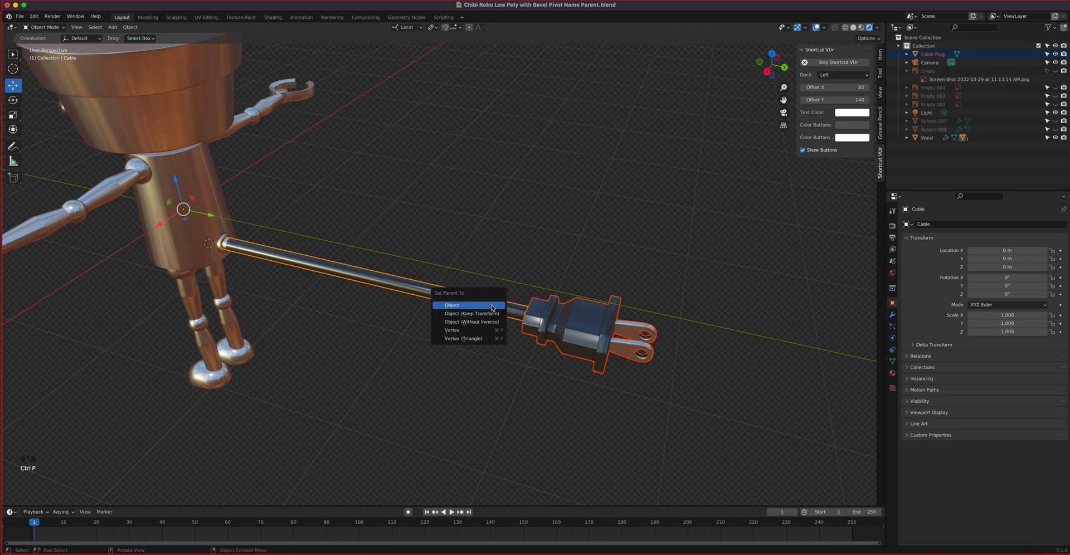
click(493, 308)
Add a circle empty and rotate it 90° about the X axis so it lies flat.
middle_drag(393, 306, 392, 272)
middle_drag(345, 296, 445, 304)
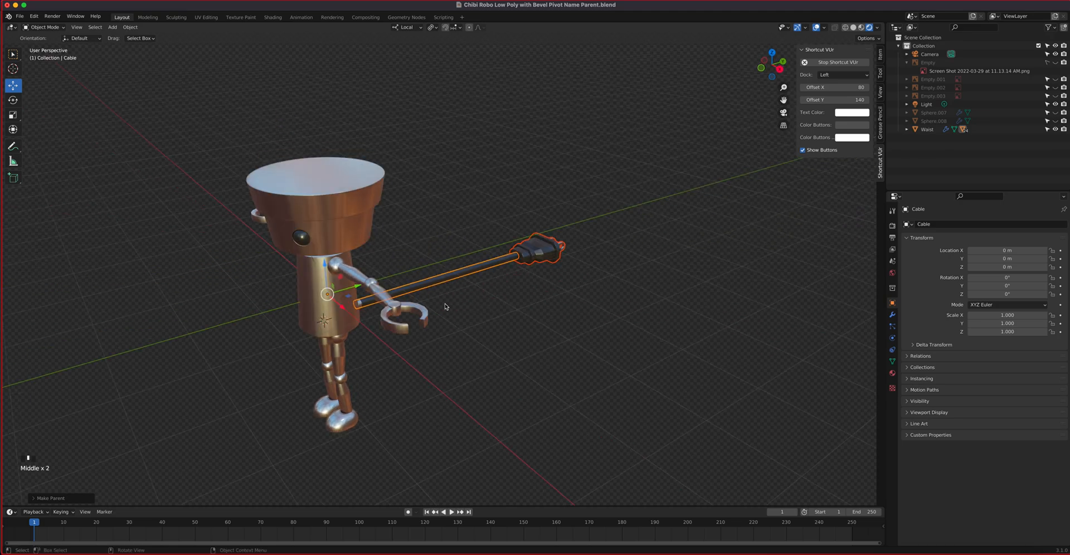
click(123, 28)
mouse_move(112, 27)
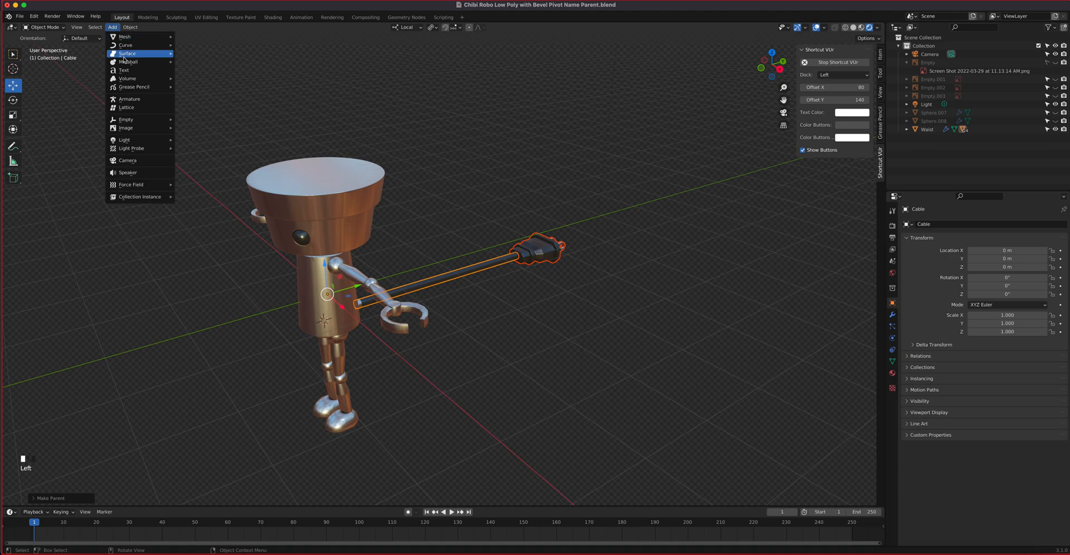
mouse_move(136, 121)
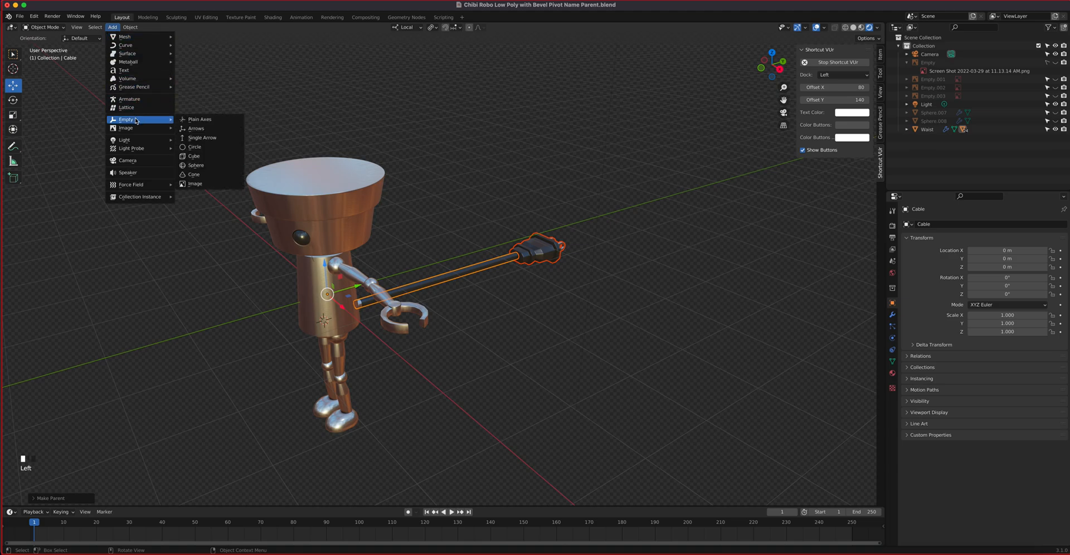
click(195, 146)
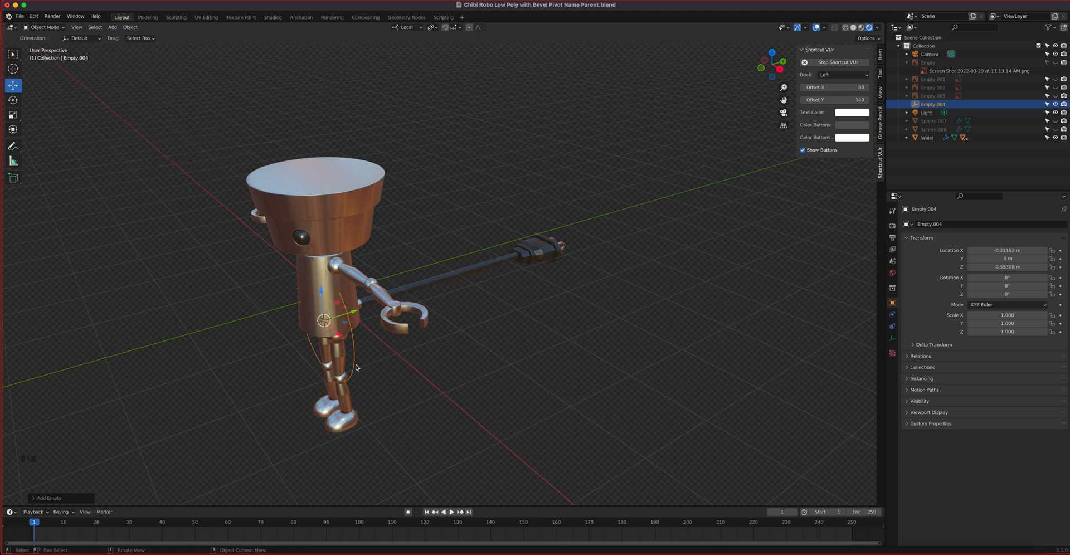
text(rx90)
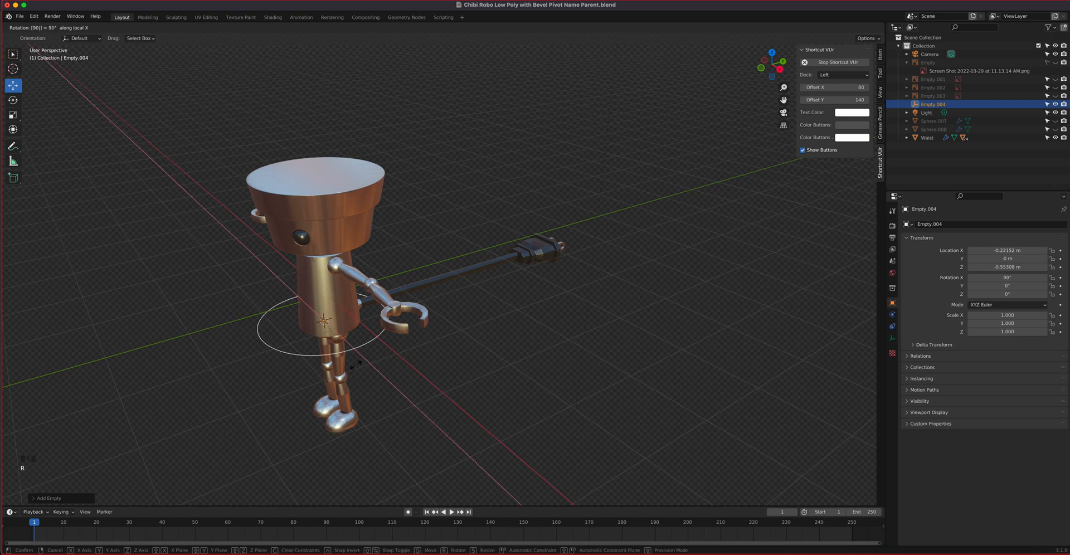
key(Return)
Move the circle empty horizontally in the top view to centre it around the robot.
key(KP_7)
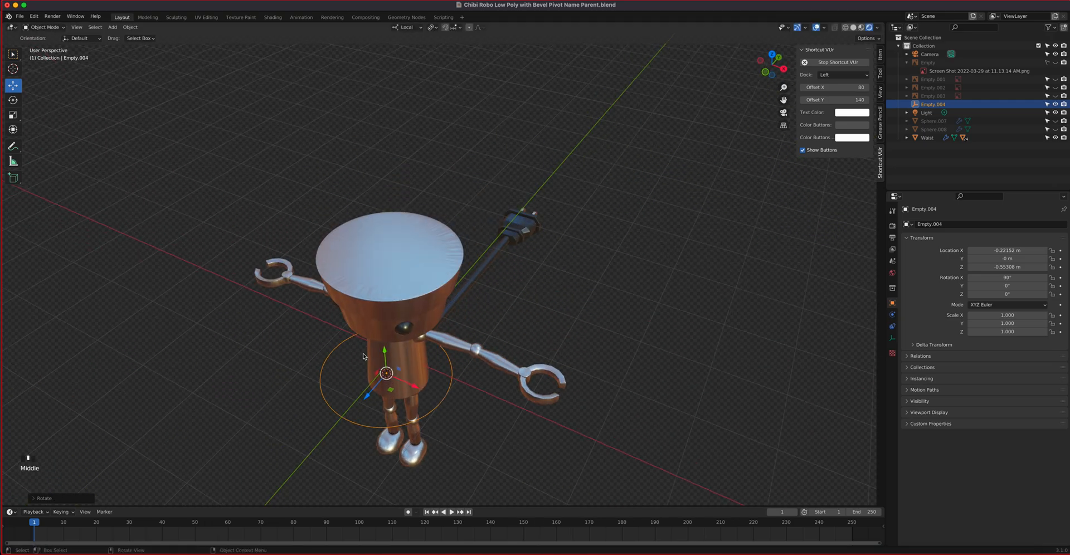
scroll(458, 263, up, 3)
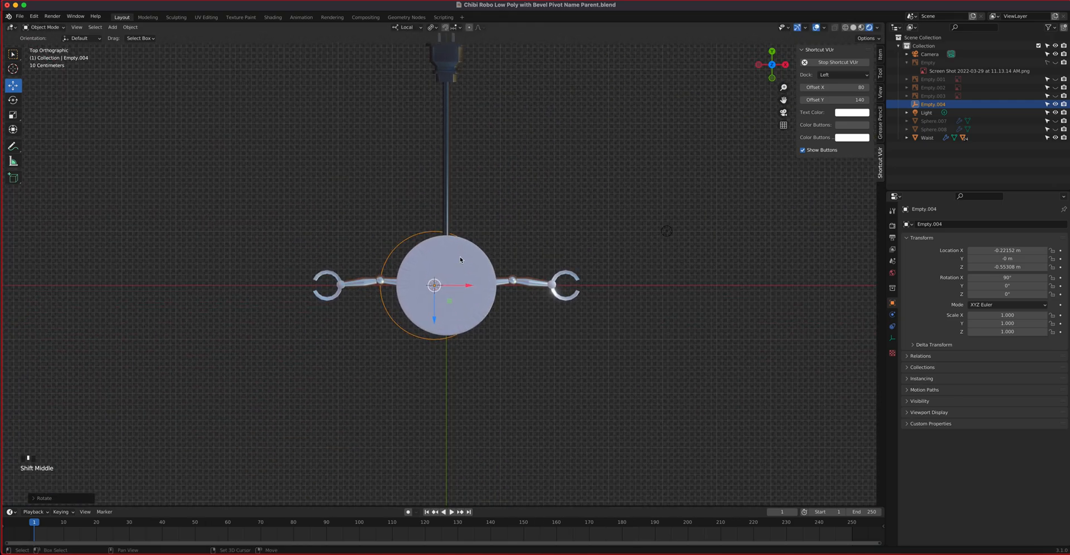
key(g)
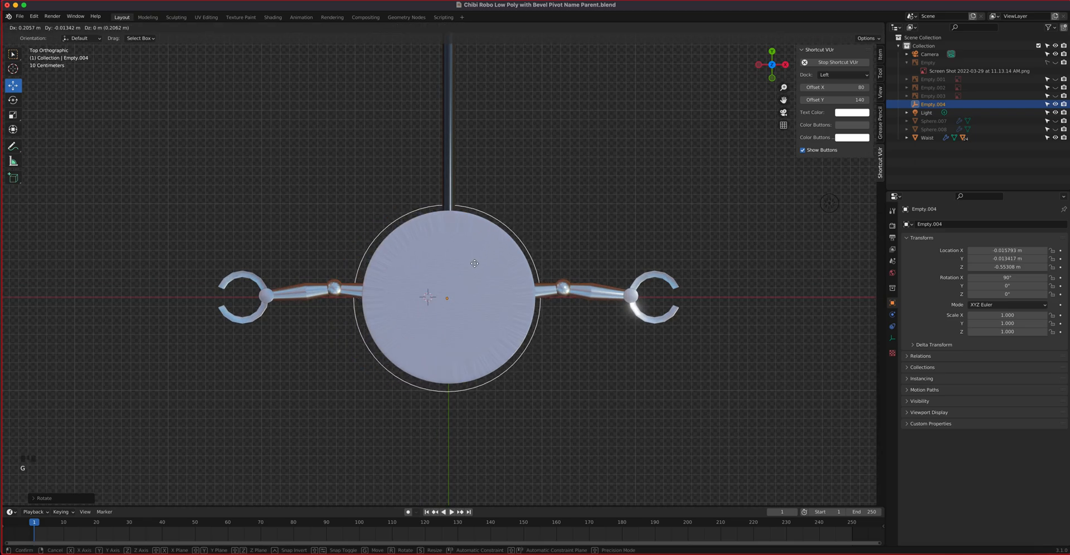
click(476, 263)
middle_drag(516, 335, 504, 240)
key(KP_1)
scroll(483, 254, up, 2)
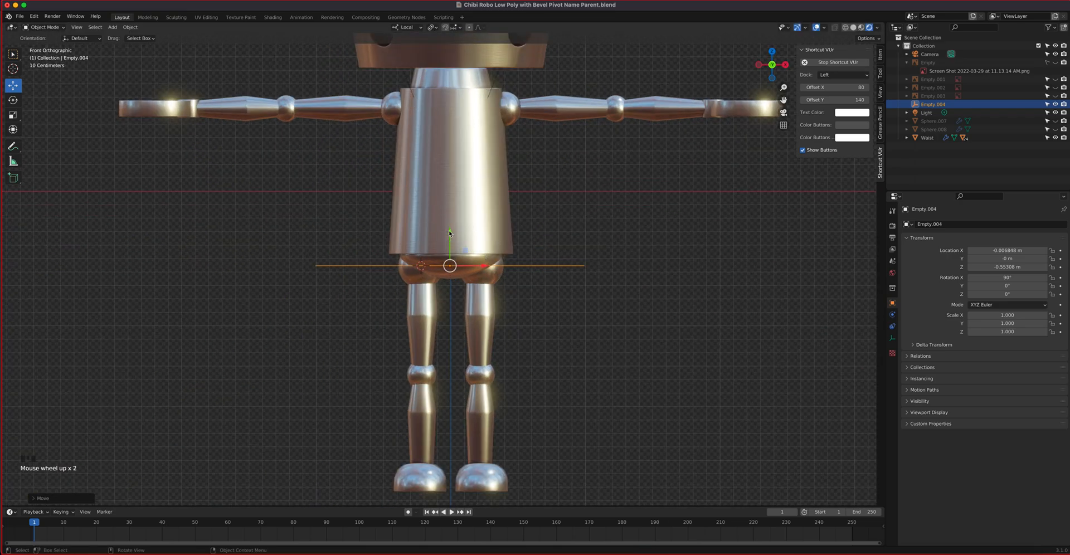
Raise the circle empty slightly around the robot's waist, to about Z -0.503 m.
drag(447, 230, 452, 221)
click(451, 222)
middle_drag(511, 245, 446, 279)
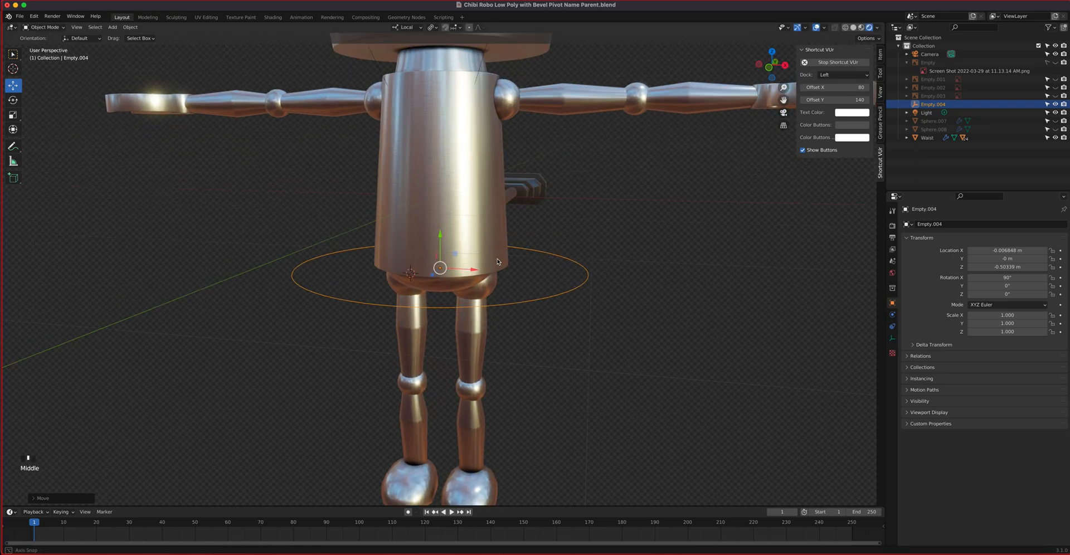
Parent the waist to the circle empty using the Object option.
click(447, 289)
shift+click(555, 297)
key(ctrl+p)
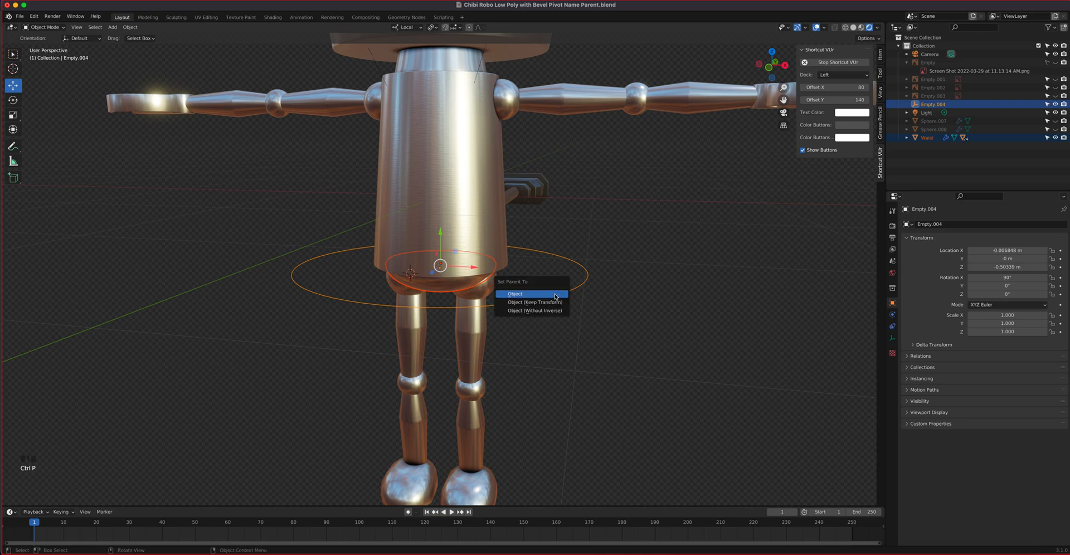
click(555, 296)
click(561, 298)
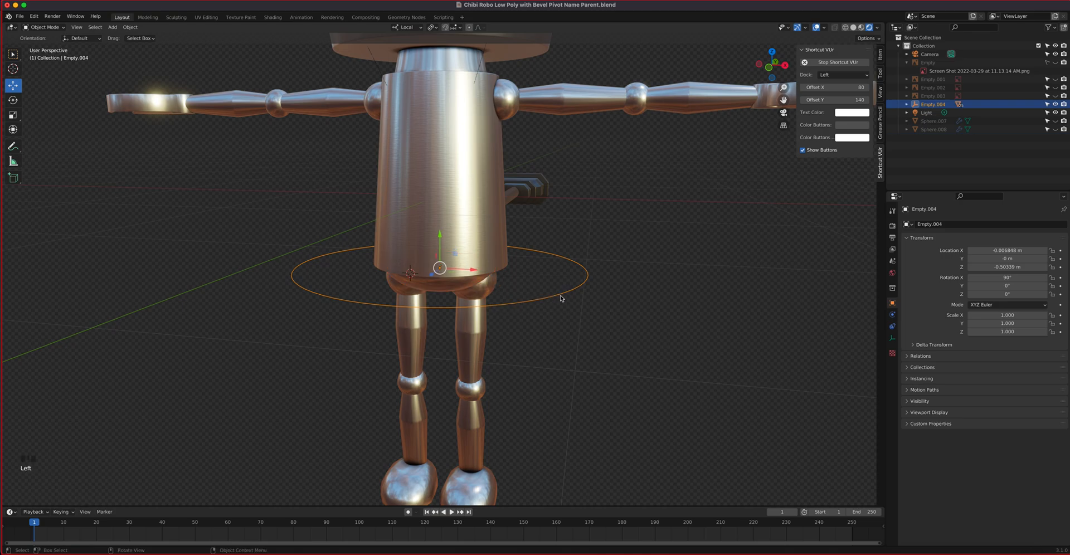
Rename the circle empty as Main Char CTRL.
double_click(940, 104)
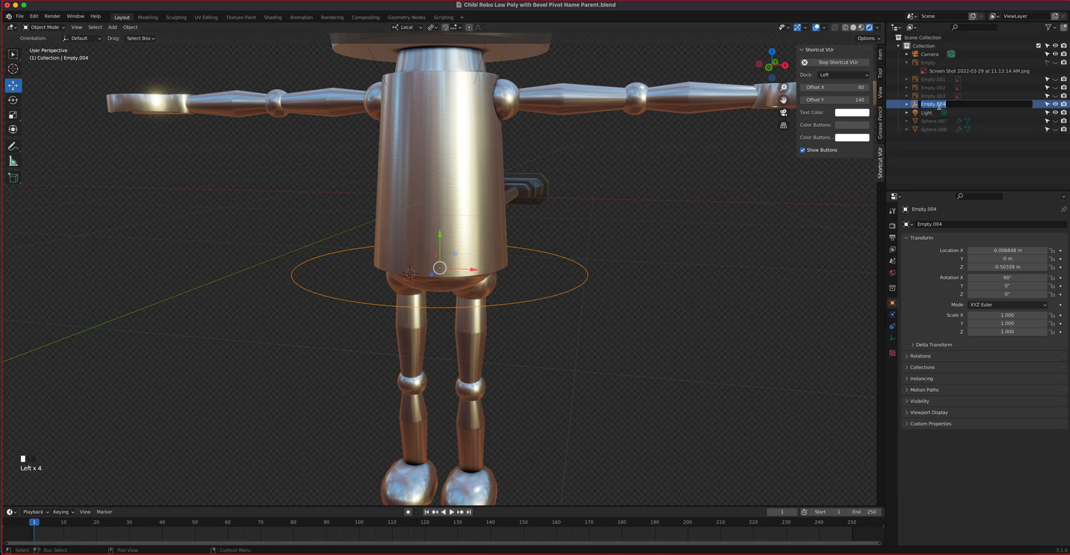
text(Main Char CTRL)
key(Return)
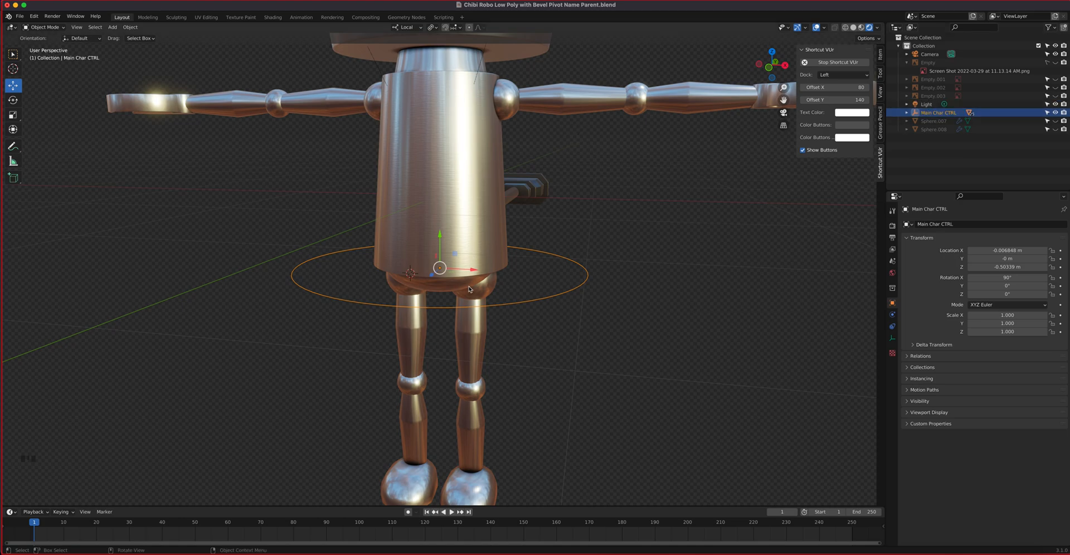
Test-move the Main Char CTRL empty to check that the whole robot follows, cancelling each move.
key(g)
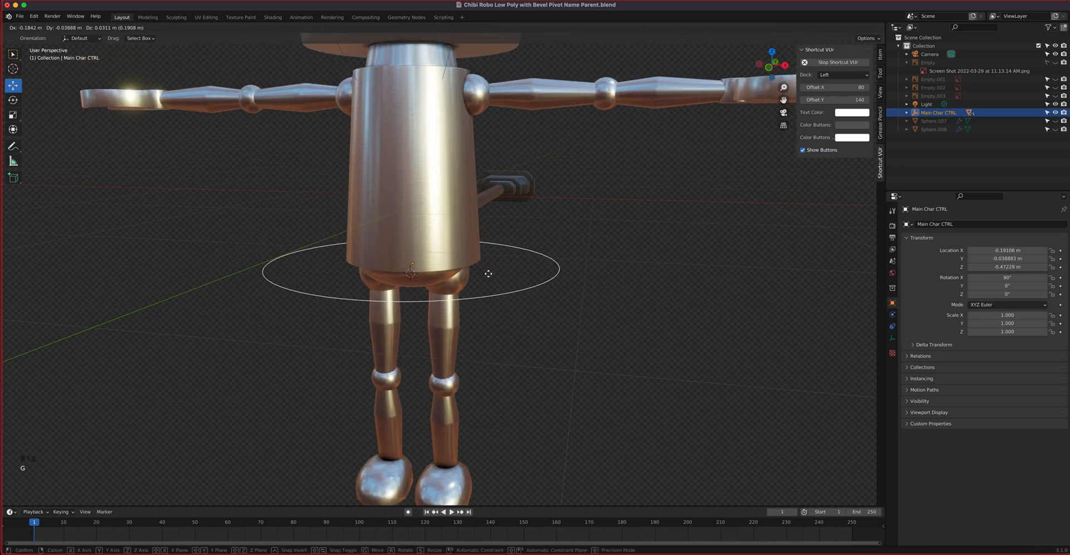
right_click(549, 298)
scroll(541, 295, down, 3)
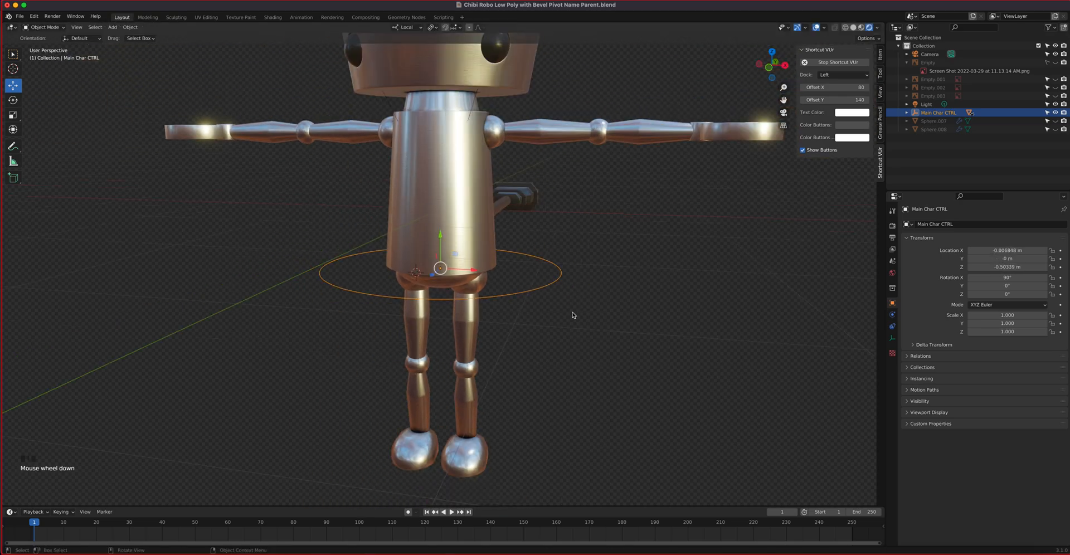
key(g)
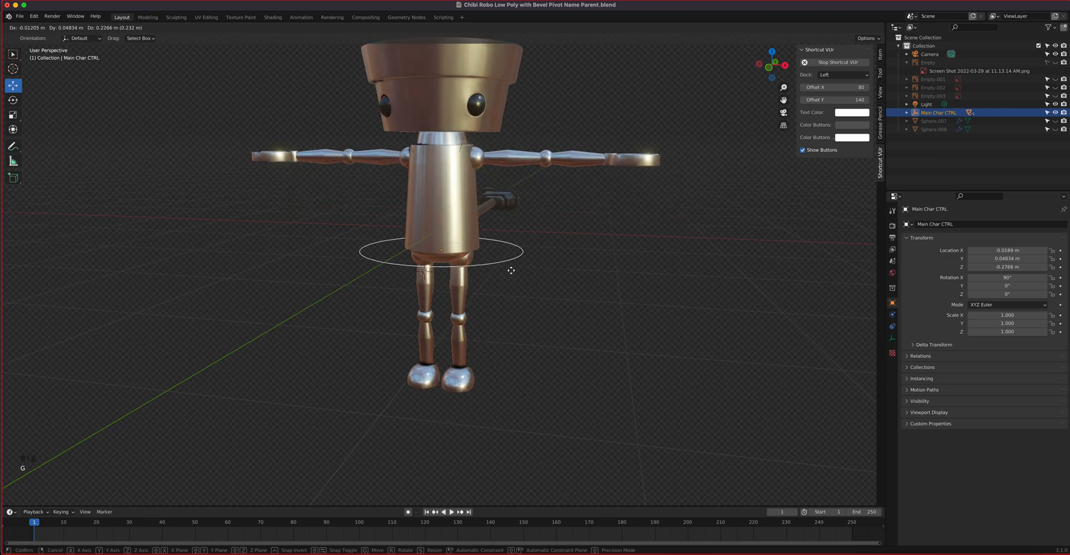
right_click(509, 280)
Test-rotate the left leg at the hip and the knee, restoring the original pose each time.
middle_drag(517, 284, 449, 280)
click(449, 280)
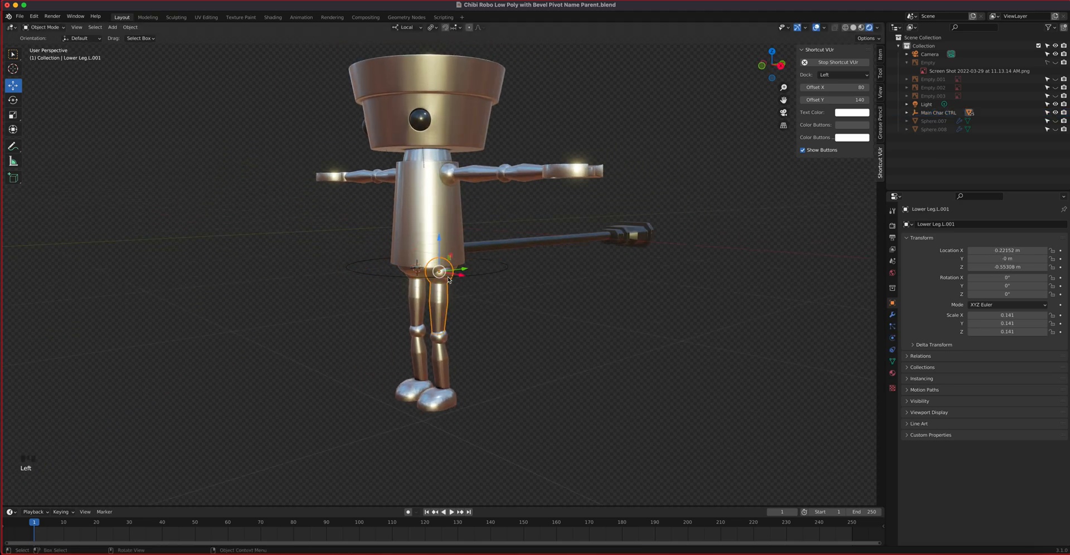
key(r)
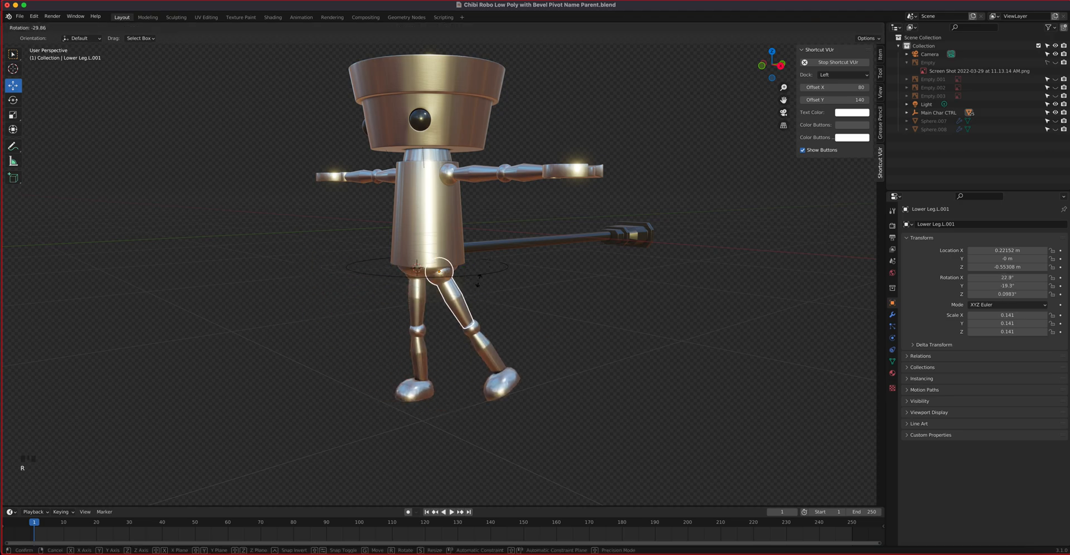
right_click(471, 299)
click(445, 355)
key(r)
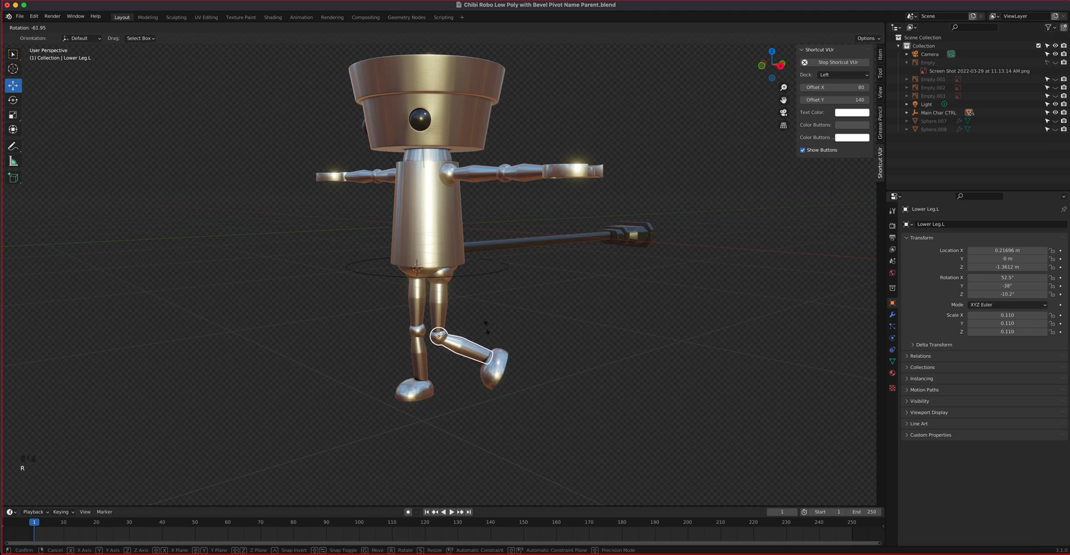
click(497, 213)
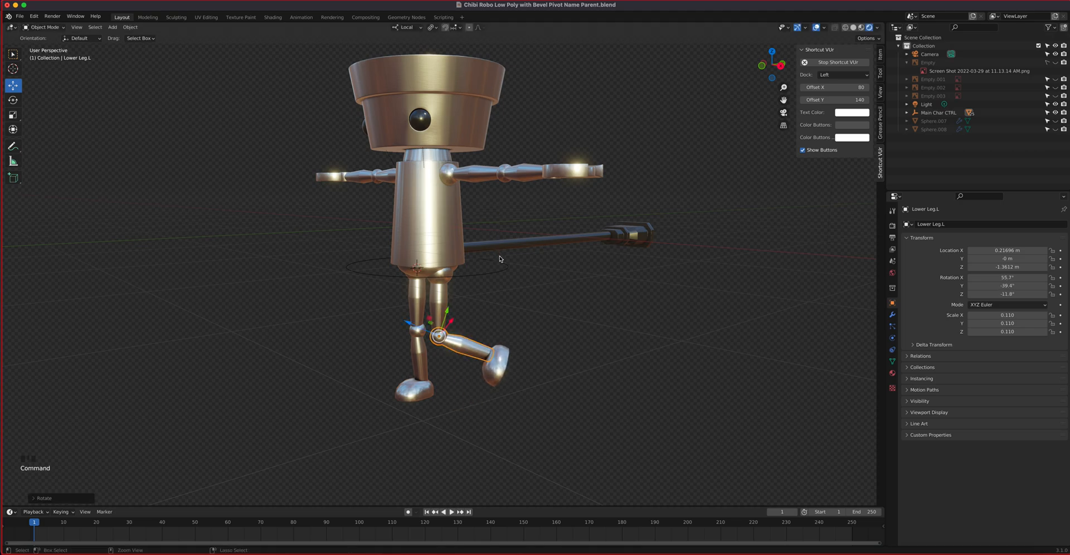
key(alt+r)
Test the left arm's hierarchy by rotating the upper arm at the shoulder and bending the lower arm at the elbow.
click(474, 172)
middle_drag(485, 212, 500, 243)
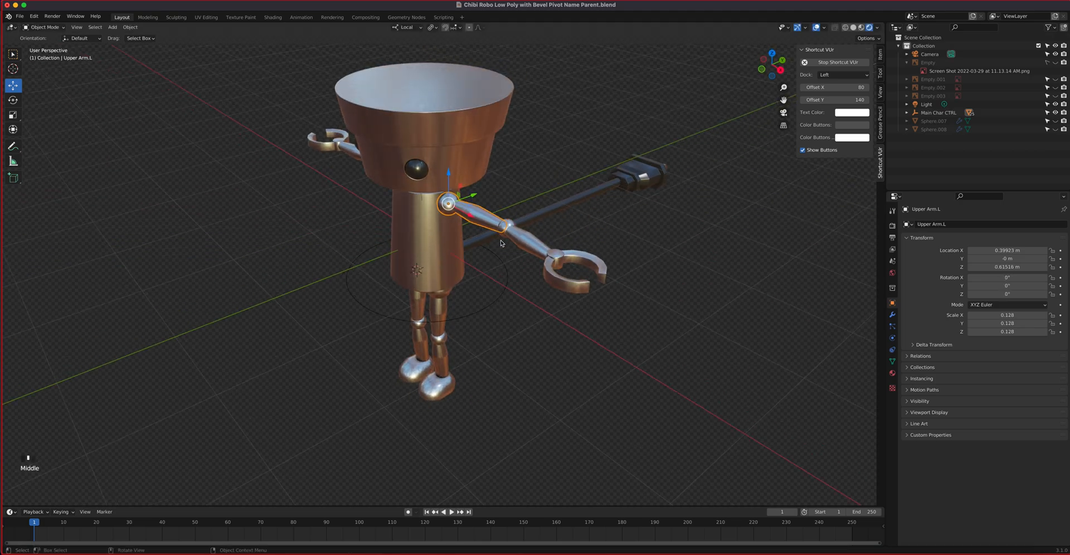
key(r)
click(533, 282)
middle_drag(533, 281, 558, 279)
click(557, 279)
key(r)
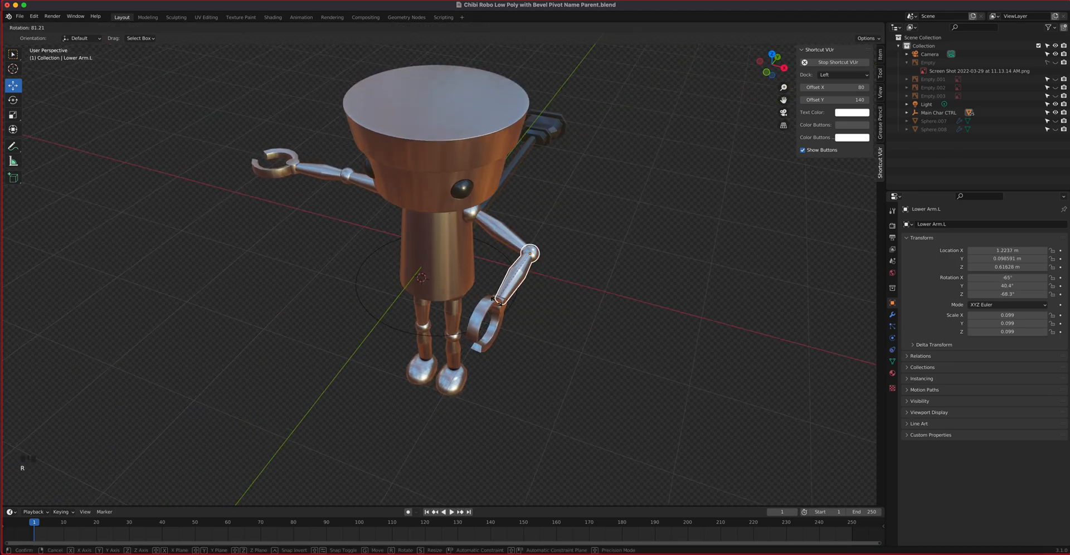
click(498, 307)
Test-rotate the left wrist and swing Claw 01.L open about its local Z axis, cancelling the claw rotation.
click(499, 308)
key(r)
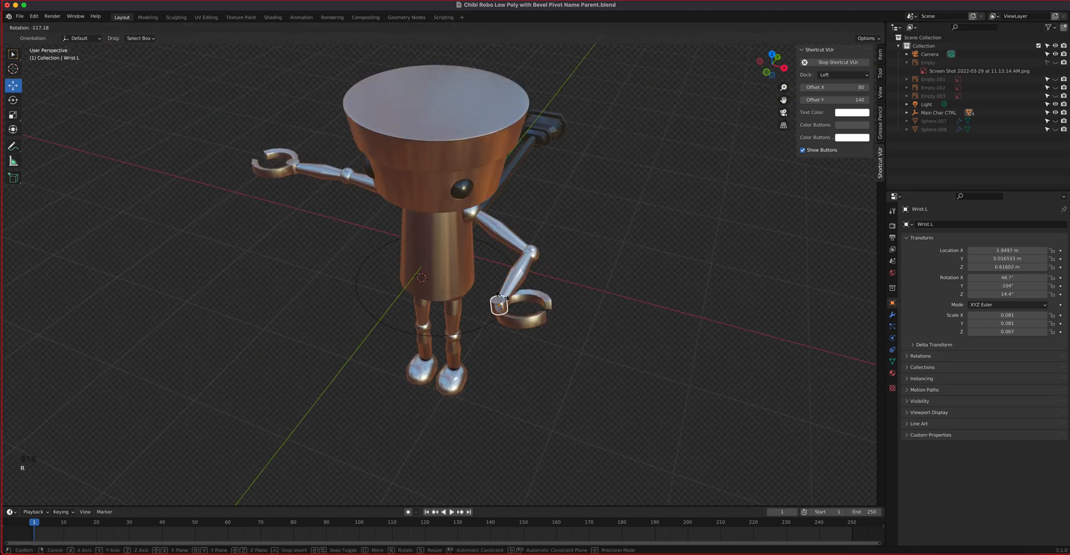
click(485, 317)
click(489, 317)
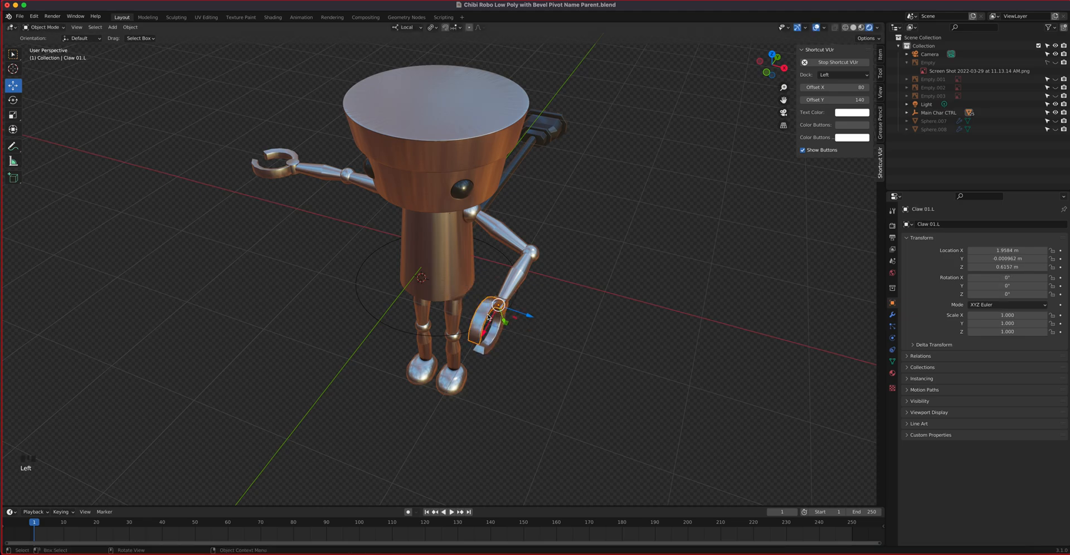
middle_drag(496, 315, 536, 289)
scroll(536, 289, down, 3)
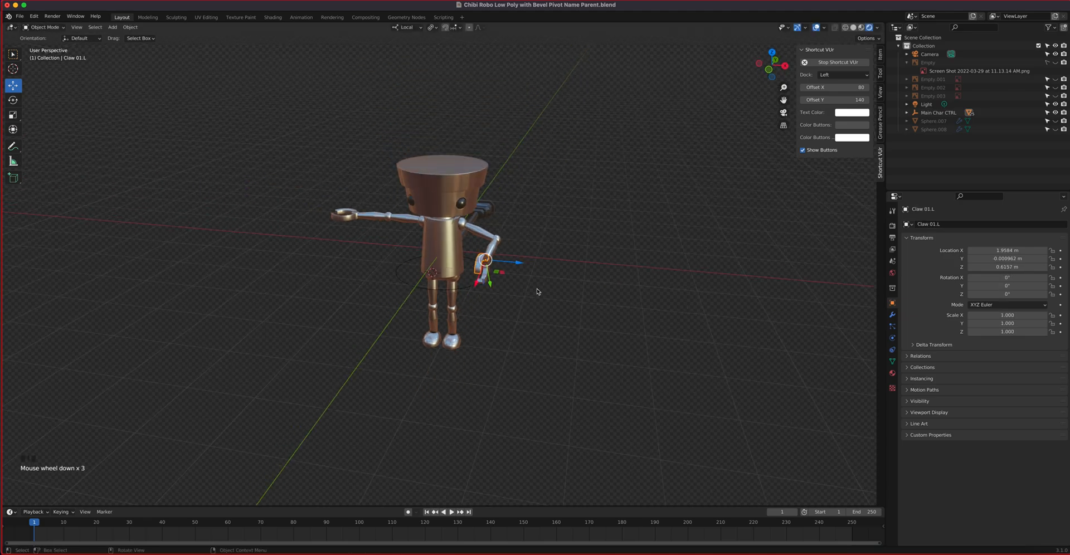
scroll(537, 289, up, 4)
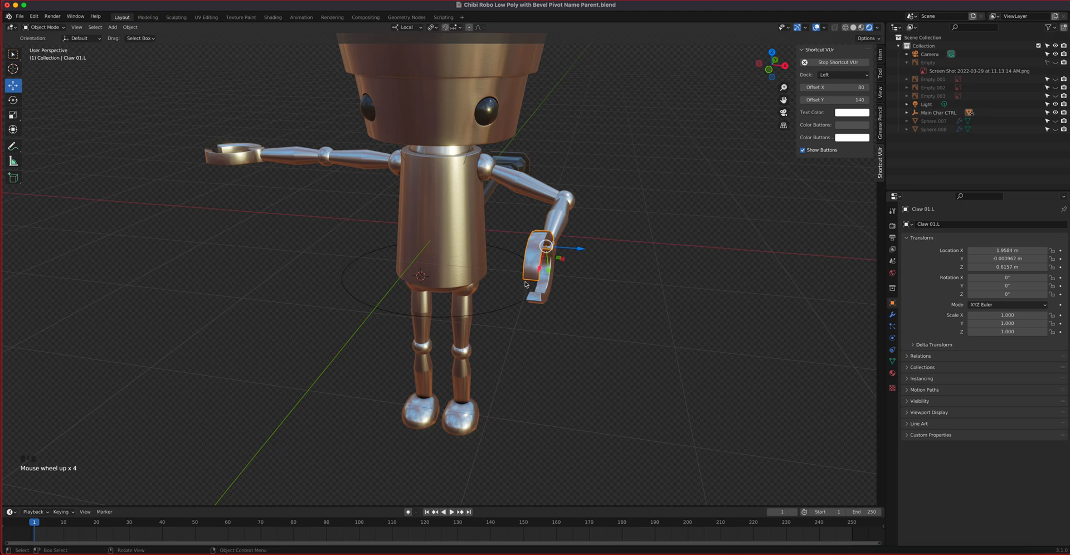
key(r)
key(z)
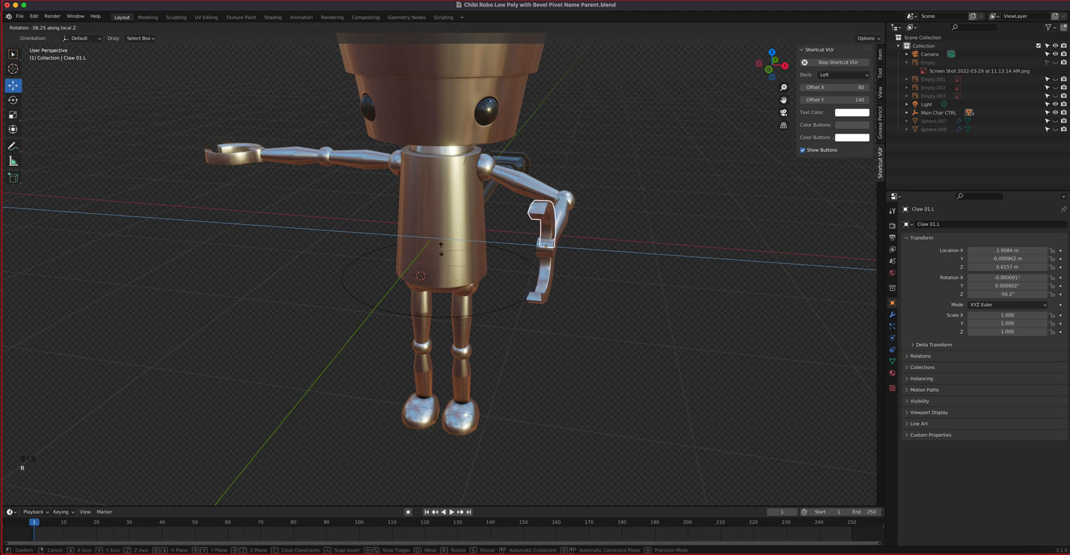
key(Escape)
Undo the test rotations of the left arm so it returns to its straight pose.
key(super+z)
key(super+z)
key(super+z)
key(super+z)
key(super+z)
key(super+z)
key(super+z)
Test-rotate the neck to check its pivot and cancel the rotation.
middle_drag(550, 270, 432, 282)
click(423, 132)
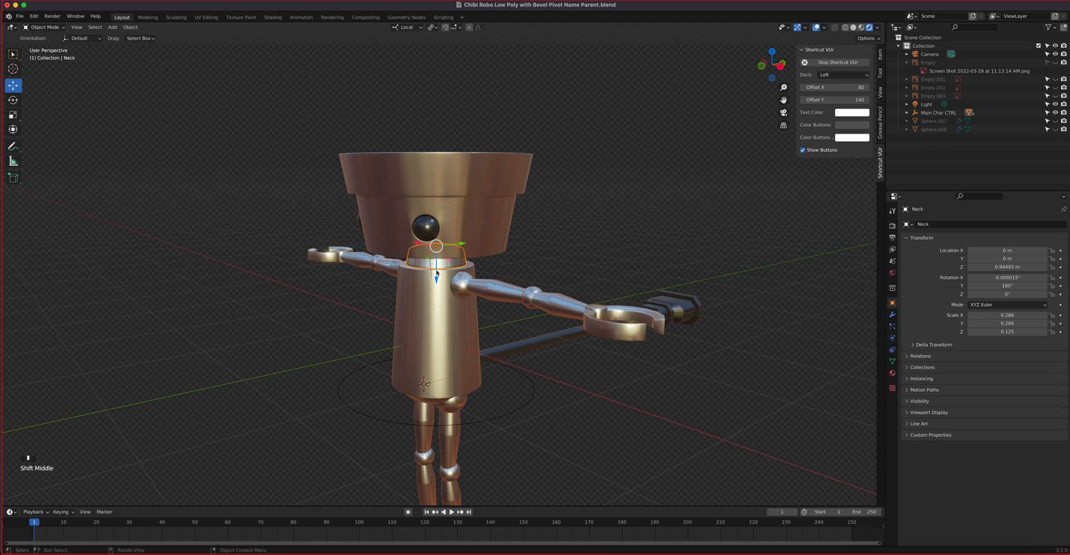
key(r)
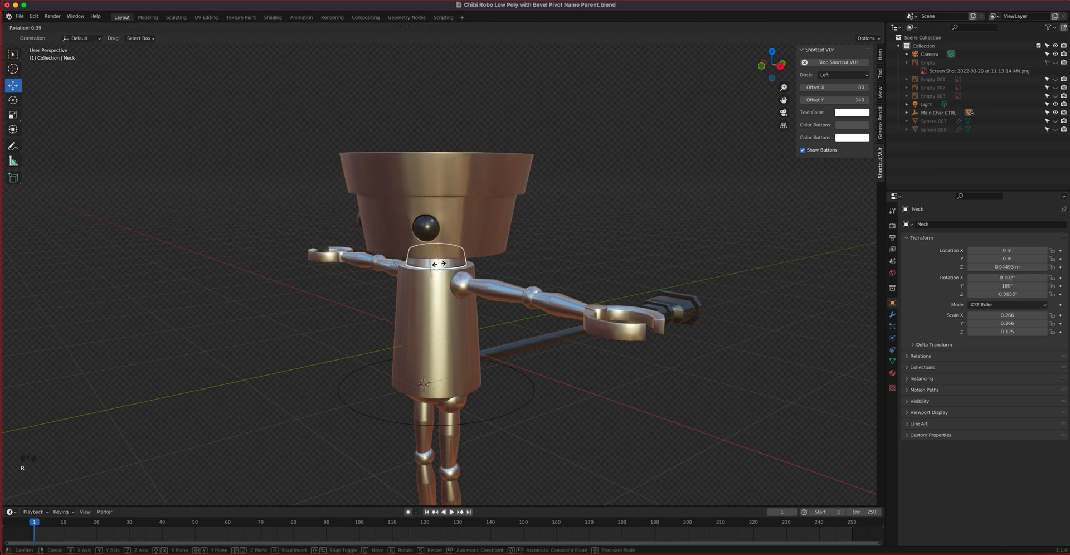
right_click(440, 264)
Edit the head mesh, select its bottom face and snap the 3D cursor to that face.
click(476, 215)
middle_drag(453, 317, 472, 266)
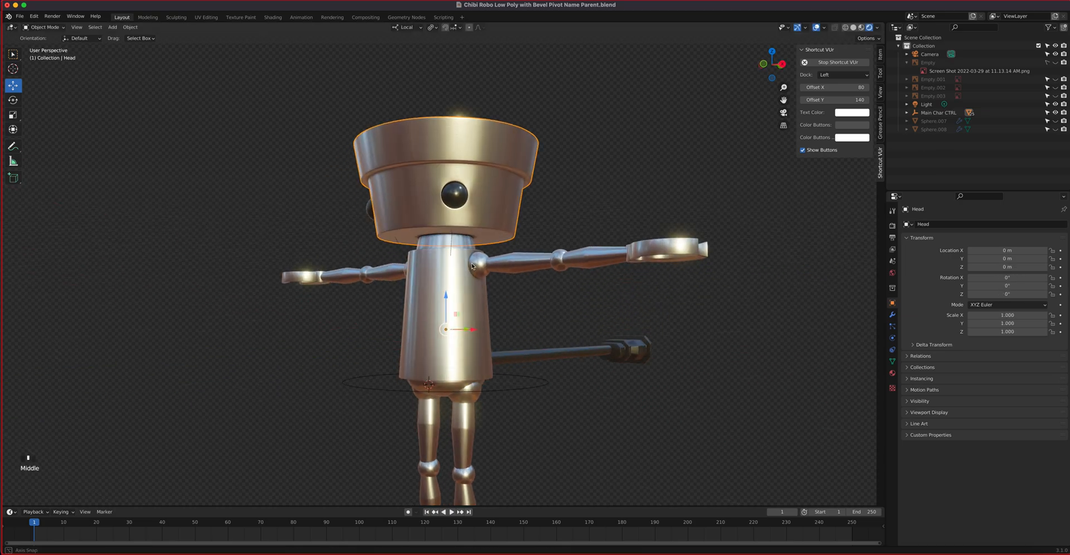
scroll(472, 262, down, 3)
scroll(473, 263, up, 2)
scroll(473, 263, down, 3)
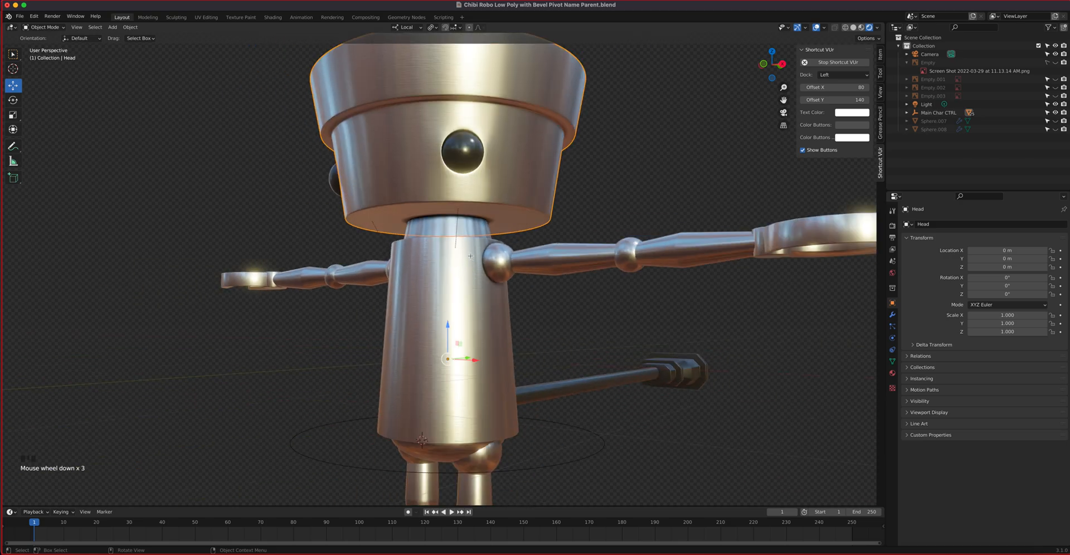
key(Tab)
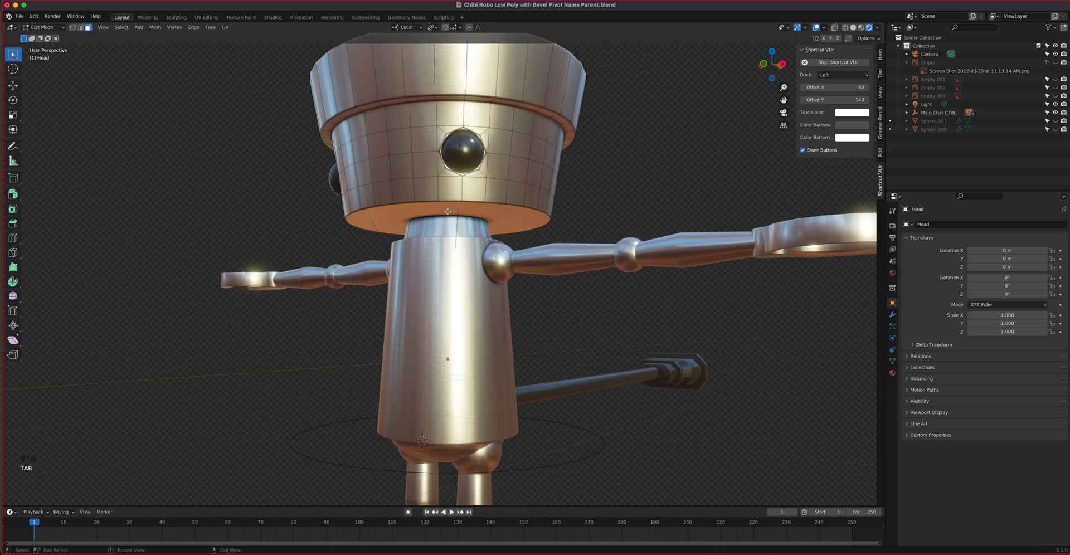
click(155, 26)
mouse_move(167, 54)
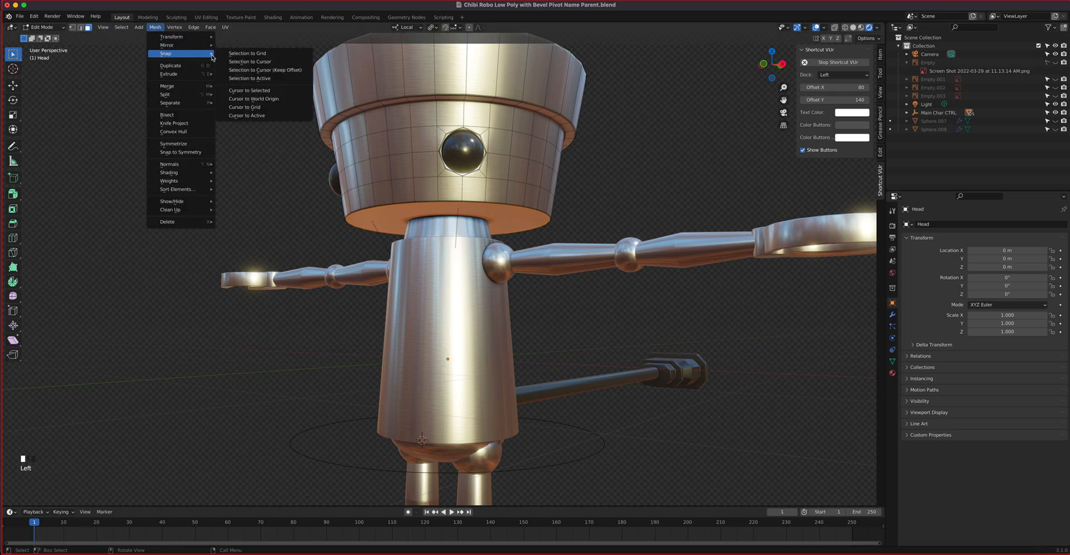
click(258, 91)
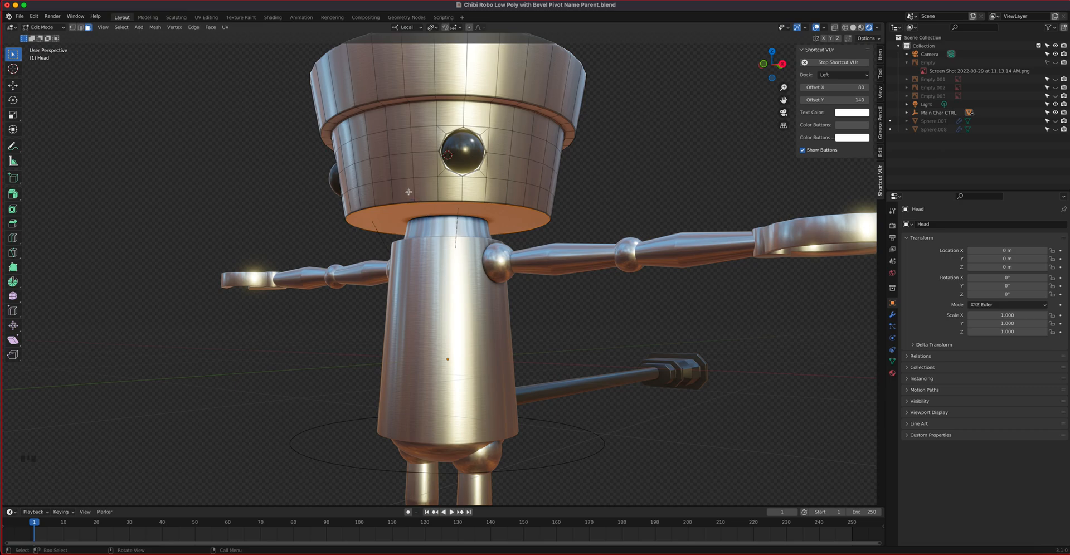
click(415, 210)
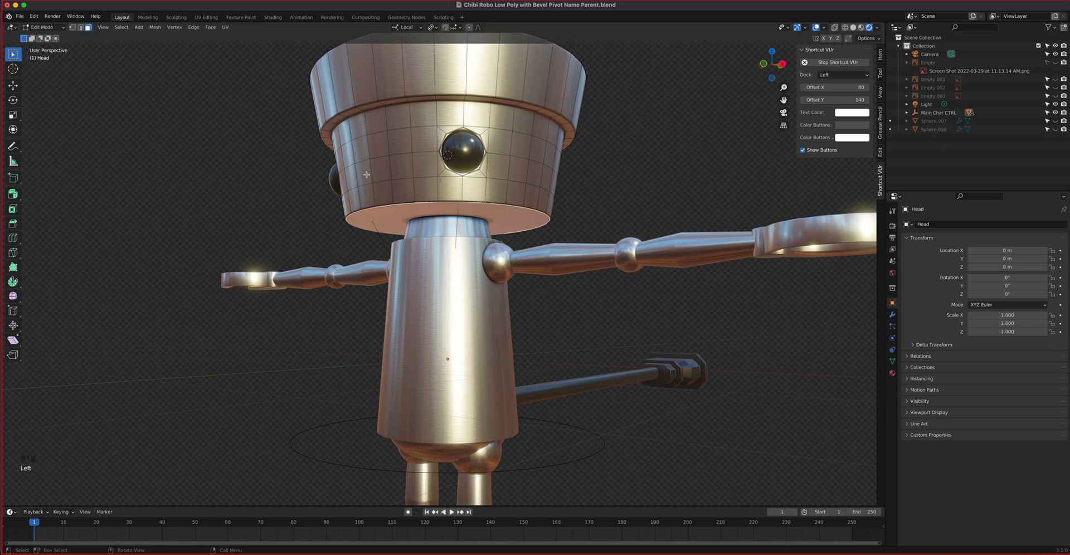
click(155, 27)
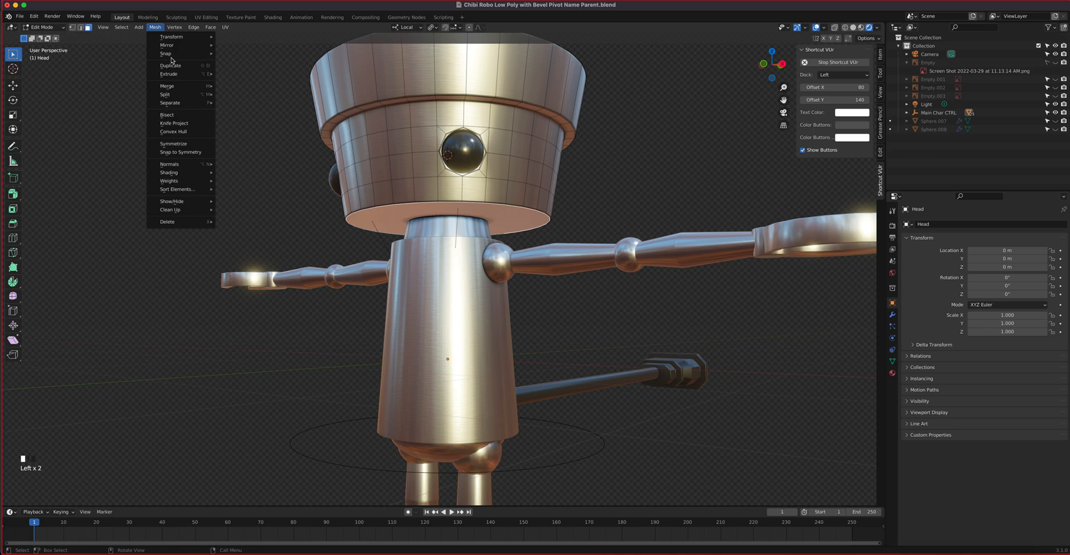
mouse_move(167, 53)
click(259, 90)
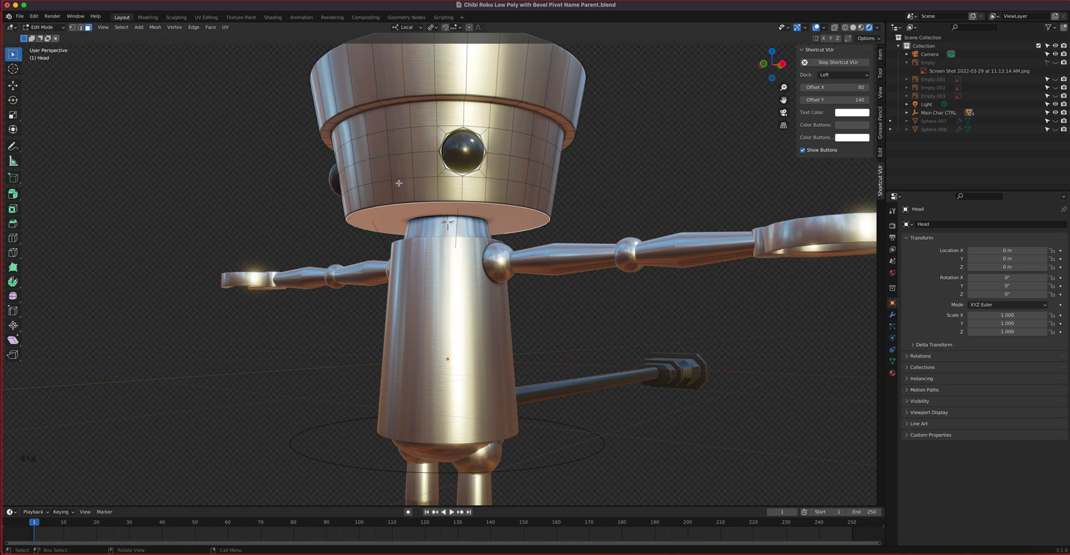
Return to Object Mode and set the head's origin to the 3D cursor at its base.
key(Tab)
click(130, 27)
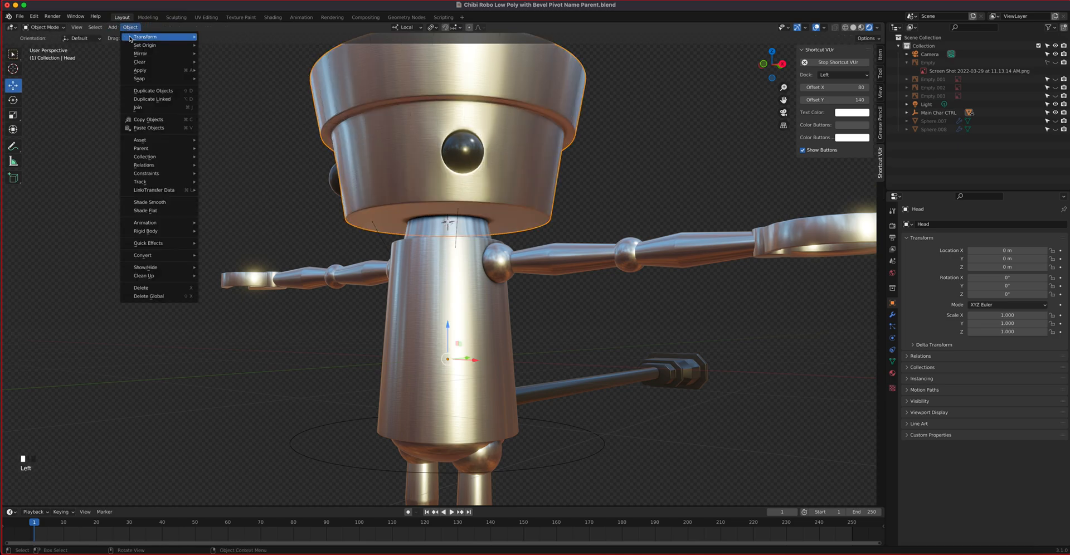
mouse_move(147, 48)
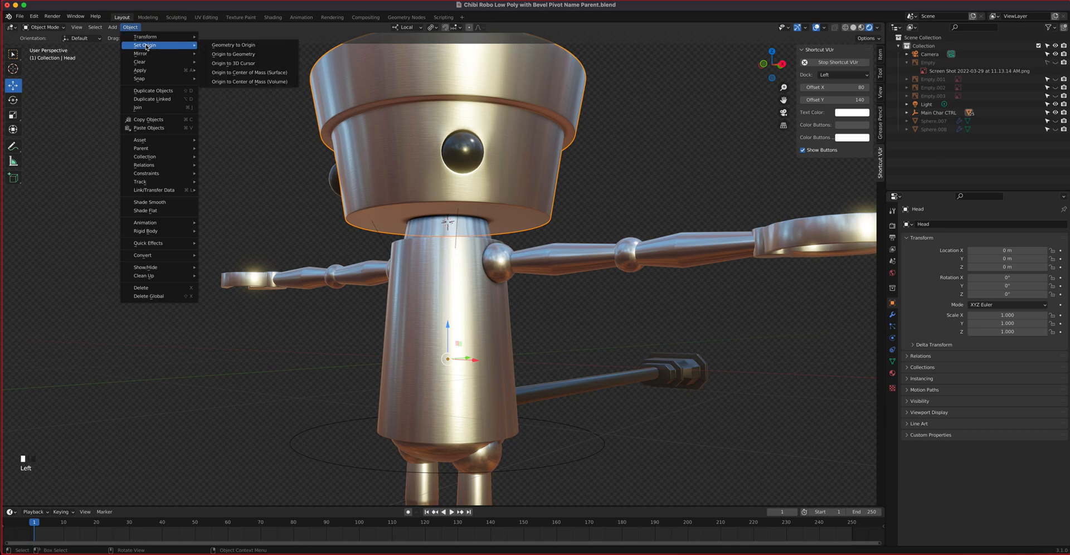
click(234, 62)
middle_drag(464, 176, 404, 177)
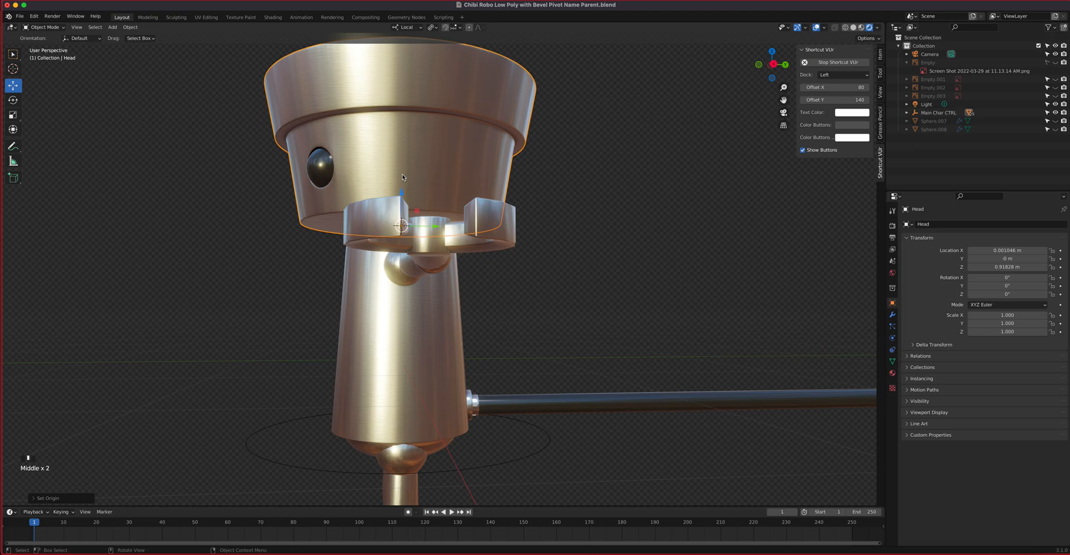
Test-tilt the head in the right view and in perspective to check its new pivot, cancelling each rotation.
key(KP_3)
key(r)
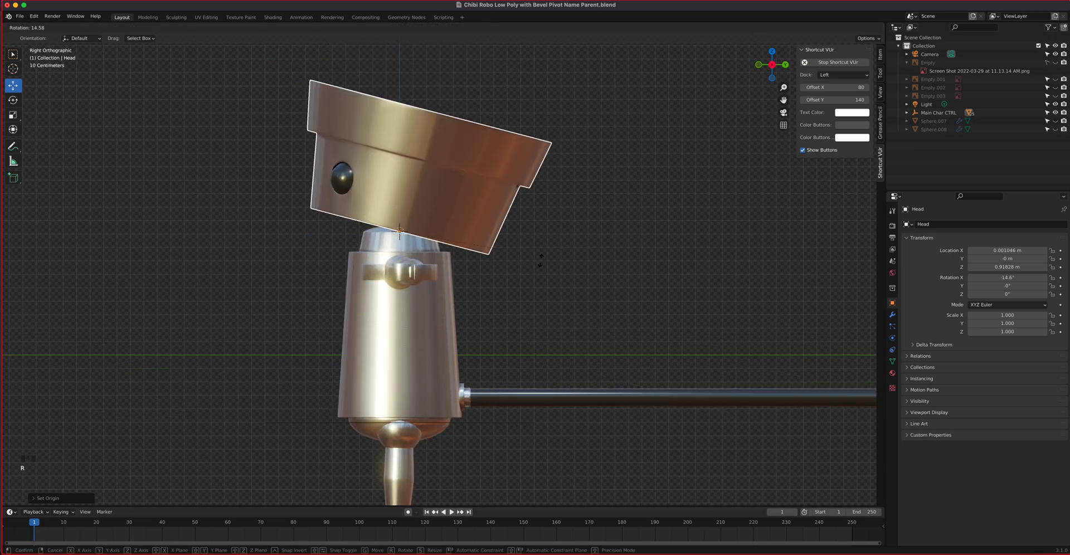
right_click(509, 241)
middle_drag(510, 241, 553, 189)
key(r)
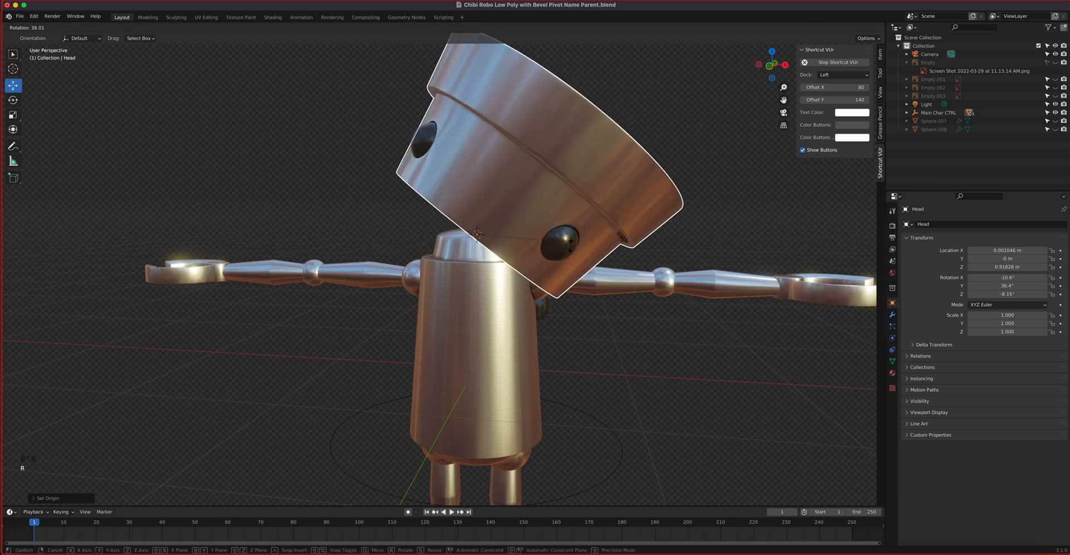
right_click(546, 197)
Test-rotate the head about the X axis and clear its rotation.
middle_drag(546, 198, 472, 179)
key(r)
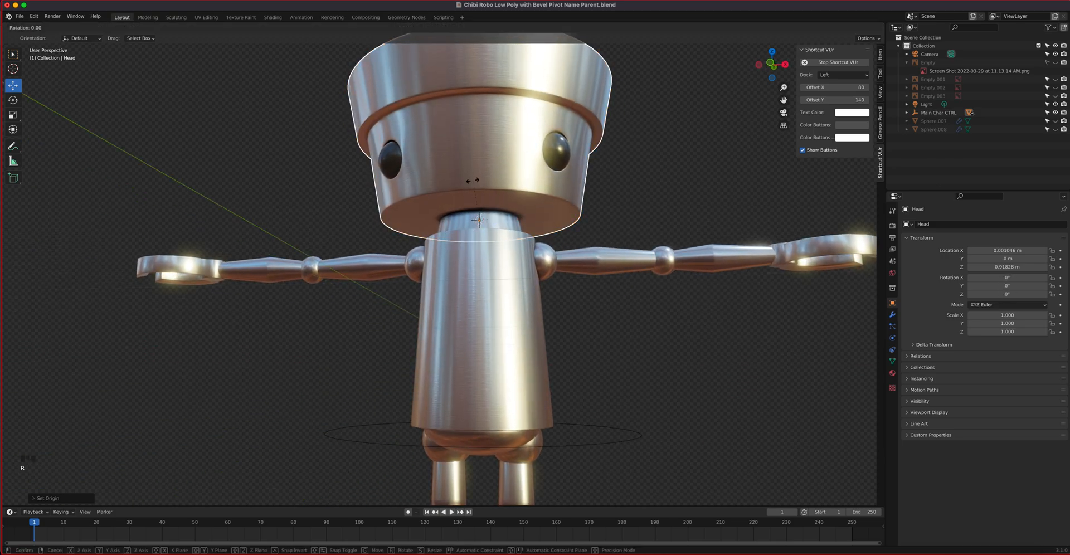
key(x)
click(462, 203)
middle_drag(462, 203, 518, 247)
key(alt+r)
Test-turn the head about its local Z axis and cancel the rotation.
key(r)
key(z)
key(z)
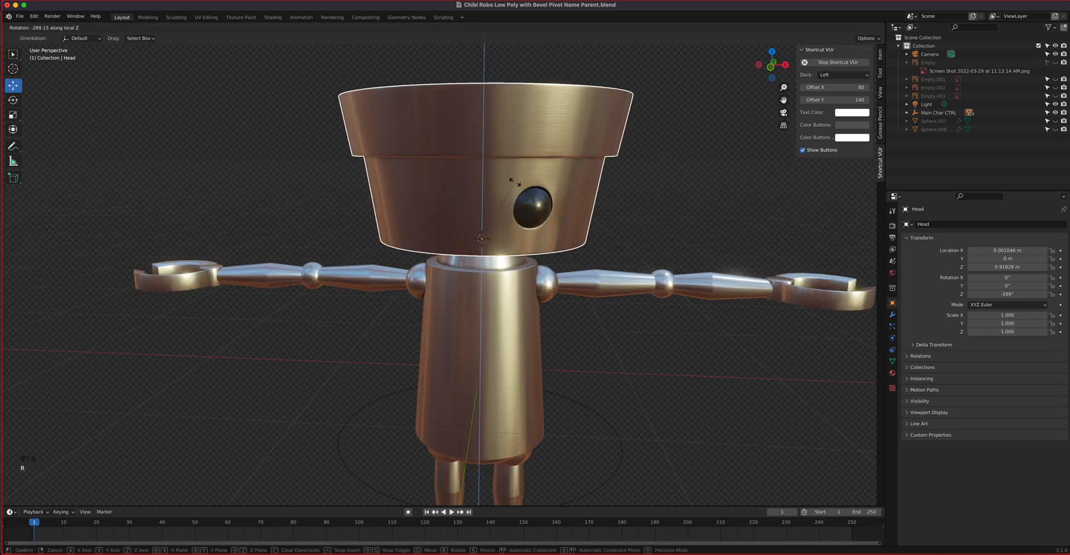
key(Escape)
middle_drag(524, 257, 453, 299)
scroll(503, 243, down, 2)
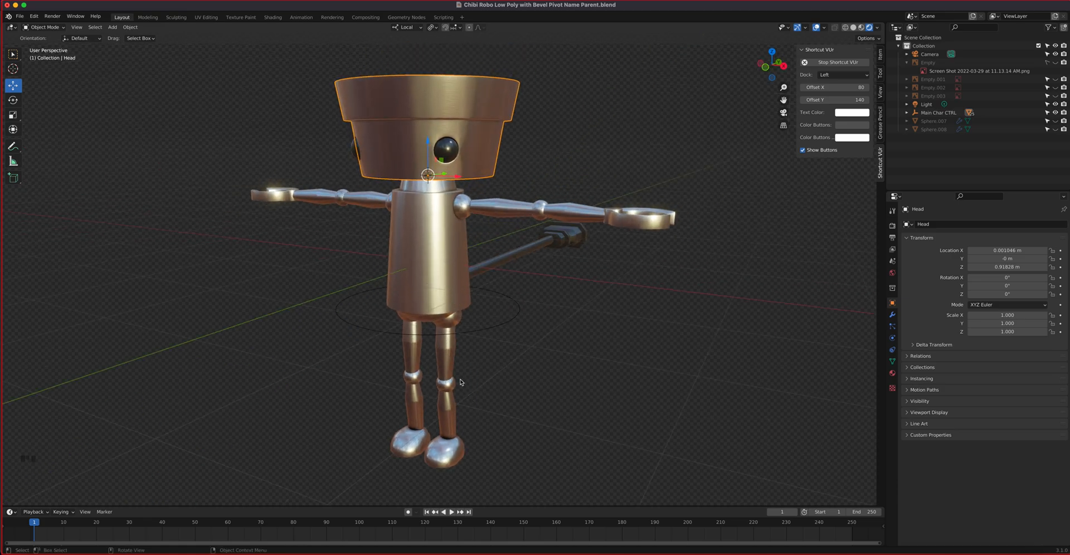
mouse_move(432, 317)
middle_down()
mouse_move(513, 304)
mouse_move(396, 299)
mouse_move(410, 329)
mouse_move(420, 327)
middle_up()
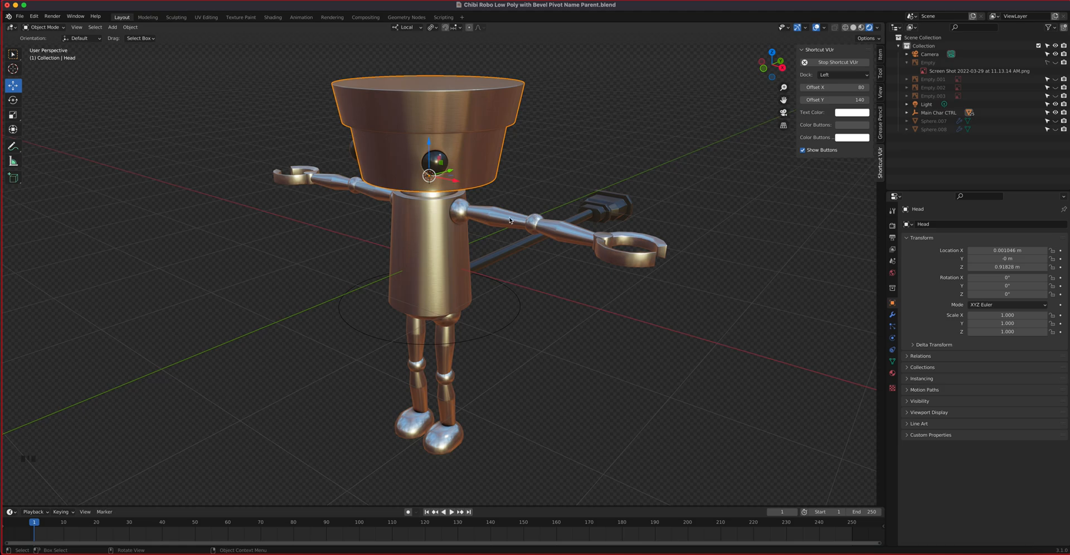
middle_drag(615, 208, 551, 250)
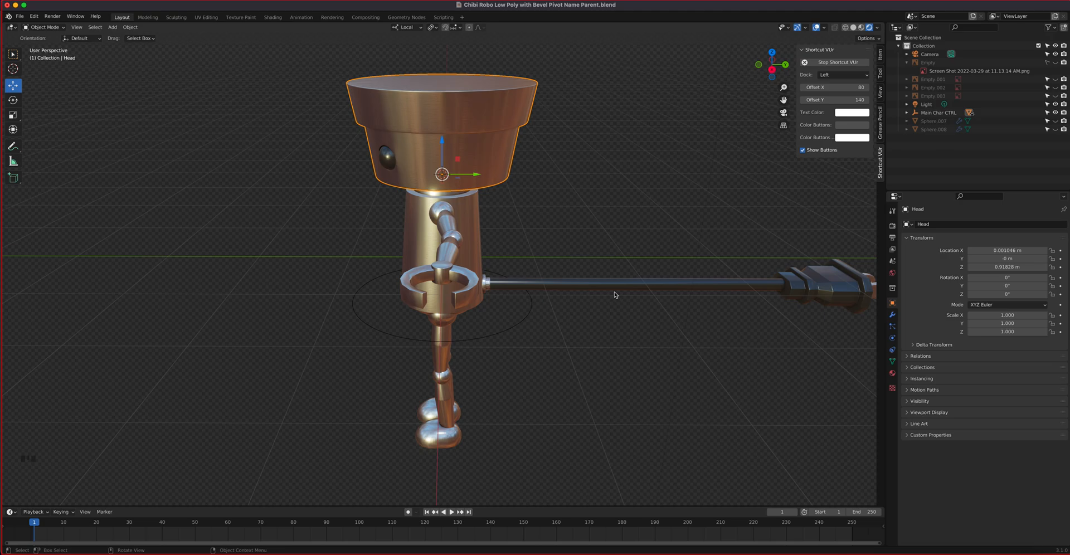
middle_drag(617, 296, 638, 273)
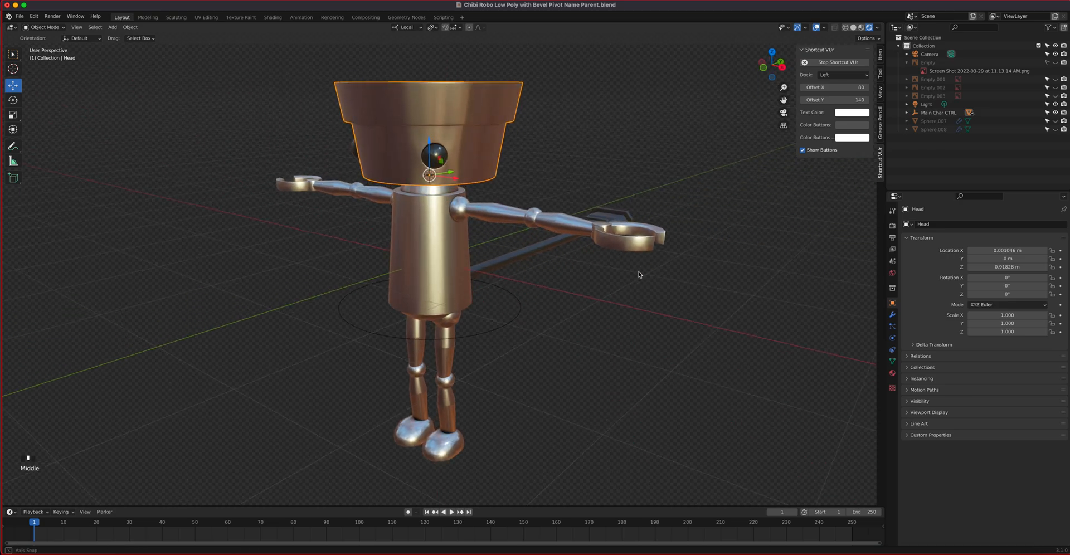